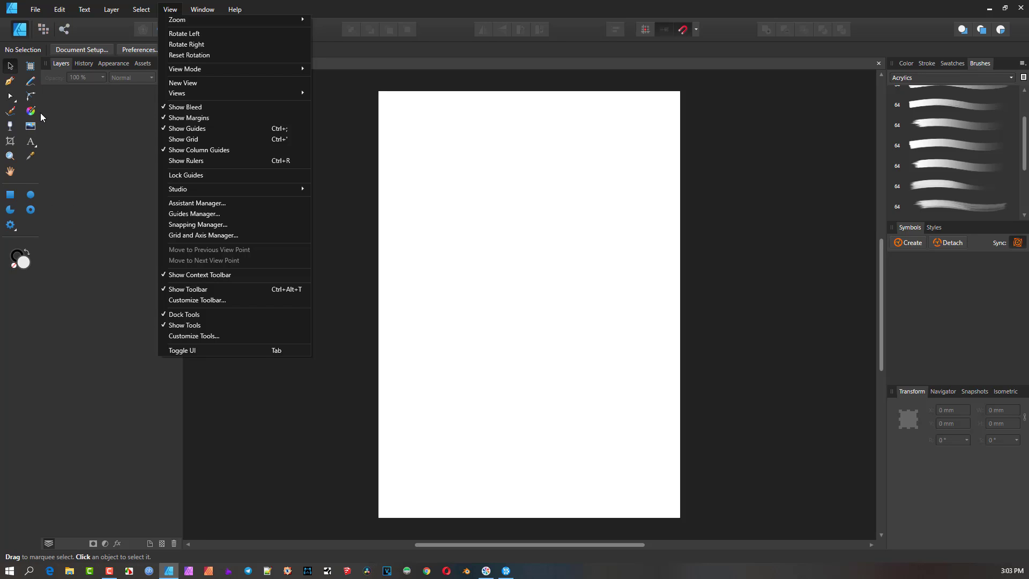
mouse_move(243, 190)
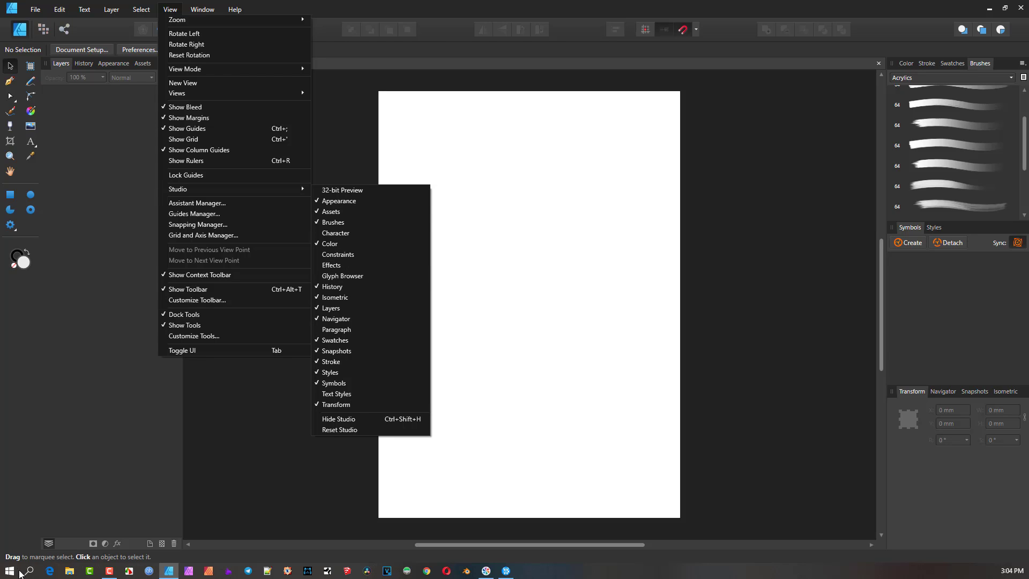
left_click(117, 544)
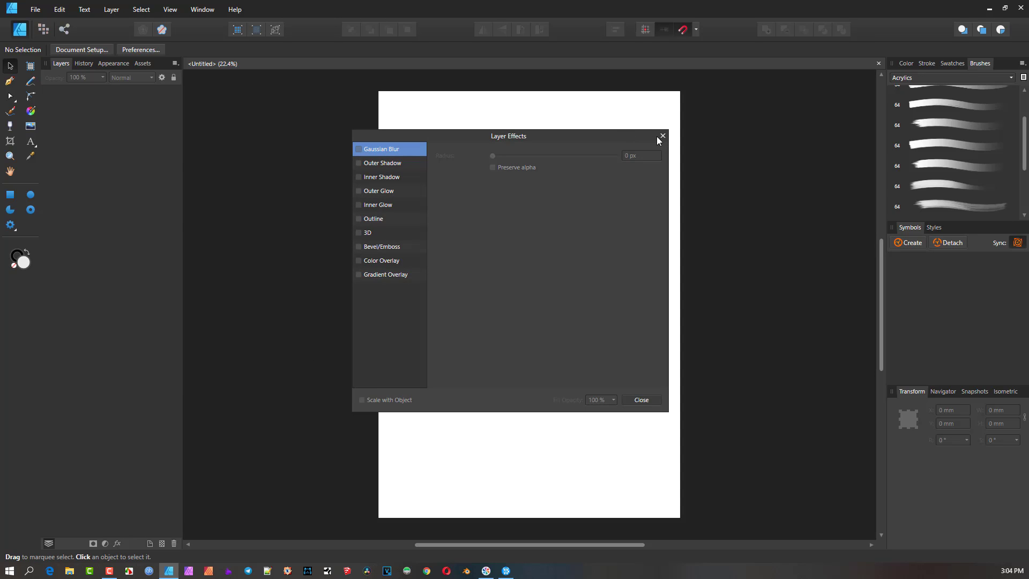
left_click(662, 137)
- Hide all the studio panels around the canvas and bring them back
left_click(177, 11)
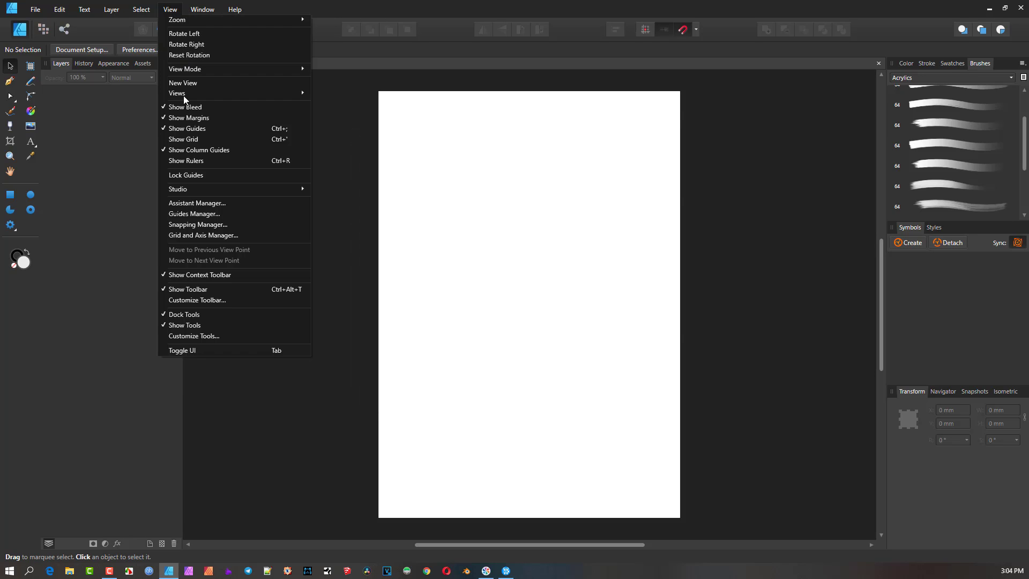
mouse_move(200, 188)
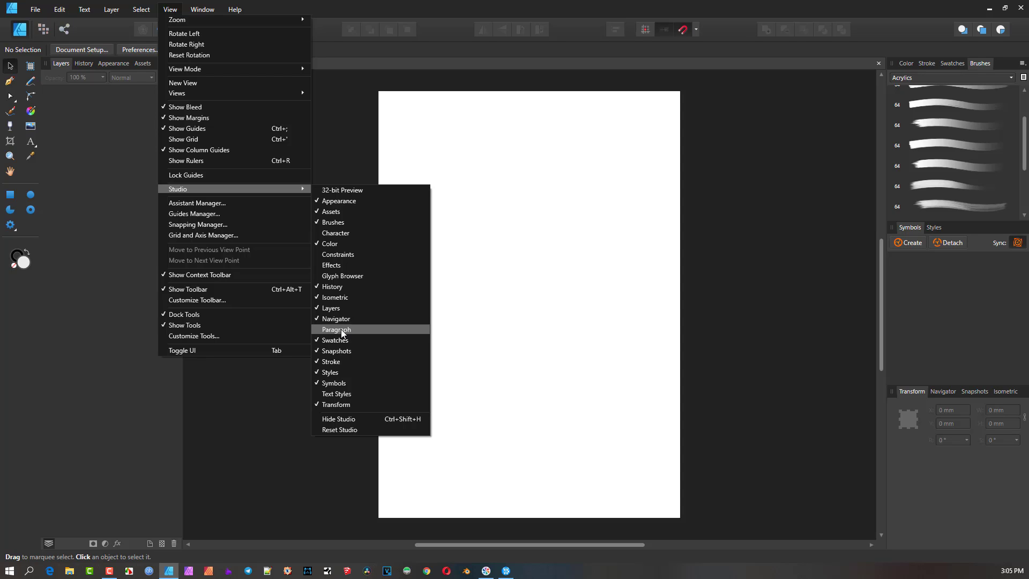
left_click(355, 419)
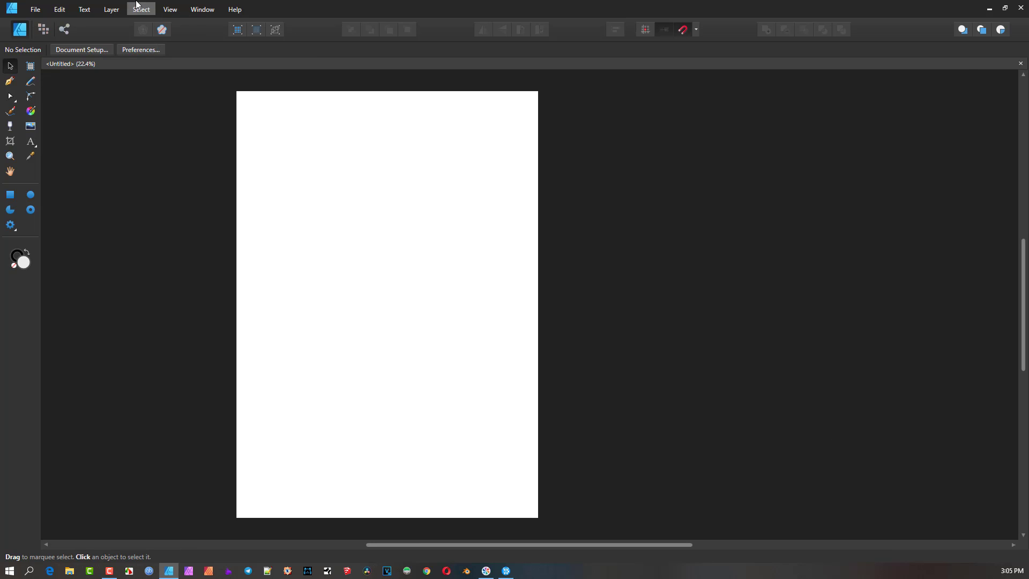
left_click(177, 10)
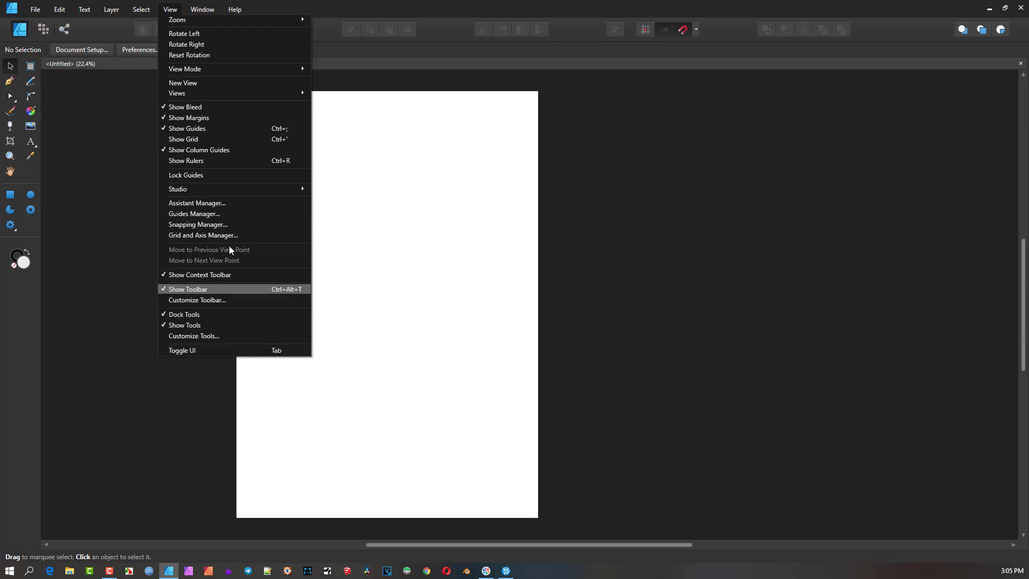
mouse_move(232, 188)
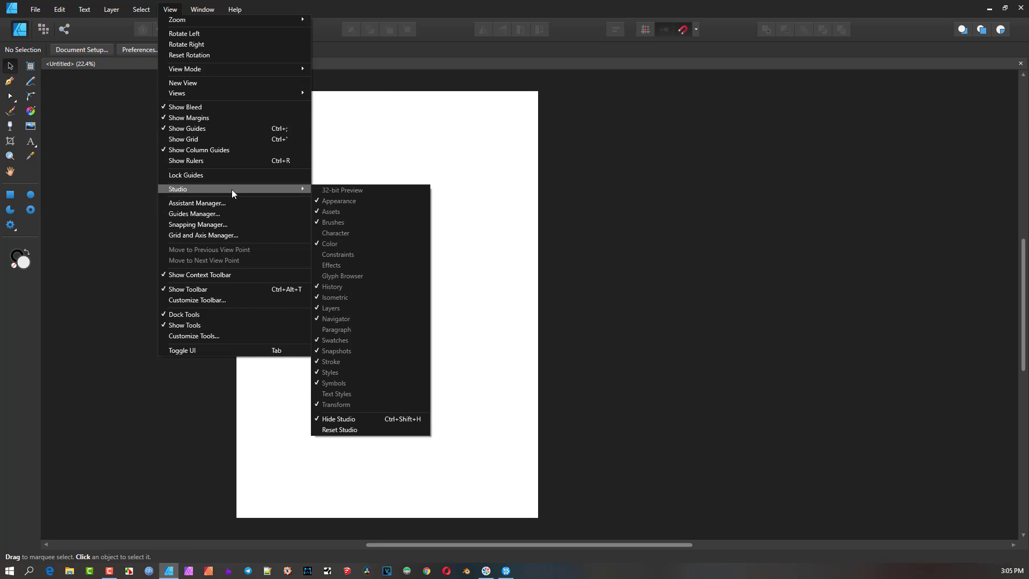
left_click(343, 419)
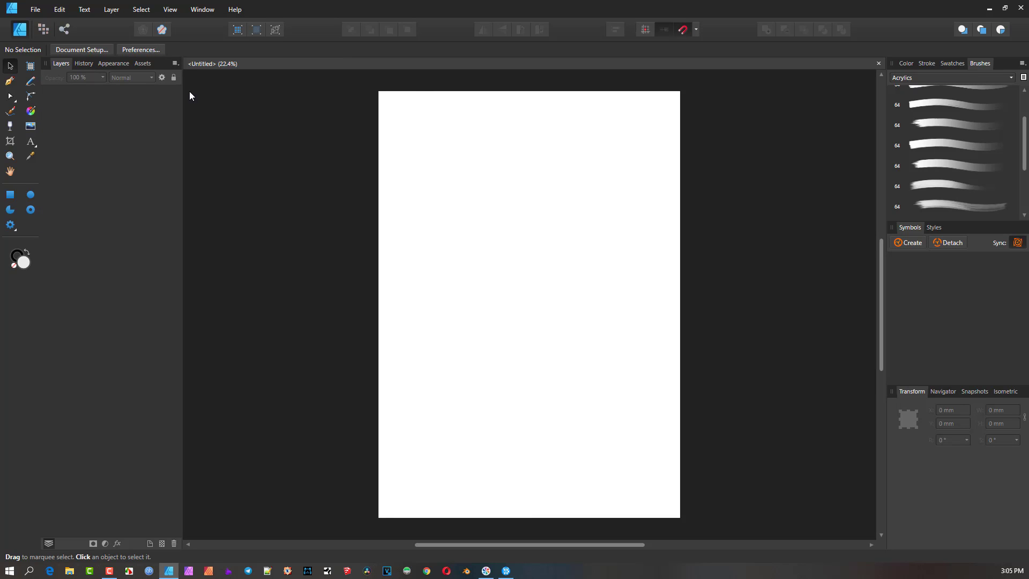
left_click(170, 11)
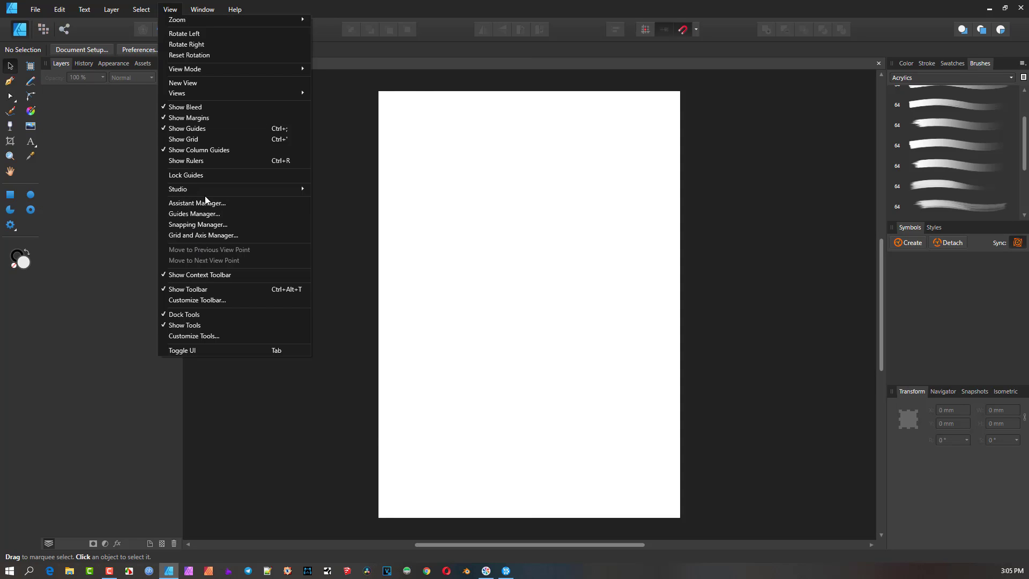
mouse_move(207, 189)
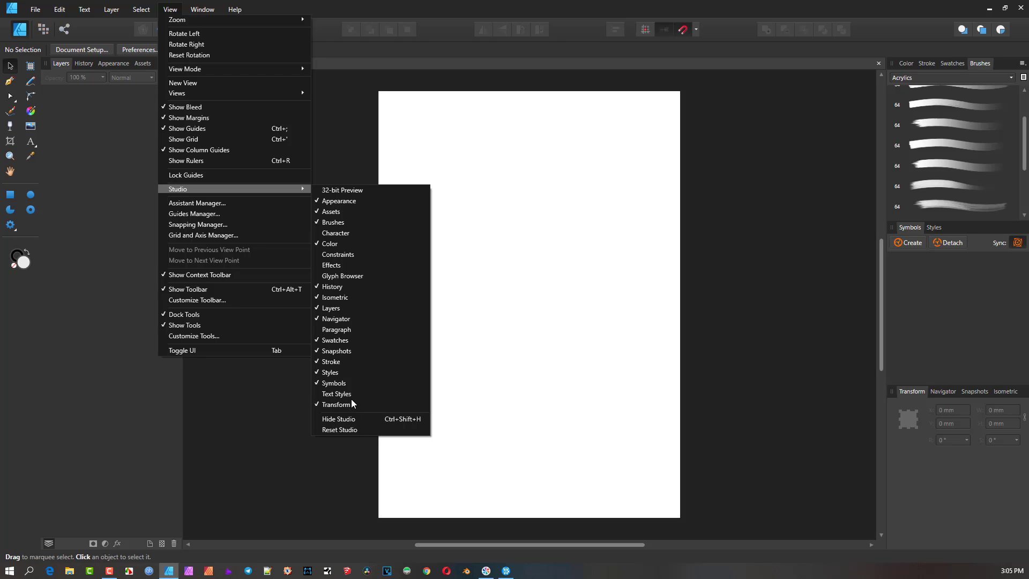
mouse_move(60, 10)
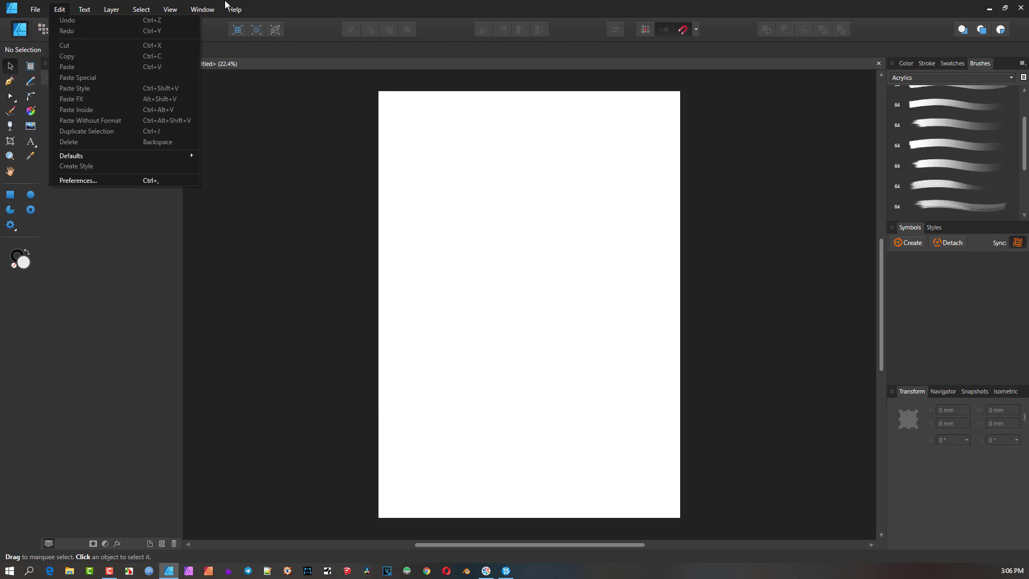
mouse_move(166, 10)
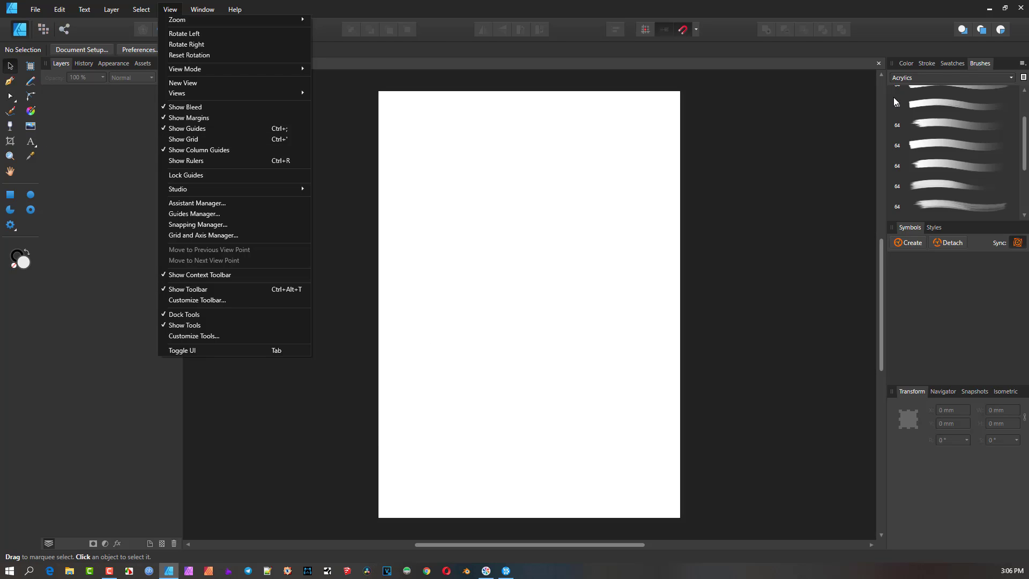
left_click(467, 2)
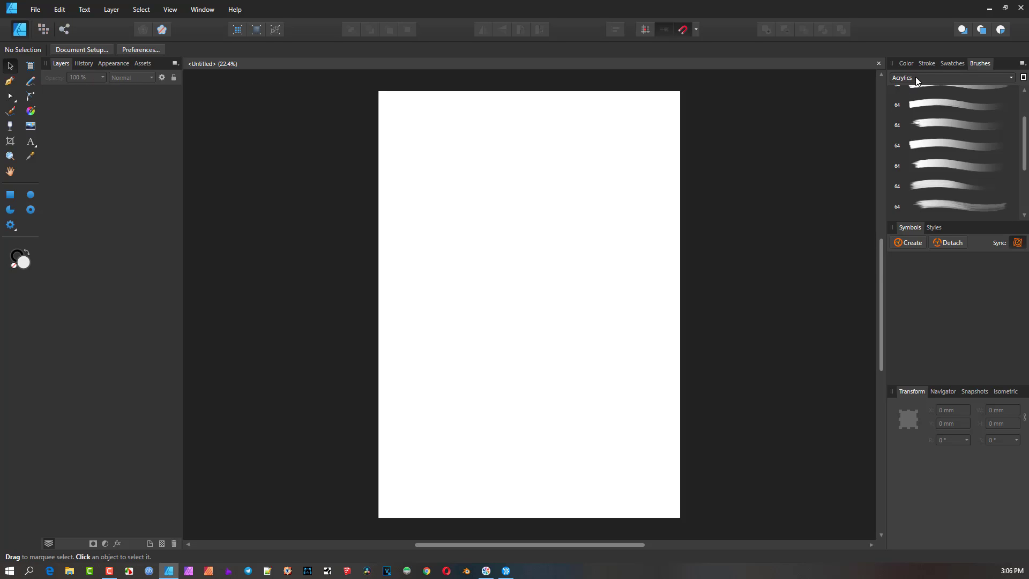
- Show the color wheel and draw a circle about 73 mm across in the upper middle of the page
left_click(907, 63)
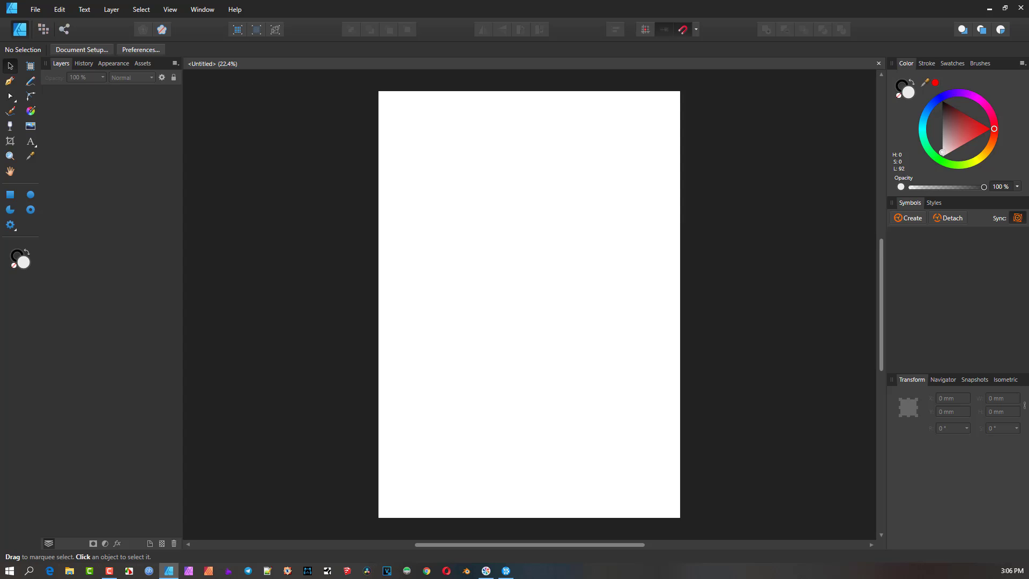
left_click(31, 195)
left_click_drag(474, 199, 579, 305)
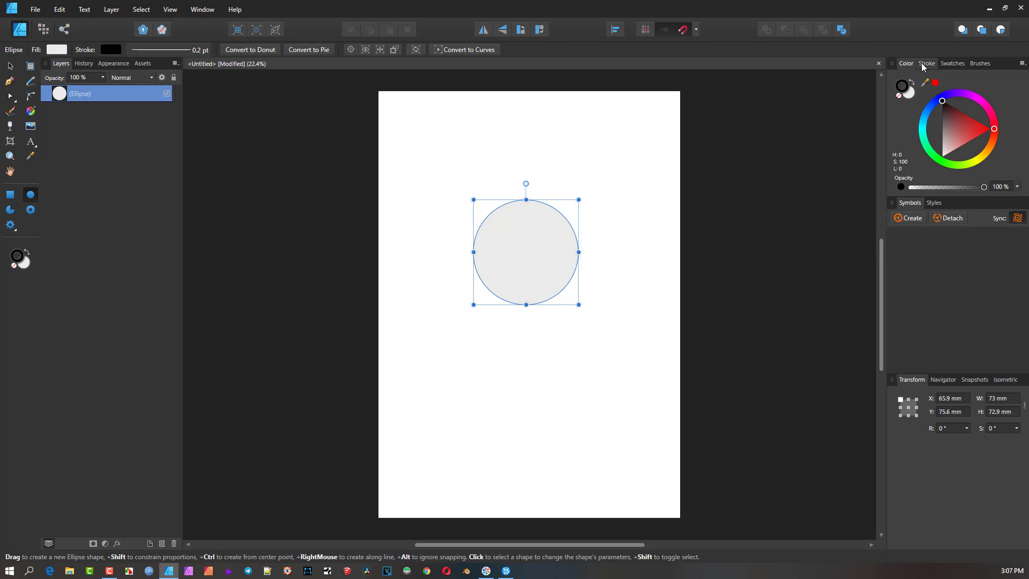
- Set the circle's fill to a strong red with hue 0, saturation 78 and lightness 46
left_click(901, 95)
left_click(910, 94)
left_click_drag(968, 132, 978, 129)
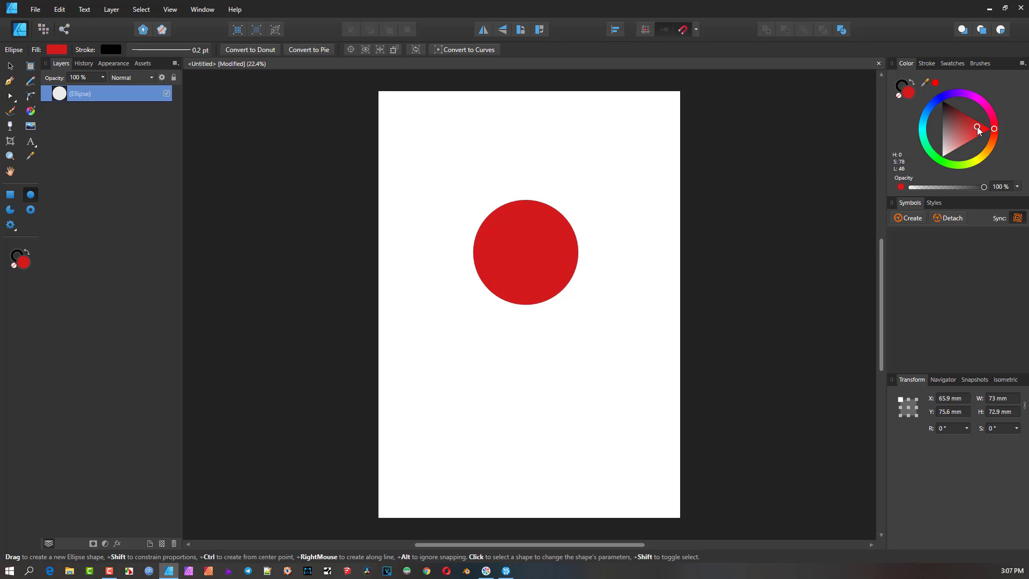
- Color the circle's stroke magenta with hue 307 and remove that stroke color again
left_click(905, 85)
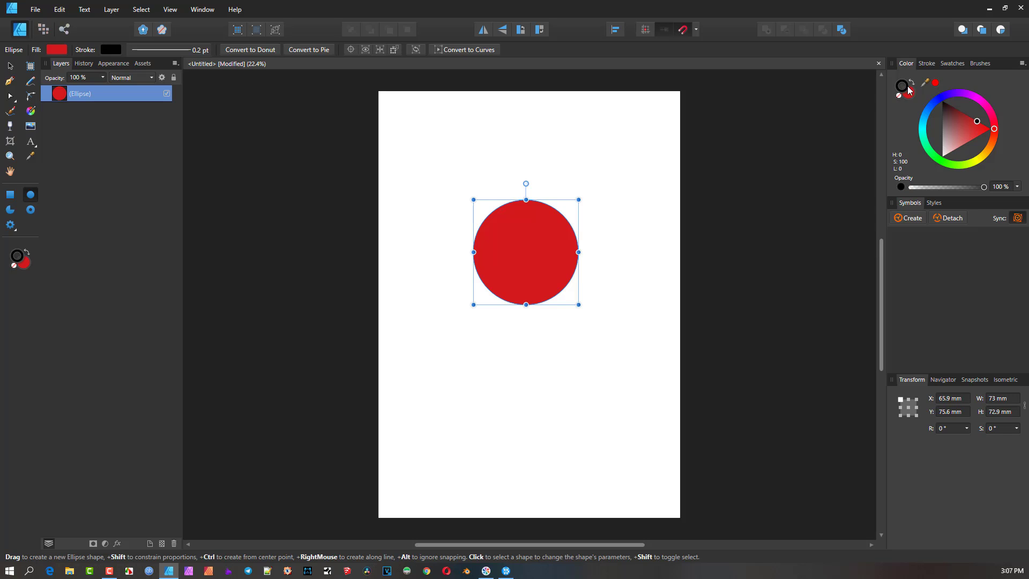
left_click_drag(971, 99, 980, 101)
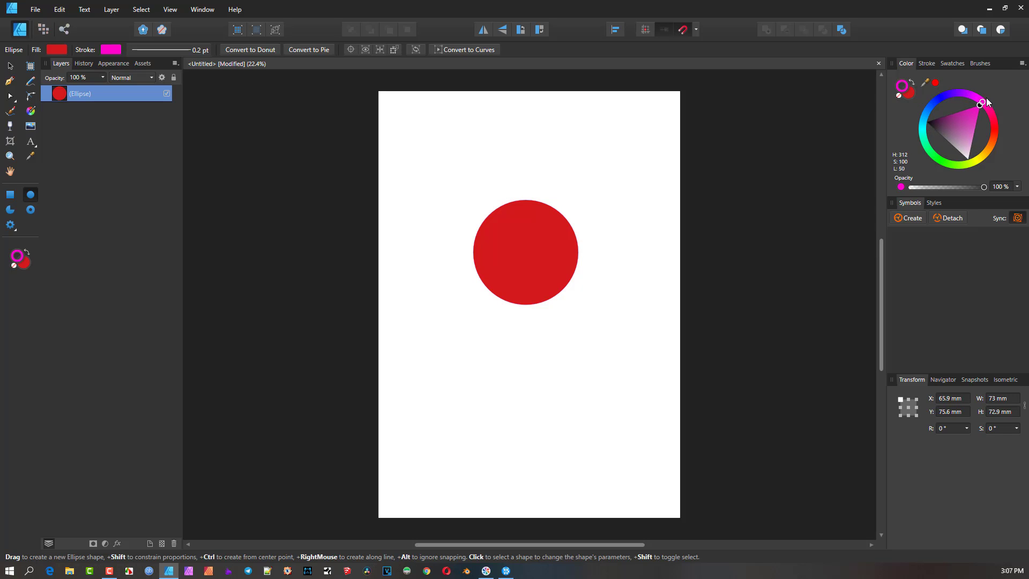
left_click(910, 96)
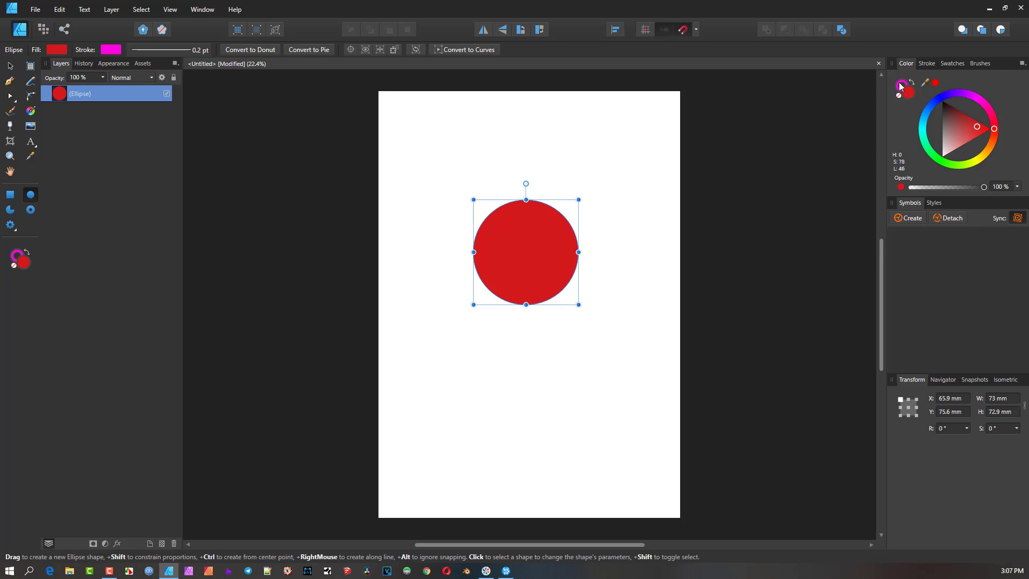
left_click(901, 86)
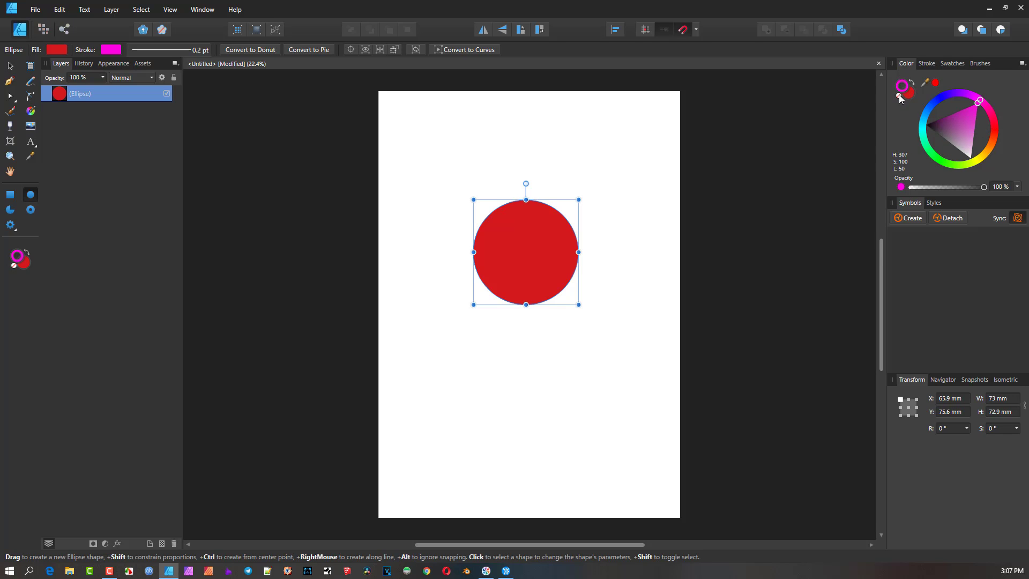
left_click(899, 95)
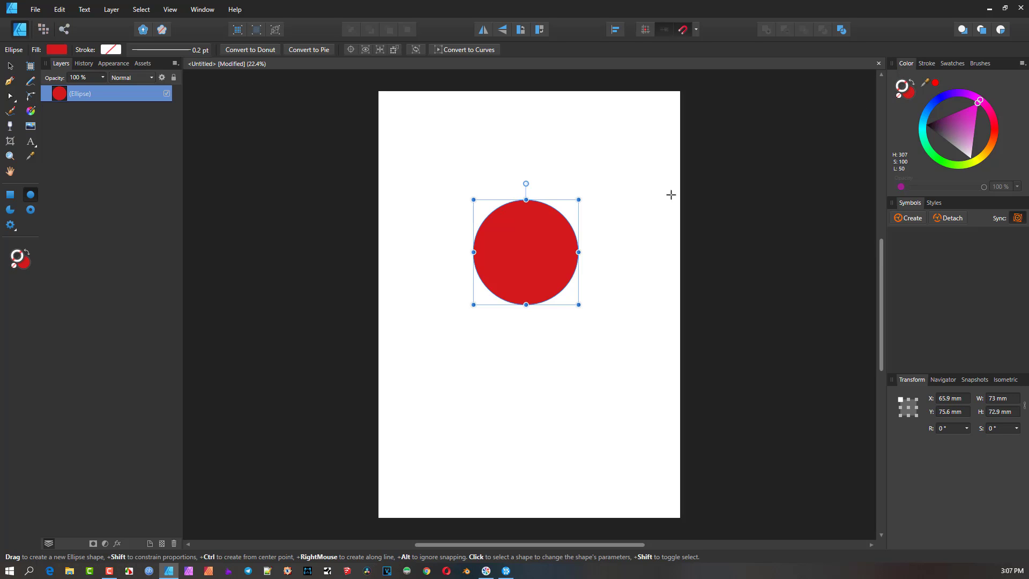
scroll(531, 207, "up", 5)
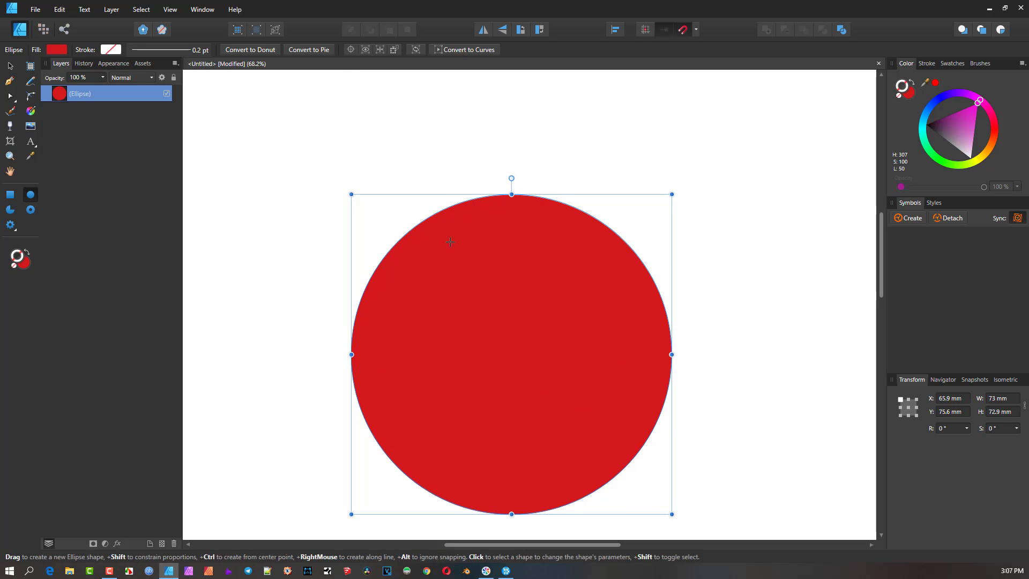
left_click_drag(647, 347, 648, 354)
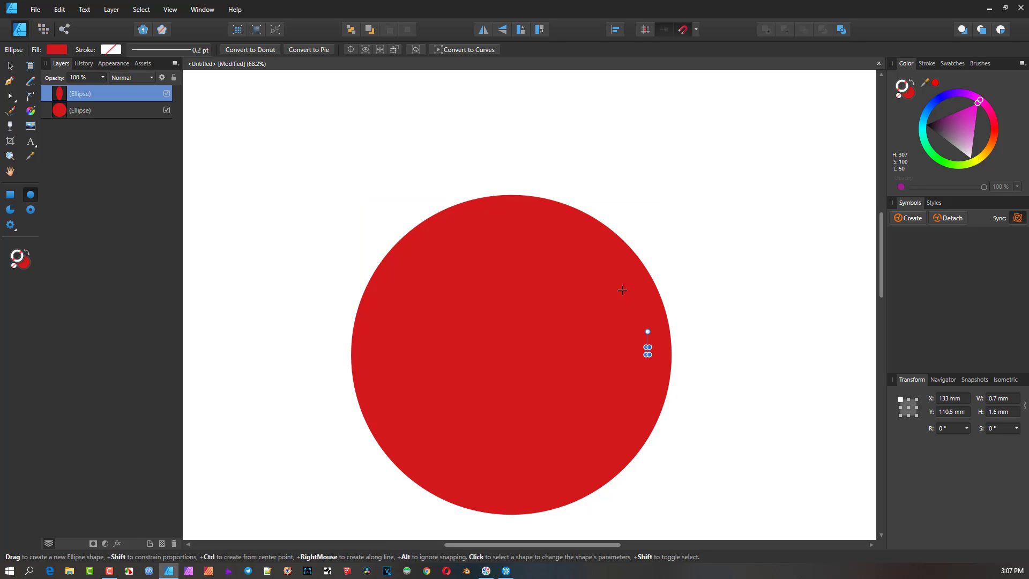
key("ctrl+z")
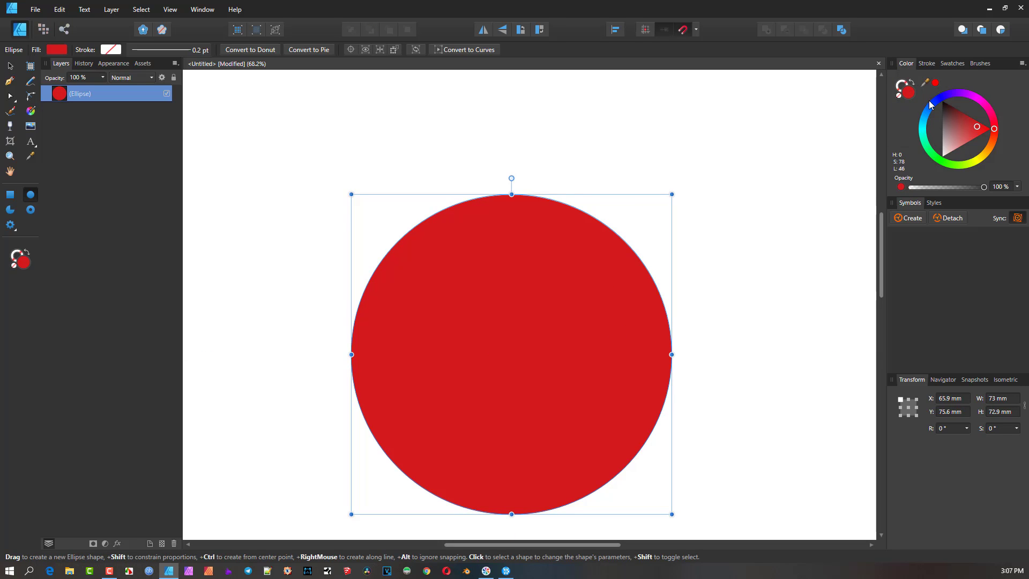
scroll(847, 144, "down", 1)
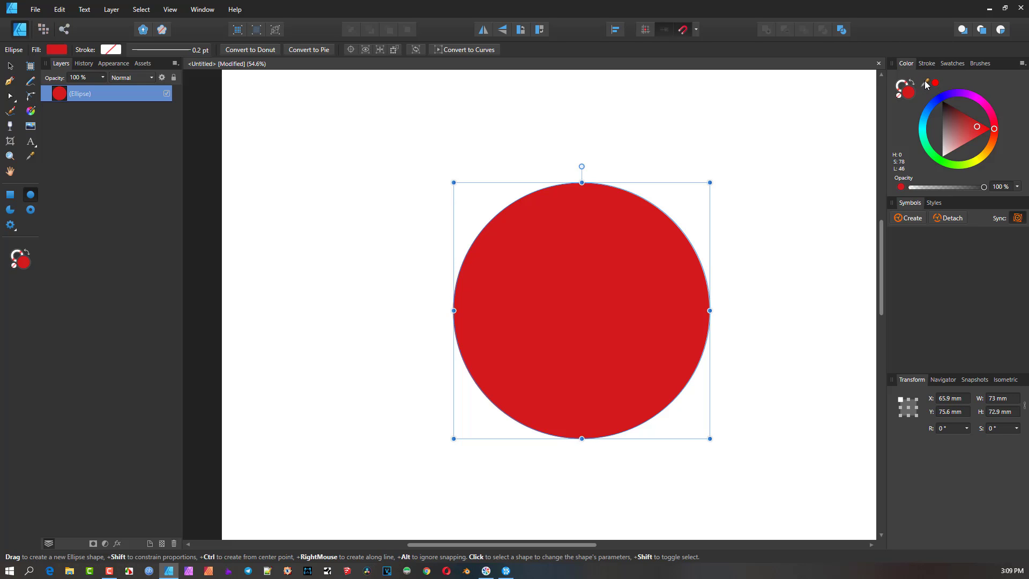
- Sample the blue of a toolbar icon with the color picker and apply it to the circle's fill
left_click_drag(925, 81, 519, 30)
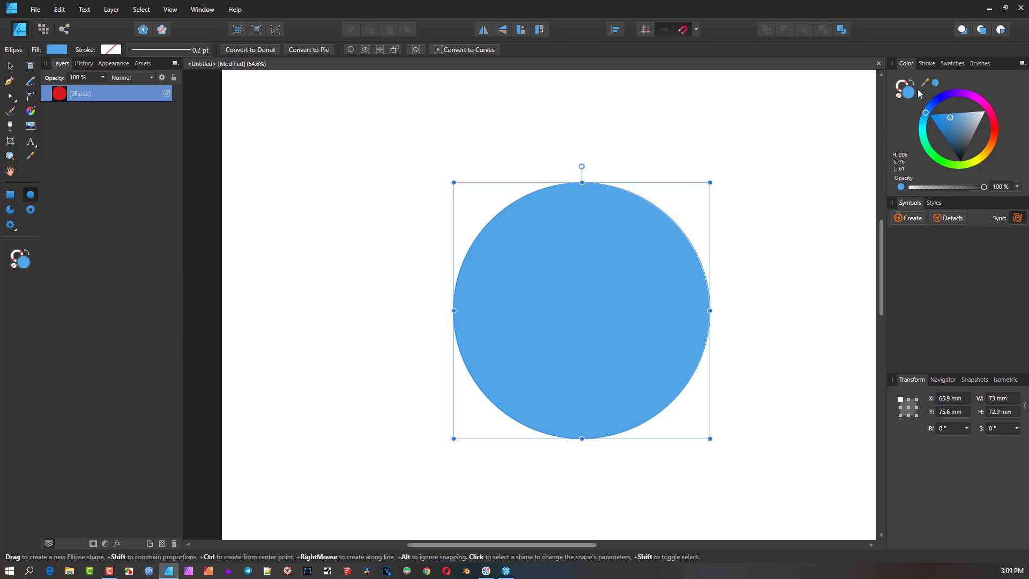
left_click(936, 83)
- Sample the dark gray of the interface background with the color picker and apply it to the circle's stroke
left_click(906, 86)
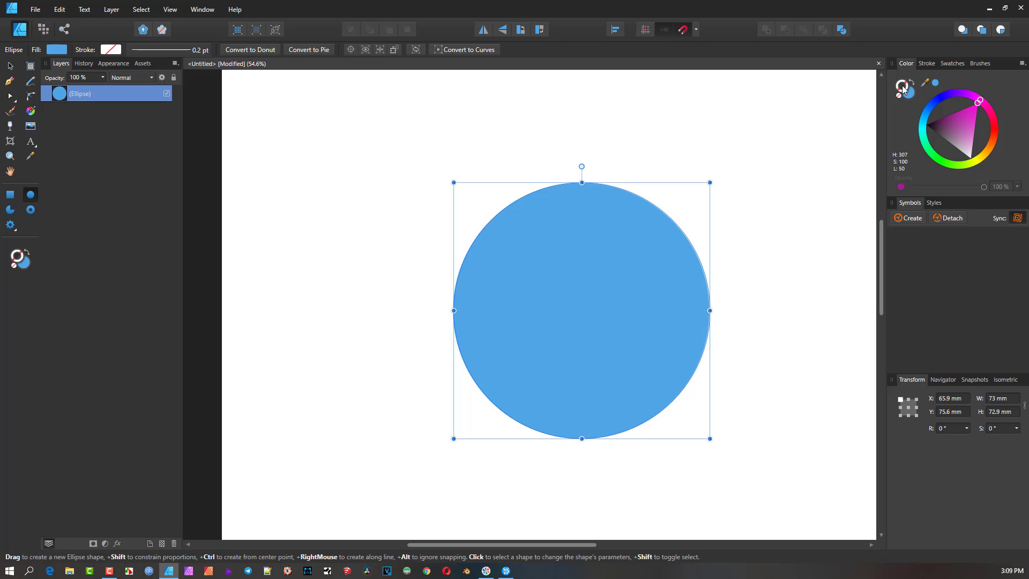
left_click_drag(925, 82, 107, 171)
left_click(935, 82)
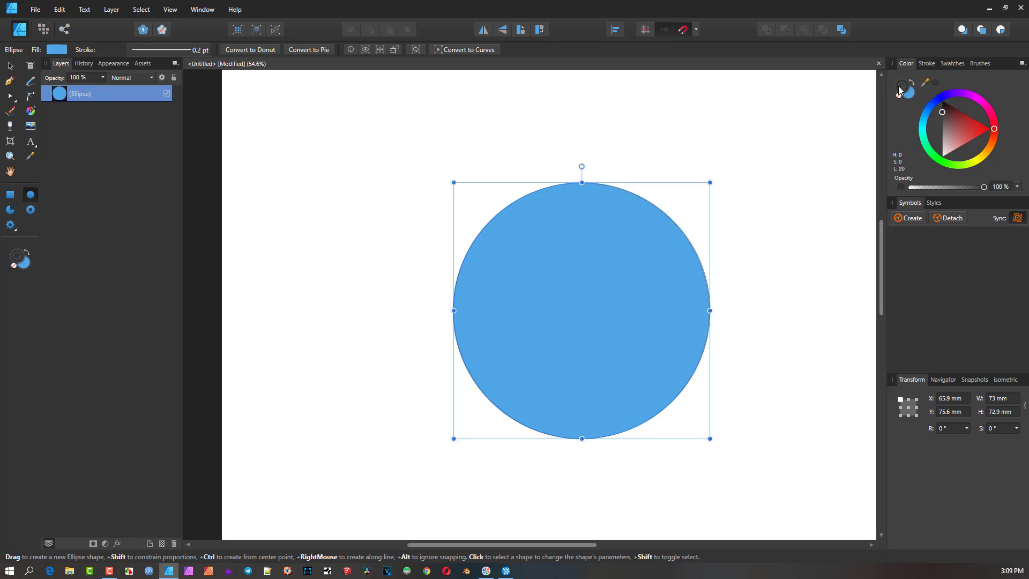
- Sample the white of the page with the color picker and apply it to the circle's stroke
left_click(913, 95)
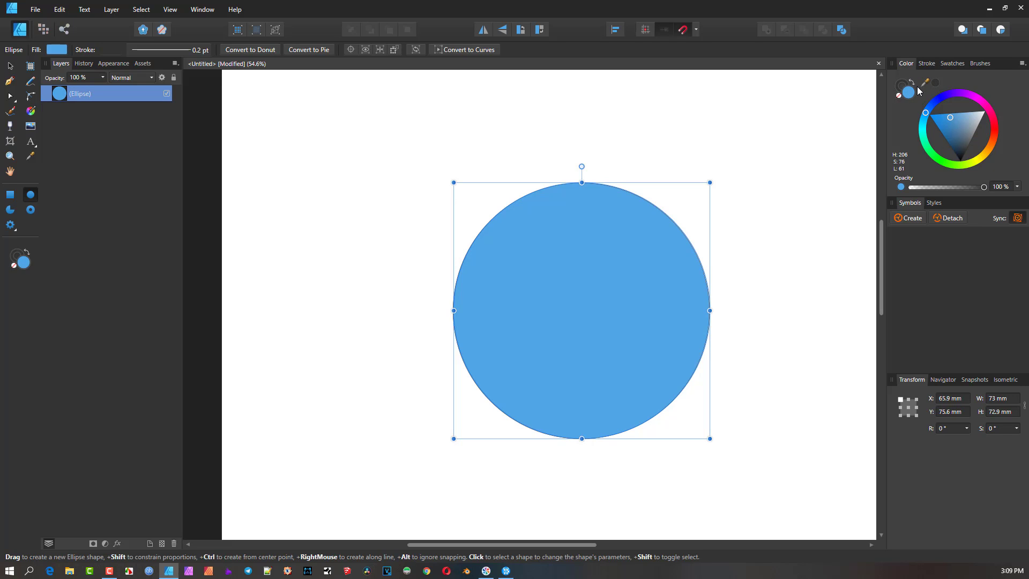
left_click_drag(925, 83, 794, 119)
left_click(904, 85)
left_click(935, 83)
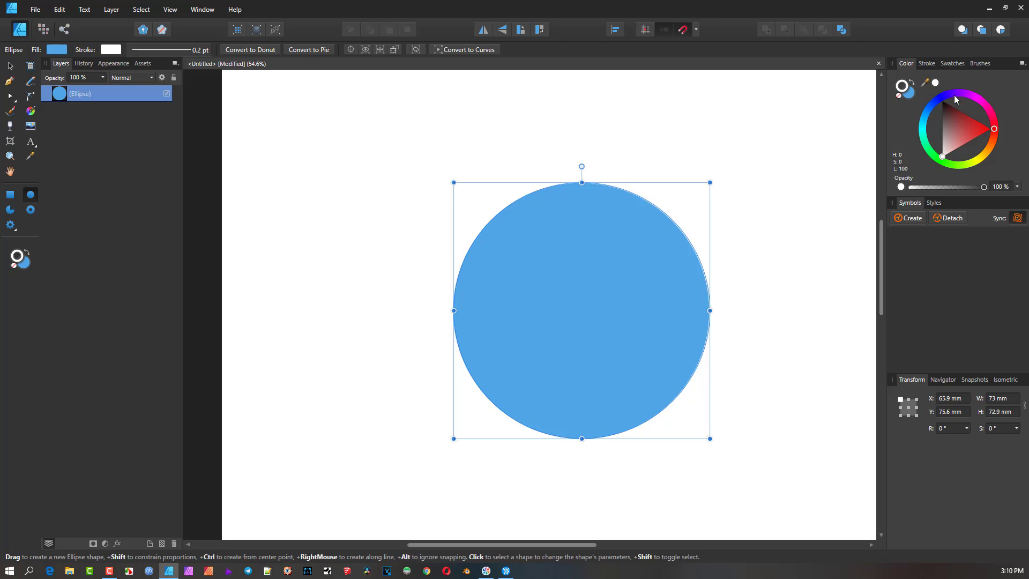
- Set the circle's stroke to a very dark red (H 0, S 33, L 15) and shift its fill to purple with hue 279
left_click_drag(955, 116, 947, 110)
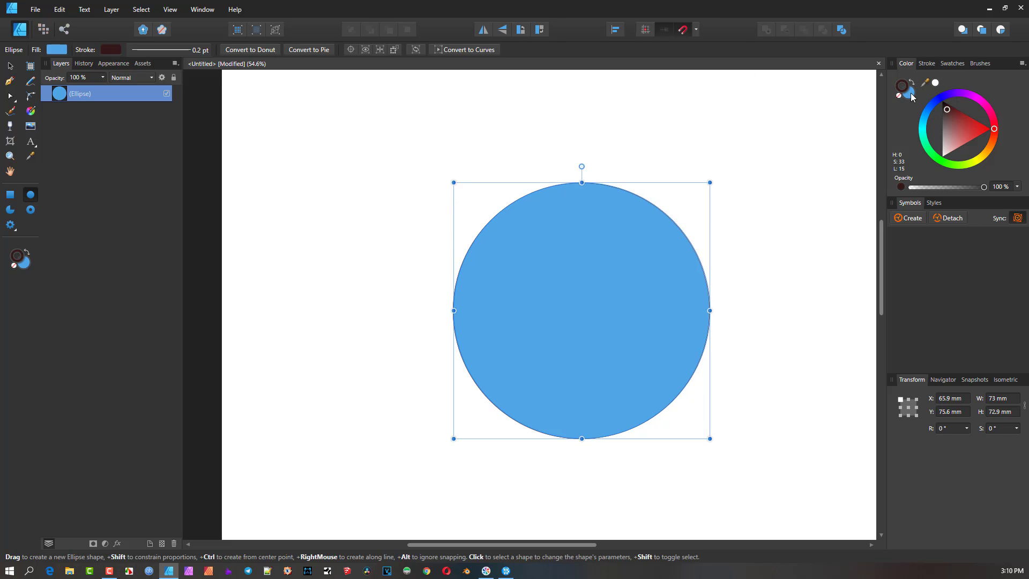
left_click(911, 95)
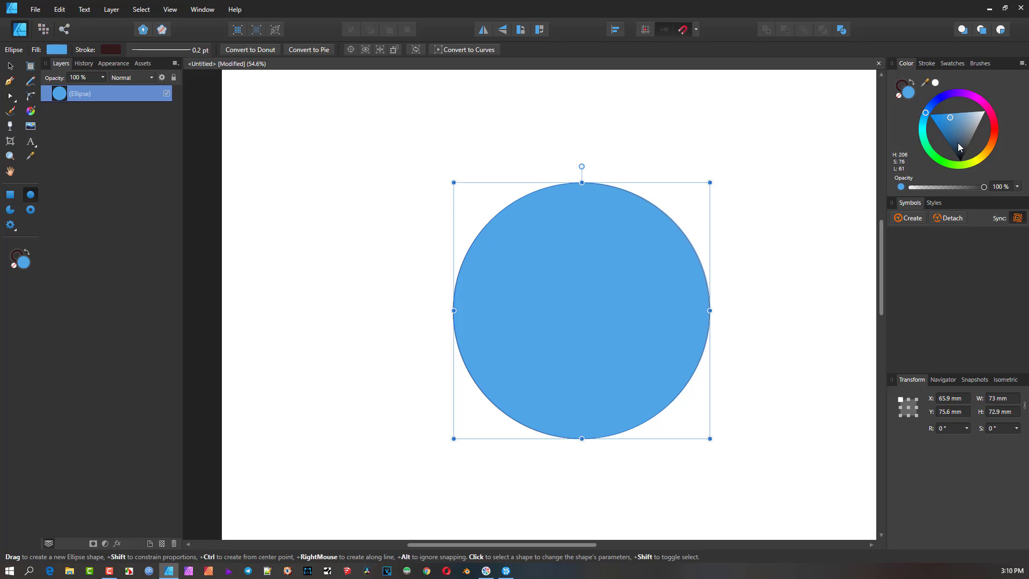
left_click_drag(966, 156, 956, 111)
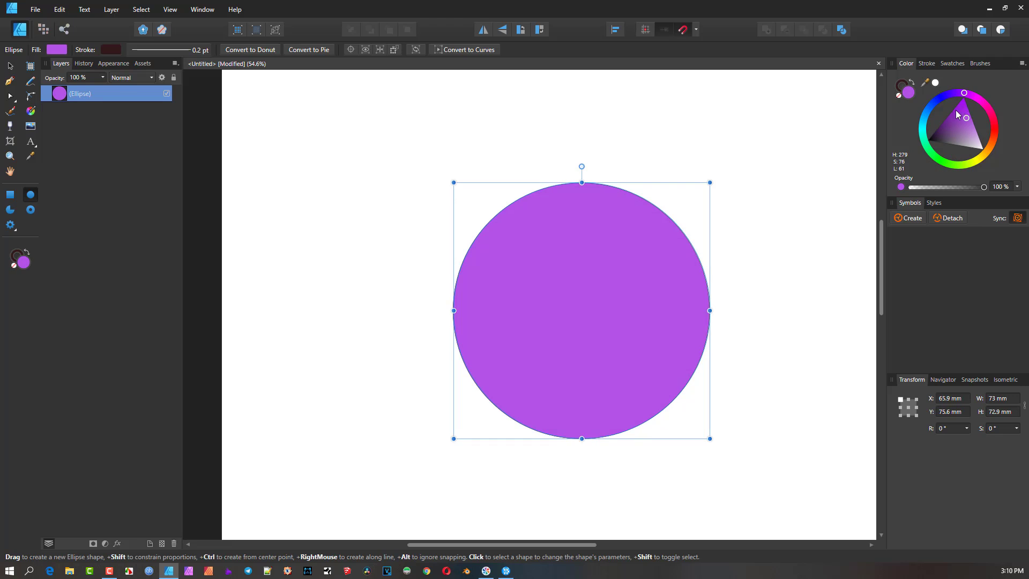
- Switch the color display from the wheel to sliders
left_click(1022, 64)
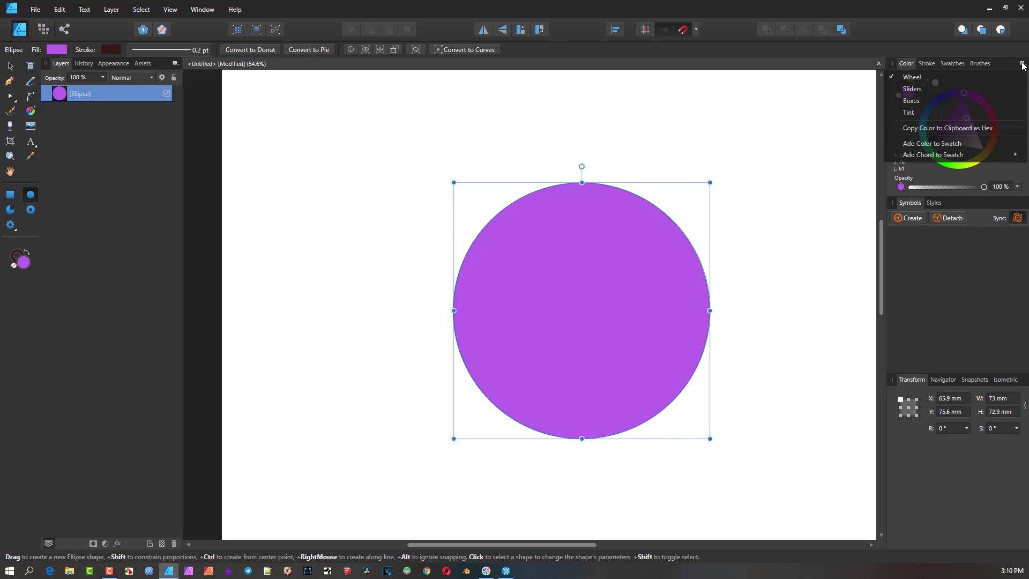
left_click(915, 89)
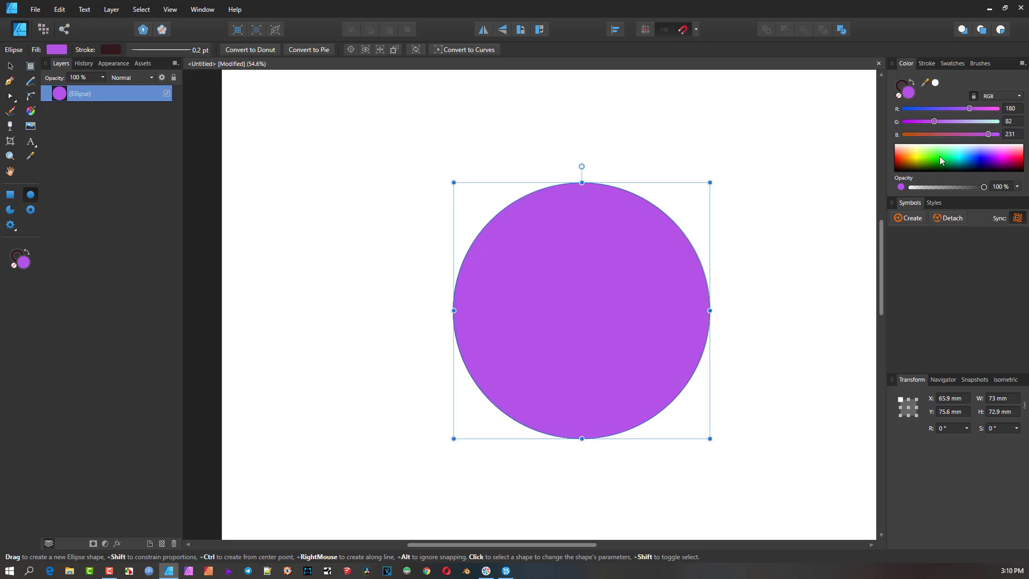
- Set the circle's fill to periwinkle blue (R 147, G 166, B 254) and switch the color display back to the wheel
left_click_drag(940, 156, 956, 157)
mouse_move(957, 109)
left_mouse_down()
mouse_move(941, 114)
mouse_move(965, 114)
left_mouse_up()
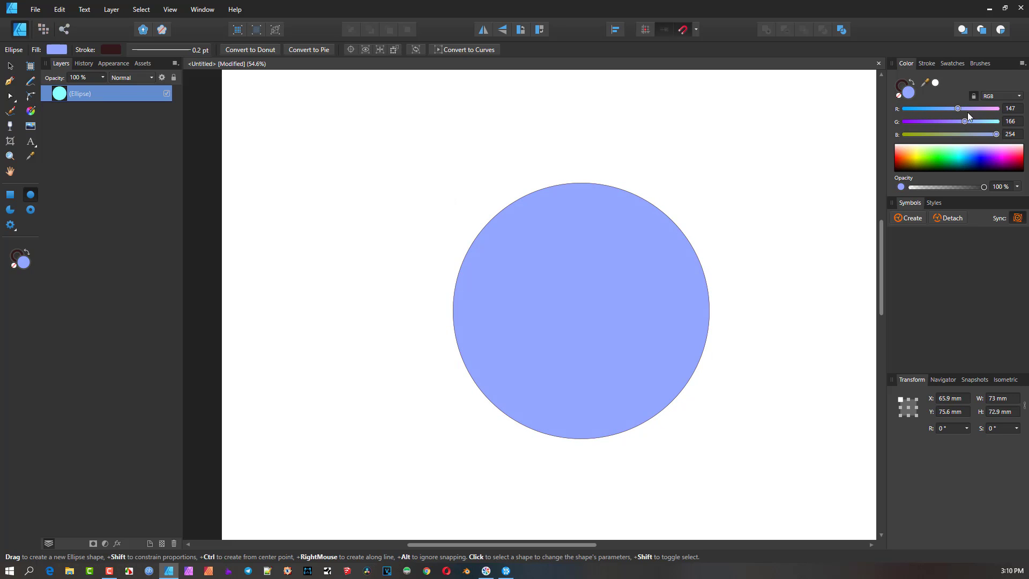
left_click(1023, 64)
left_click(930, 82)
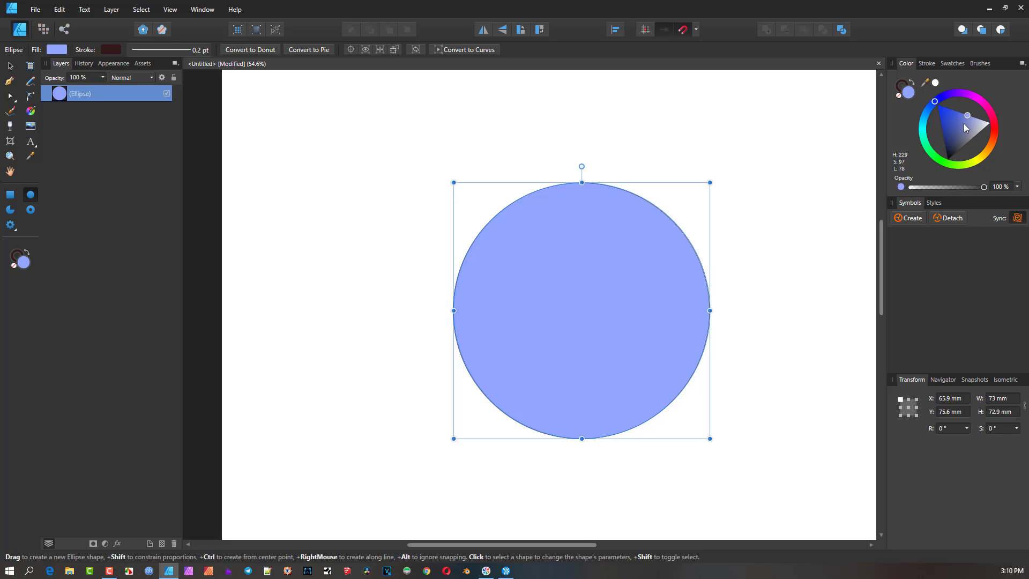
- Try noise on the circle's fill at 75% and 72%, and return the slider to opacity
mouse_move(984, 185)
left_mouse_down()
mouse_move(930, 192)
mouse_move(990, 178)
left_mouse_up()
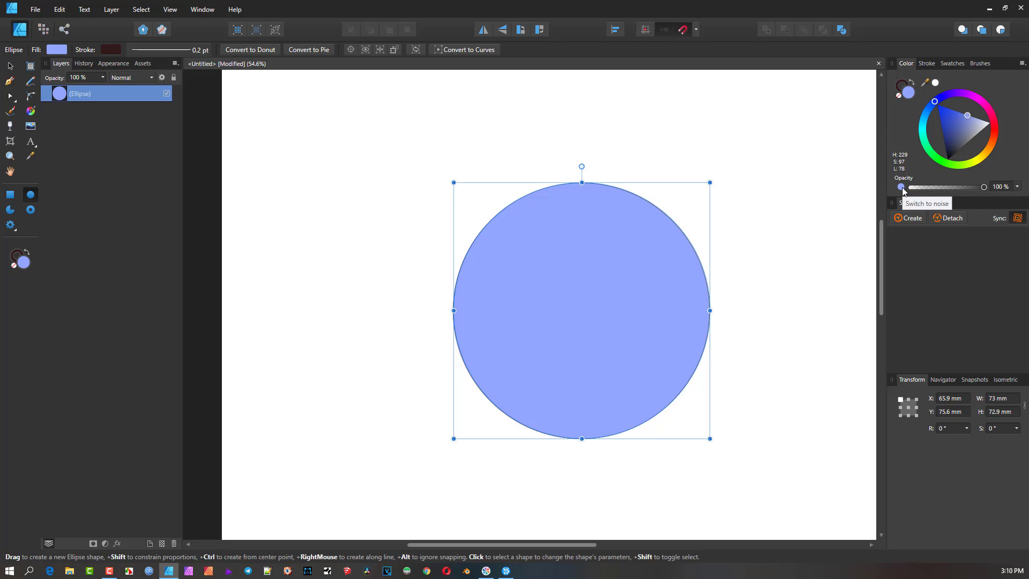
left_click(902, 188)
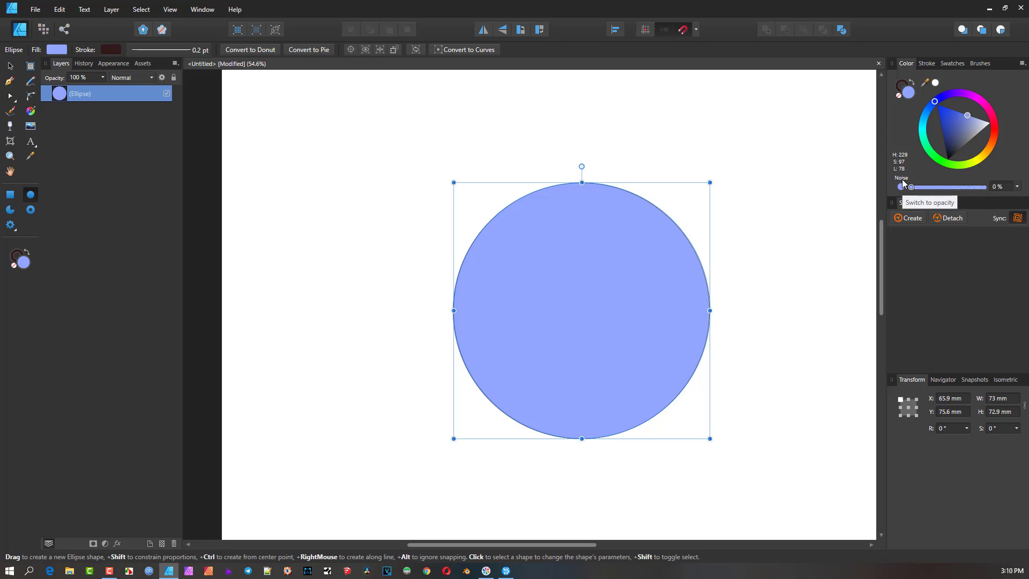
left_click_drag(912, 186, 965, 186)
scroll(660, 297, "up", 3)
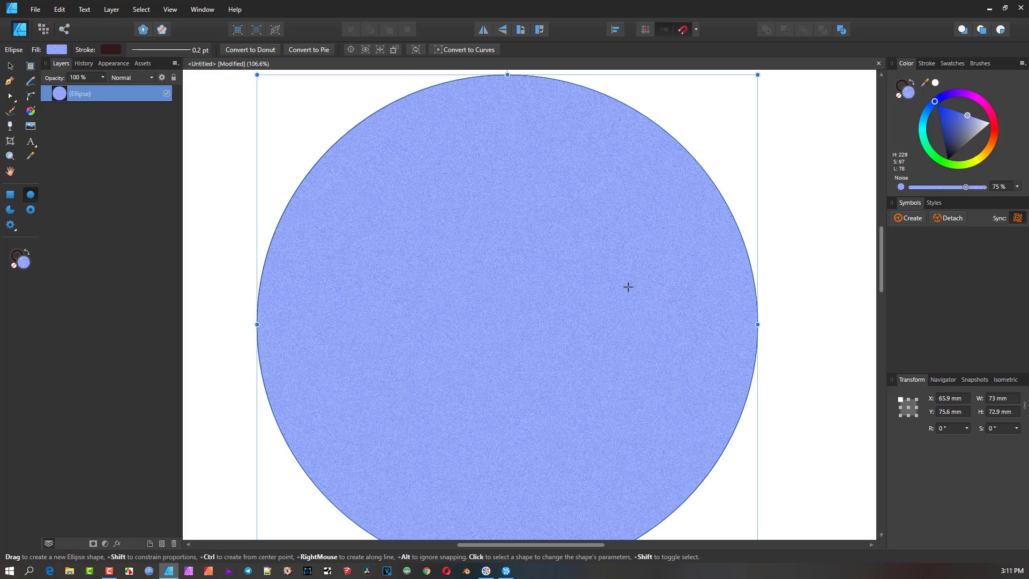
left_click_drag(965, 188, 959, 190)
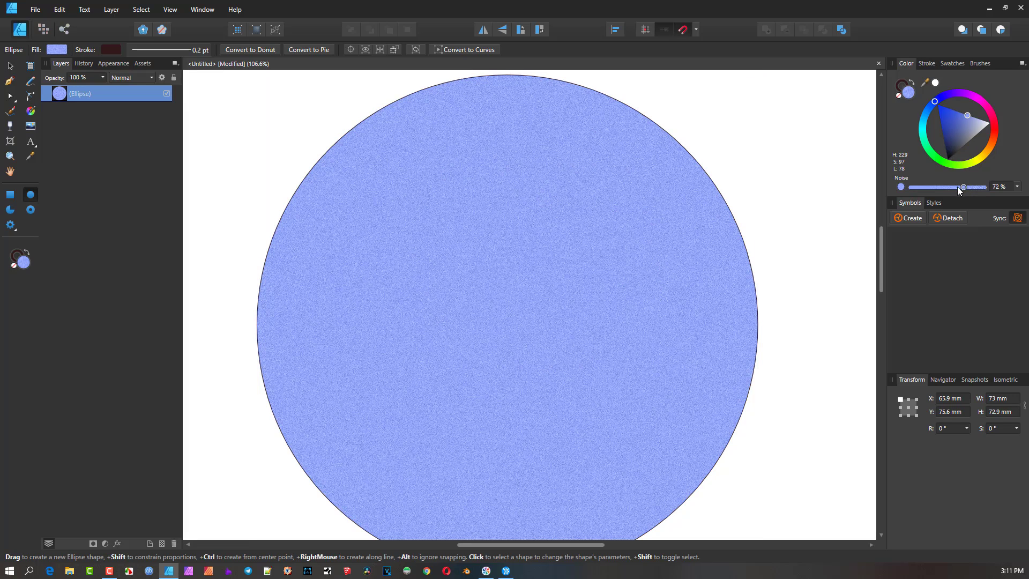
left_click(901, 186)
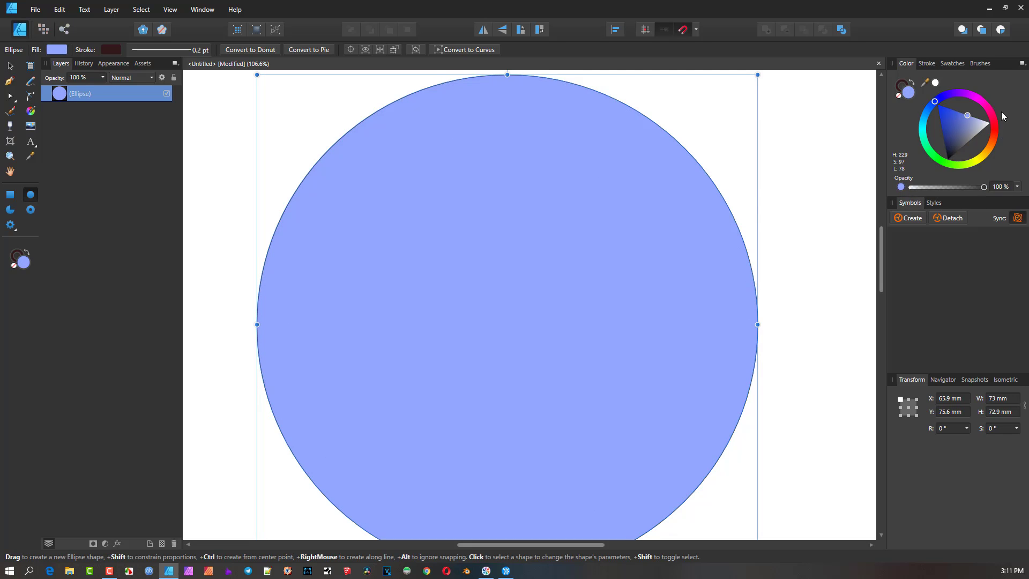
- Make the circle's stroke color the active one for editing and bring up the stroke settings
left_click(927, 64)
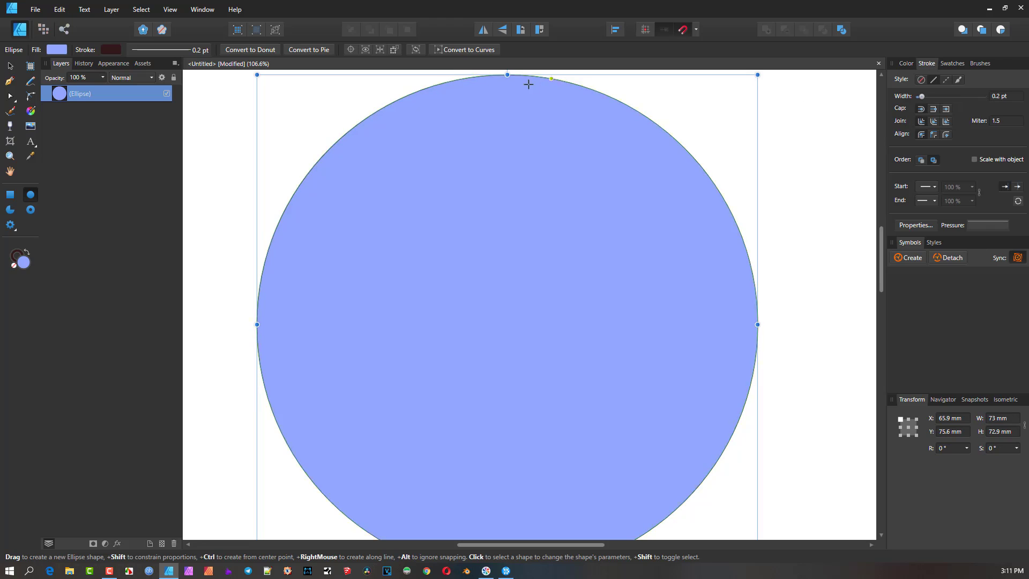
left_click(906, 64)
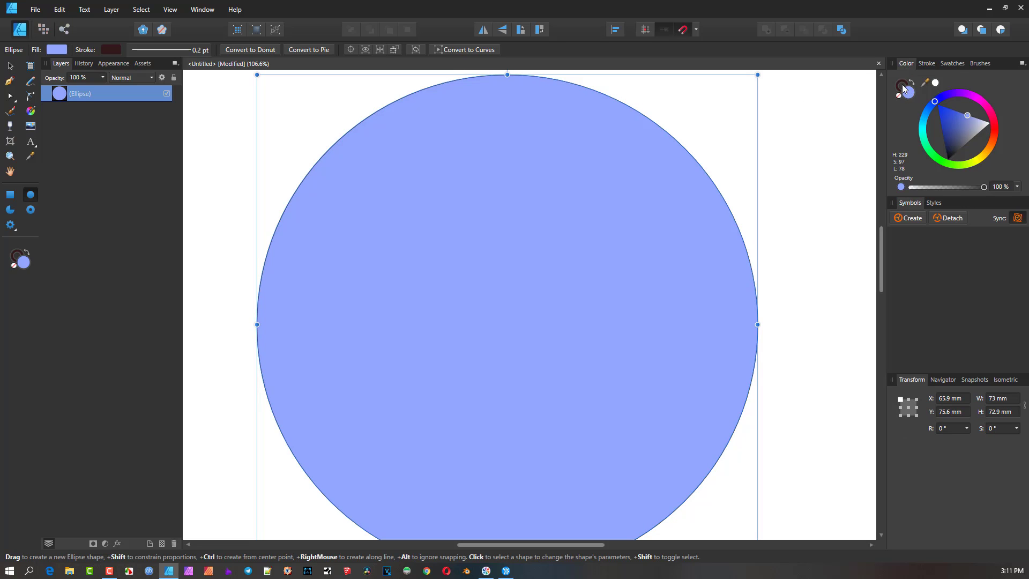
left_click(903, 86)
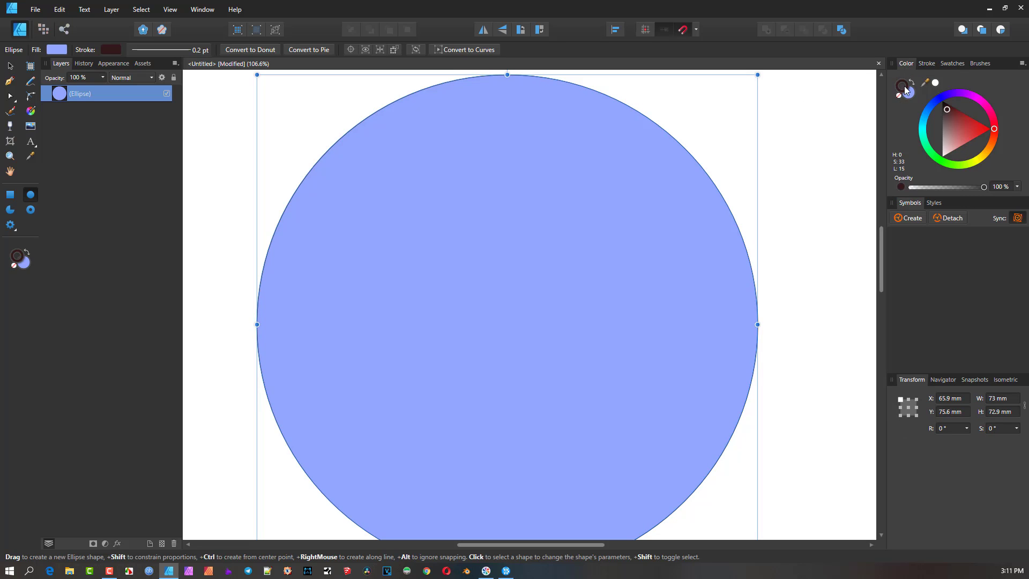
left_click(928, 63)
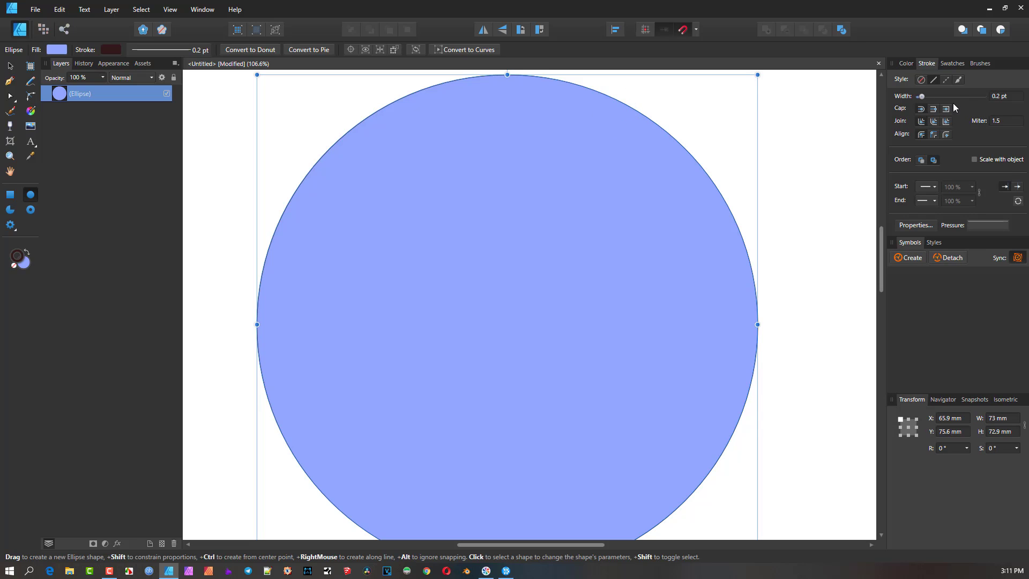
- Toggle the circle's stroke style to none and back to a solid line, and set its width to 5.1 pt
left_click(922, 80)
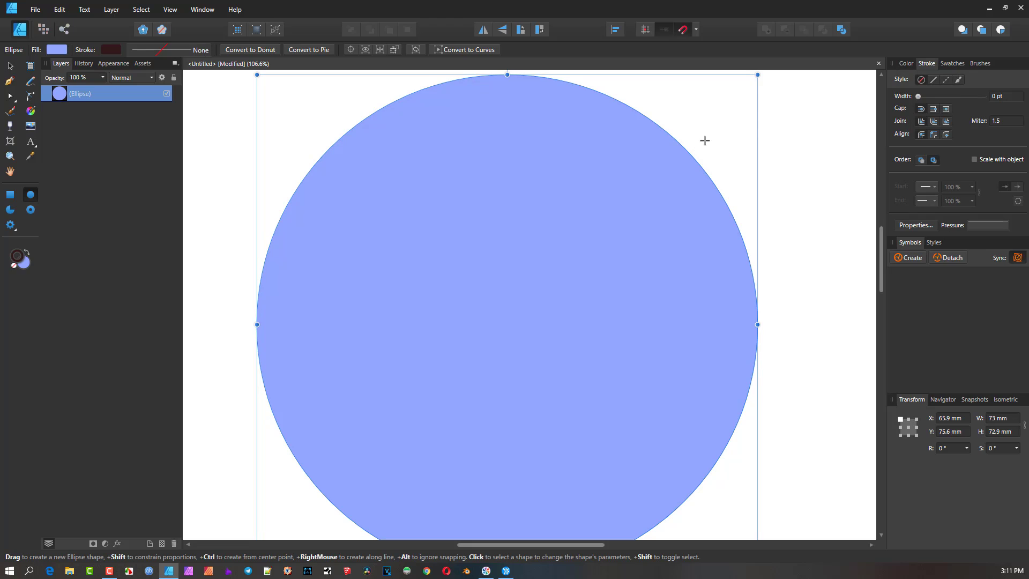
left_click(935, 80)
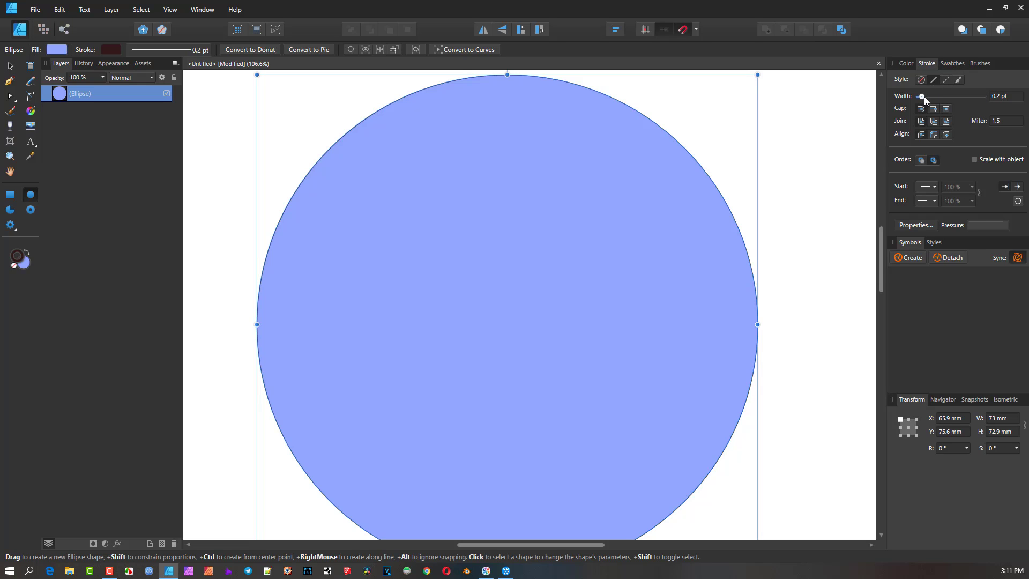
left_click_drag(924, 96, 940, 99)
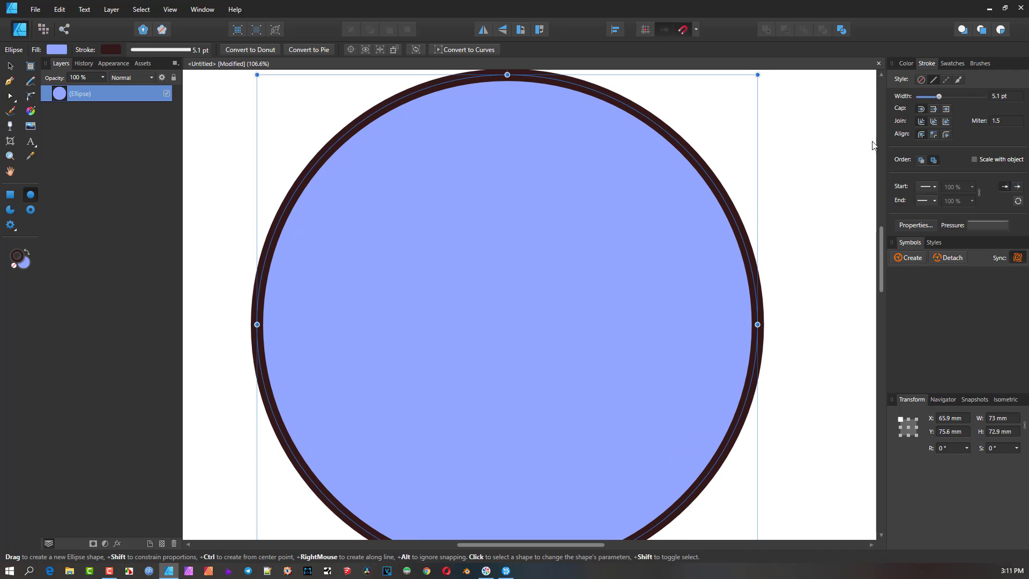
scroll(633, 138, "down", 1)
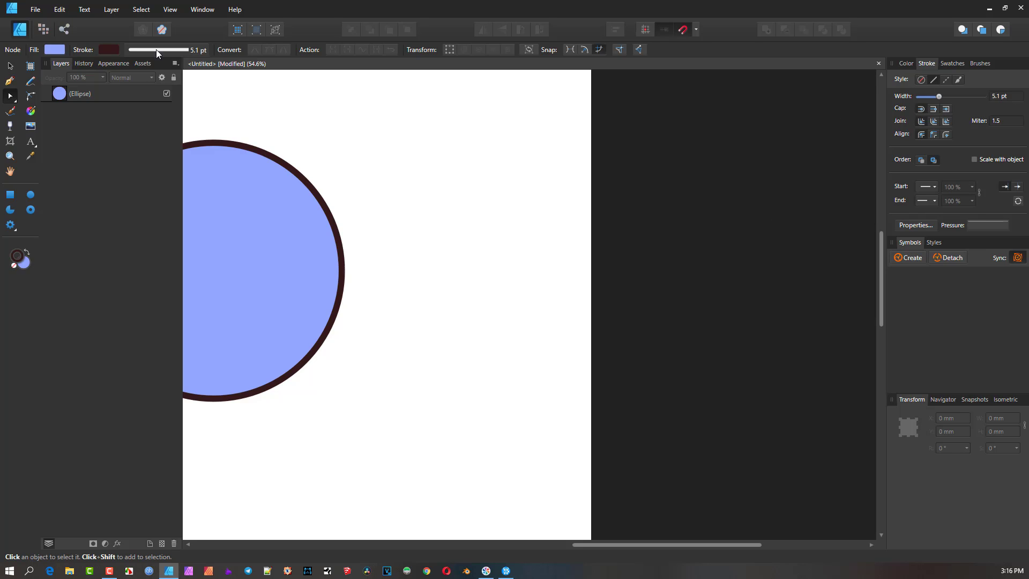
- Draw an open right-angled line beside the circle with the Pen tool, about 55 mm tall and 23 mm wide
left_click(9, 82)
left_click(415, 371)
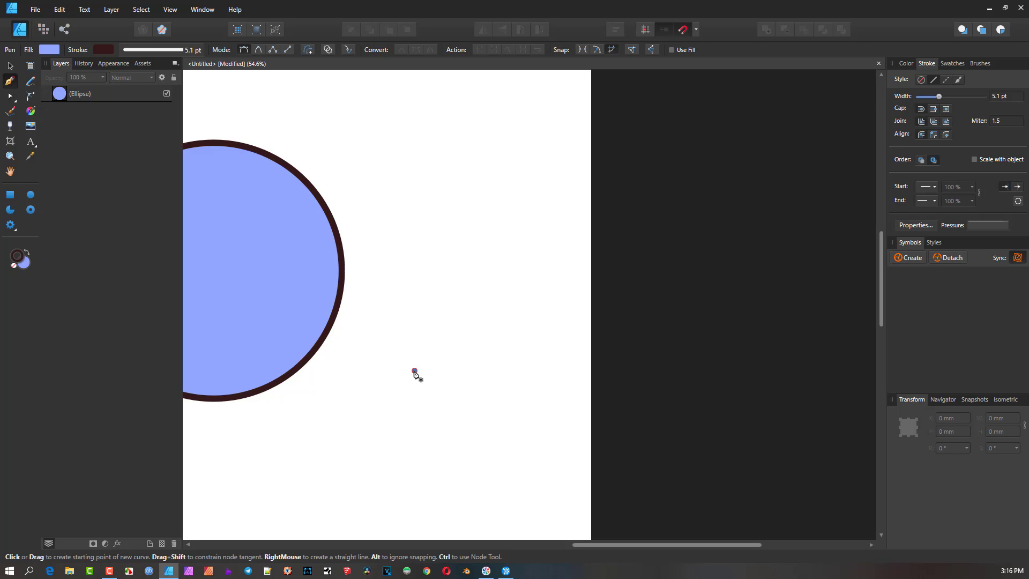
left_click(415, 177)
left_click(497, 178)
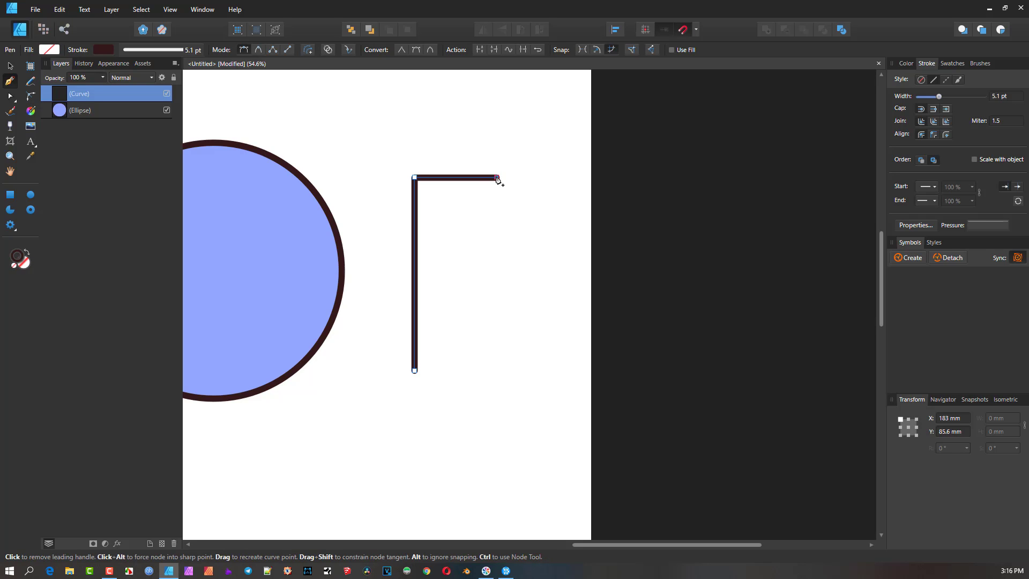
scroll(477, 205, "up", 2)
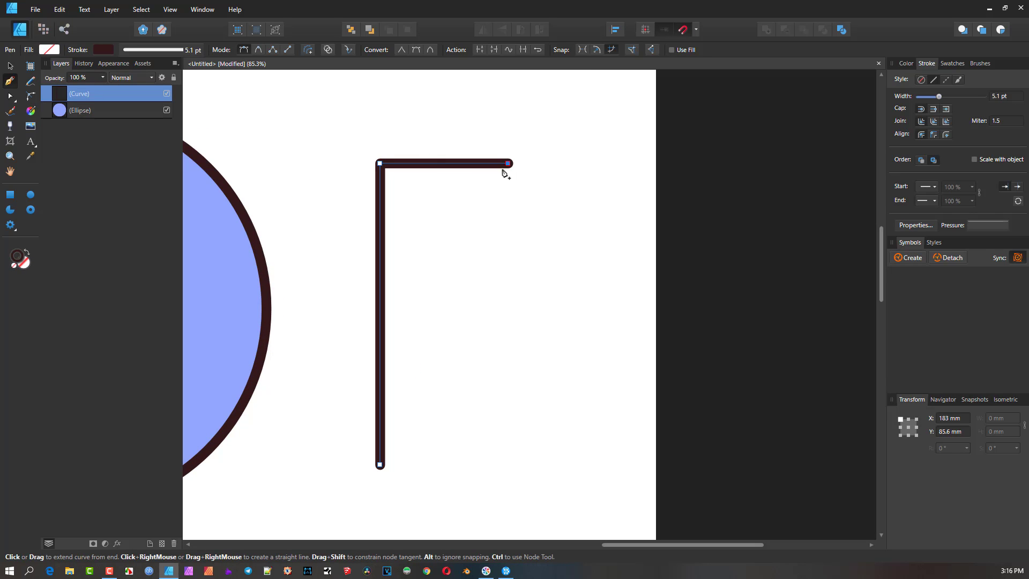
left_click(10, 65)
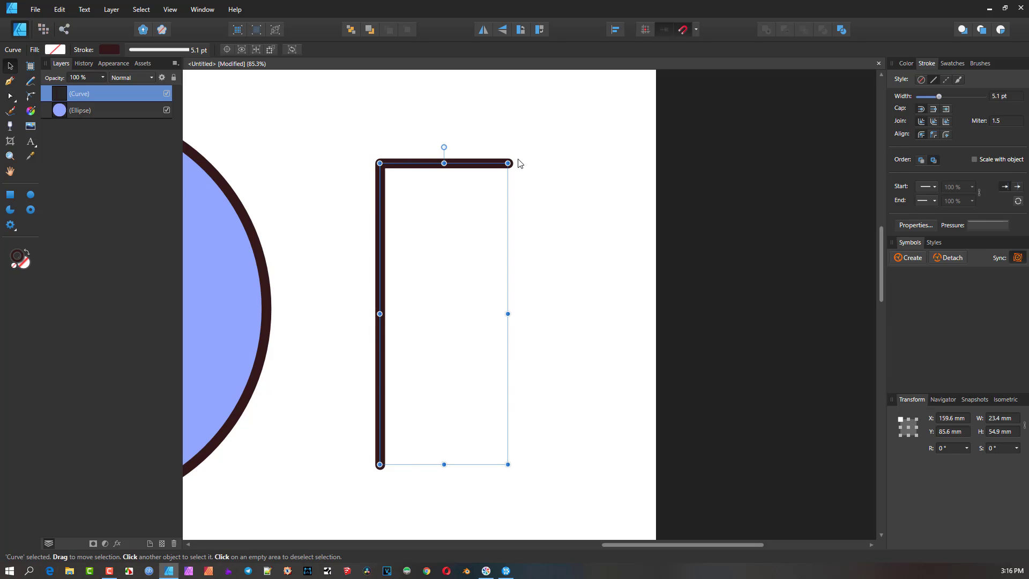
- Try the square and butt caps on the angled line's stroke and return it to the round cap
scroll(512, 160, "up", 3)
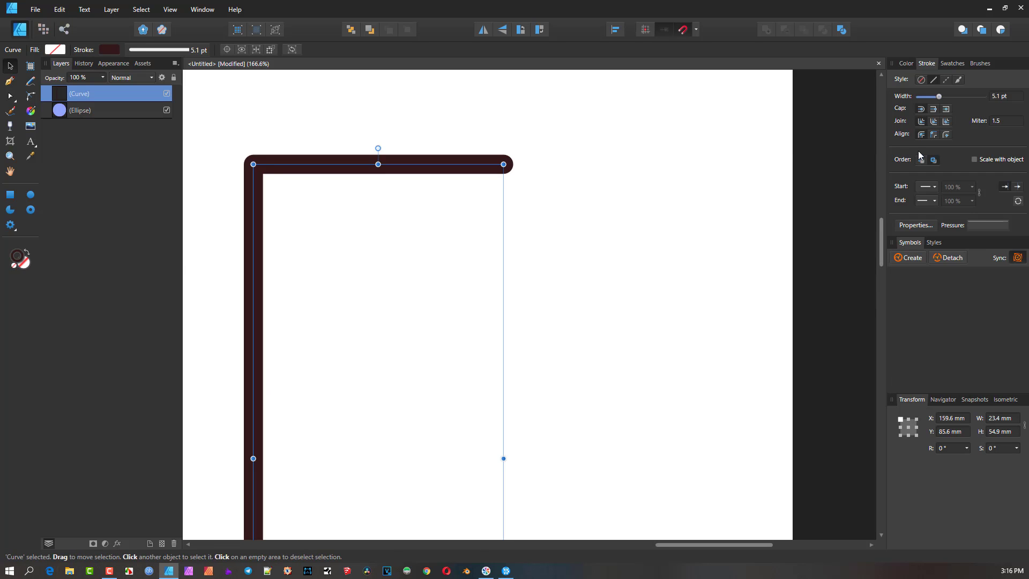
left_click(947, 109)
left_click(936, 108)
left_click(922, 108)
- Try the bevel and miter joins at the angled line's corner and return it to the round join
left_click(934, 122)
scroll(222, 170, "up", 2)
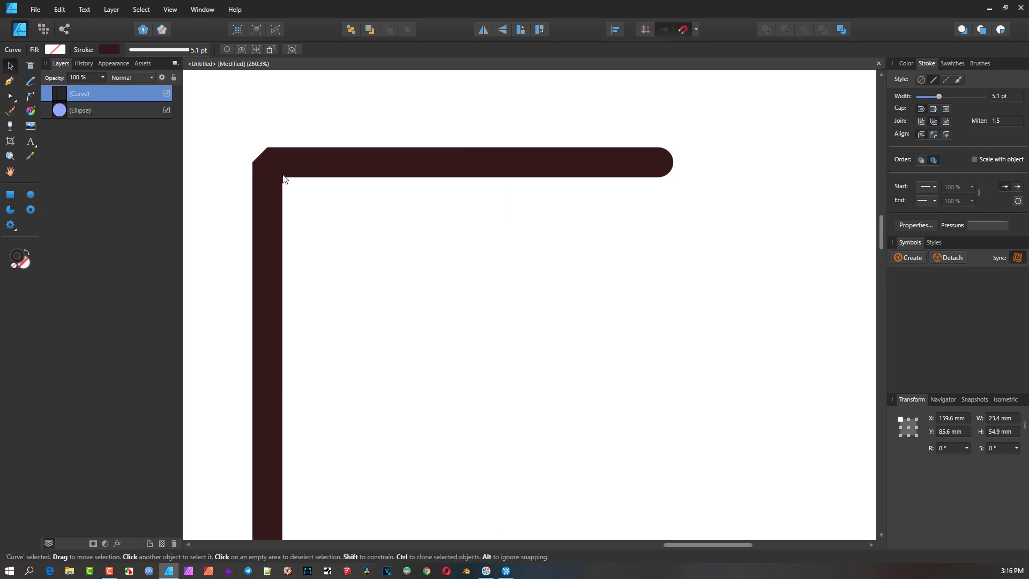
left_click_drag(284, 179, 354, 197)
left_click(947, 121)
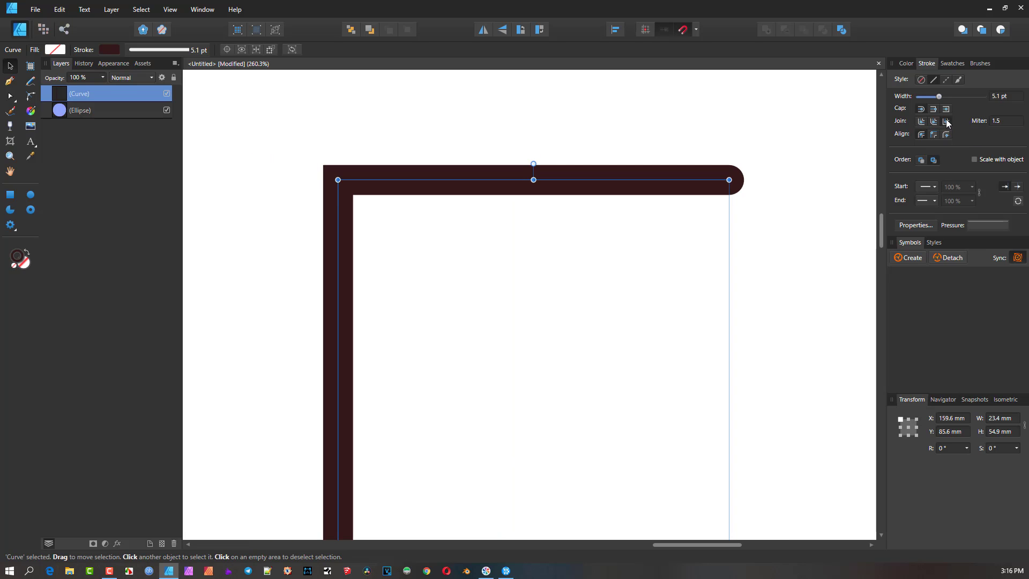
left_click(932, 121)
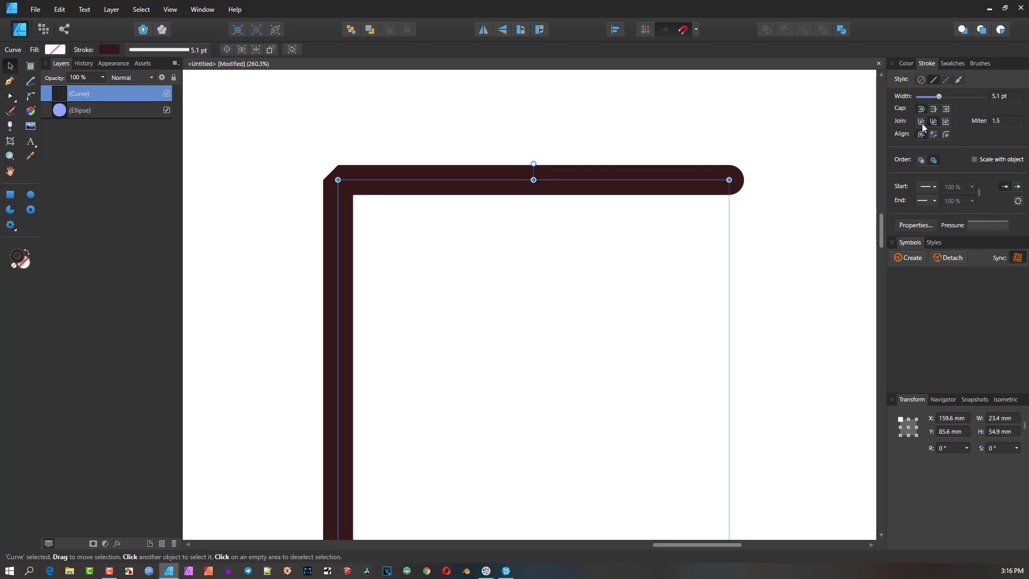
left_click(922, 123)
scroll(444, 204, "up", 2)
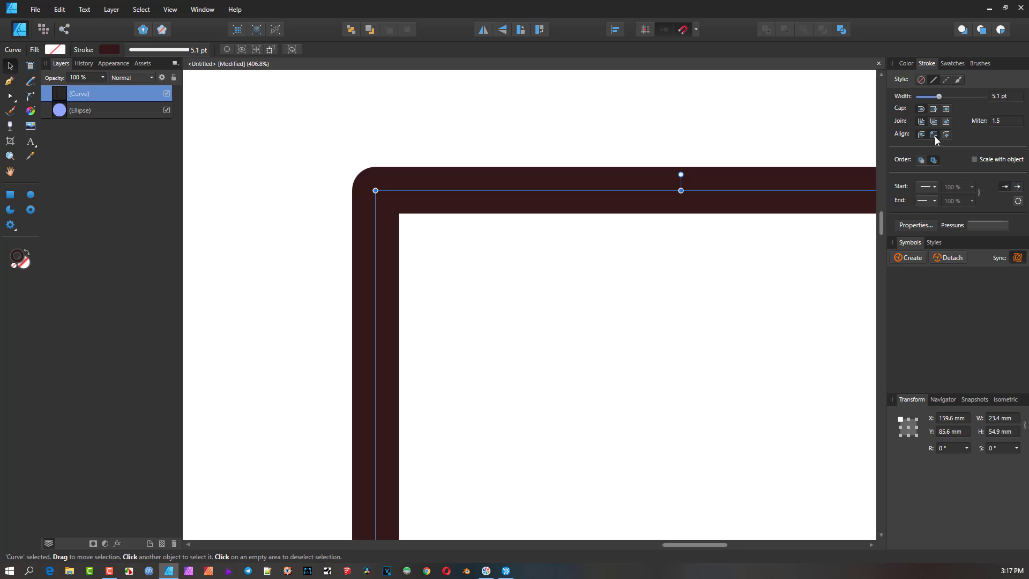
- Select the circle, try aligning its stroke to the inside and the outside, and return it to center alignment
scroll(477, 193, "down", 5)
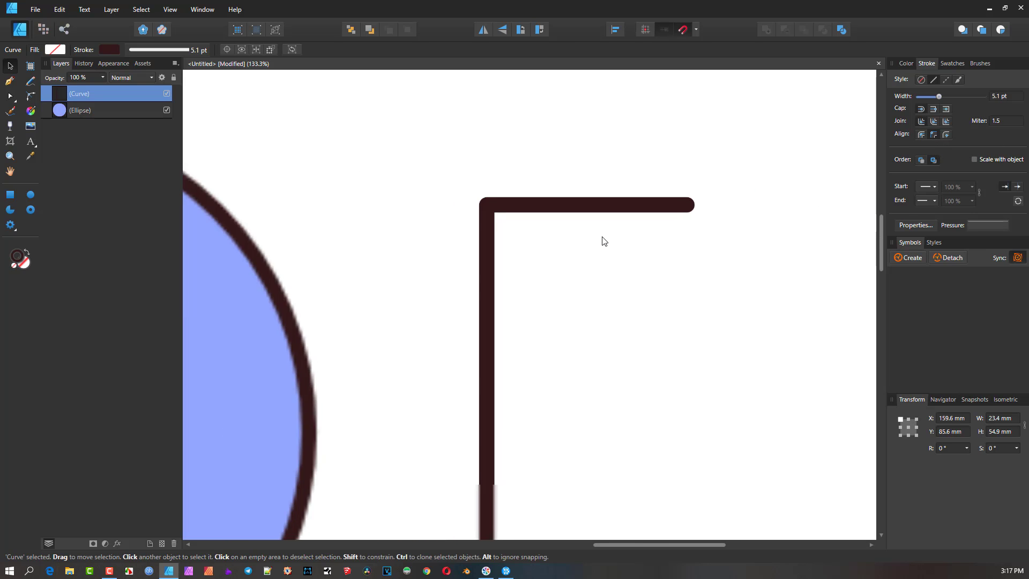
scroll(591, 163, "down", 2)
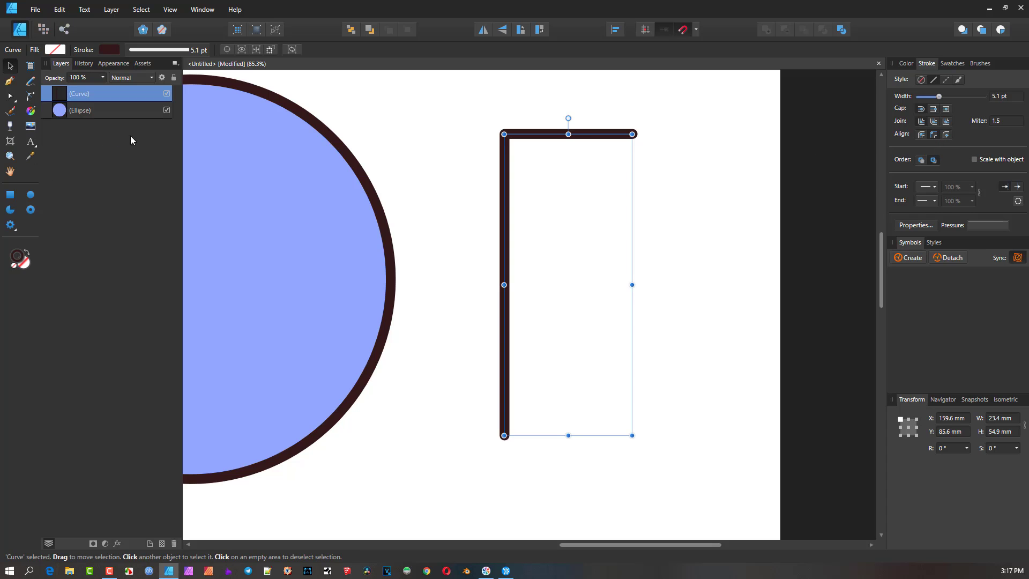
scroll(572, 234, "left", 5)
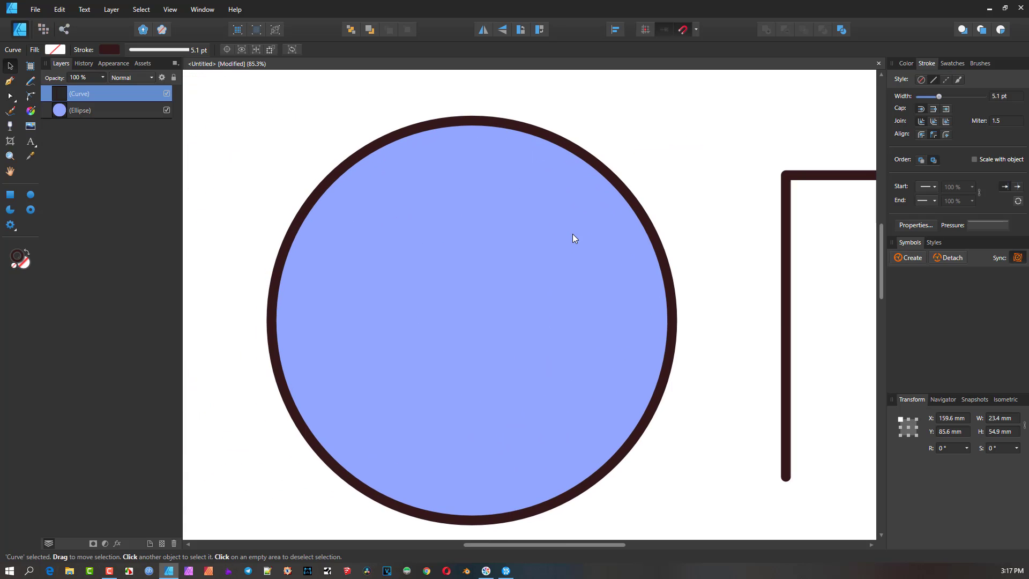
left_click(552, 139)
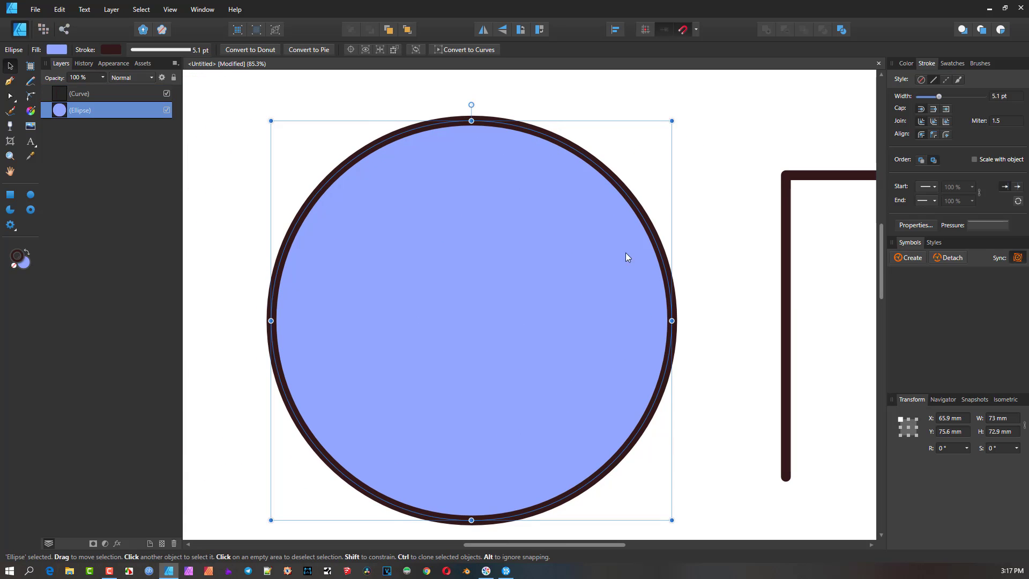
scroll(590, 154, "up", 3, "ctrl")
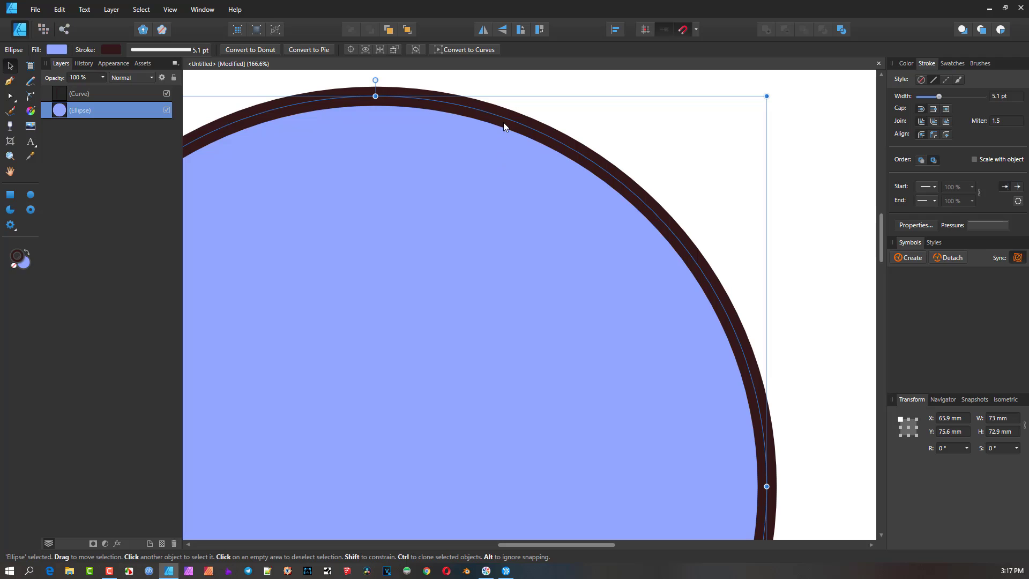
left_click(934, 134)
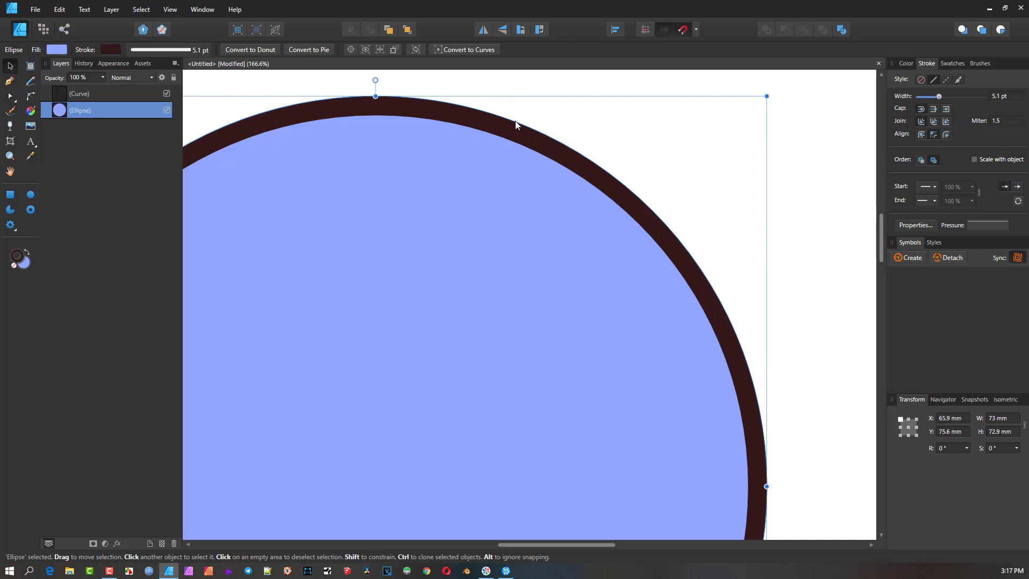
left_click(947, 134)
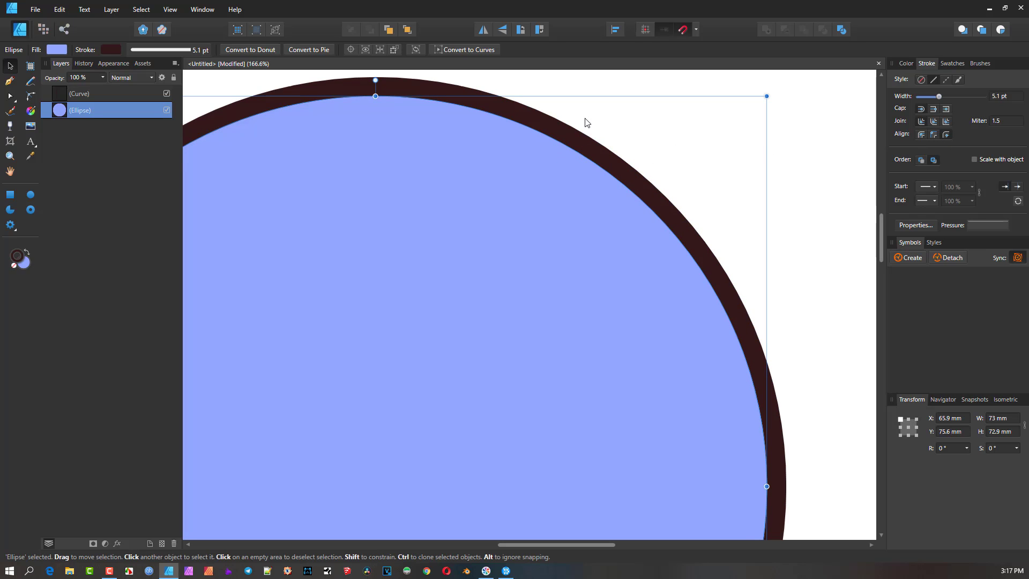
left_click(921, 135)
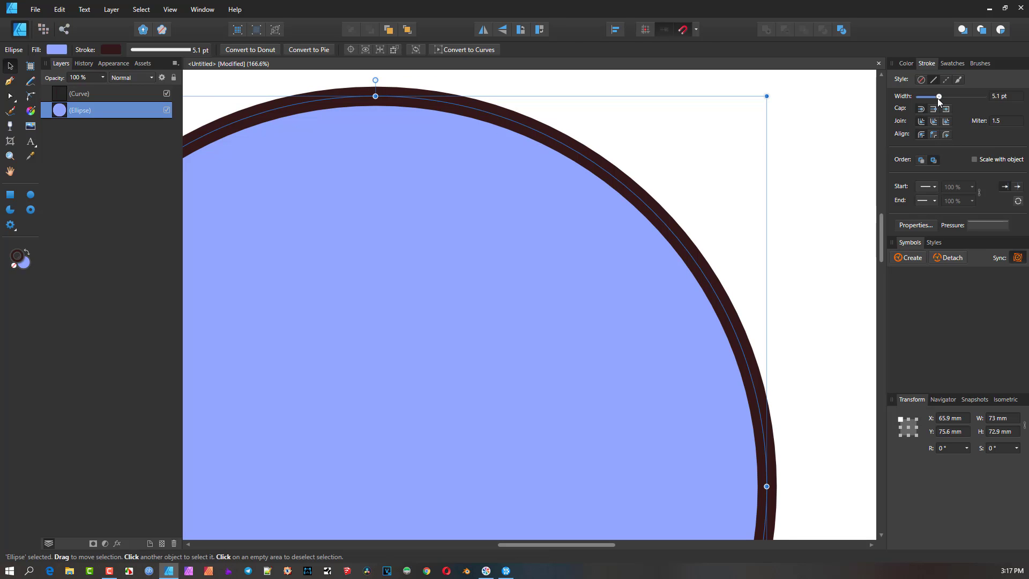
- Set the circle's stroke width to 9.8 pt
left_click_drag(939, 97, 943, 99)
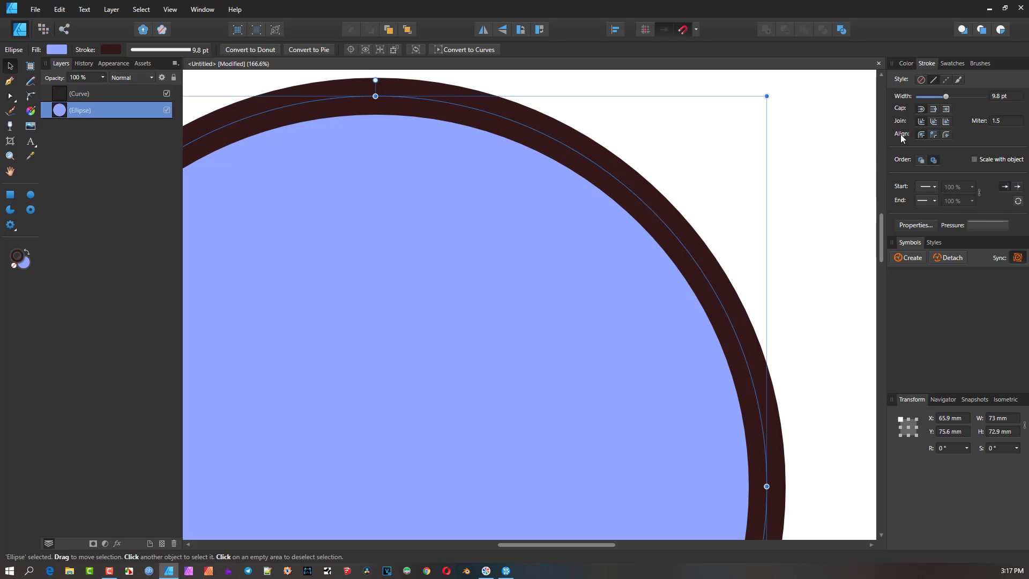
scroll(825, 190, "down", 3)
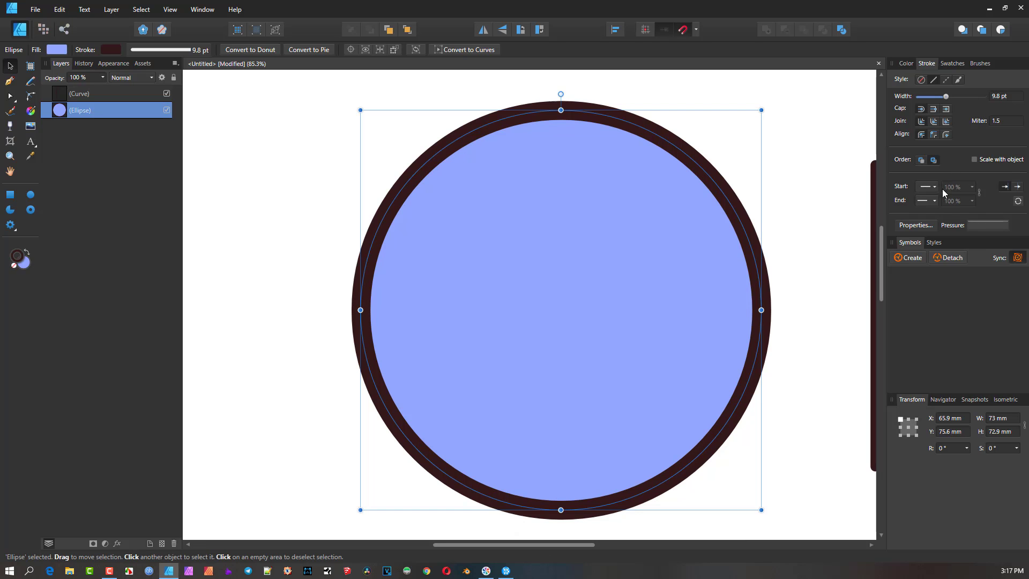
mouse_move(793, 176)
left_mouse_down()
mouse_move(697, 207)
mouse_move(689, 186)
mouse_move(670, 188)
mouse_move(722, 193)
left_mouse_up()
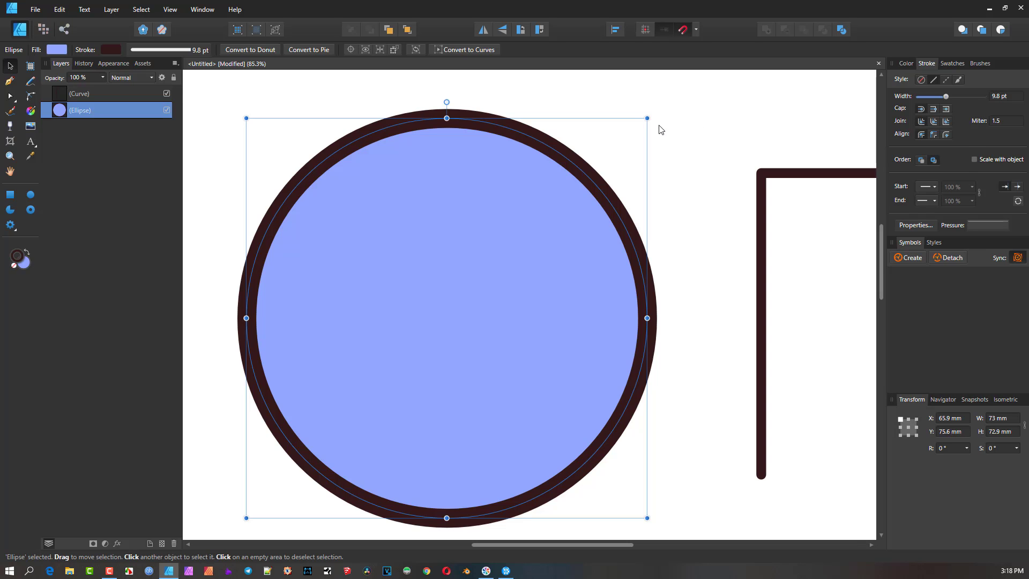
- Resize the circle slightly, enable scaling its stroke with the object, and shrink the circle to about 64 mm
left_click_drag(641, 133, 689, 165)
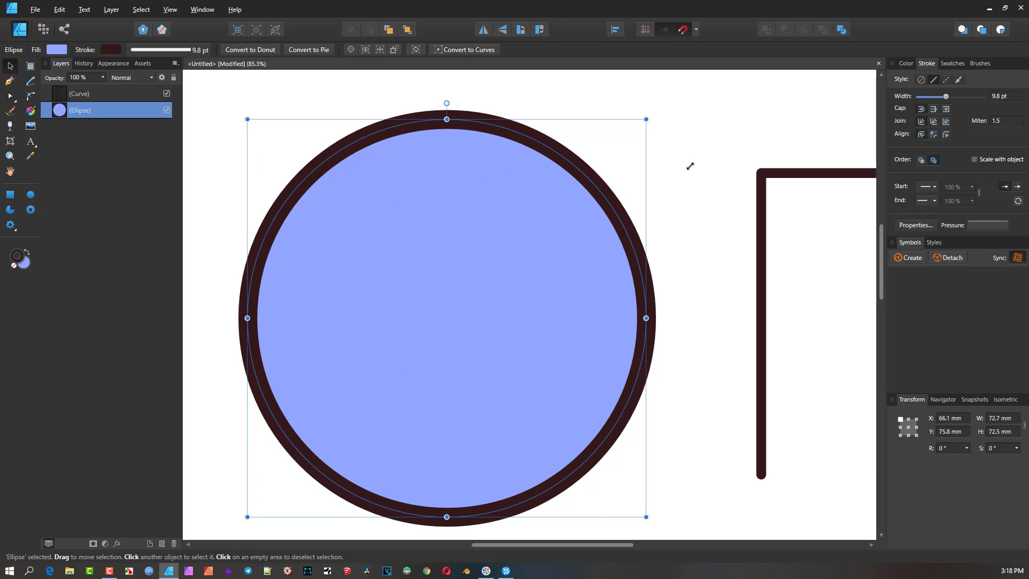
left_click(975, 160)
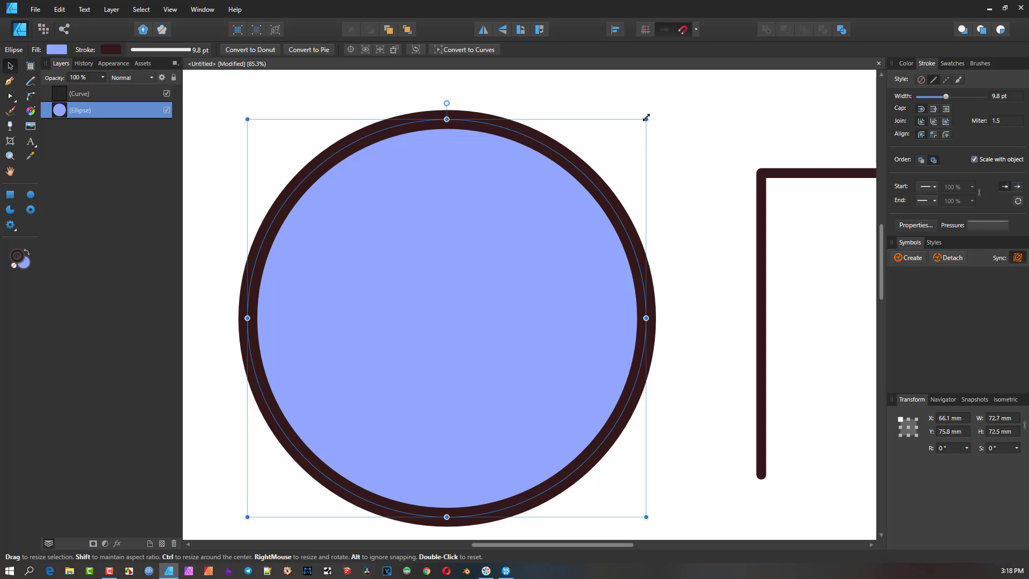
mouse_move(646, 119)
left_mouse_down()
mouse_move(471, 295)
mouse_move(645, 175)
left_mouse_up()
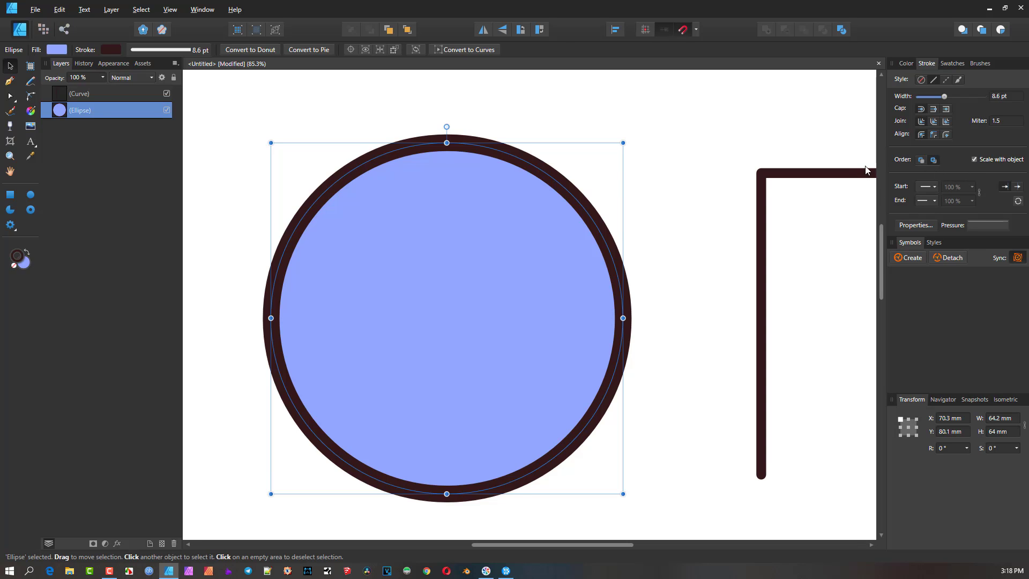
- Select the angled line and set both its start and end arrowheads to Triangle
mouse_move(846, 168)
left_mouse_down()
mouse_move(680, 155)
mouse_move(696, 143)
left_mouse_up()
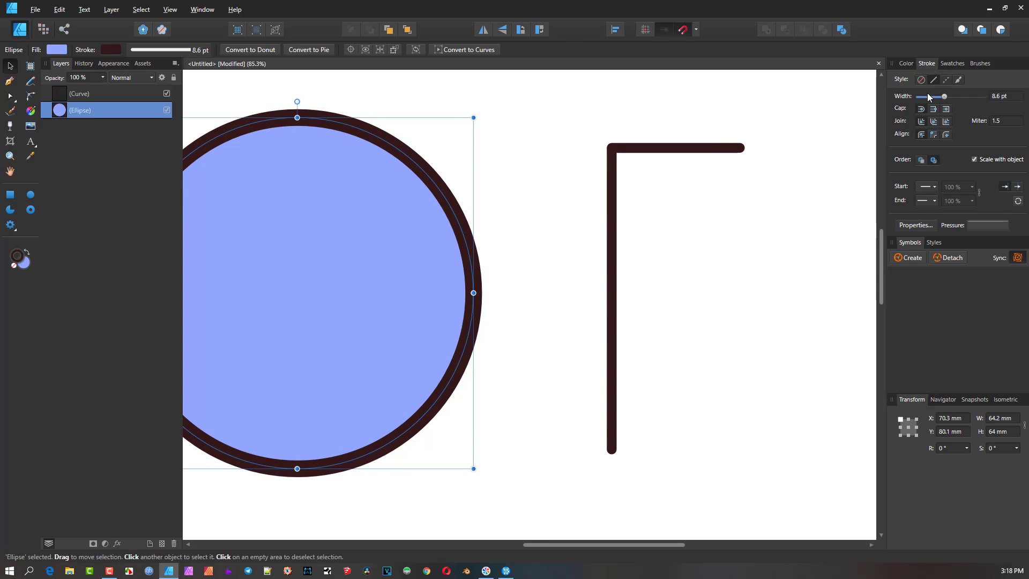
left_click_drag(728, 207, 670, 203)
left_click(628, 152)
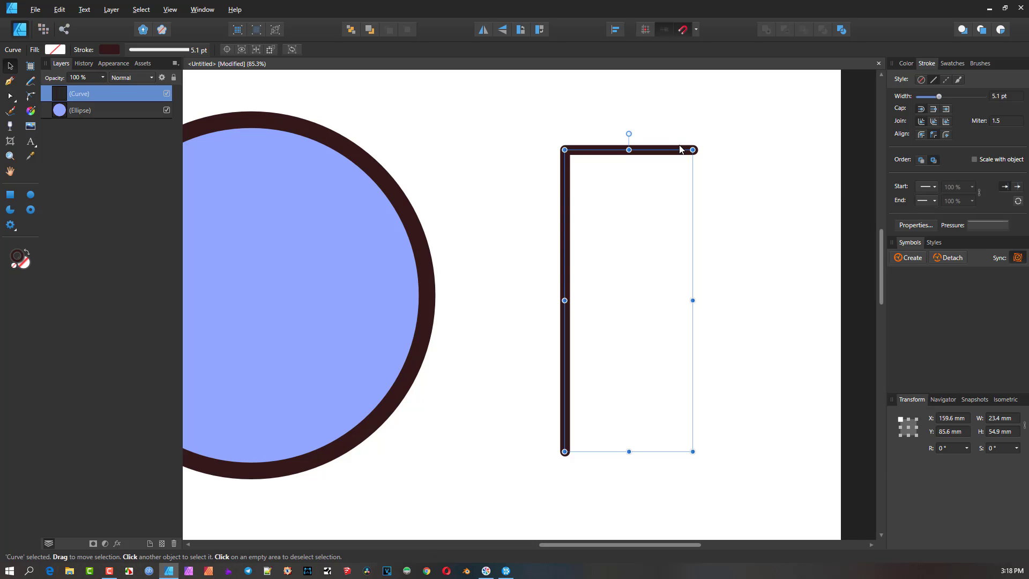
left_click(935, 187)
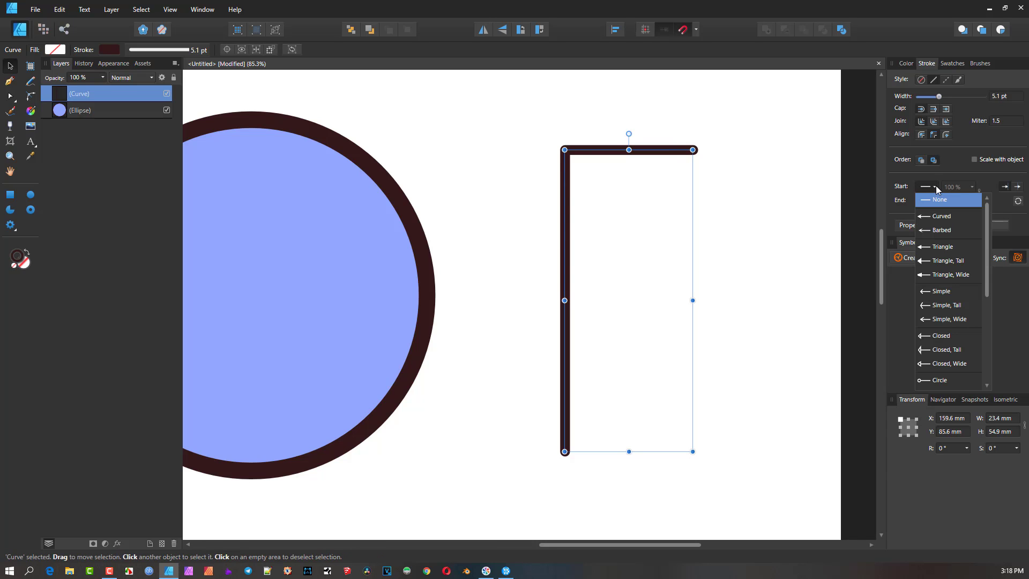
left_click(922, 250)
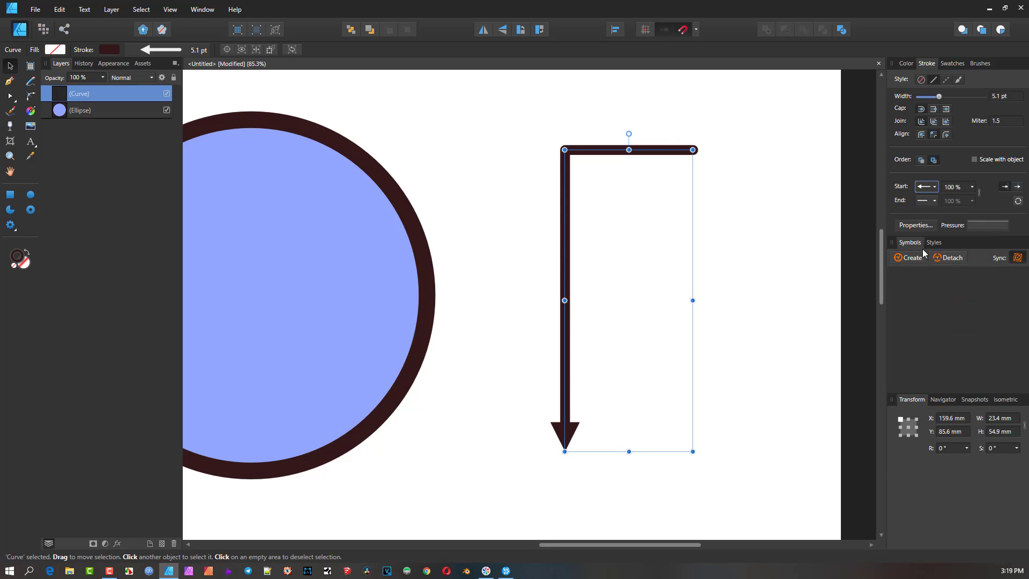
left_click(935, 202)
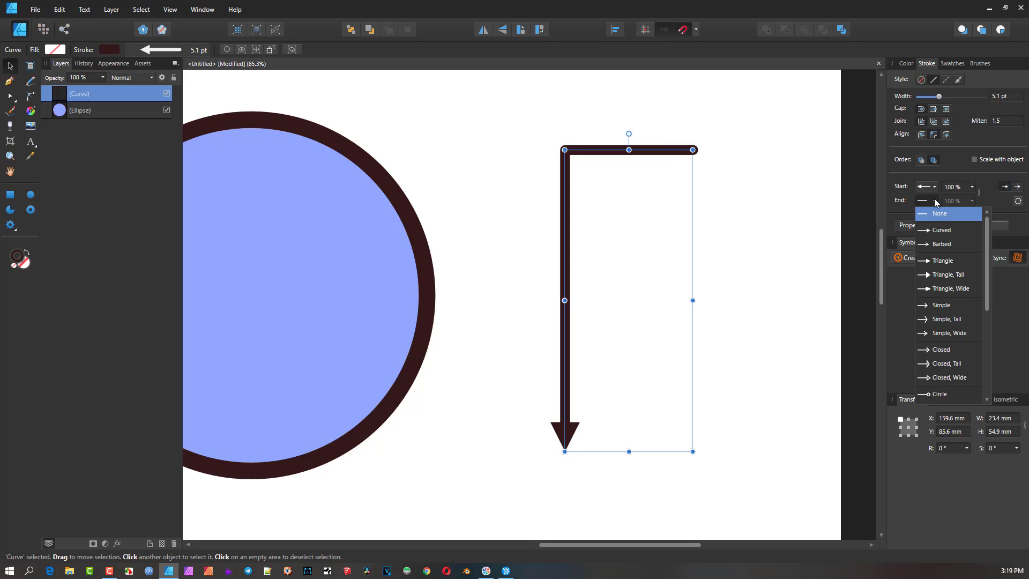
left_click(936, 261)
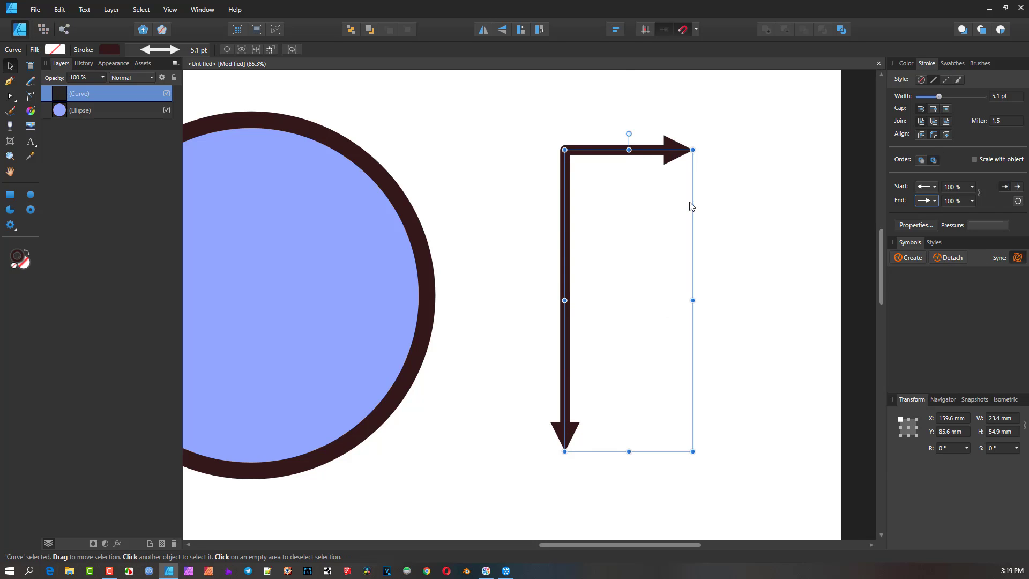
- Change the angled line's start arrowhead to a wide hollow one, and try swapping the start and end arrowheads back and forth
left_click(1019, 201)
left_click(933, 187)
left_click(928, 317)
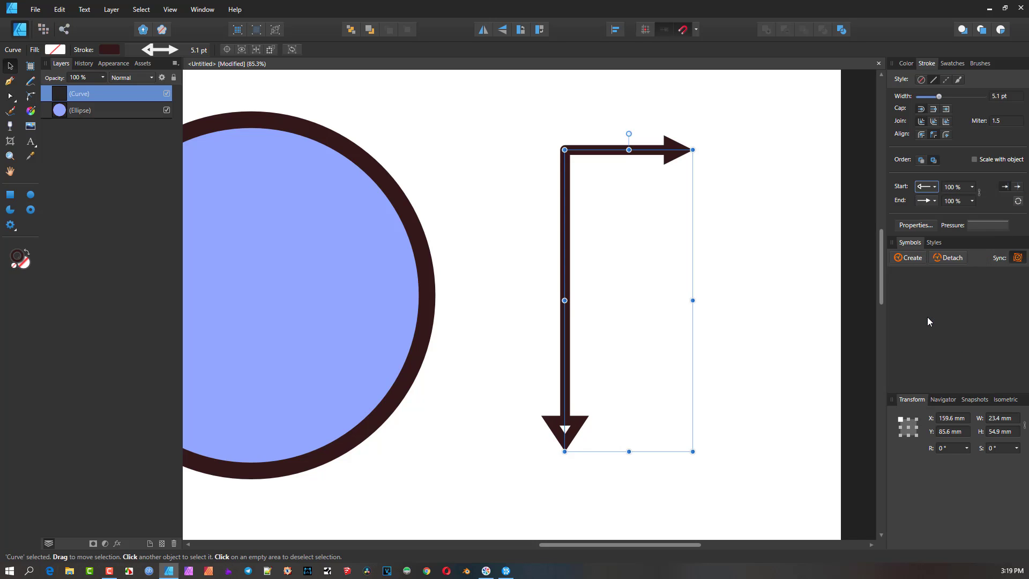
left_click(1019, 202)
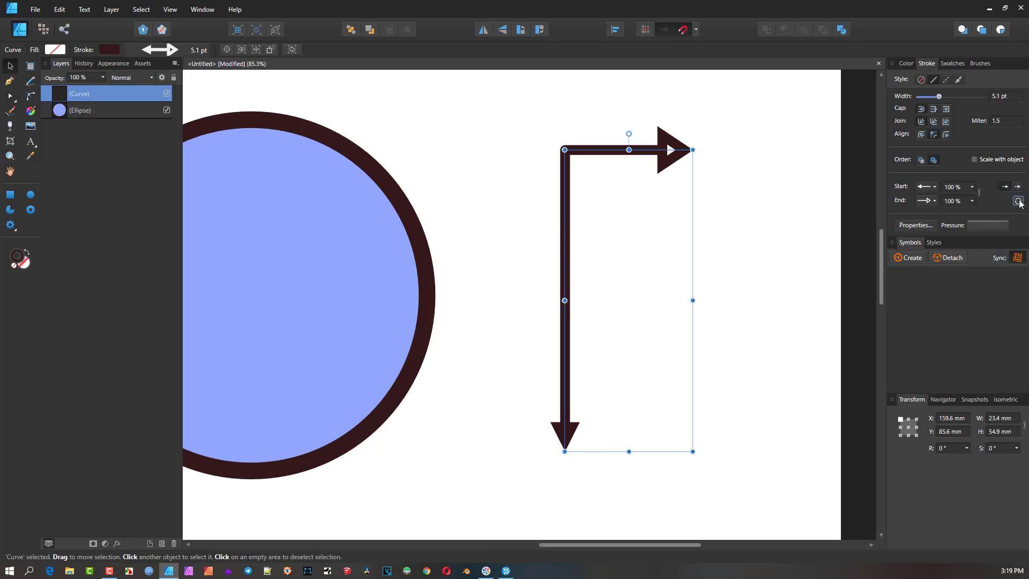
left_click(1019, 202)
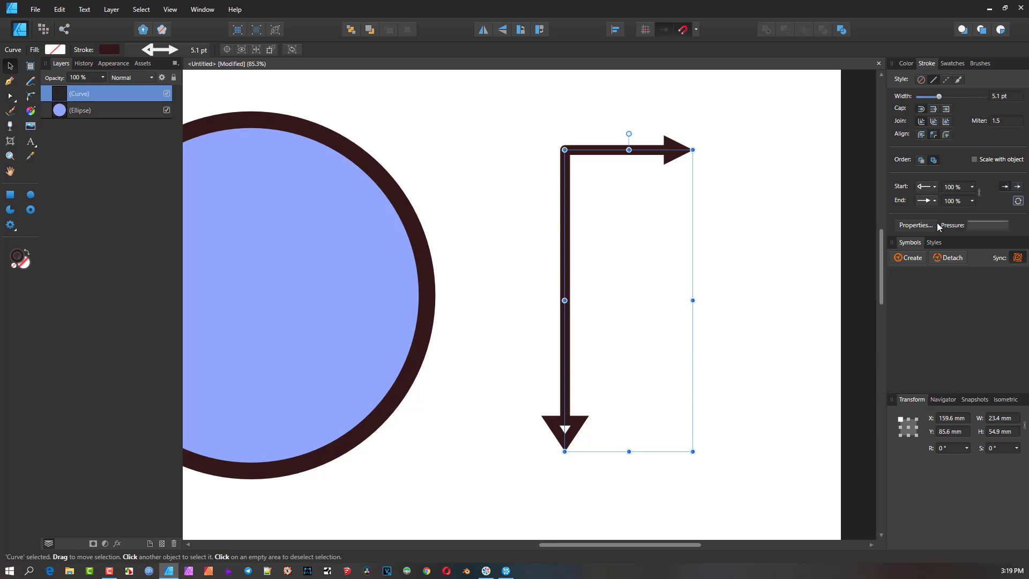
- Place the photo 113B0001.jpg in the empty area below the circle, about 96 by 64 mm
left_click(950, 62)
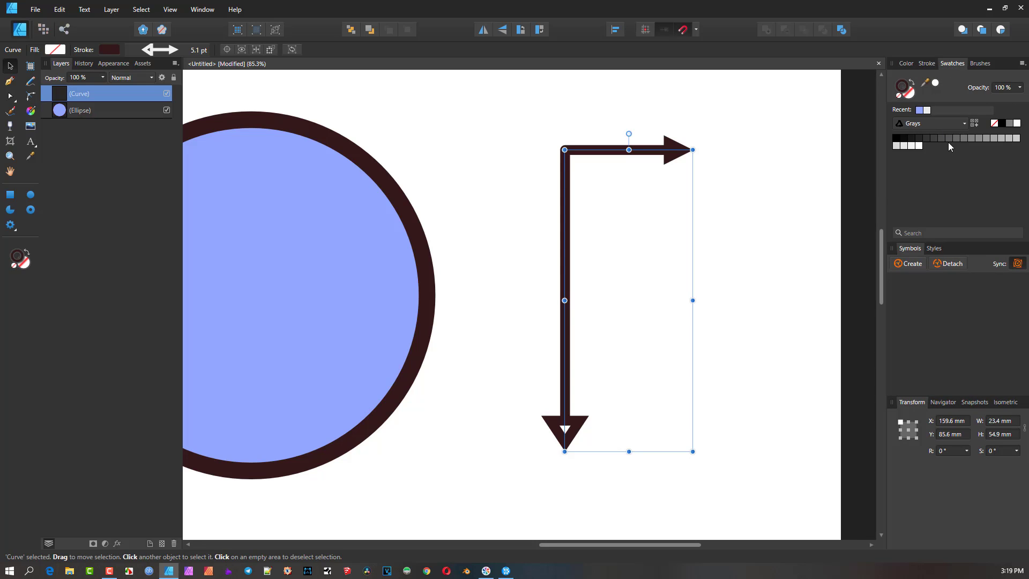
scroll(650, 232, "down", 2)
left_click_drag(651, 229, 653, 141)
scroll(703, 143, "down", 1)
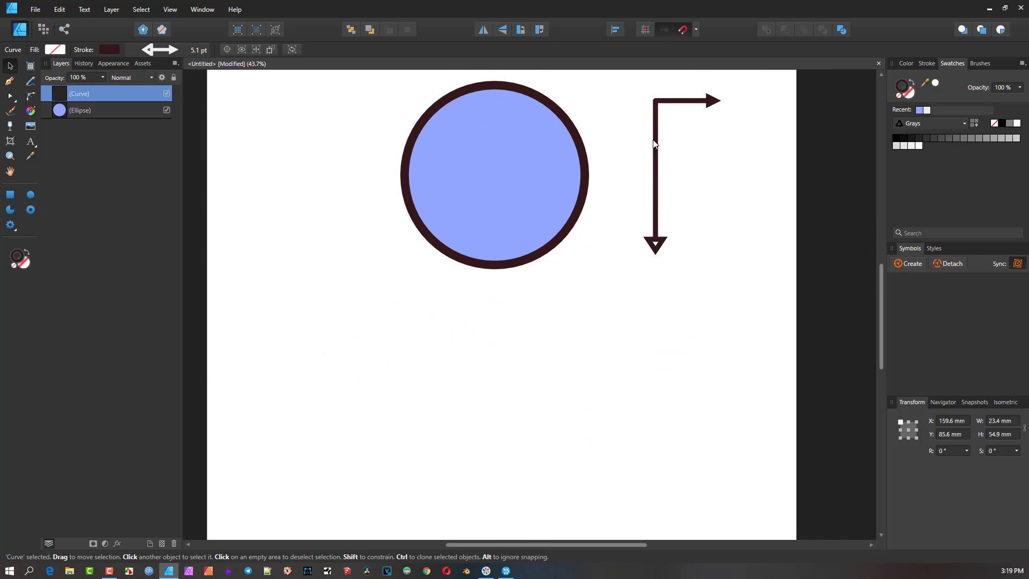
scroll(657, 126, "down", 2)
scroll(661, 107, "down", 1)
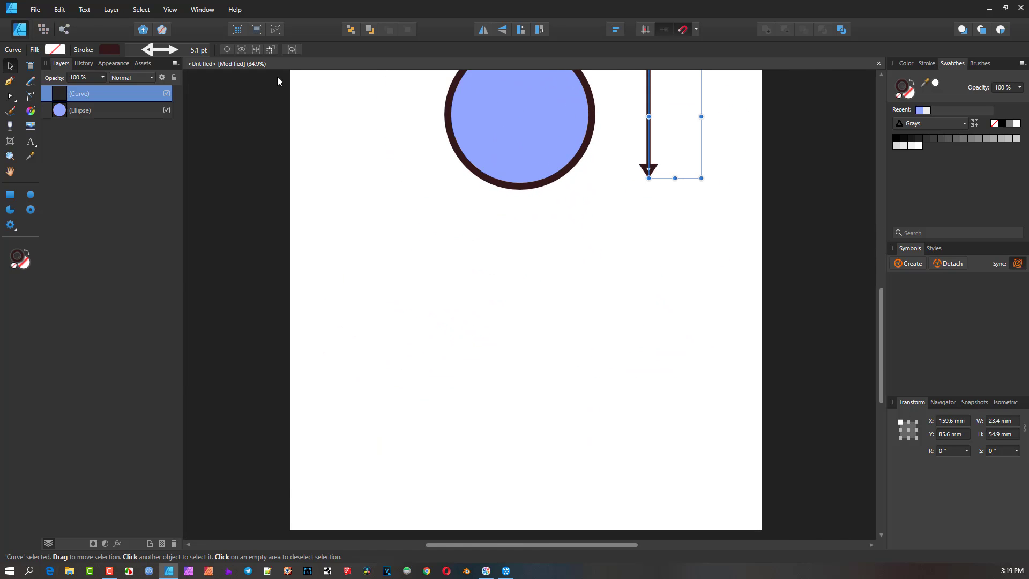
left_click(35, 9)
left_click(30, 130)
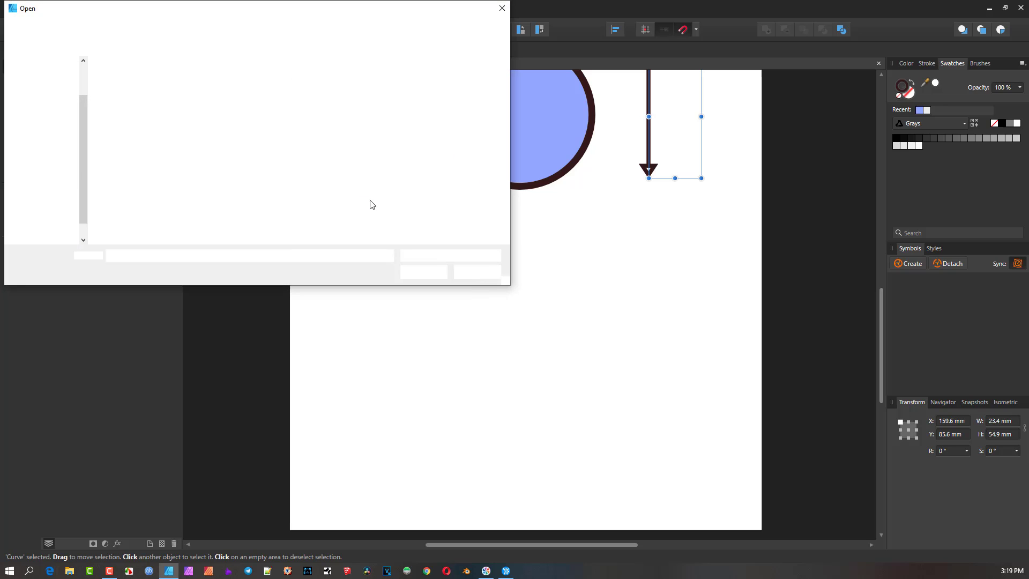
left_click(141, 97)
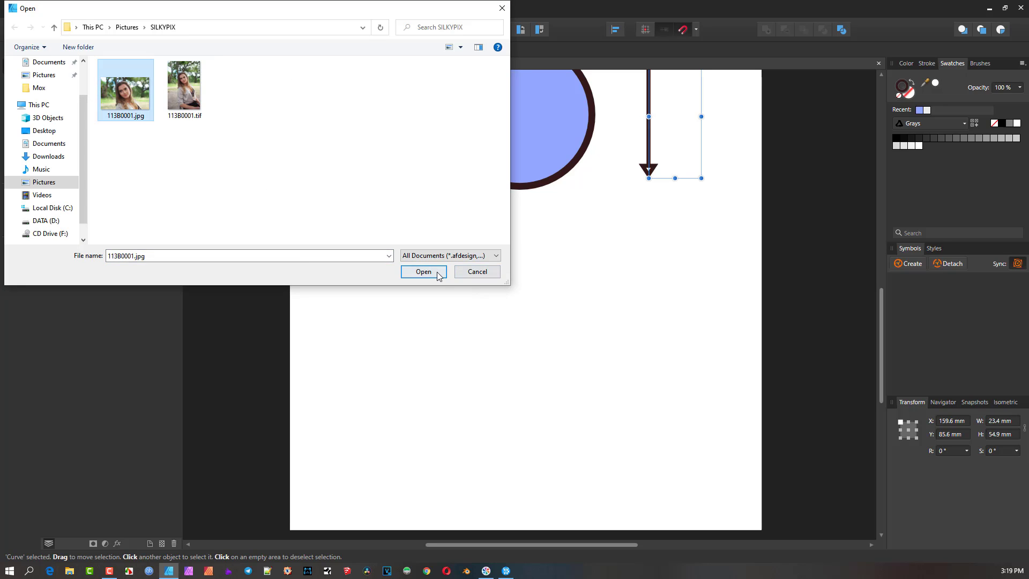
left_click(437, 272)
left_click_drag(382, 242, 572, 427)
scroll(524, 300, "up", 1)
left_click_drag(525, 299, 495, 302)
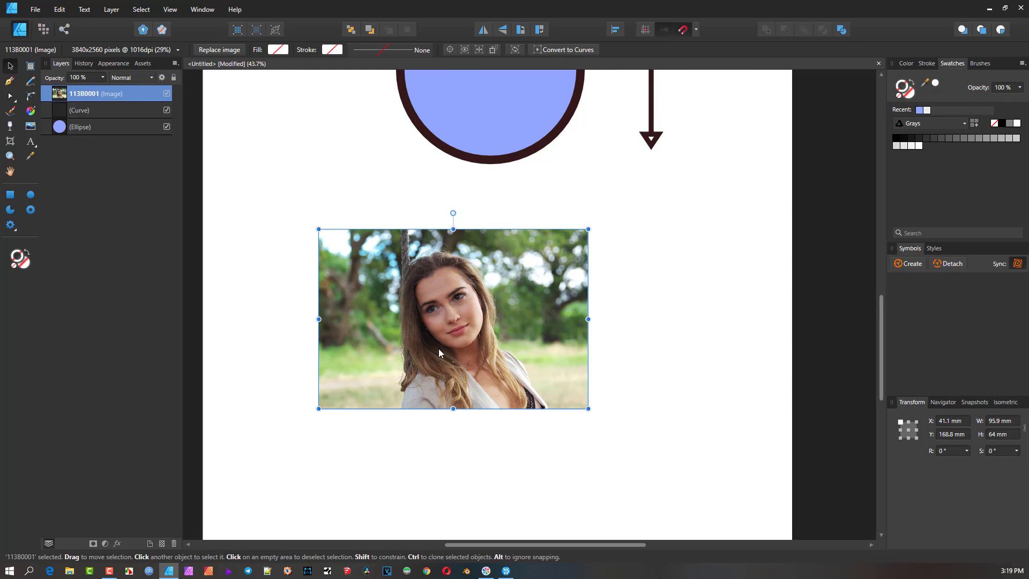
- Review the swatch palette options and create a document palette from the document's colors
left_click(1023, 64)
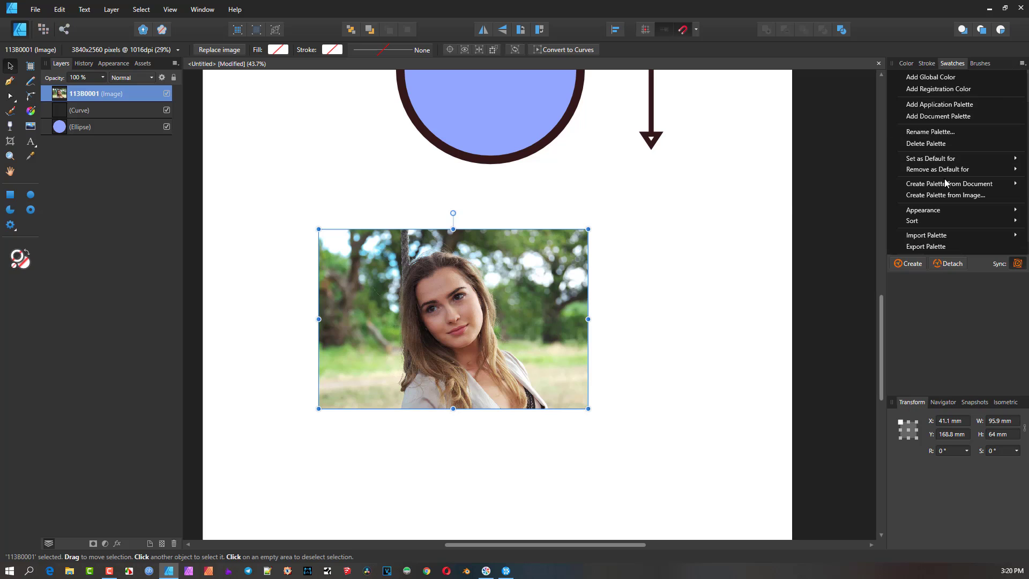
mouse_move(945, 185)
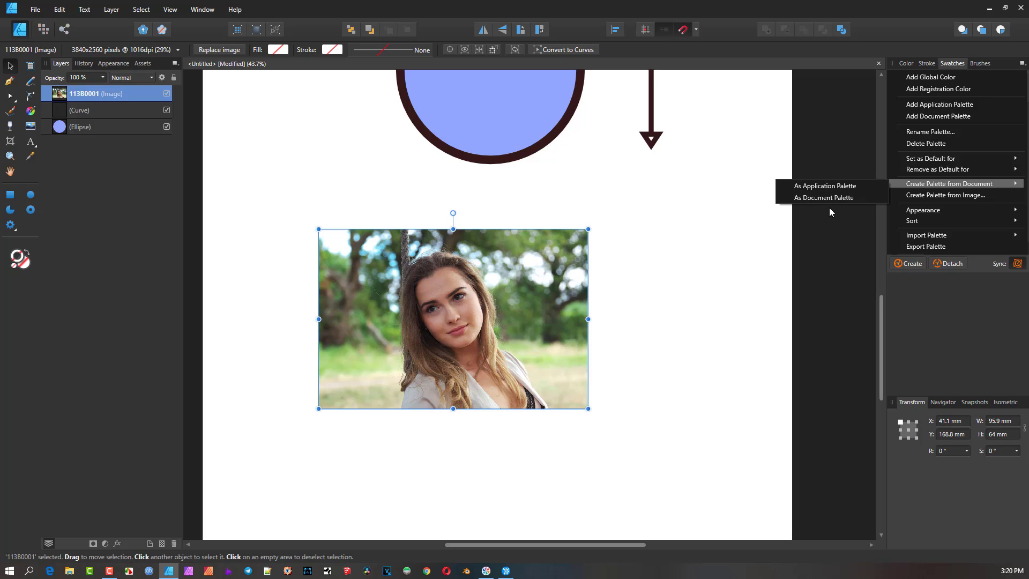
left_click(491, 288)
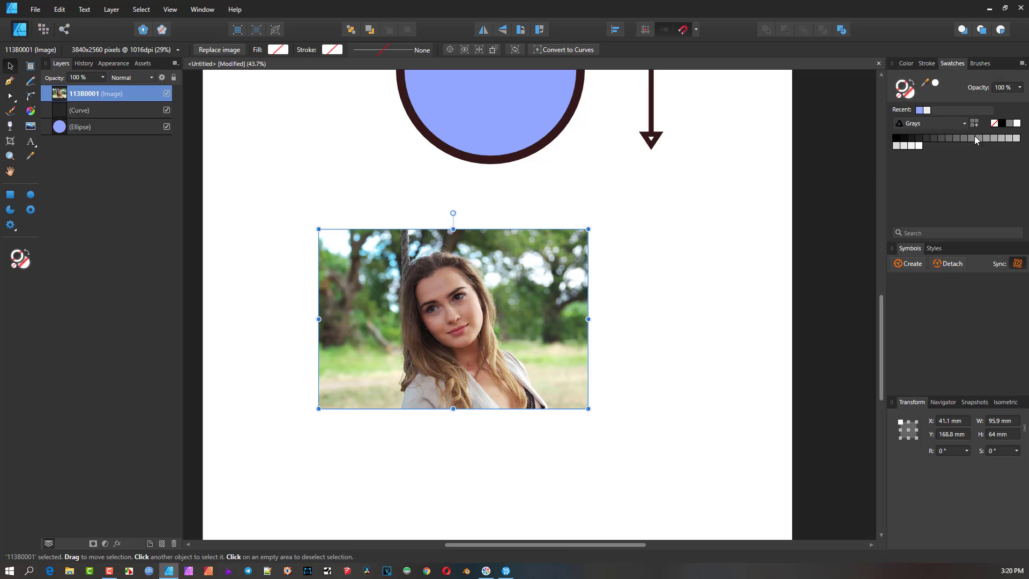
left_click(1023, 65)
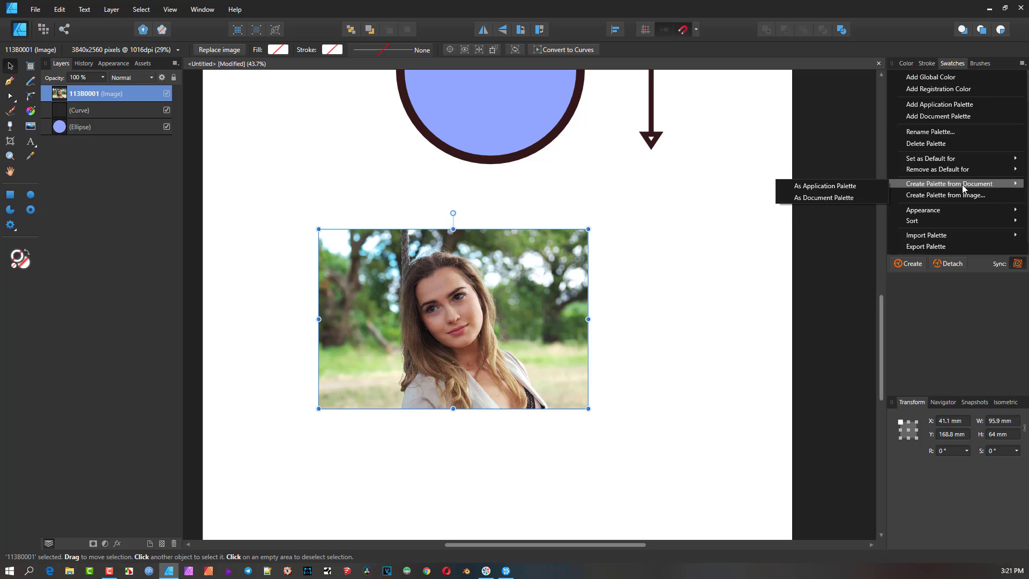
left_click(831, 197)
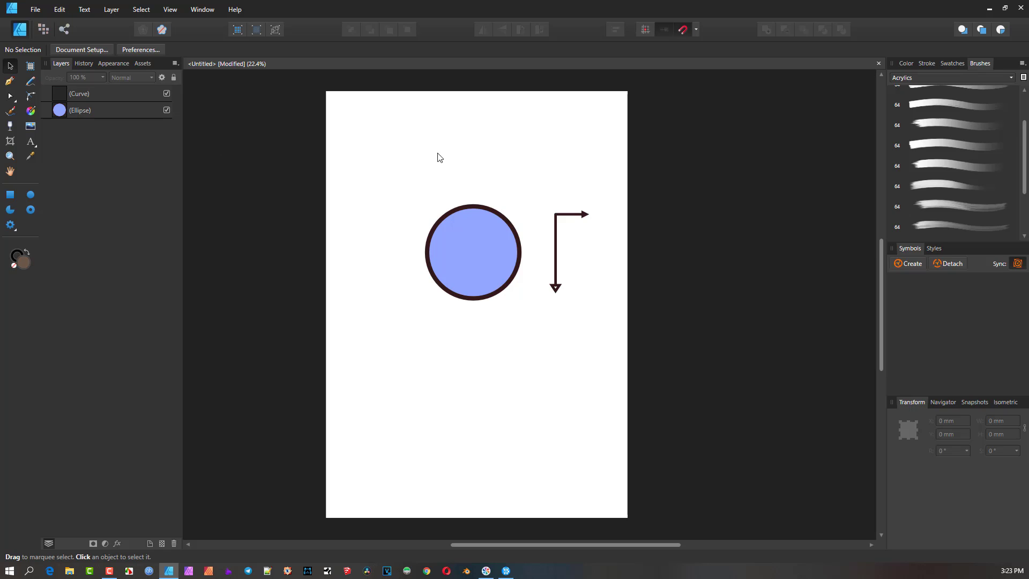
- Paint a wavy black stroke about 170 mm wide below the circle, using an Acrylics brush enlarged to 258.9 px
left_click(10, 110)
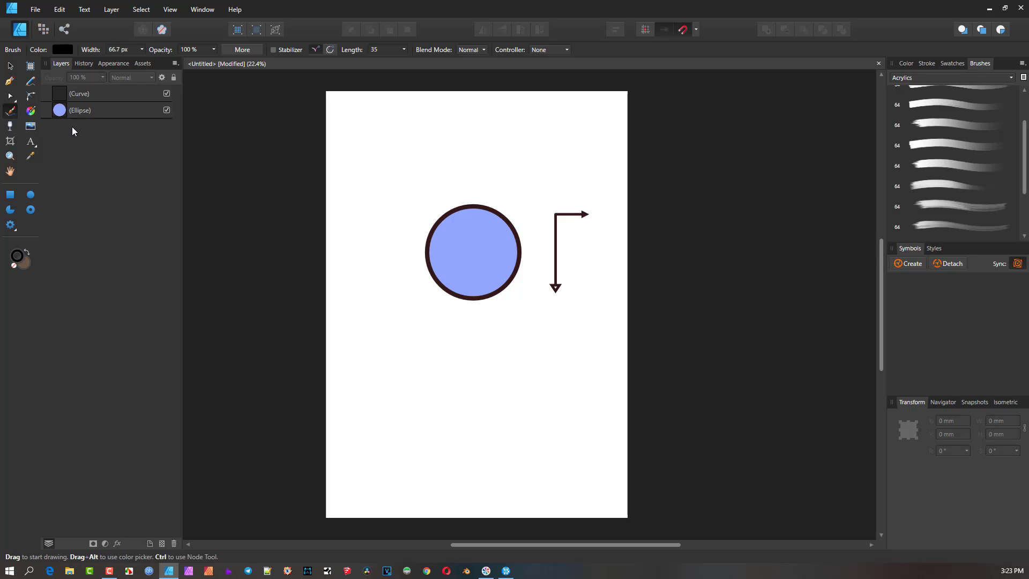
scroll(947, 152, "down", 3)
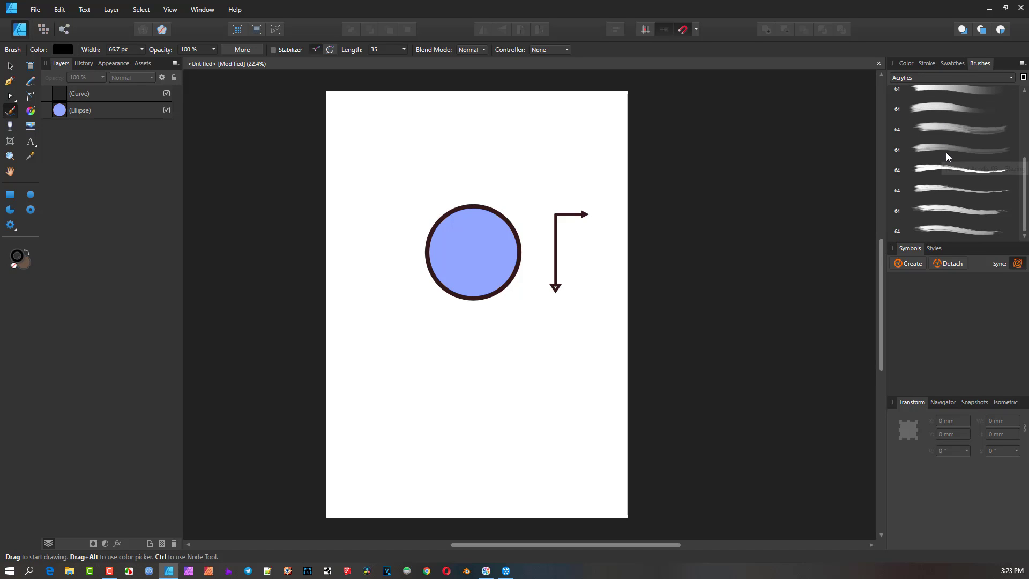
left_click(932, 170)
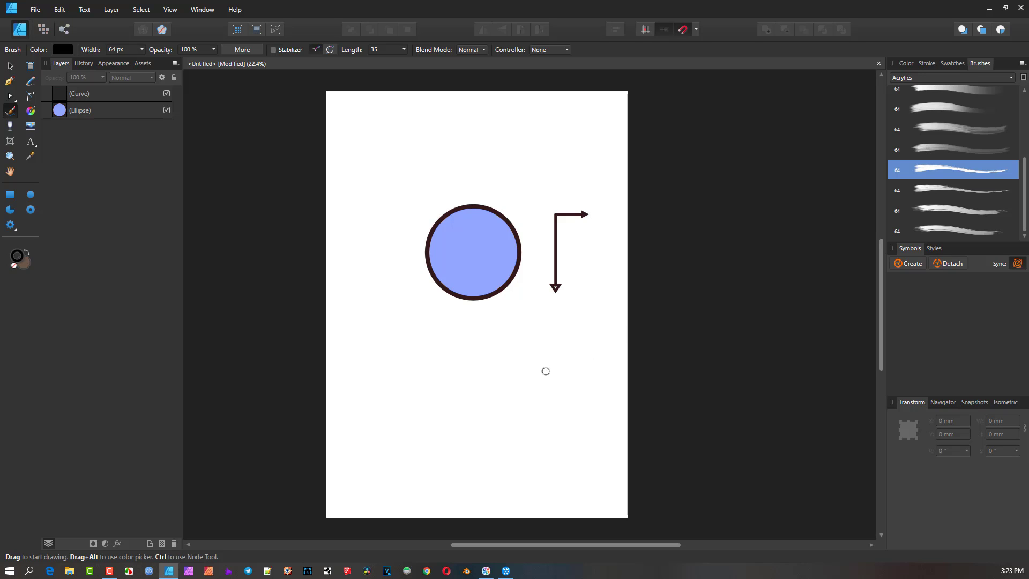
key("bracketright")
key("bracketright")
key("bracketright")
key("bracketright")
key("bracketright")
key("bracketright")
key("bracketright")
key("bracketright")
key("bracketright")
key("bracketright")
mouse_move(598, 328)
left_mouse_down()
mouse_move(450, 381)
mouse_move(354, 371)
left_mouse_up()
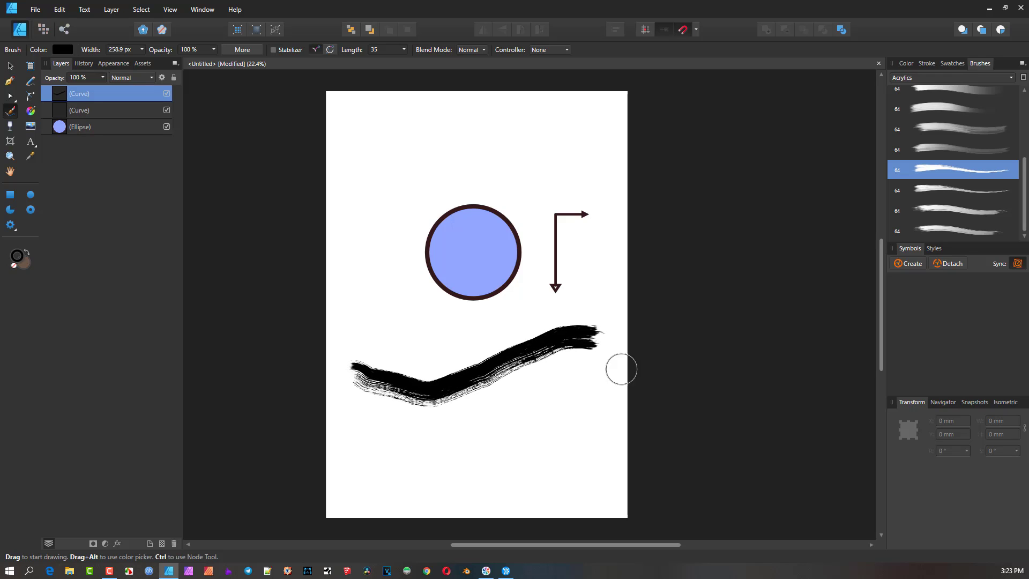
- Try an orange-brown fill on the painted curve and remove the fill
left_click(908, 65)
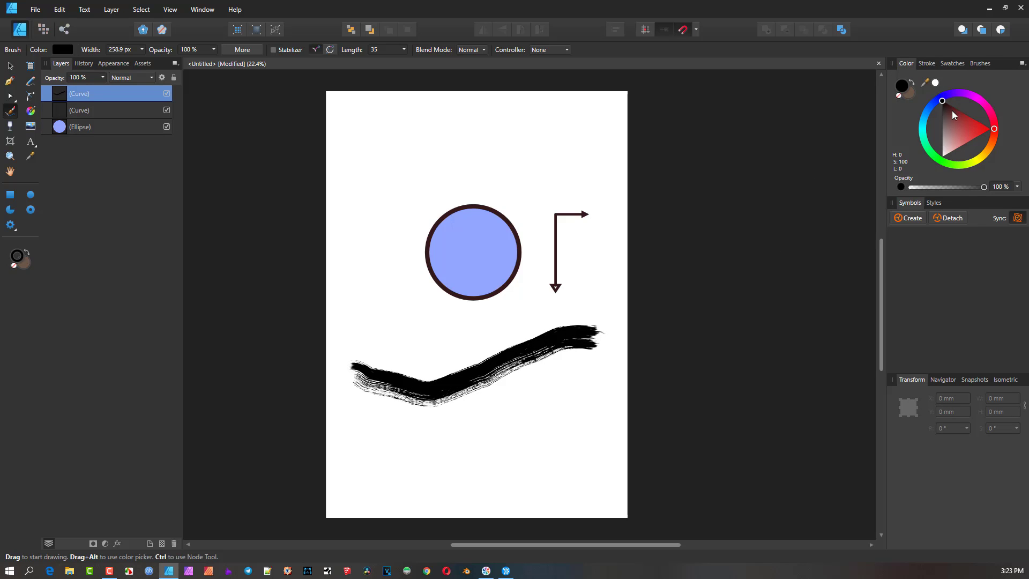
left_click(971, 125)
left_click(10, 66)
left_click(965, 129)
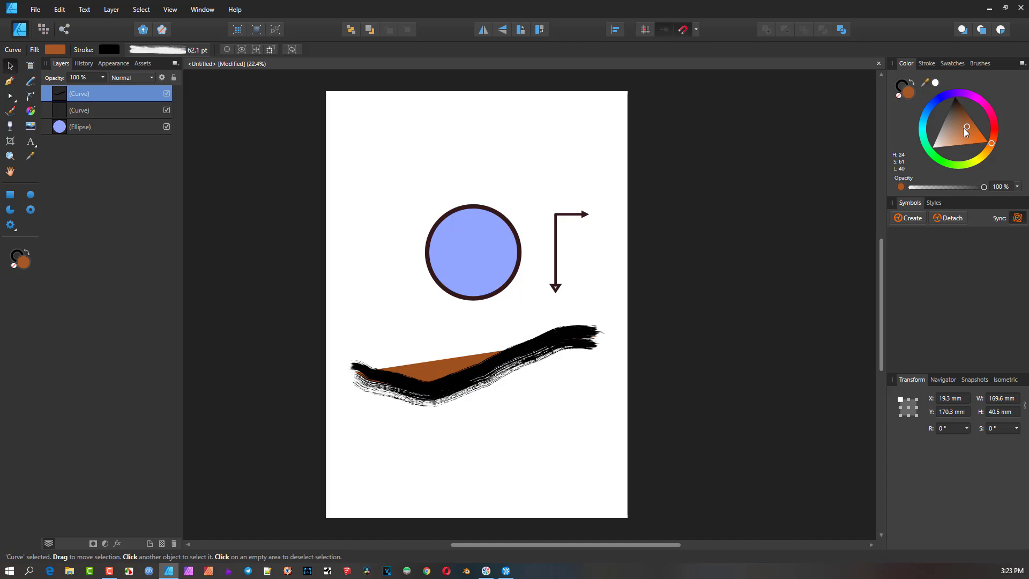
left_click(901, 96)
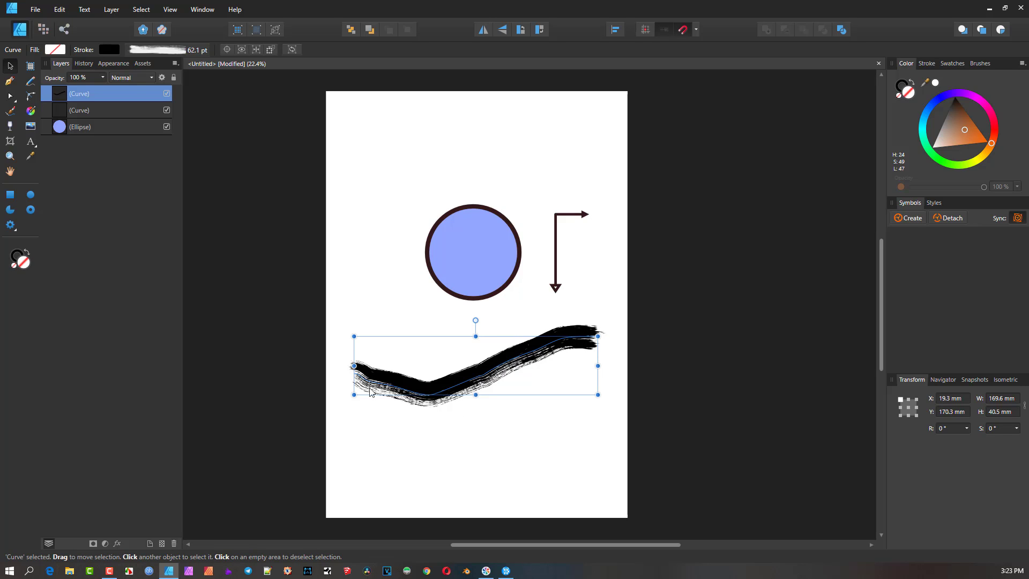
- Recolor the painted curve's stroke to bright yellow, with hue 56, saturation 100 and lightness 50
left_click(905, 83)
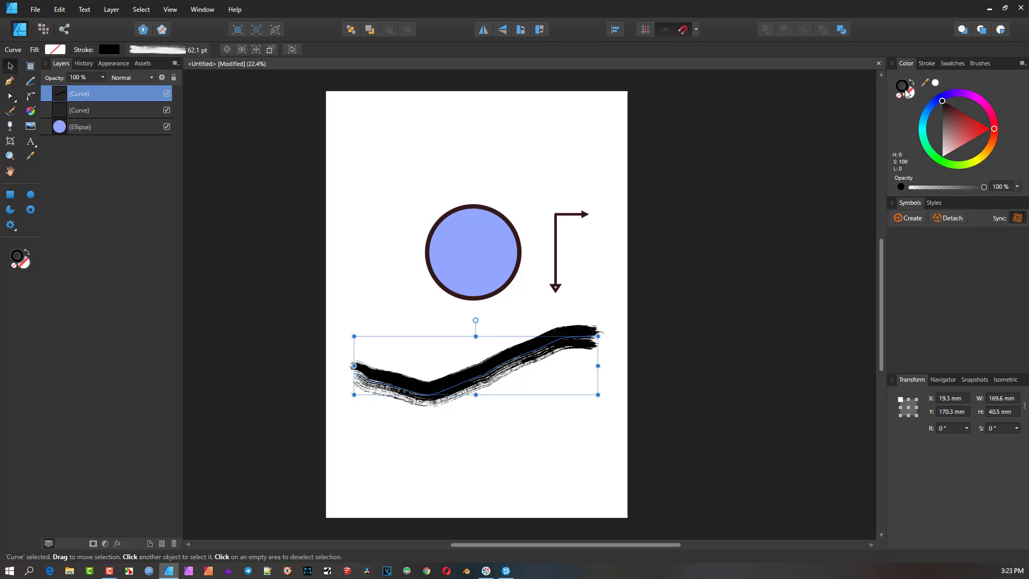
left_click(980, 160)
left_click_drag(981, 161, 977, 157)
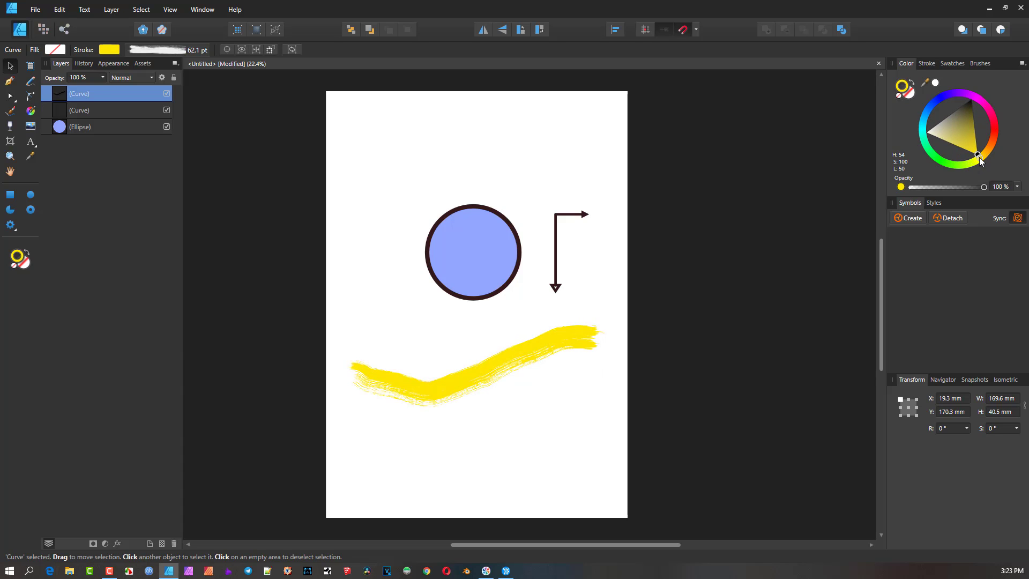
- Edit the yellow curve's nodes and bend its path upward just right of its middle
scroll(487, 409, "up", 2)
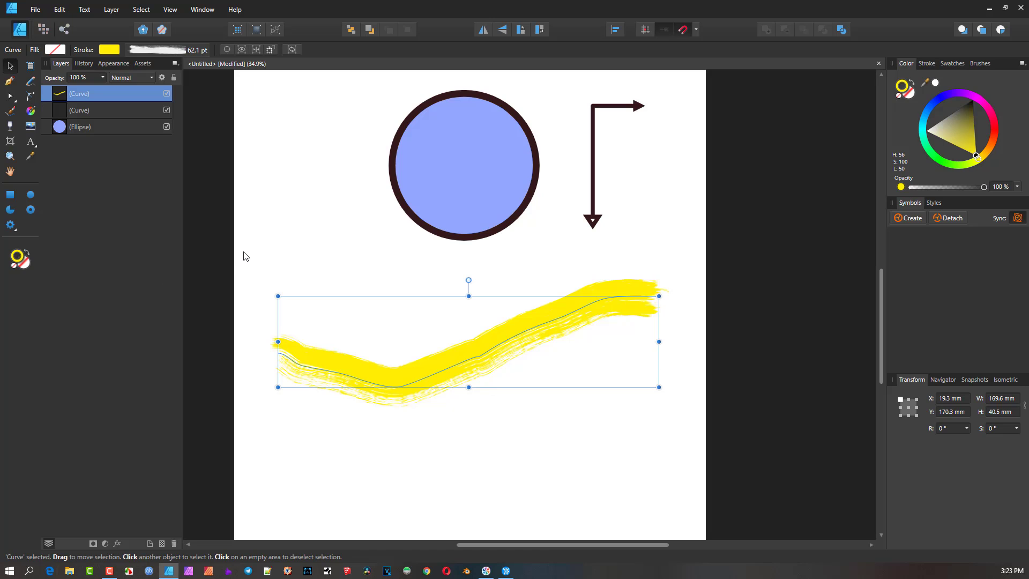
double_click(523, 334)
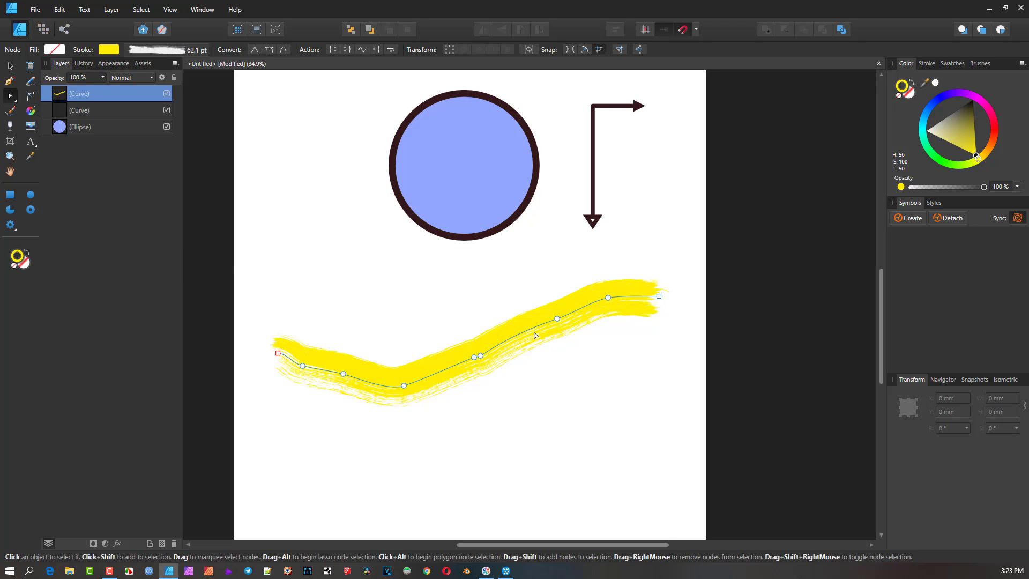
mouse_move(525, 355)
left_mouse_down()
mouse_move(501, 384)
mouse_move(560, 278)
mouse_move(549, 306)
left_mouse_up()
scroll(548, 313, "up", 3)
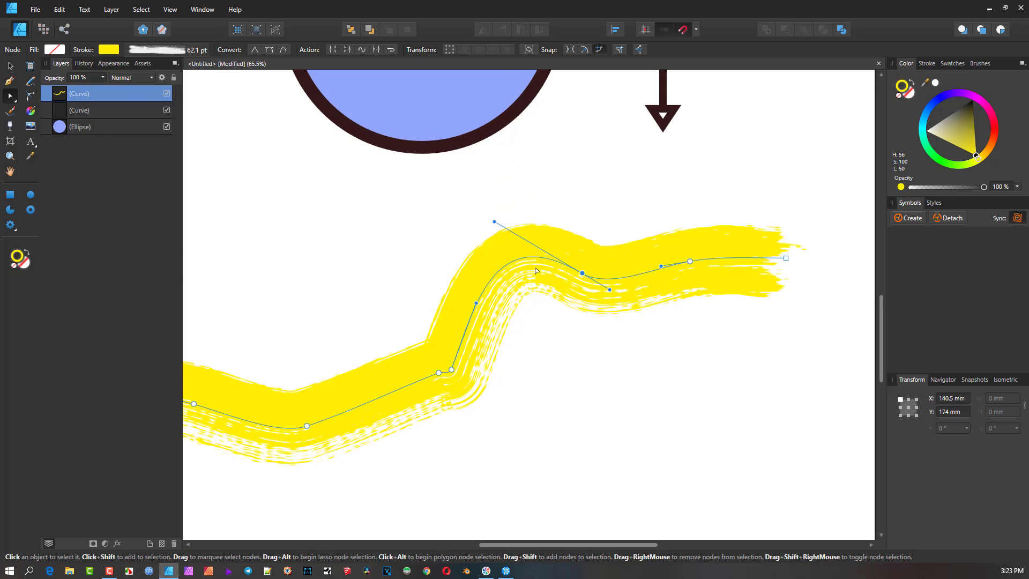
- In the Pixel Persona, paint two diagonal raster strokes below the yellow curve using 96 px and 128 px Oils and Acrylics brushes
scroll(544, 298, "down", 4)
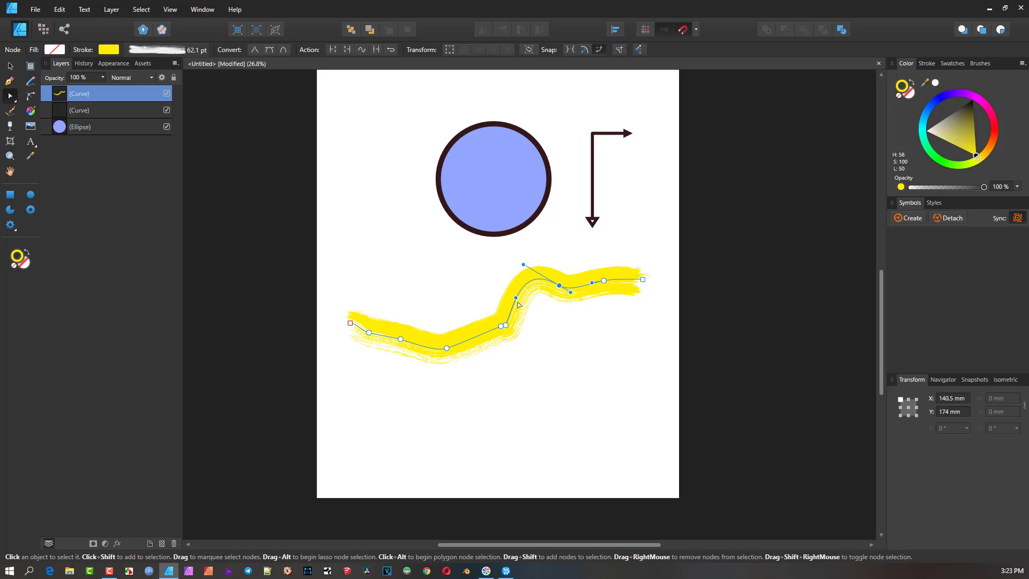
left_click(43, 29)
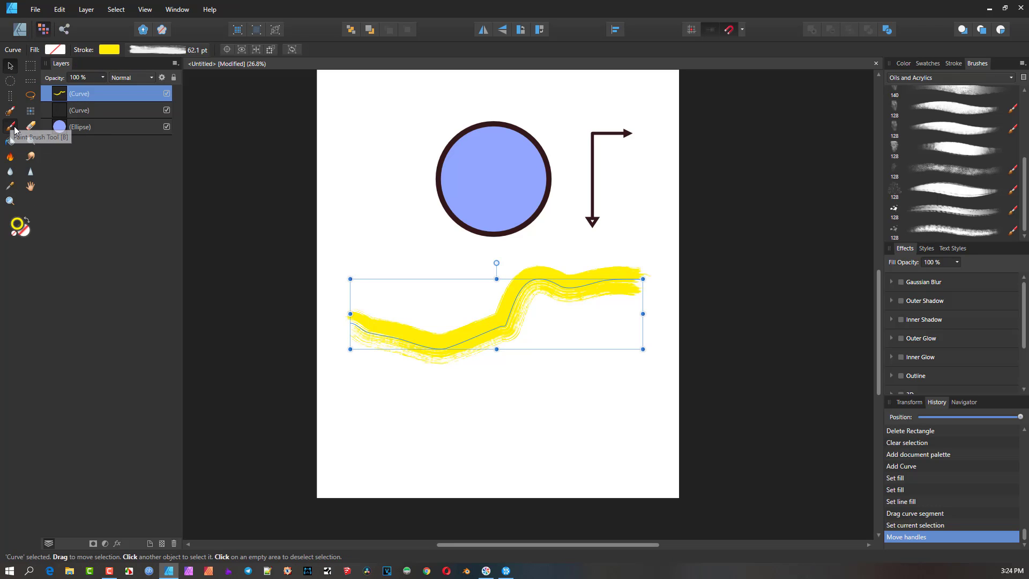
left_click(13, 129)
scroll(959, 134, "up", 2)
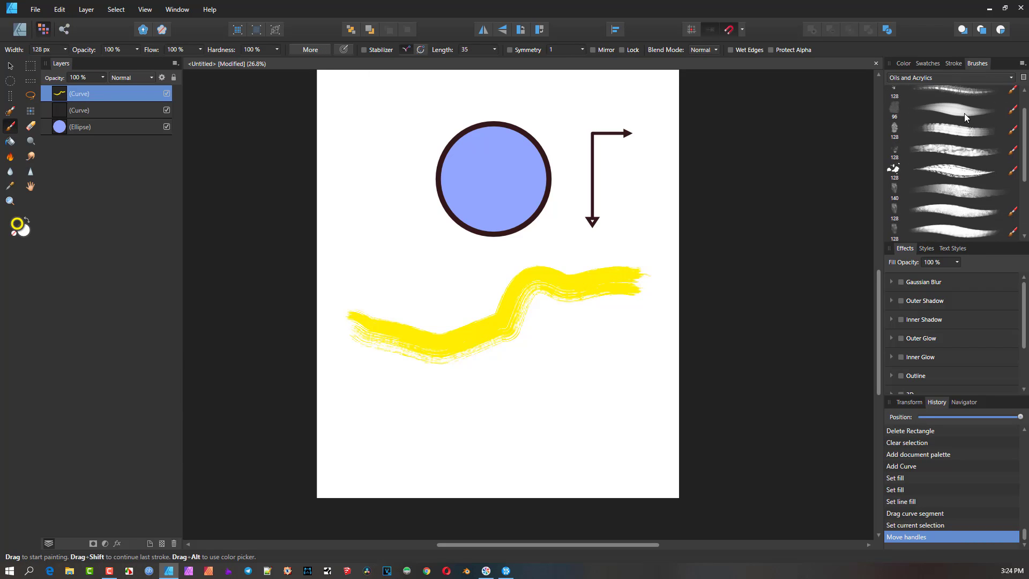
left_click(968, 116)
left_click_drag(634, 345, 423, 413)
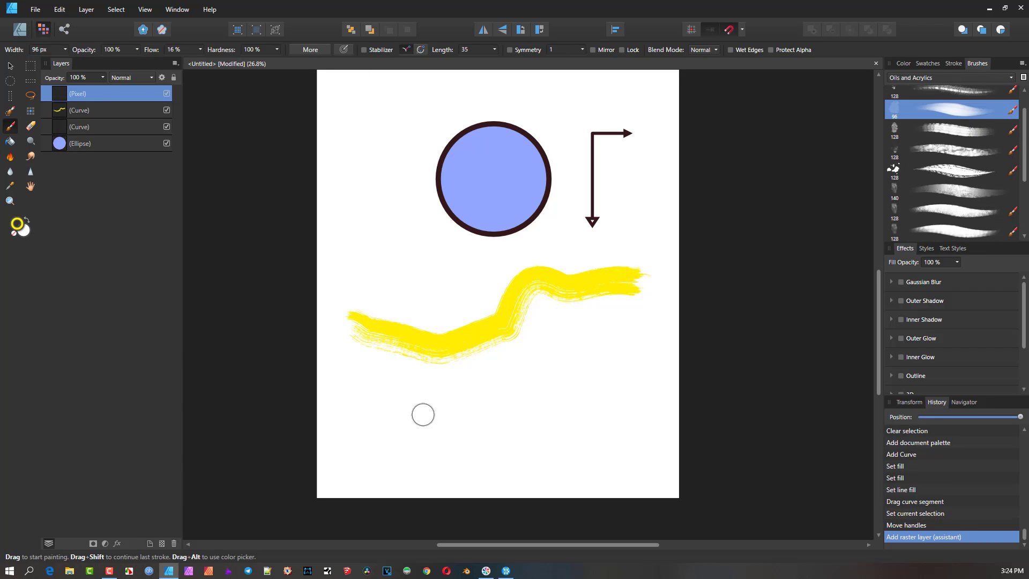
left_click(963, 171)
mouse_move(469, 363)
left_mouse_down()
mouse_move(657, 310)
mouse_move(609, 338)
left_mouse_up()
scroll(611, 340, "up", 5)
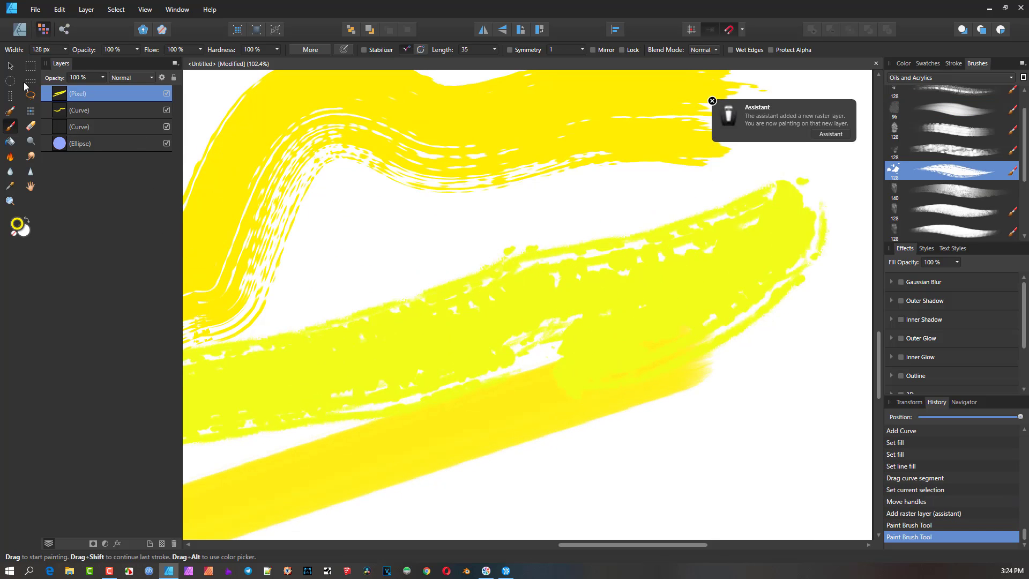
- Move the painted pixel strokes slightly down as one object, and shift the yellow curve slightly up and right
left_click(12, 67)
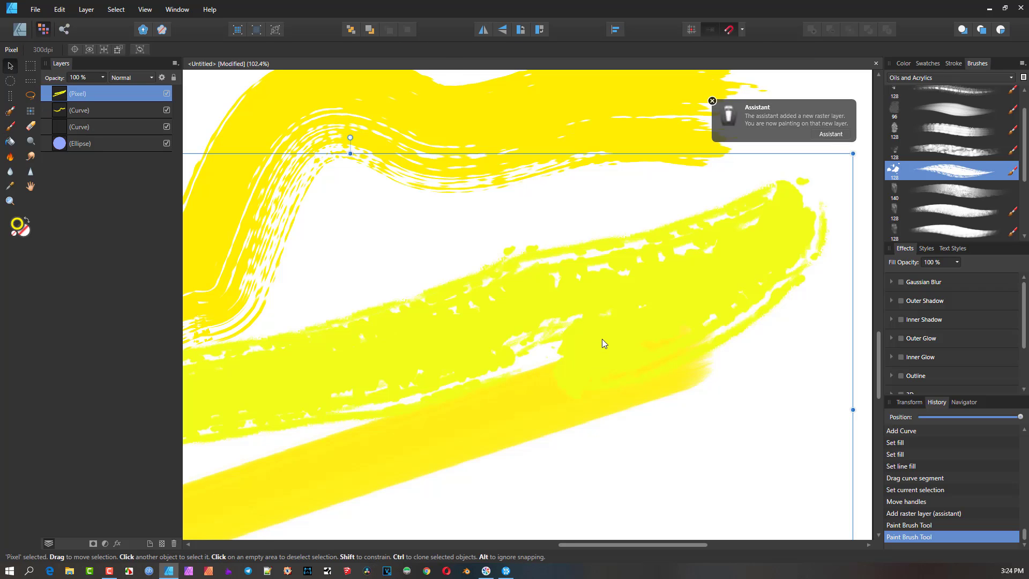
scroll(603, 339, "down", 3)
left_click_drag(593, 338, 571, 397)
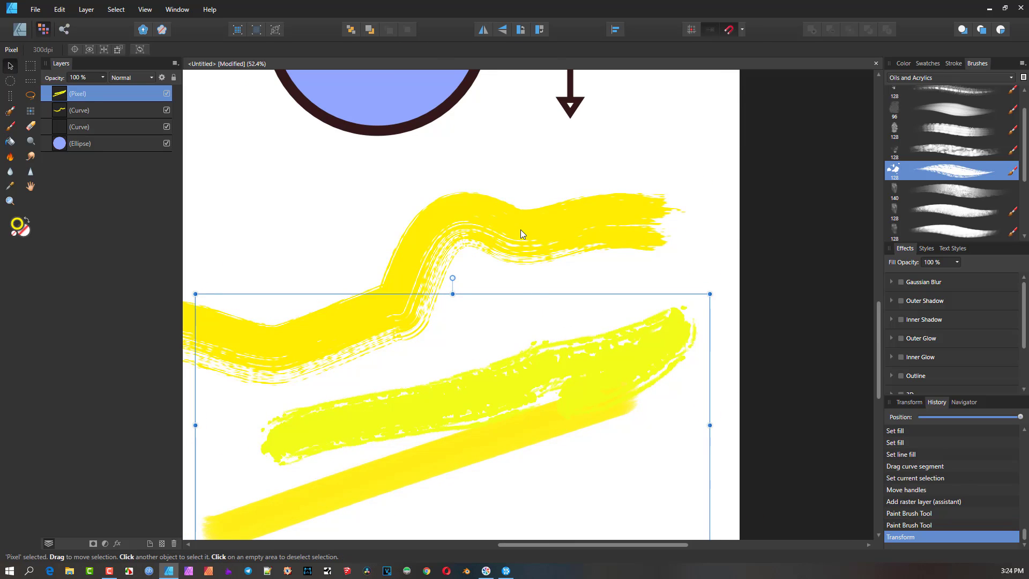
mouse_move(519, 229)
left_mouse_down()
mouse_move(568, 185)
mouse_move(526, 200)
left_mouse_up()
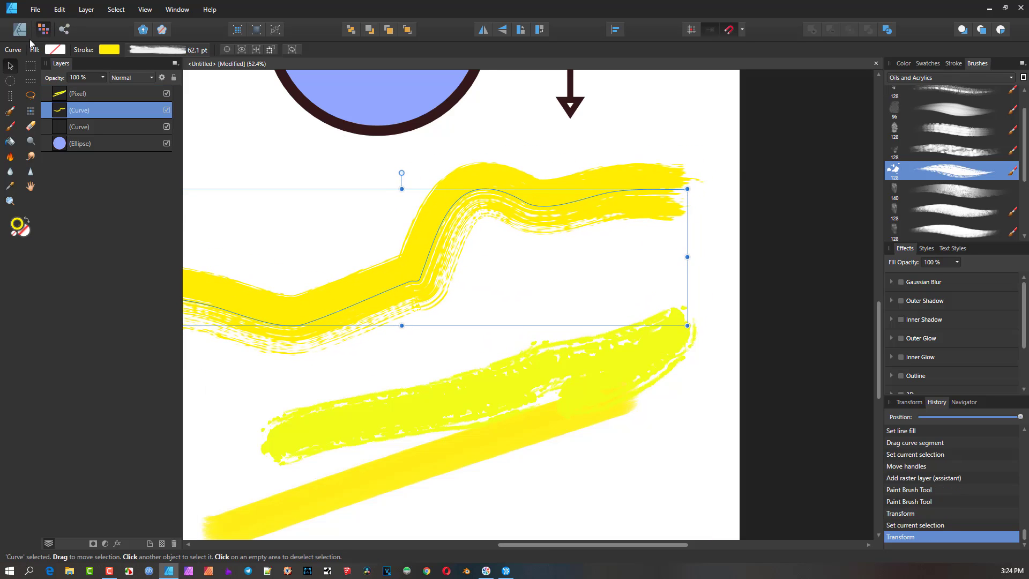
- Back in the Designer Persona, move the yellow curve to about X 39.9, Y 151.7 mm and bend its steep segment right
left_click(21, 29)
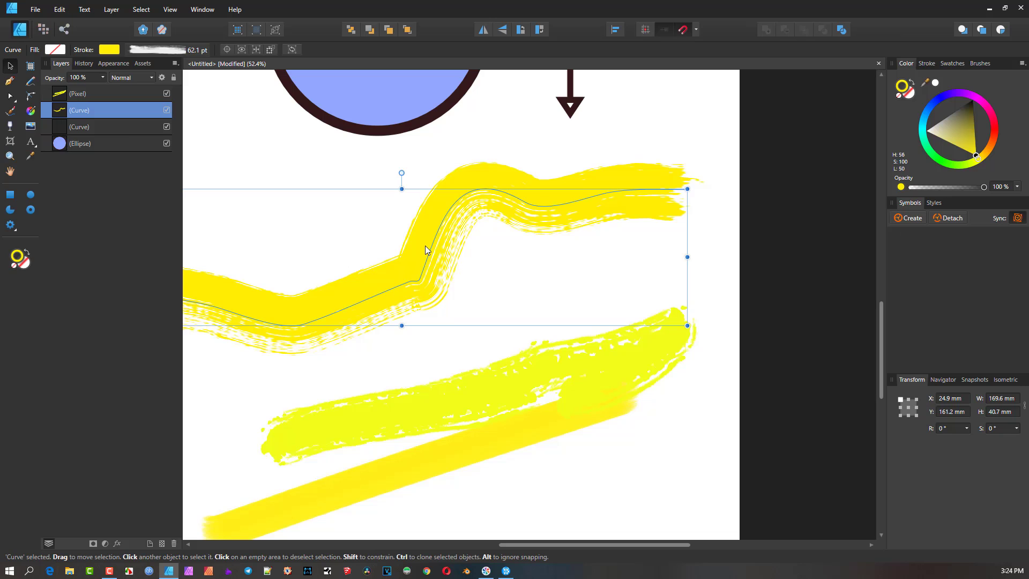
left_click_drag(426, 245, 472, 214)
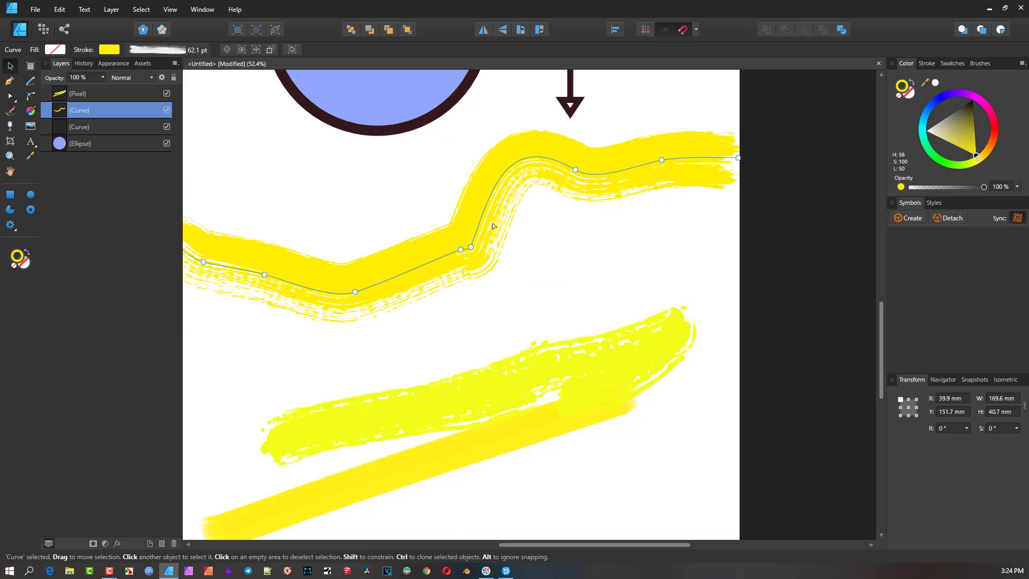
key("a")
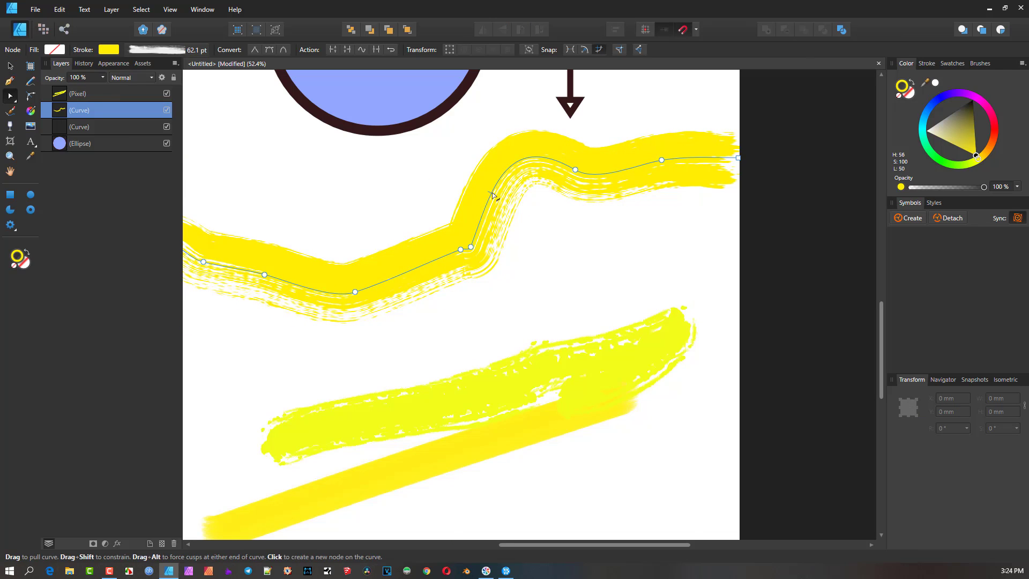
mouse_move(493, 196)
left_mouse_down()
mouse_move(544, 223)
mouse_move(533, 204)
left_mouse_up()
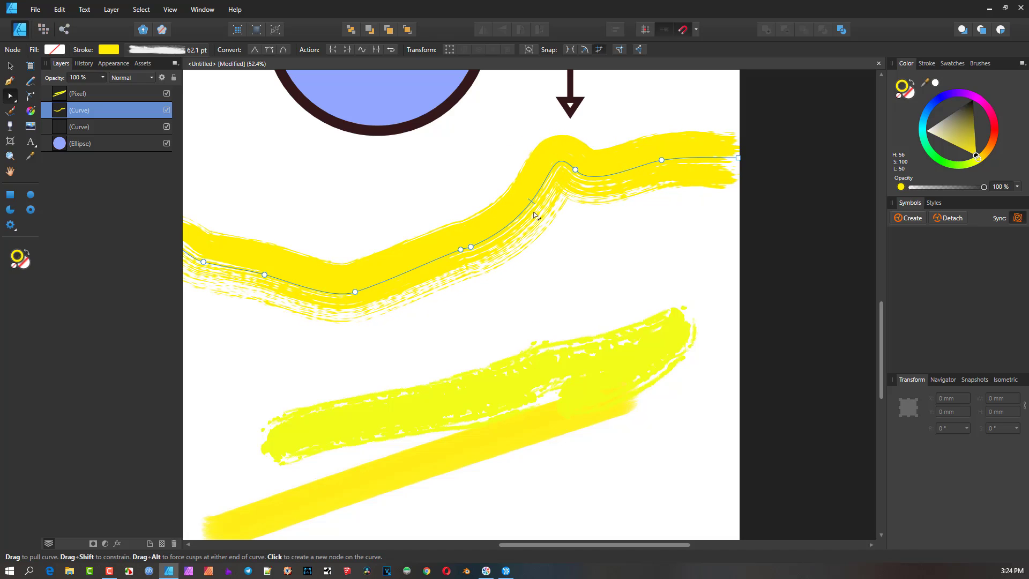
- Select the pixel strokes for node editing, and move them up to about X 46.3, Y 168.9 mm as one object
left_click(592, 386)
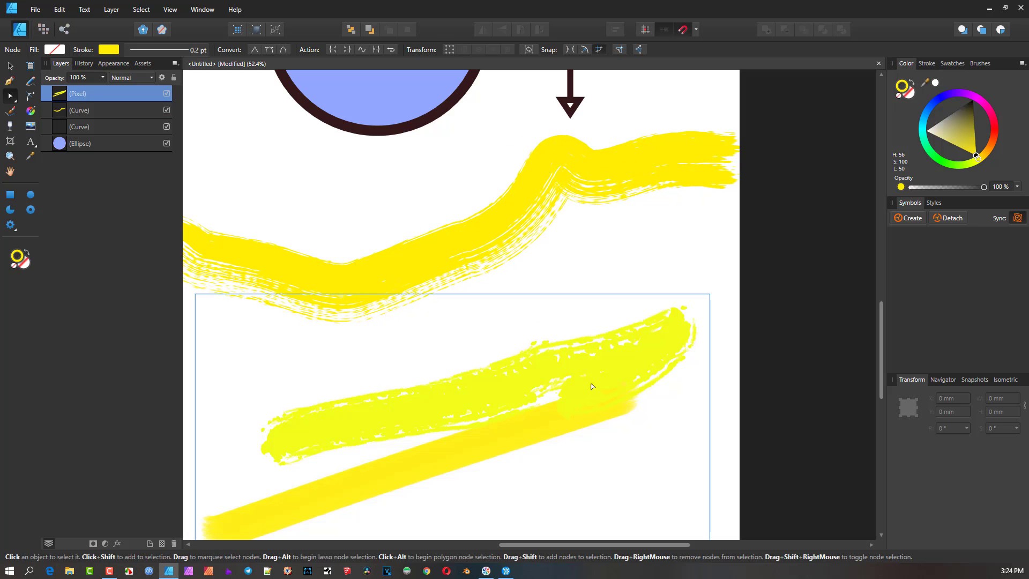
key("v")
left_click_drag(593, 382, 585, 301)
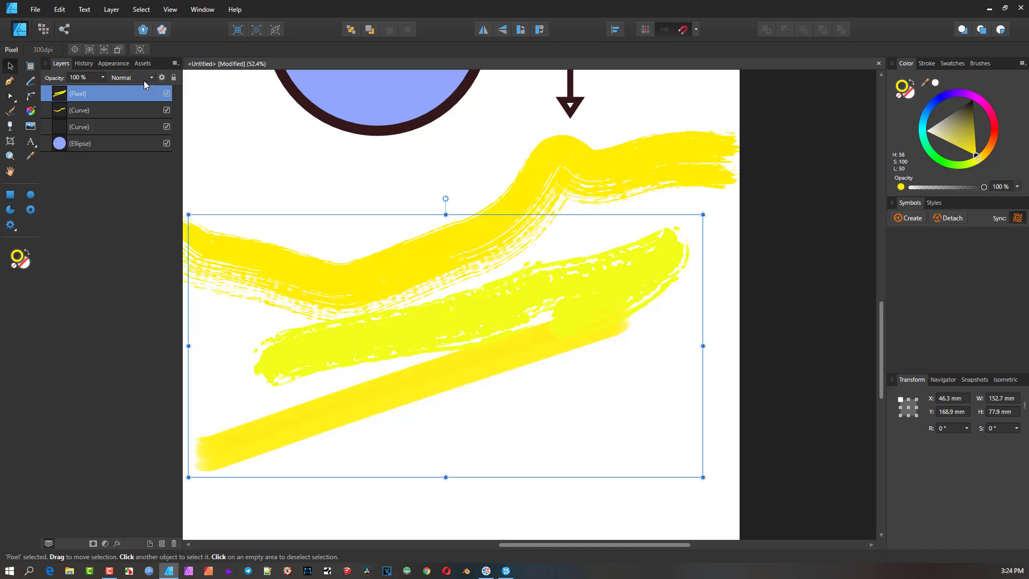
- Shrink the blue circle to about 45 mm beside the page's left edge, and delete a trial copy placed above the arrowed line
scroll(503, 327, "down", 3)
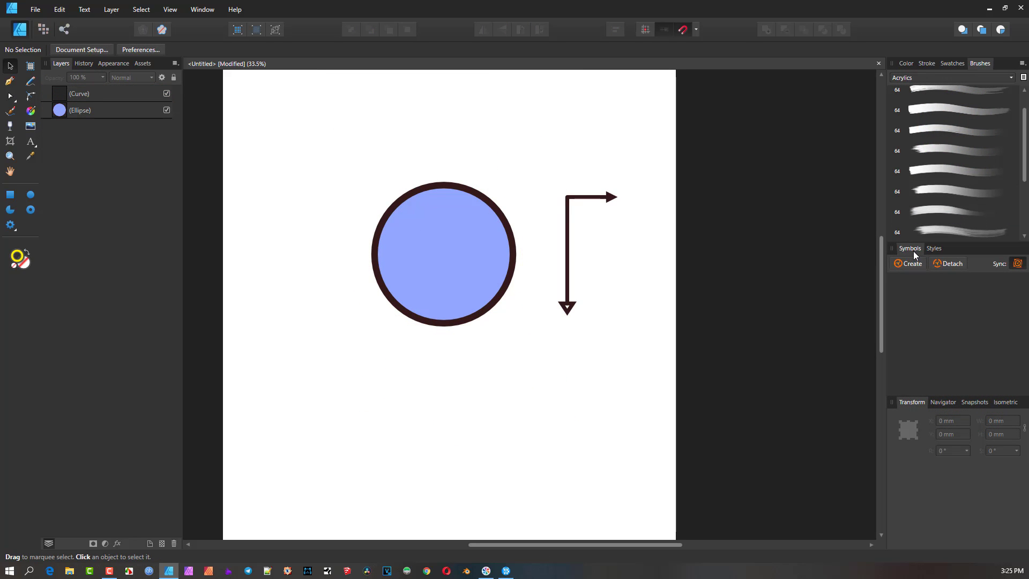
scroll(621, 294, "down", 2)
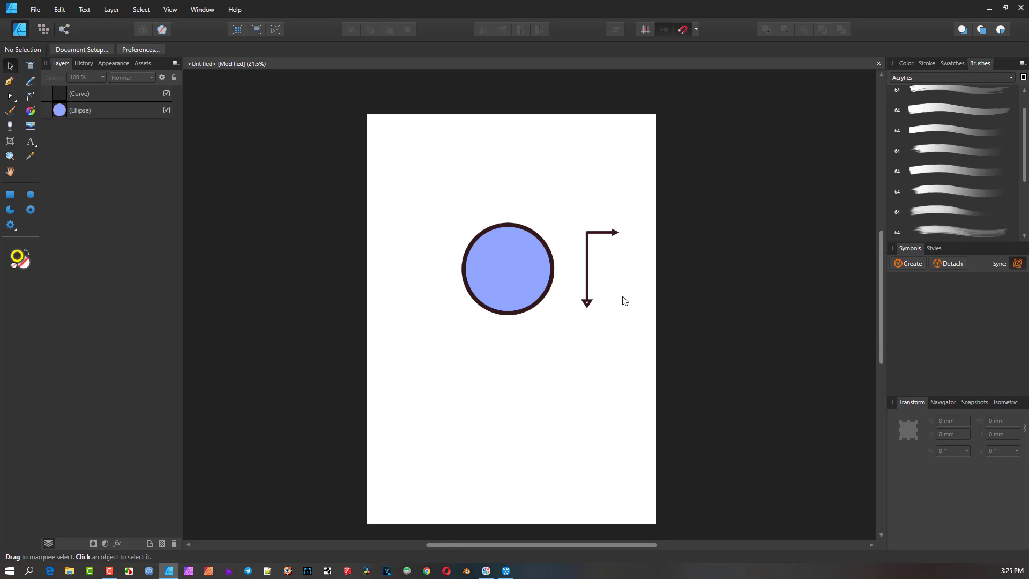
left_click_drag(595, 294, 516, 292)
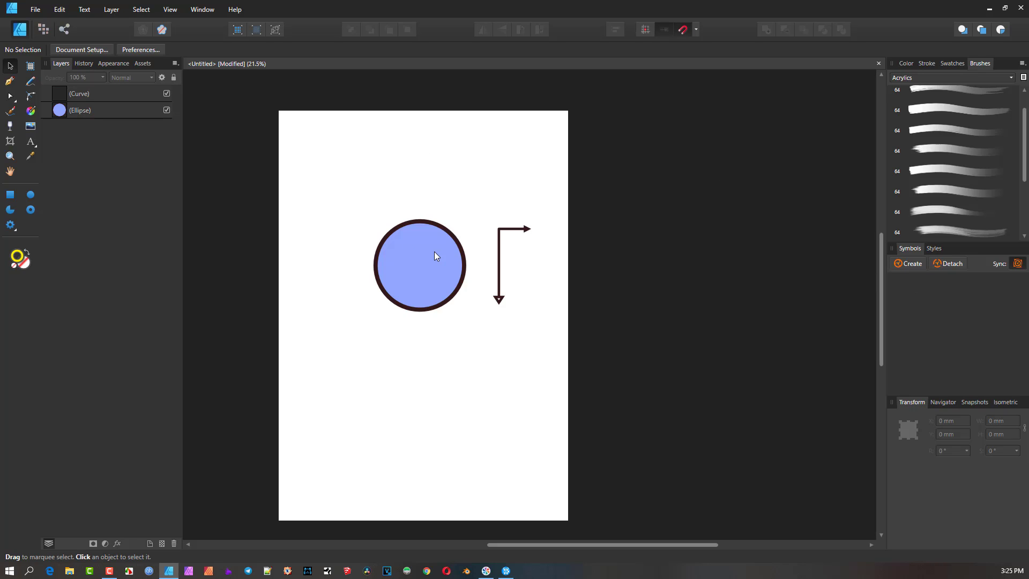
mouse_move(435, 252)
left_mouse_down()
mouse_move(365, 294)
mouse_move(427, 189)
mouse_move(481, 174)
left_mouse_up()
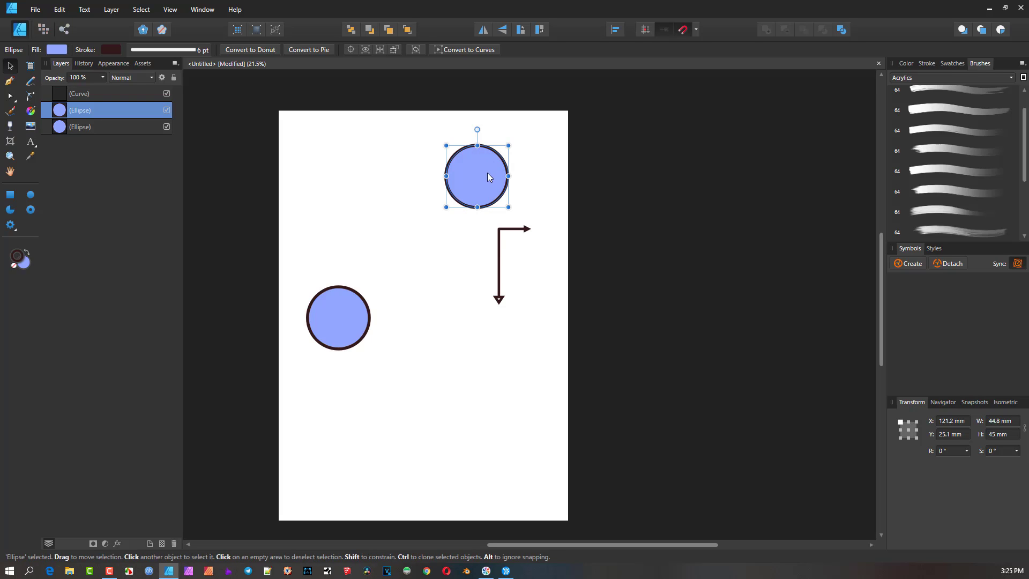
key("Delete")
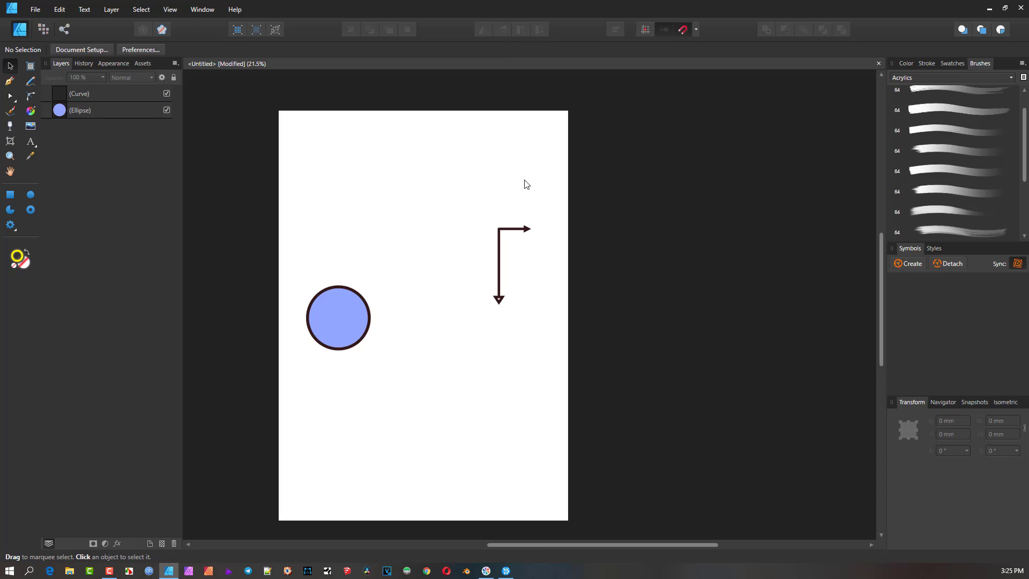
- Create a symbol from the blue circle and place a second instance of it above the arrowed line
left_click(329, 315)
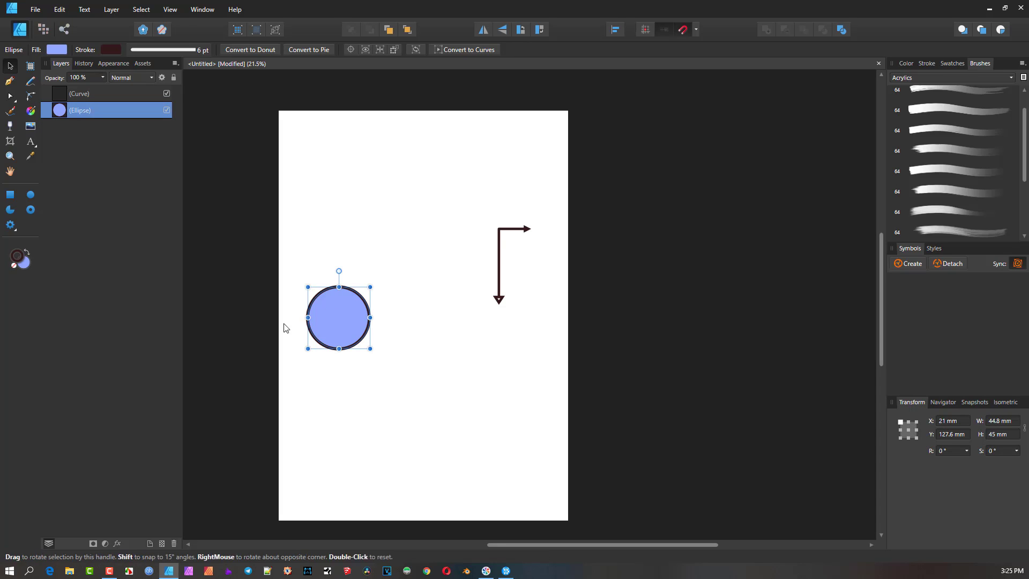
left_click(913, 266)
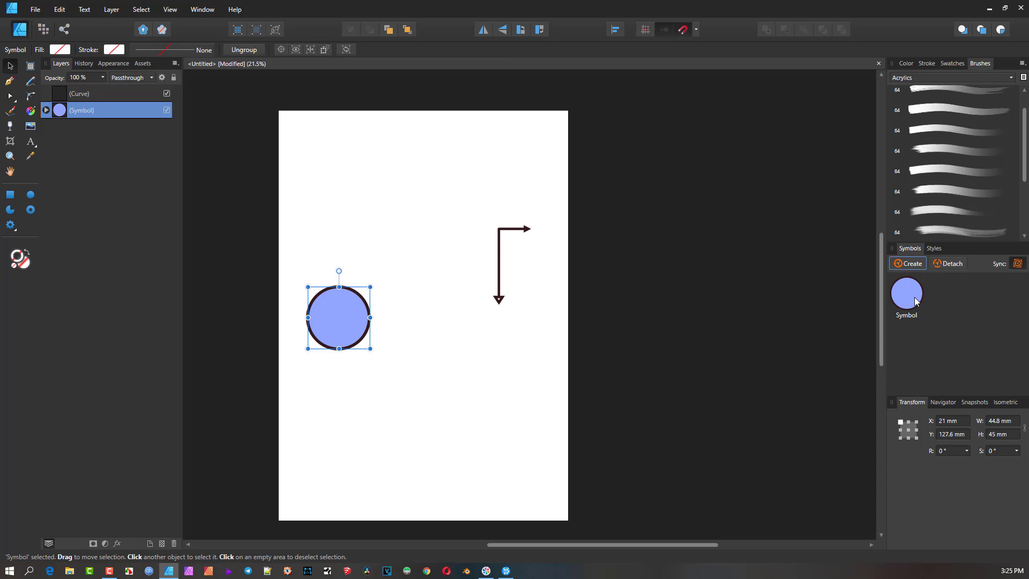
left_click_drag(914, 297, 467, 181)
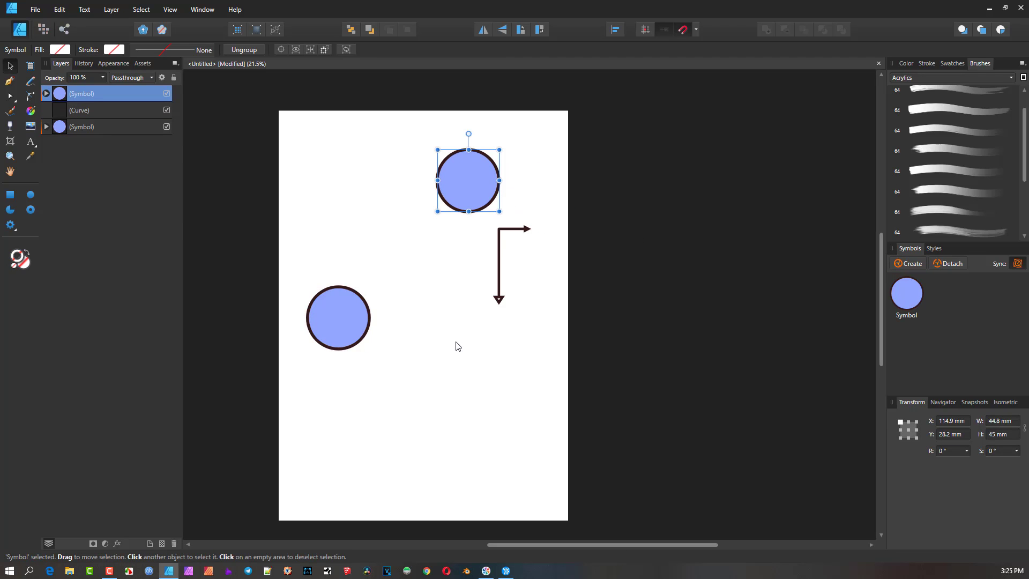
- Scale the lower symbol instance to about 32 mm and recolor its ellipse's fill pink, with hue 309, saturation 97 and lightness 78
left_click(348, 306)
left_click(408, 311)
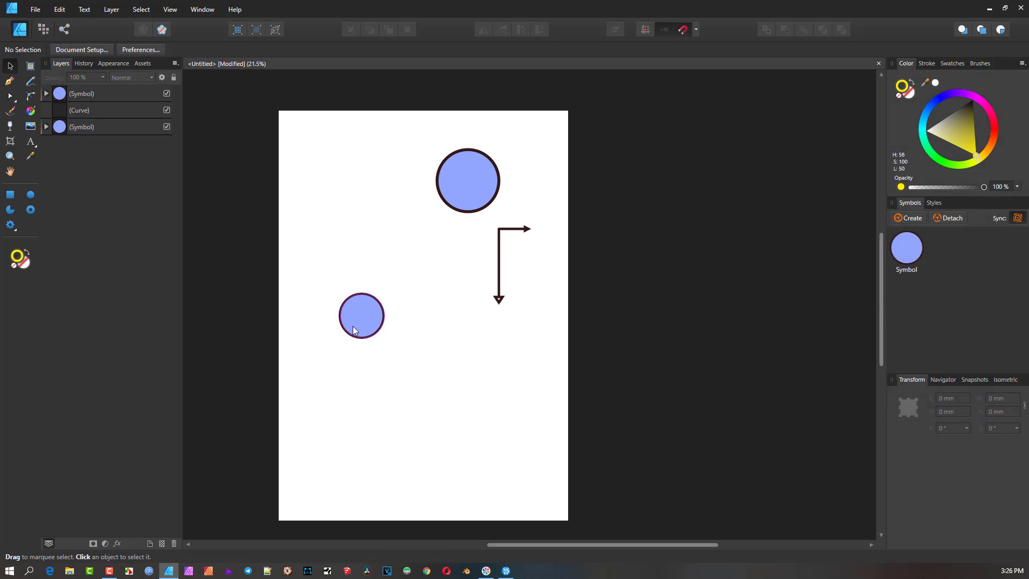
left_click(369, 313)
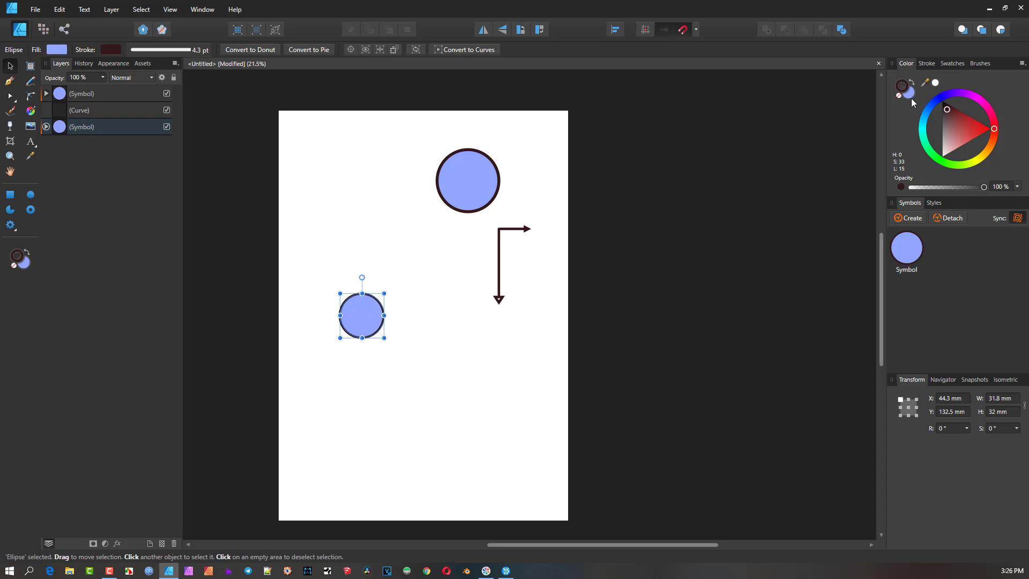
left_click(909, 97)
mouse_move(980, 103)
left_mouse_down()
mouse_move(962, 95)
mouse_move(982, 101)
left_mouse_up()
- Move the upper symbol instance left, and shift the ellipse inside the lower instance to about X 39.3, Y 148.5 mm
left_click_drag(473, 177, 385, 169)
left_click(366, 303)
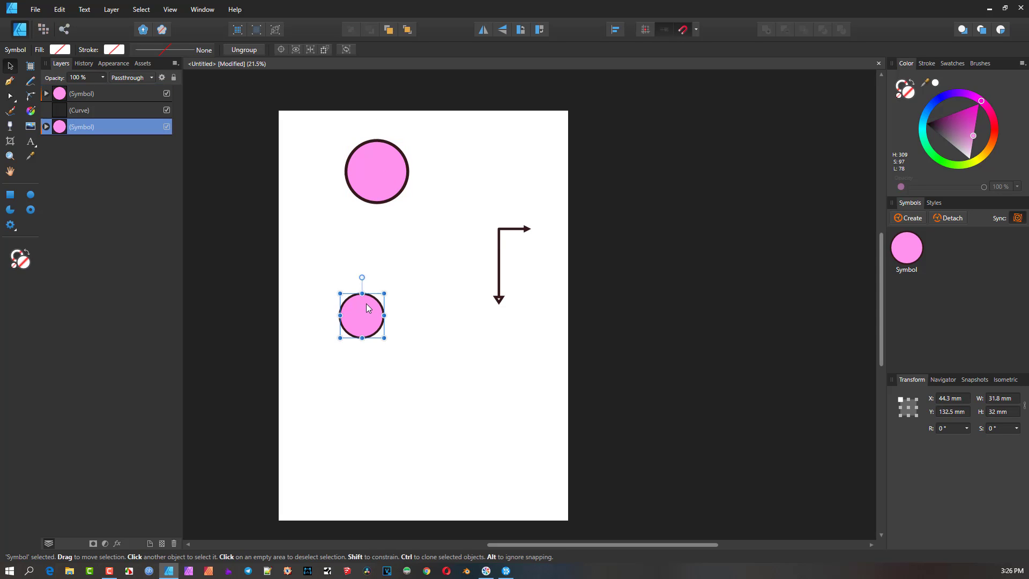
mouse_move(384, 338)
left_mouse_down()
mouse_move(406, 363)
mouse_move(382, 337)
mouse_move(404, 353)
mouse_move(383, 336)
mouse_move(440, 339)
mouse_move(356, 354)
mouse_move(371, 349)
left_mouse_up()
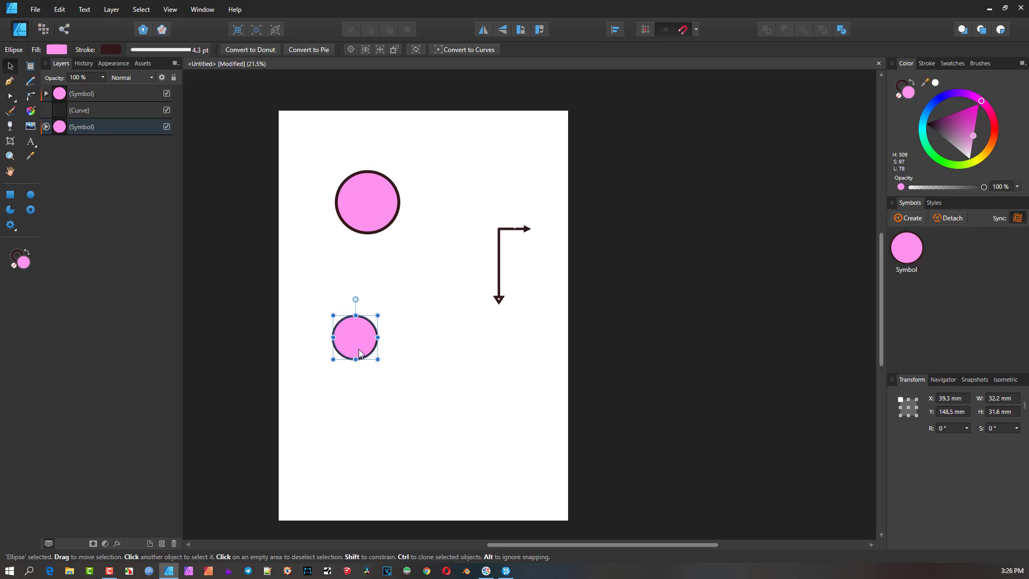
- Add a third symbol instance above the arrowed line, squashed to about 45 by 19 mm and rotated 53.6°
left_click(428, 253)
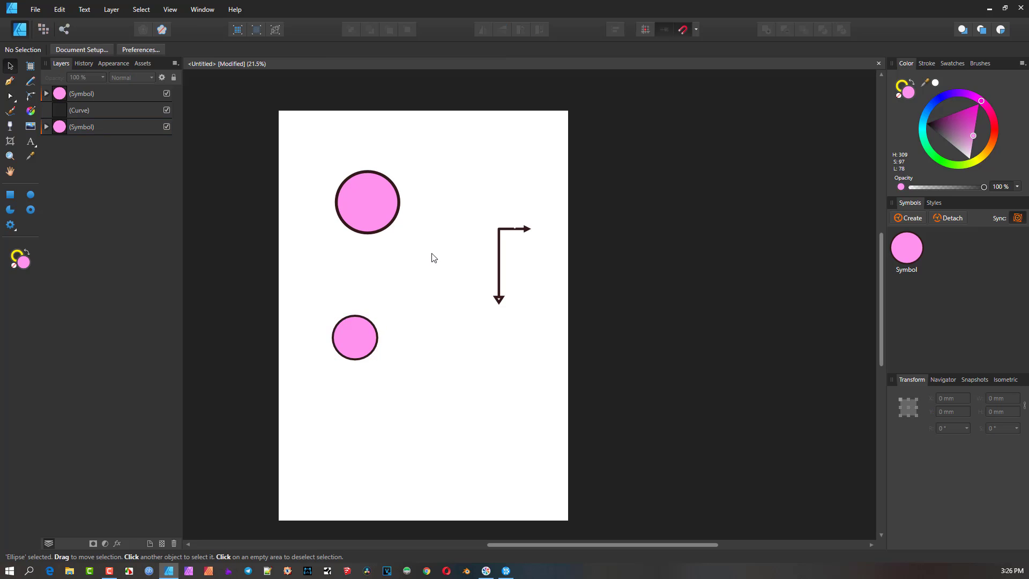
mouse_move(371, 192)
left_mouse_down()
mouse_move(374, 171)
mouse_move(356, 192)
mouse_move(337, 187)
mouse_move(487, 177)
mouse_move(451, 191)
left_mouse_up()
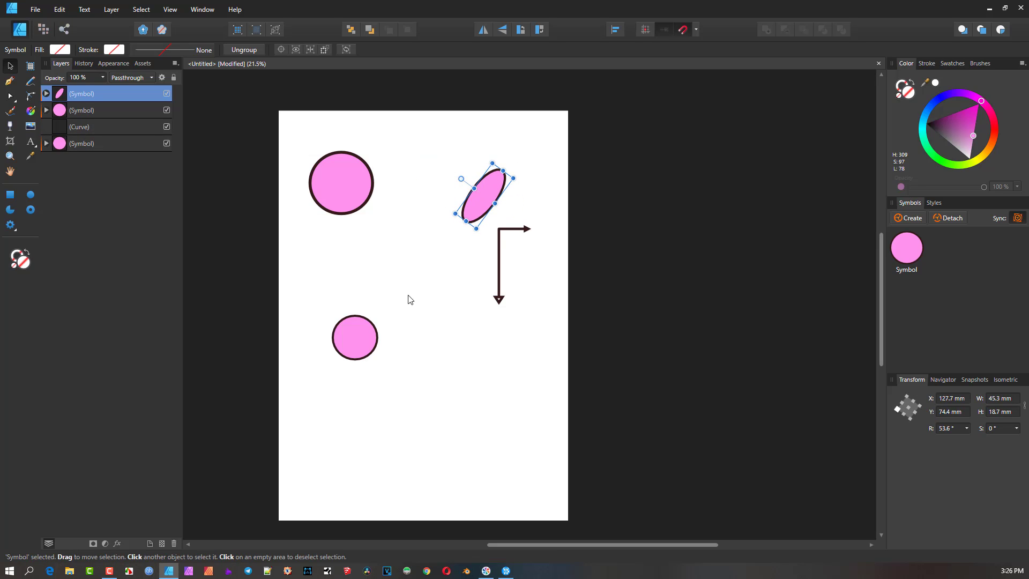
- Enlarge the ellipse inside the lower symbol to about 40 by 37 mm and rotate it about -1°
left_click(363, 350)
left_click(363, 350)
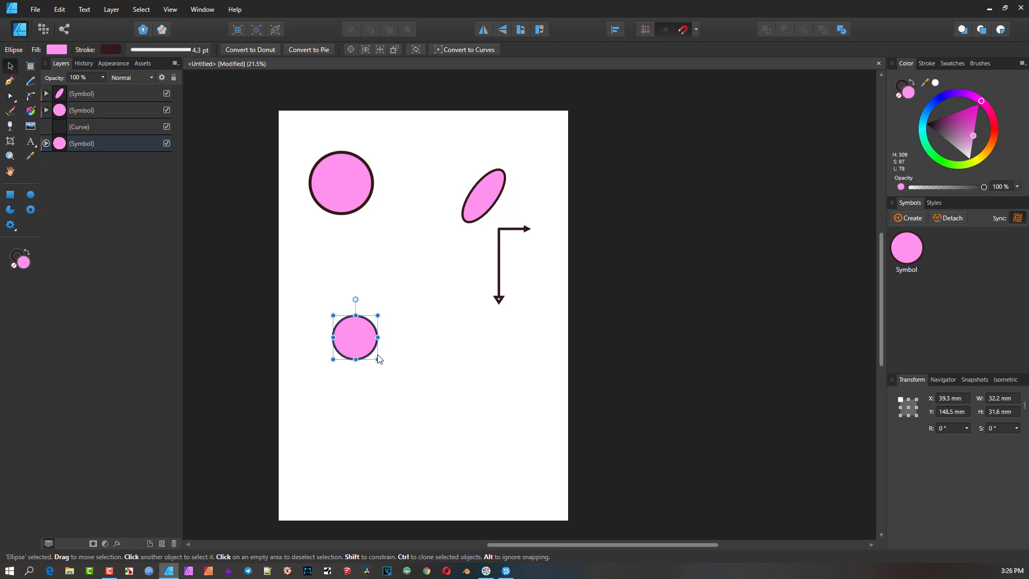
mouse_move(378, 355)
left_mouse_down()
mouse_move(387, 368)
mouse_move(379, 345)
mouse_move(406, 390)
mouse_move(389, 356)
left_mouse_up()
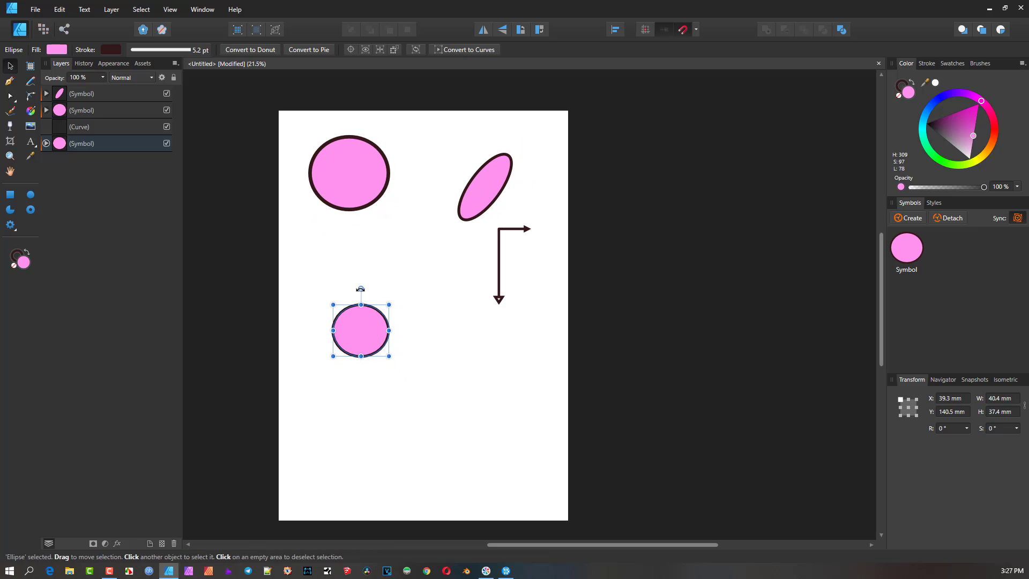
mouse_move(360, 289)
left_mouse_down()
mouse_move(324, 293)
mouse_move(292, 350)
mouse_move(449, 270)
mouse_move(360, 279)
left_mouse_up()
left_click(478, 278)
- Detach the tilted ellipse from its symbol, and widen the ellipse inside the lower symbol to about 47 mm
left_click(482, 198)
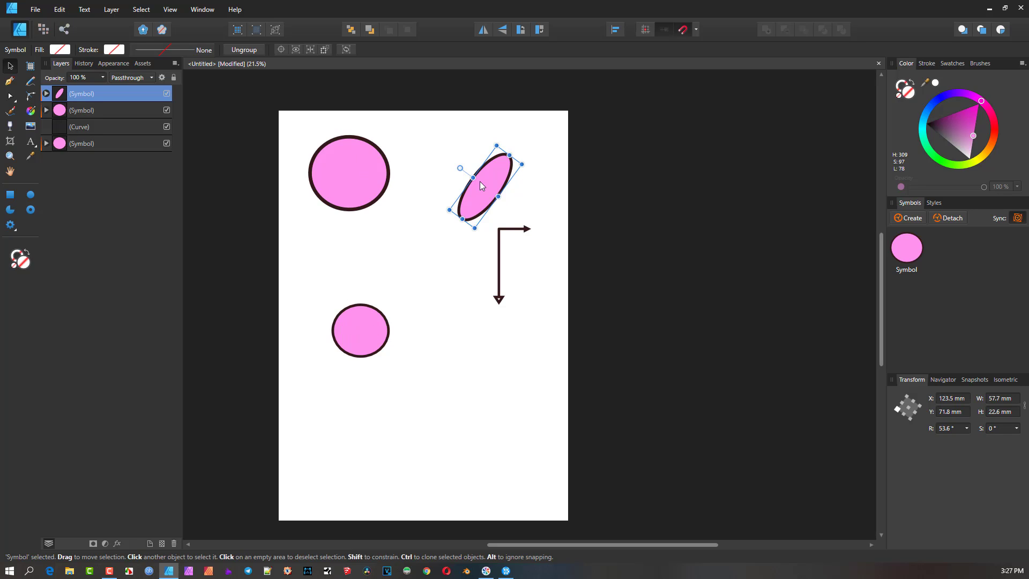
left_click(949, 218)
left_click(379, 342)
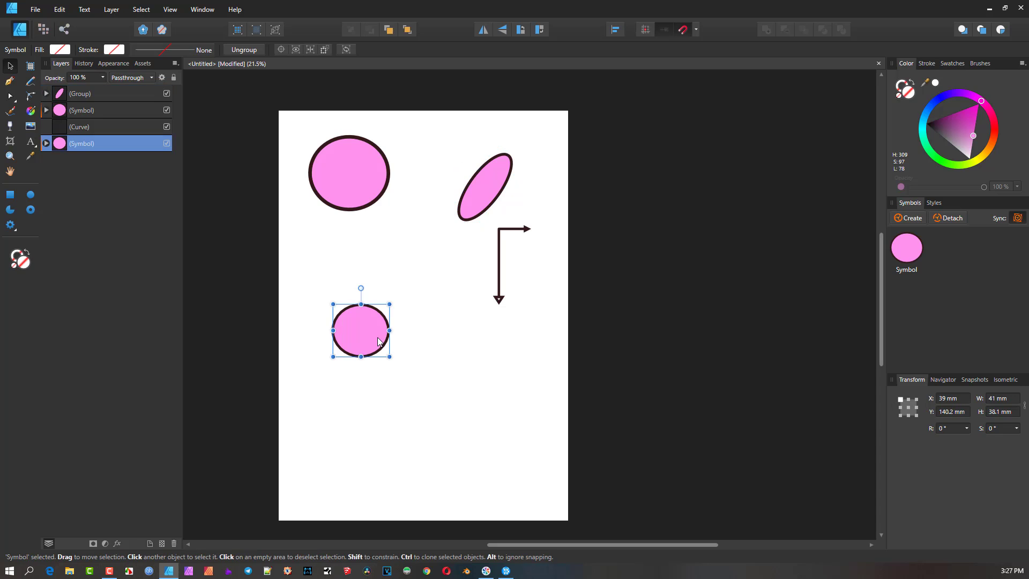
double_click(377, 338)
mouse_move(390, 304)
left_mouse_down()
mouse_move(460, 260)
mouse_move(390, 314)
mouse_move(399, 304)
left_mouse_up()
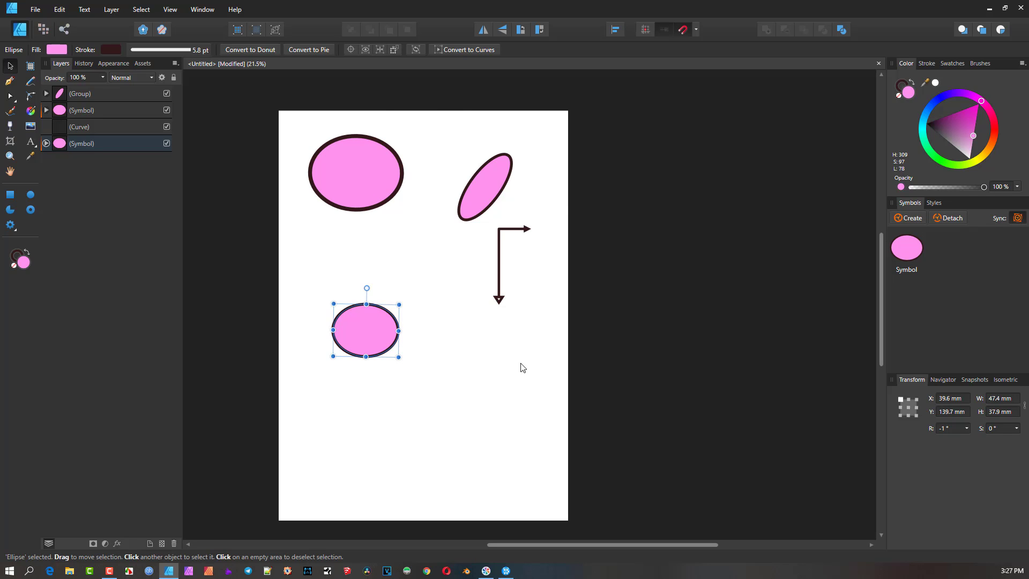
- Display the Default collection of object styles
scroll(637, 265, "down", 1)
left_click(933, 203)
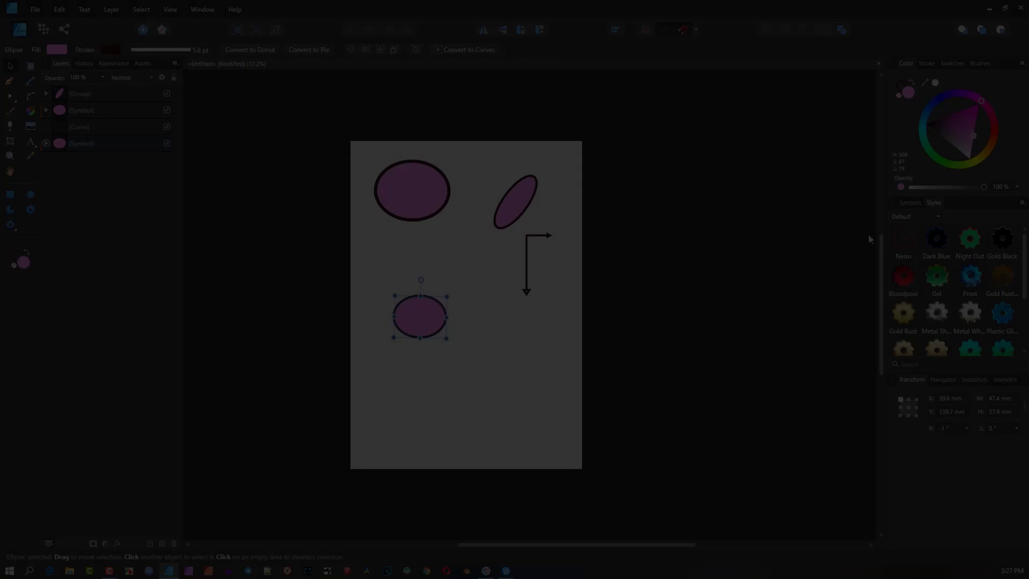
scroll(968, 261, "up", 1)
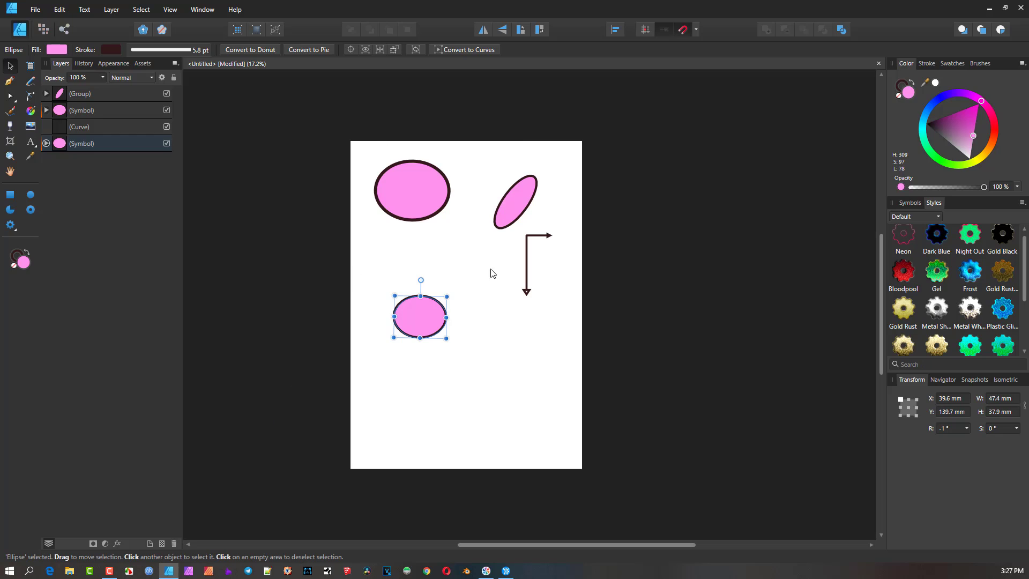
- Apply the Gel style from the Default collection to the ellipse inside the lower symbol
left_click(117, 543)
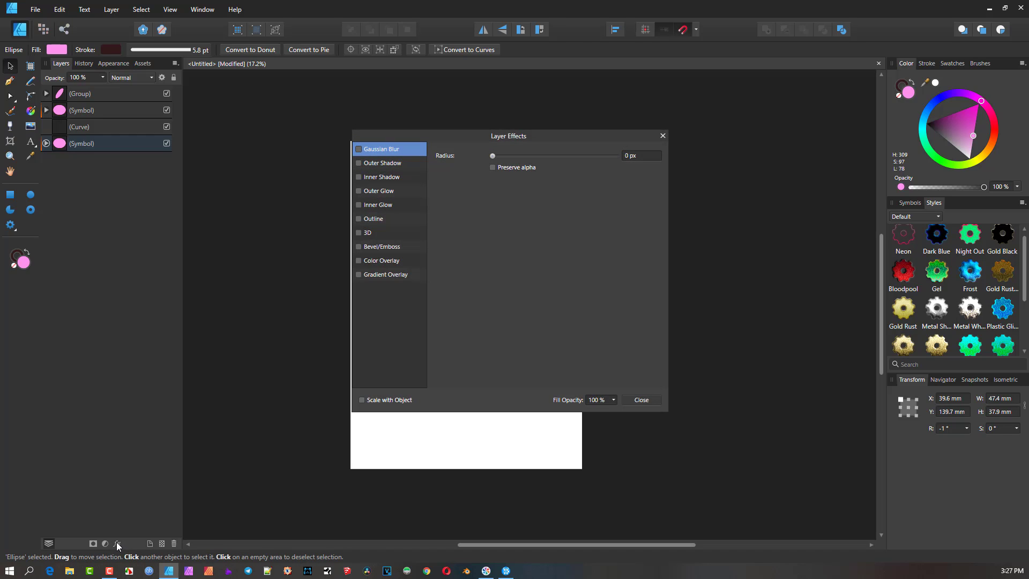
left_click(663, 136)
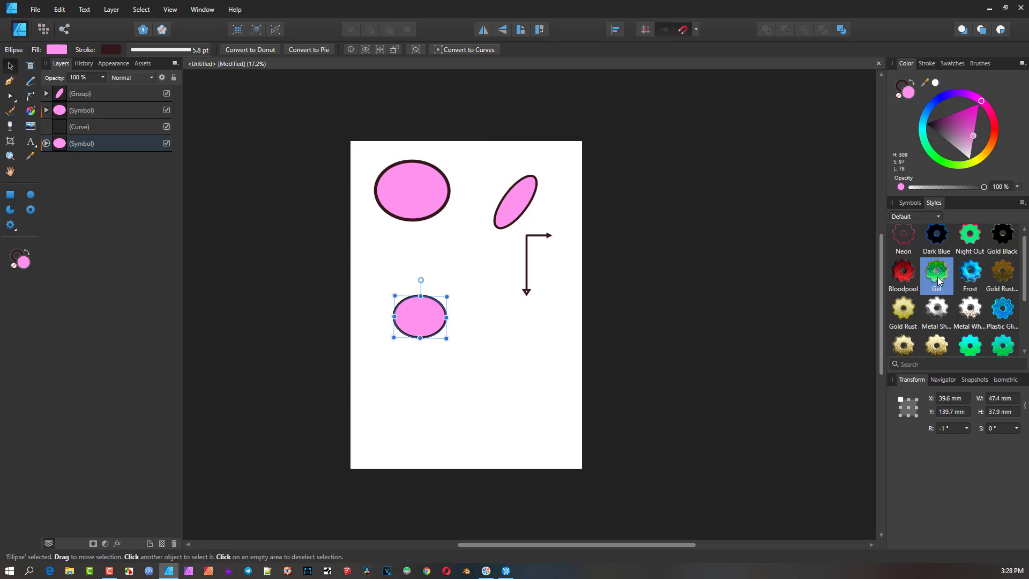
left_click(938, 279)
left_click(521, 173)
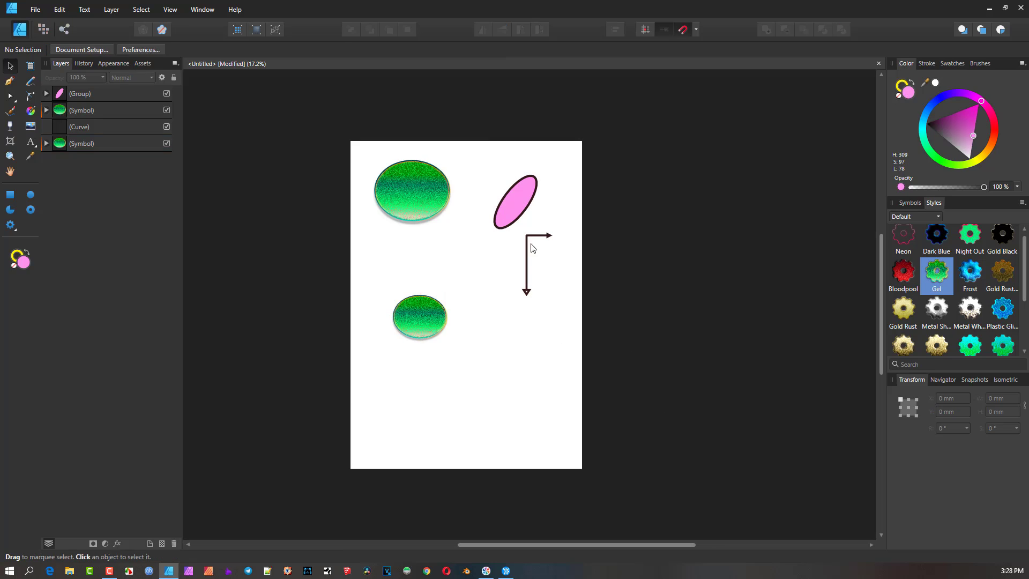
- Apply the Gold Rust style to the group holding the tilted pink ellipse
left_click(527, 198)
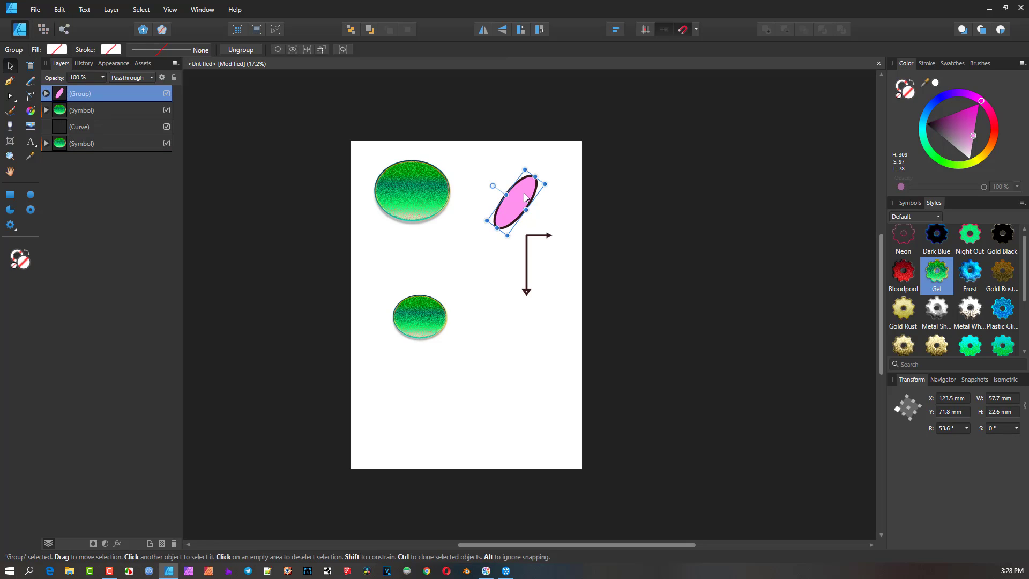
left_click(904, 273)
left_click(908, 316)
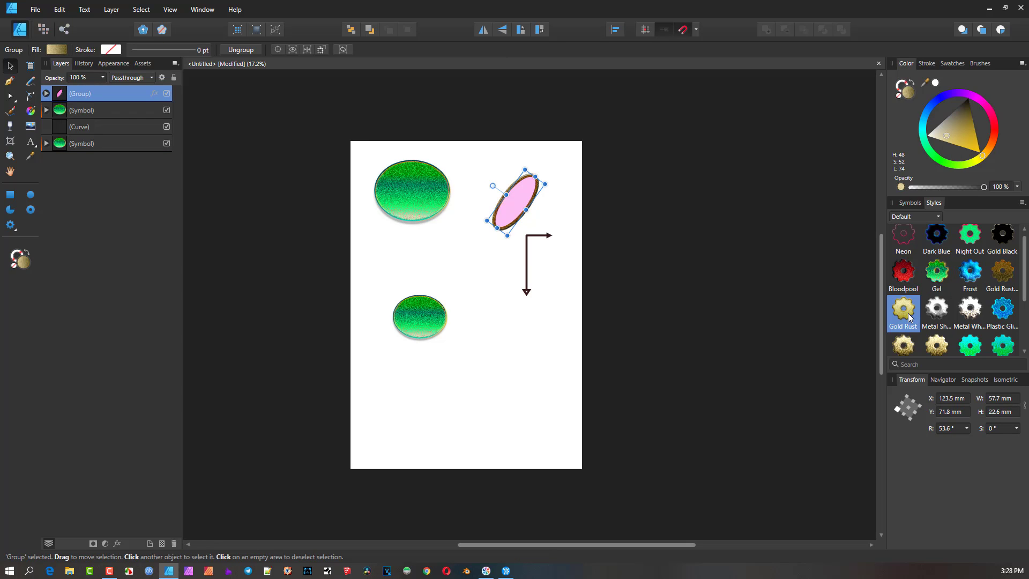
- Try the metal style beside Gold Rust on the lower symbol, and replace it with the gold style directly below that one
left_click(418, 316)
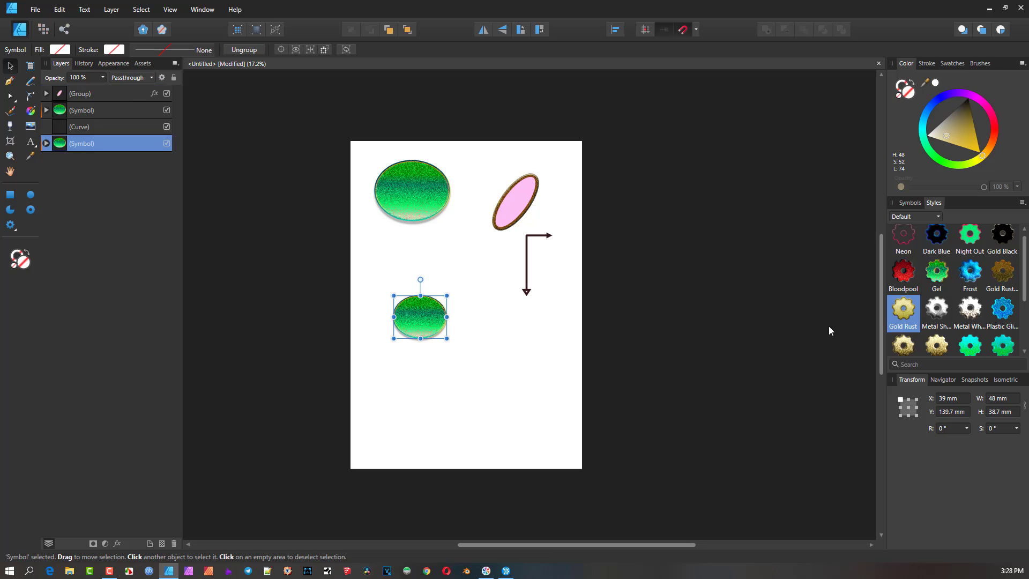
left_click(951, 306)
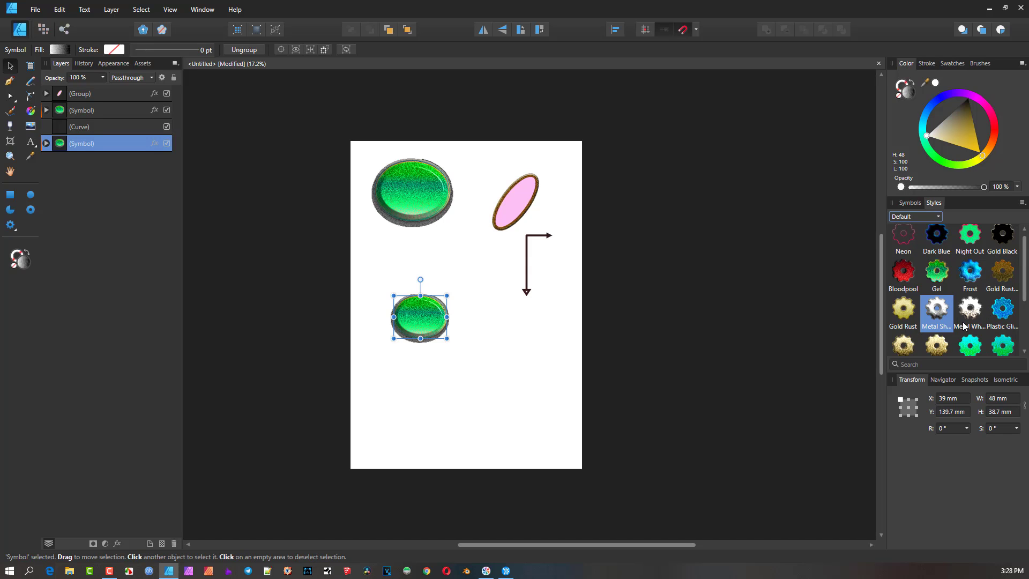
left_click(1022, 204)
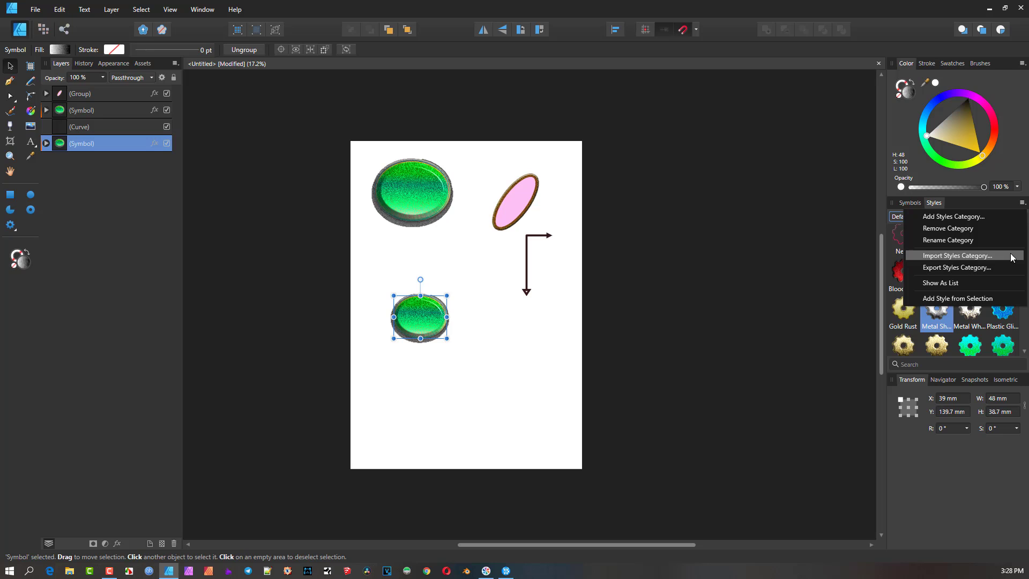
left_click(944, 349)
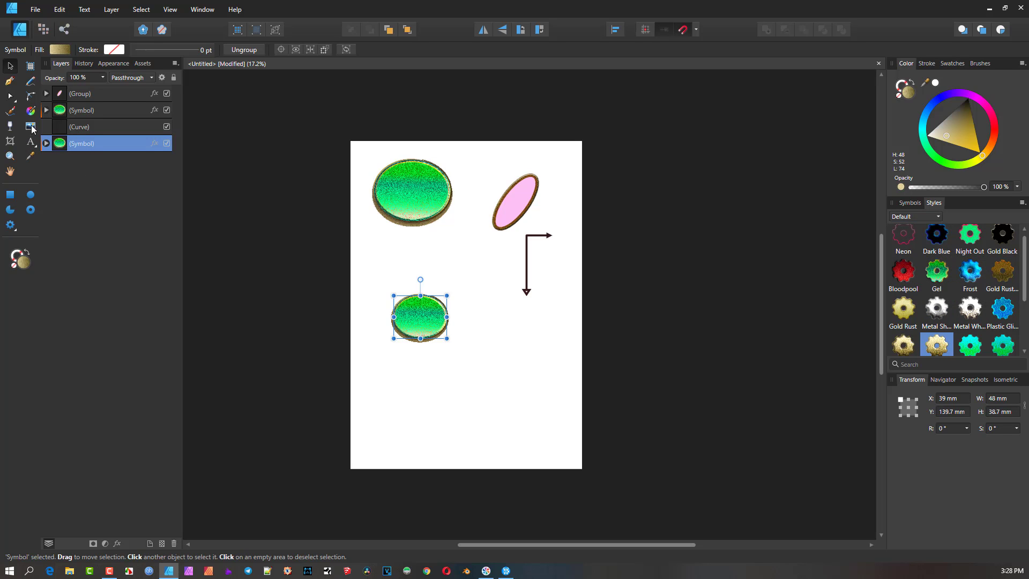
- Add artistic text reading "HI" below the lower symbol, at about 209 pt in Arial
left_click(30, 143)
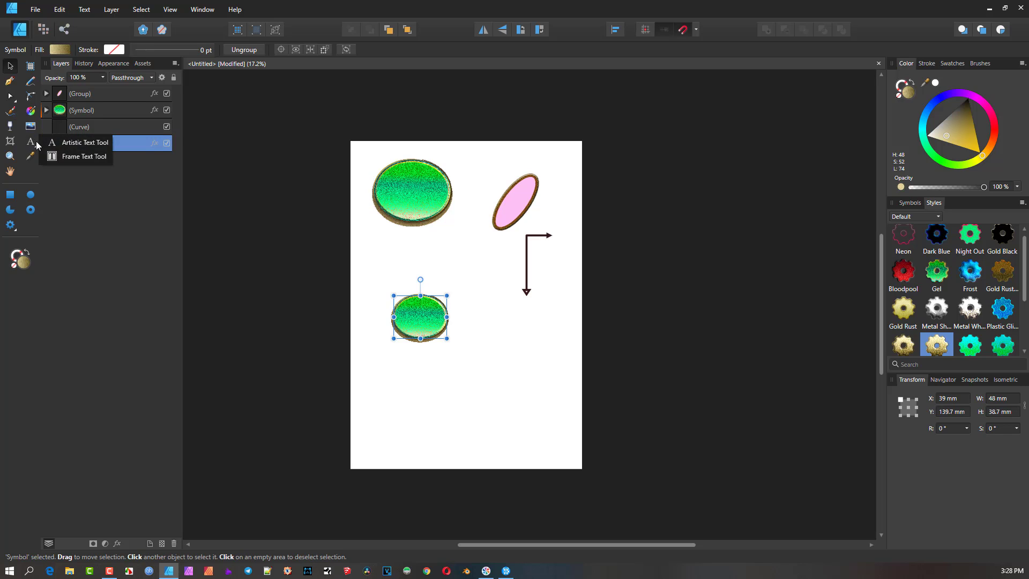
left_click(79, 143)
left_click_drag(429, 387, 423, 437)
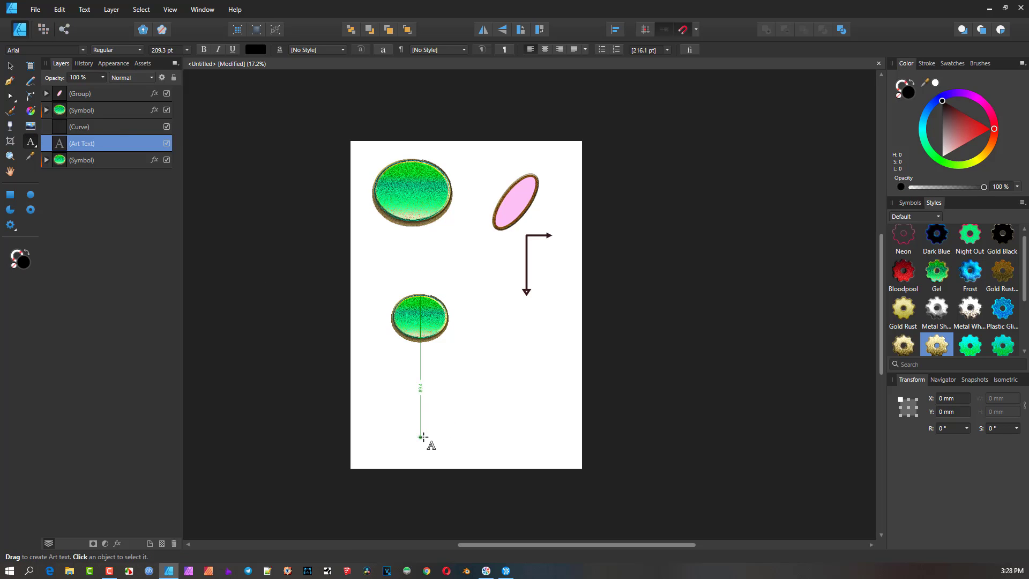
type("hl")
key("ctrl+a")
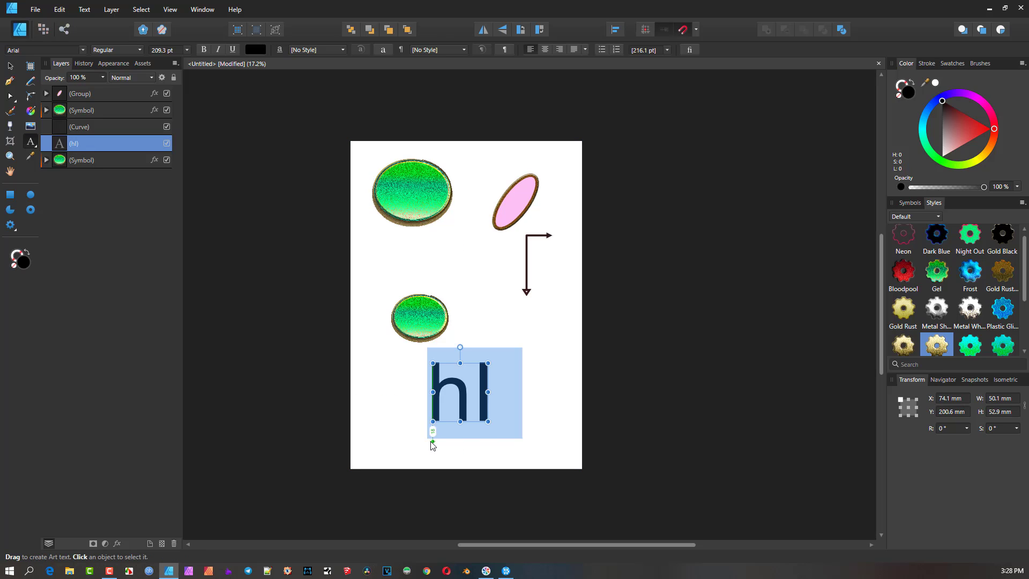
type("HI")
key("ctrl+a")
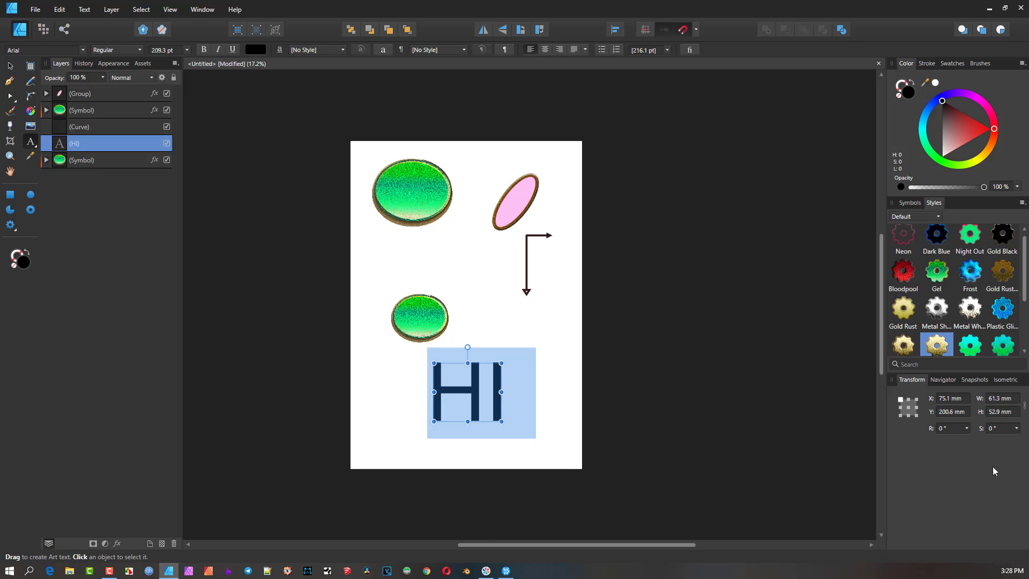
- Apply the metal style between the plain metal and blue plastic styles to the HI text, and deselect it
left_click(977, 313)
scroll(537, 402, "up", 2)
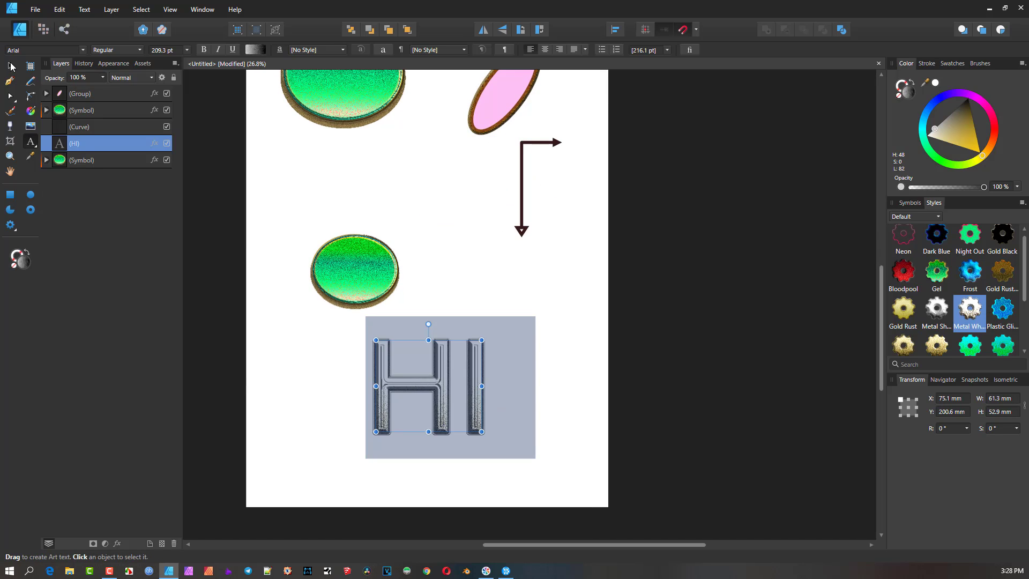
left_click(11, 66)
left_click(507, 276)
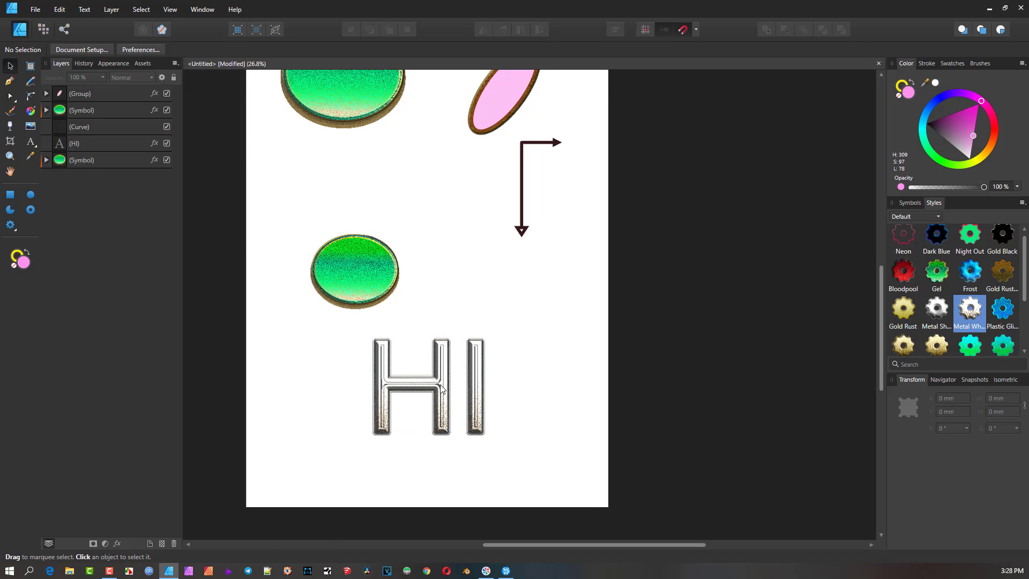
- Move the HI text to about X 92 mm, Y 192 mm, and change its fill to a pale beige (H 48, S 23, L 75)
left_click(441, 388)
left_click_drag(439, 387, 471, 372)
left_click(962, 146)
left_click_drag(963, 146, 941, 130)
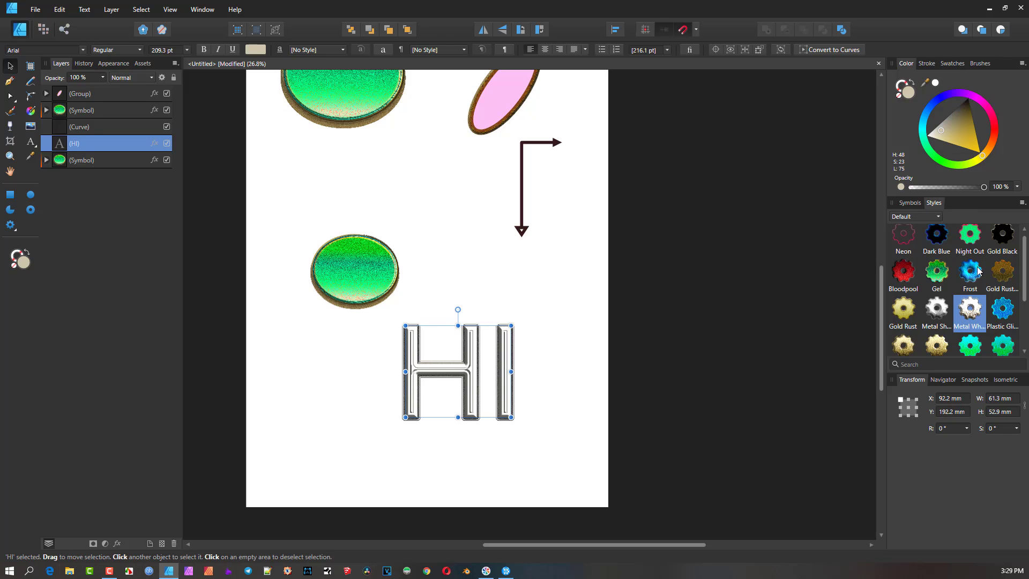
- Reposition the HI text to X 110 mm, Y 192 mm with the Transform values
scroll(977, 276, "up", 1)
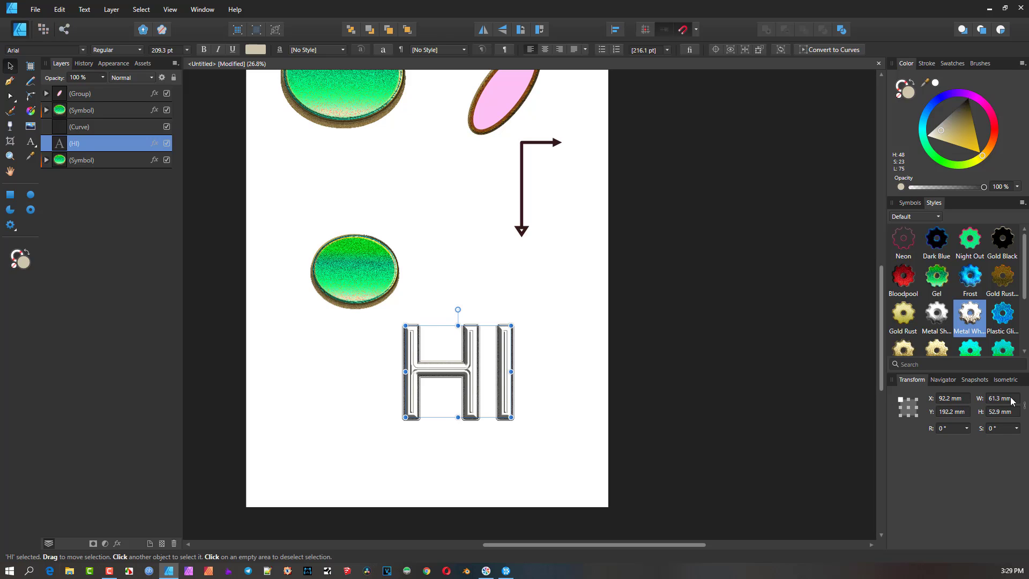
scroll(954, 399, "up", 11)
scroll(955, 399, "down", 6)
scroll(955, 399, "up", 13)
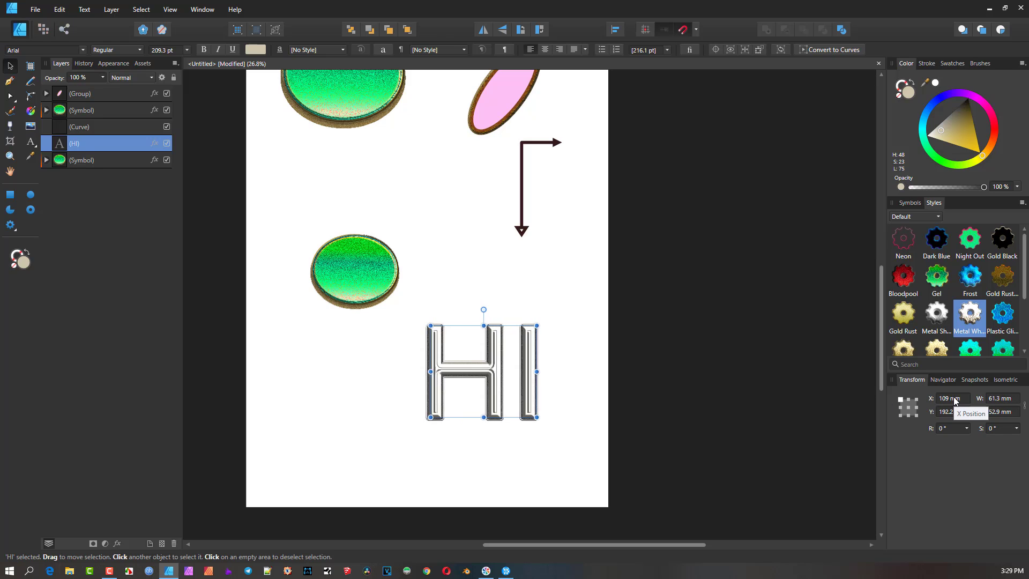
scroll(954, 411, "up", 2)
scroll(954, 411, "up", 3)
scroll(954, 411, "down", 5)
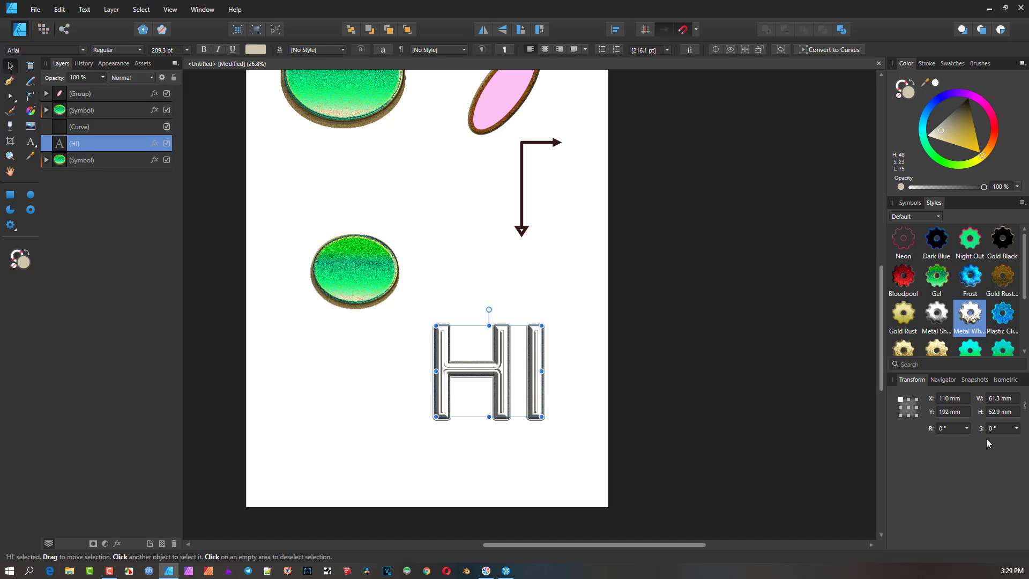
scroll(950, 431, "up", 10)
scroll(949, 429, "down", 10)
- Zoom the document to 30% and back to 26% with the Navigator, and pan to the upper part of the page
left_click(948, 382)
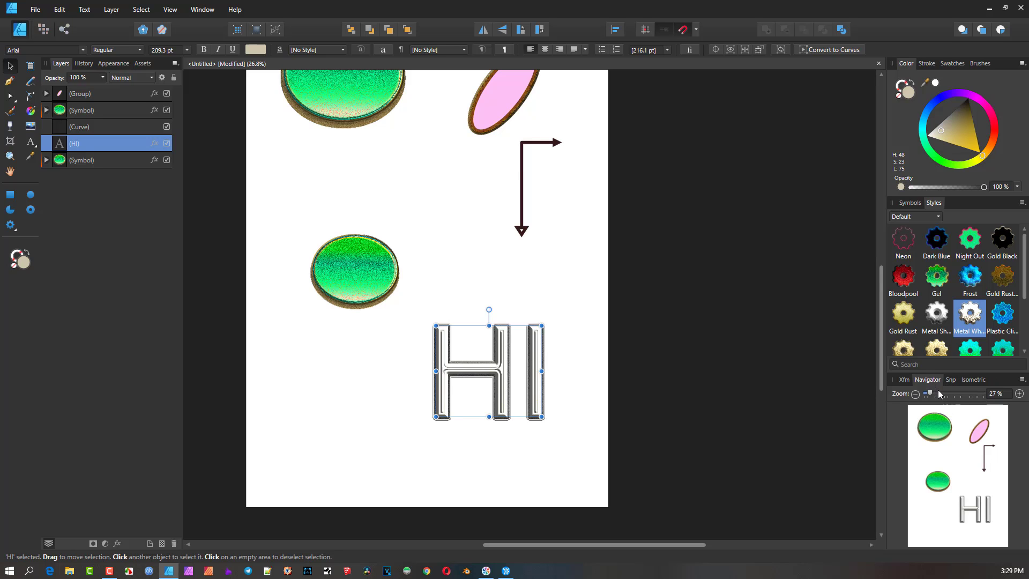
mouse_move(930, 394)
left_mouse_down()
mouse_move(942, 394)
mouse_move(931, 394)
left_mouse_up()
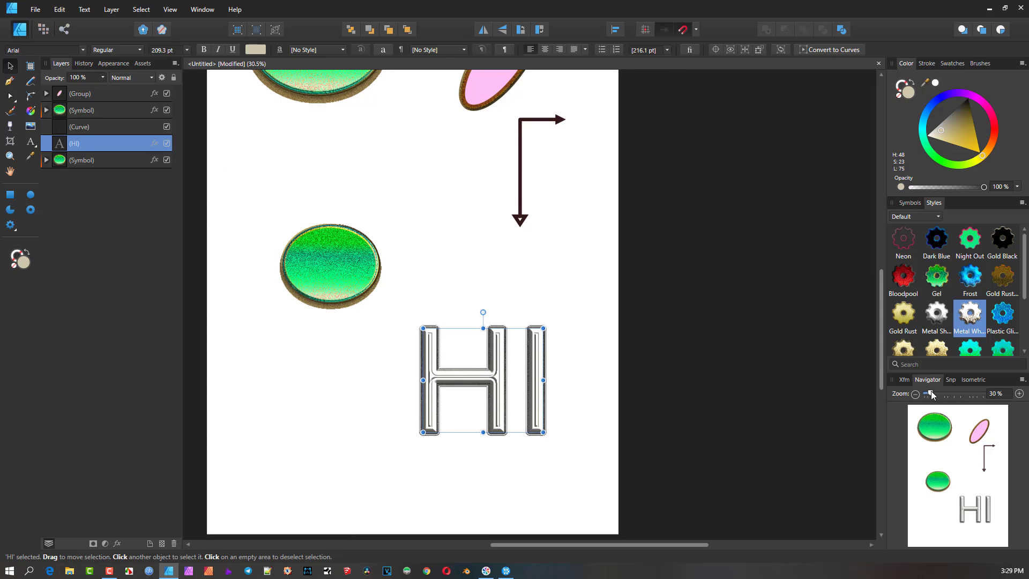
left_click_drag(932, 395, 930, 395)
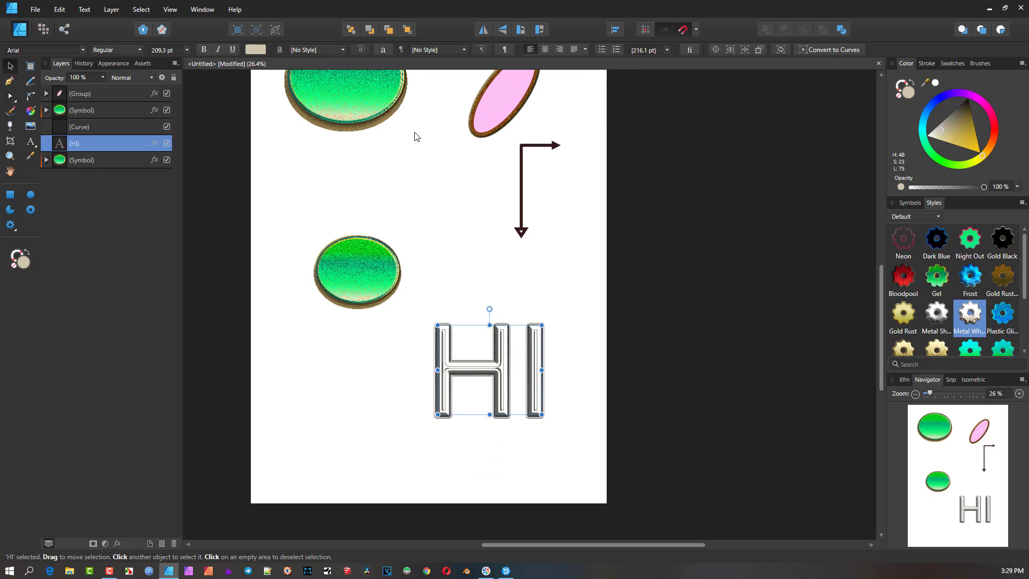
left_click_drag(422, 166, 481, 250)
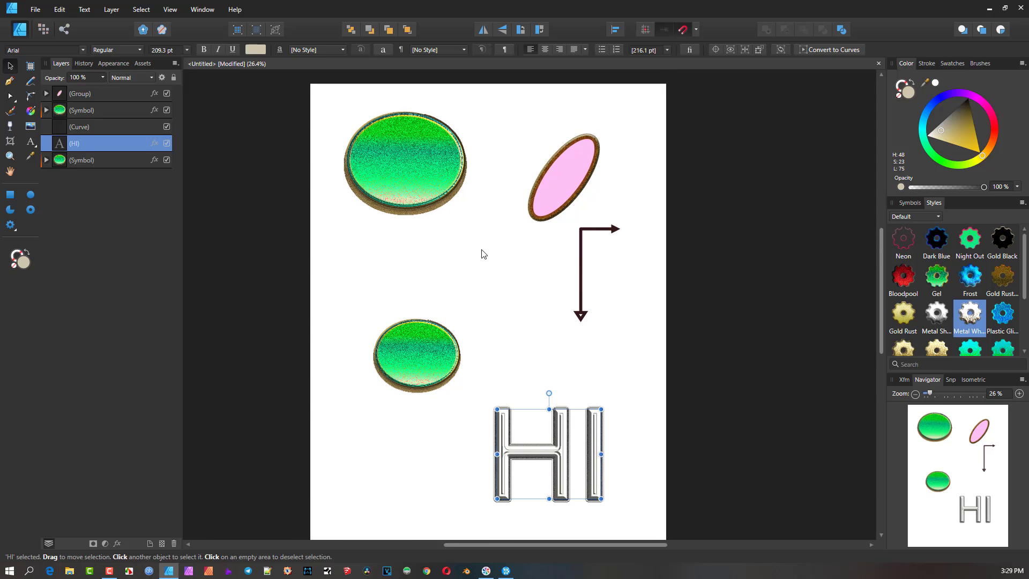
- Move the larger green symbol down over the smaller one, and place the tilted pink ellipse on its upper edge
left_click(951, 380)
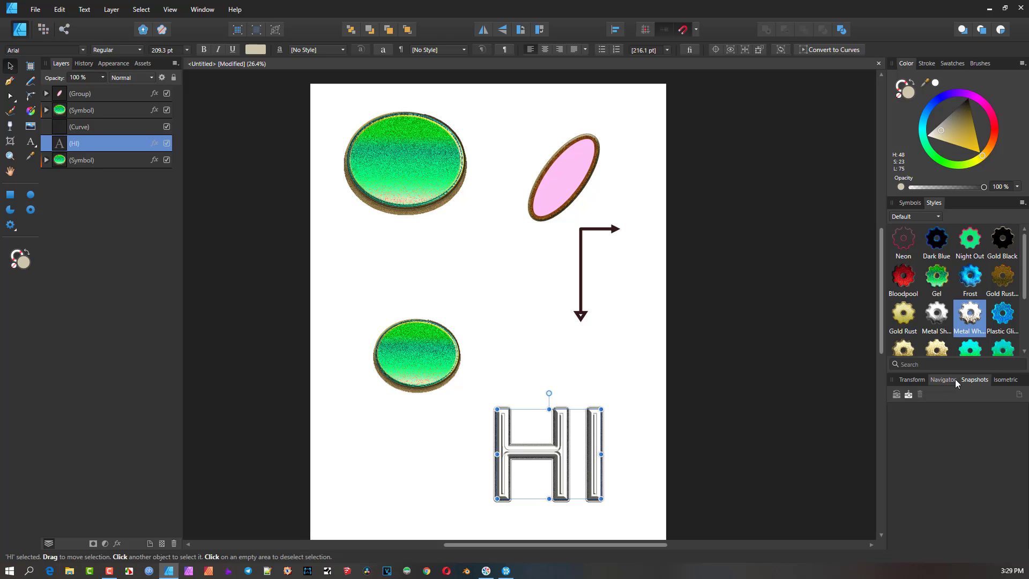
scroll(627, 289, "down", 2)
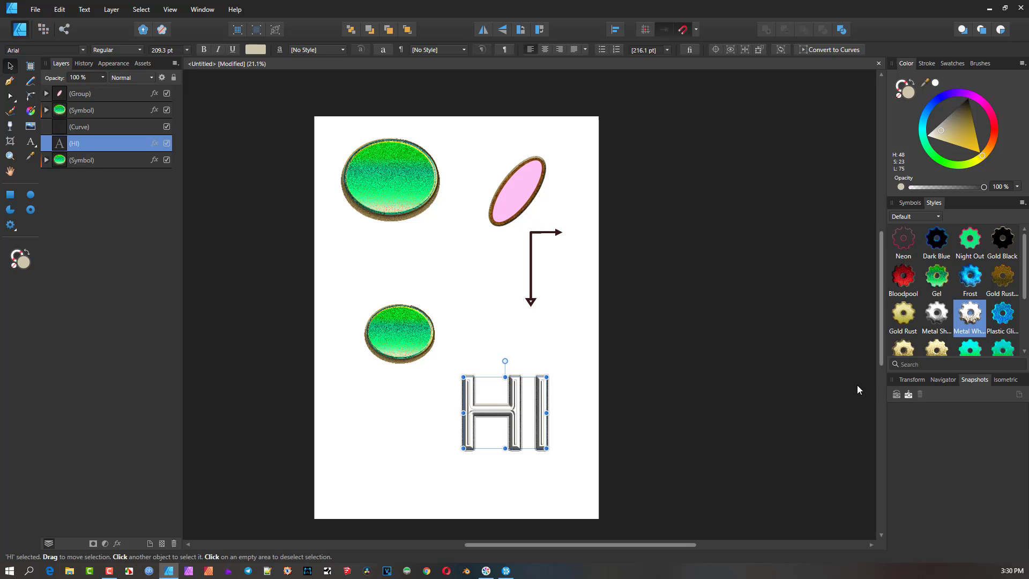
left_click_drag(389, 172, 401, 296)
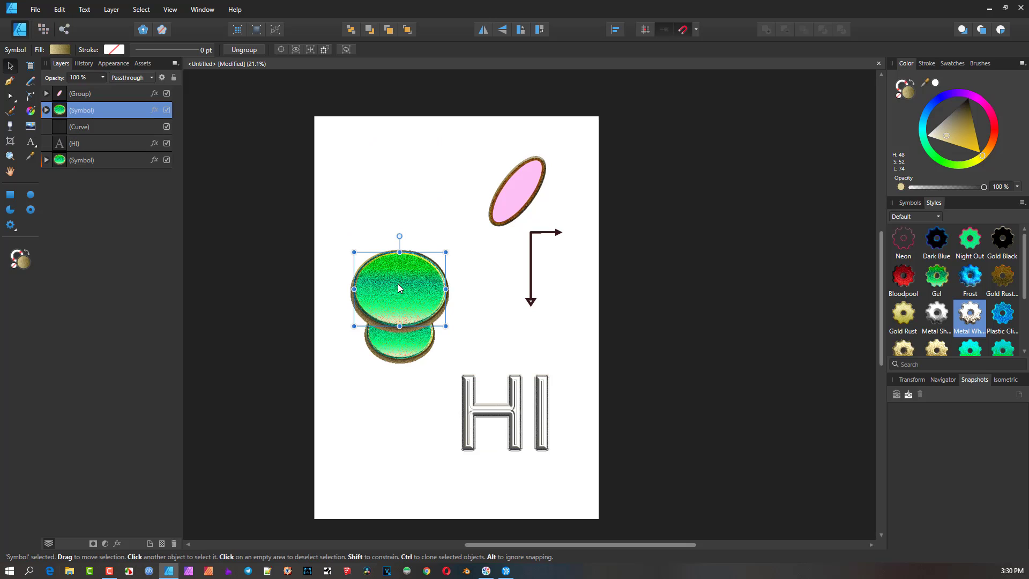
left_click_drag(530, 195, 435, 244)
scroll(412, 269, "up", 2)
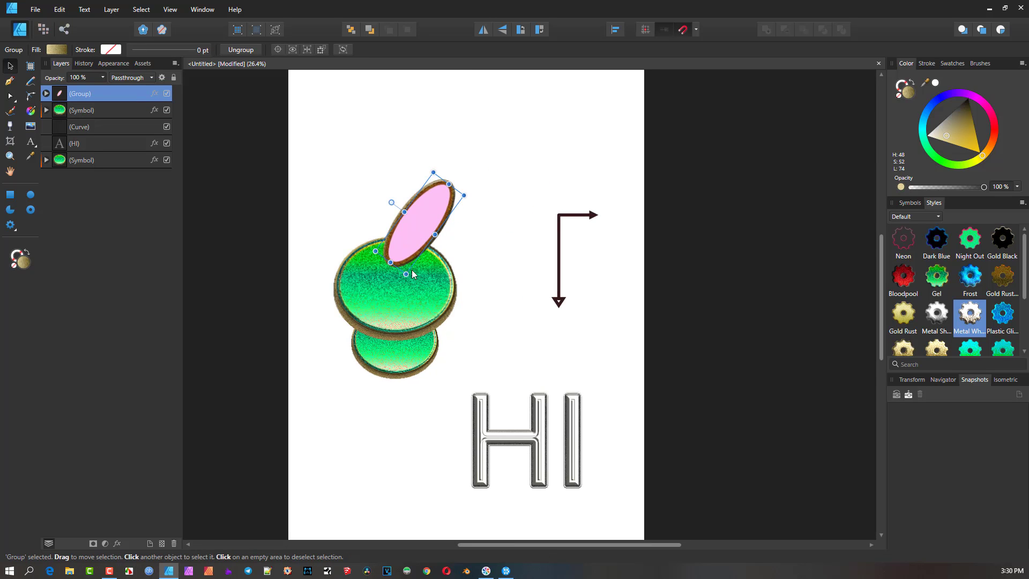
- Save the current arrangement as a document snapshot named "IIKE 1"
left_click(910, 394)
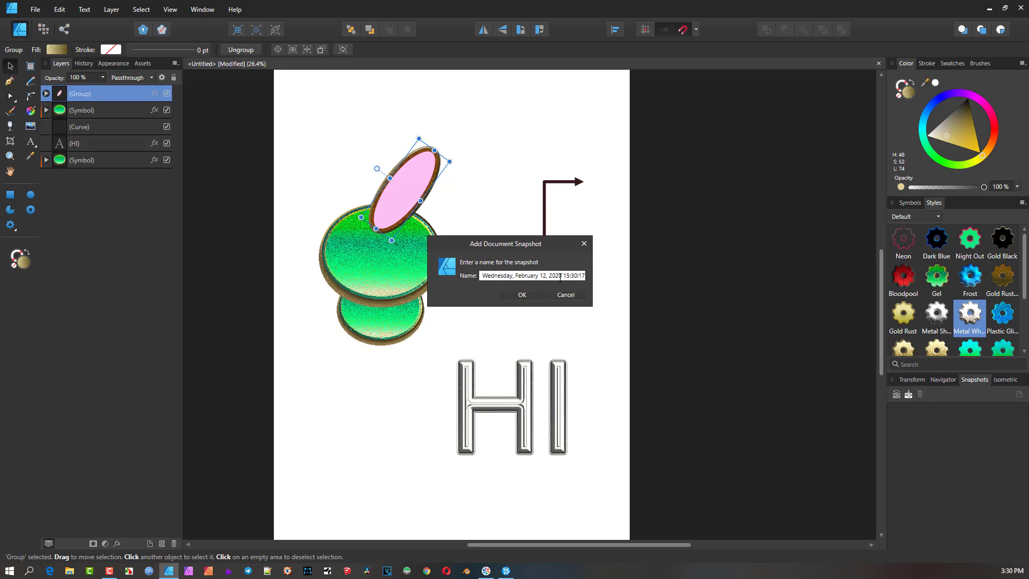
double_click(557, 274)
double_click(557, 274)
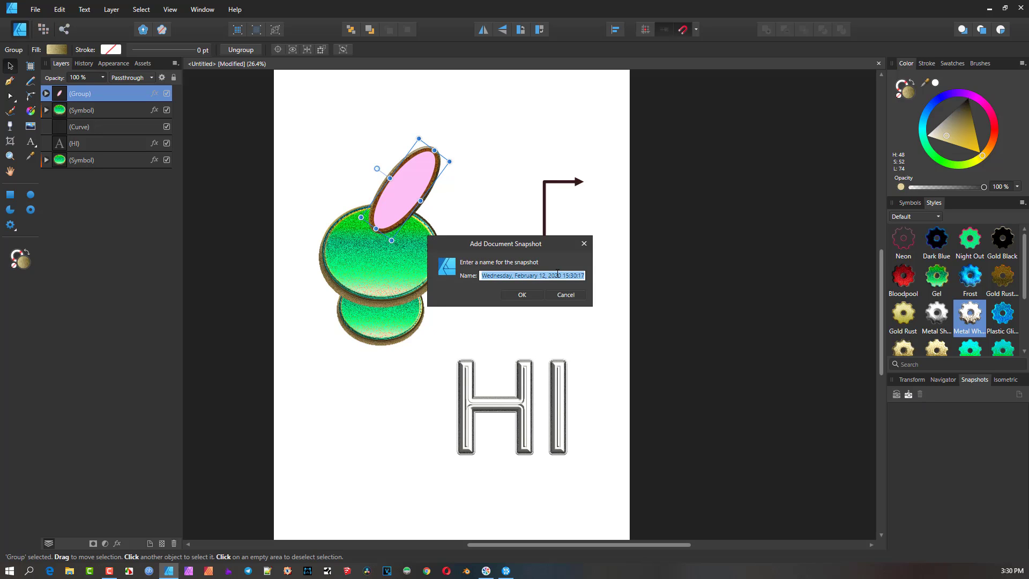
type("IIKE 1")
key("Return")
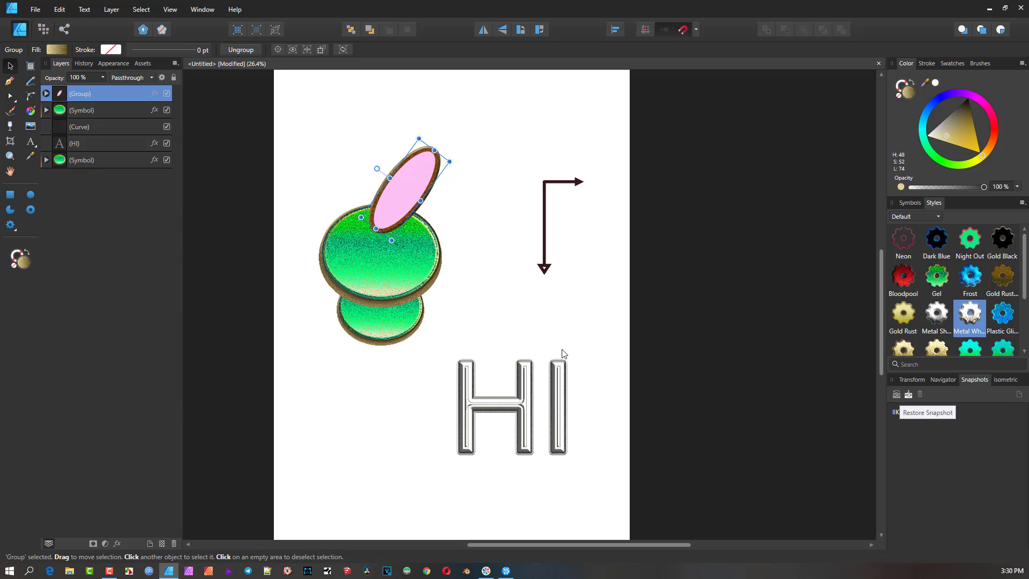
- Move the HI text directly beneath the green symbols, and the tilted ellipse onto the larger symbol's lower right edge
left_click_drag(523, 403, 407, 382)
left_click_drag(408, 203, 430, 275)
- Bring the larger green symbol to the front, and shift it down and right over the tilted ellipse
left_click(382, 262)
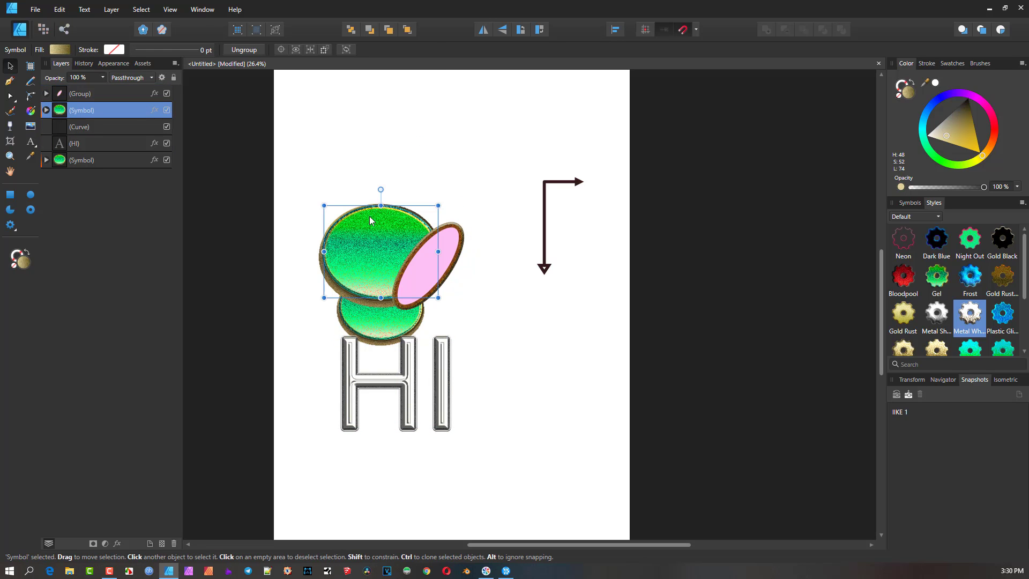
left_click(407, 29)
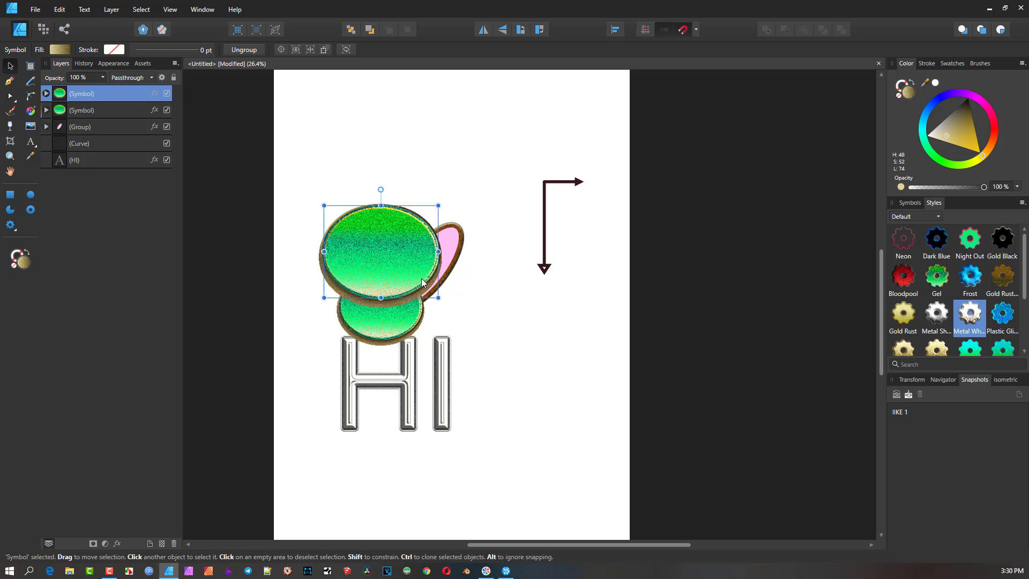
left_click_drag(449, 262, 482, 295)
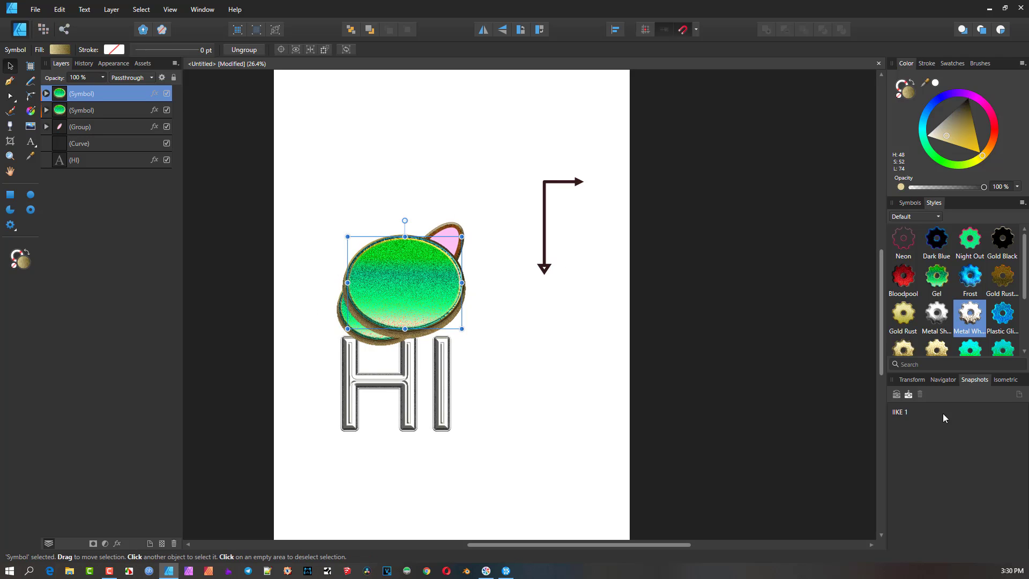
- Save the current arrangement as a second document snapshot named "Sec"
left_click(909, 395)
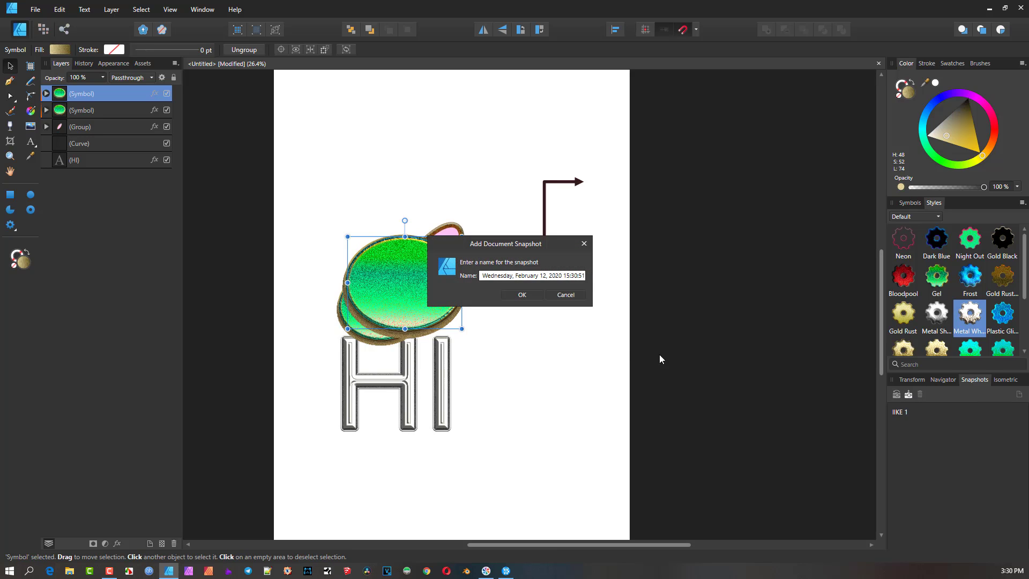
triple_click(547, 275)
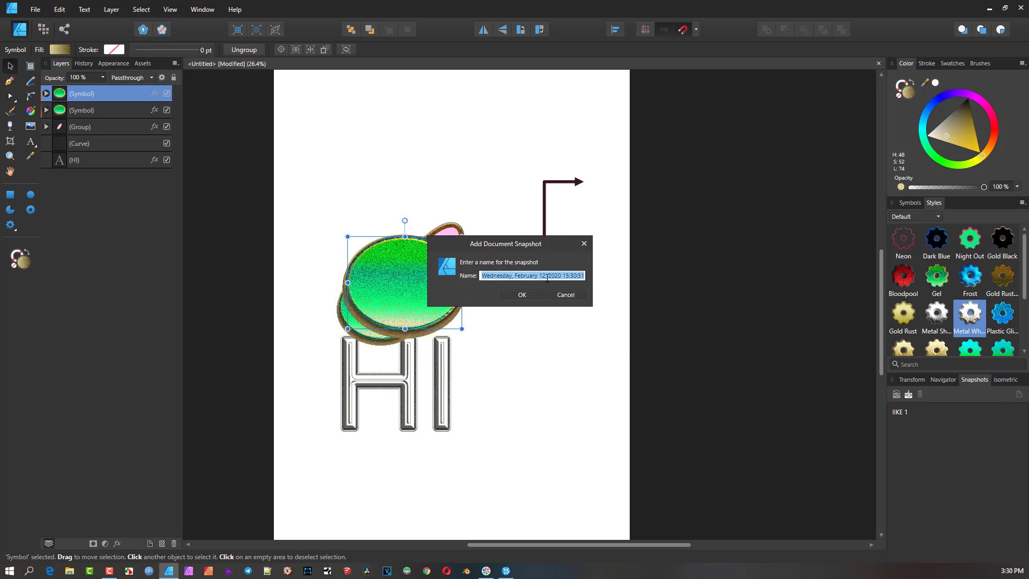
type("Se")
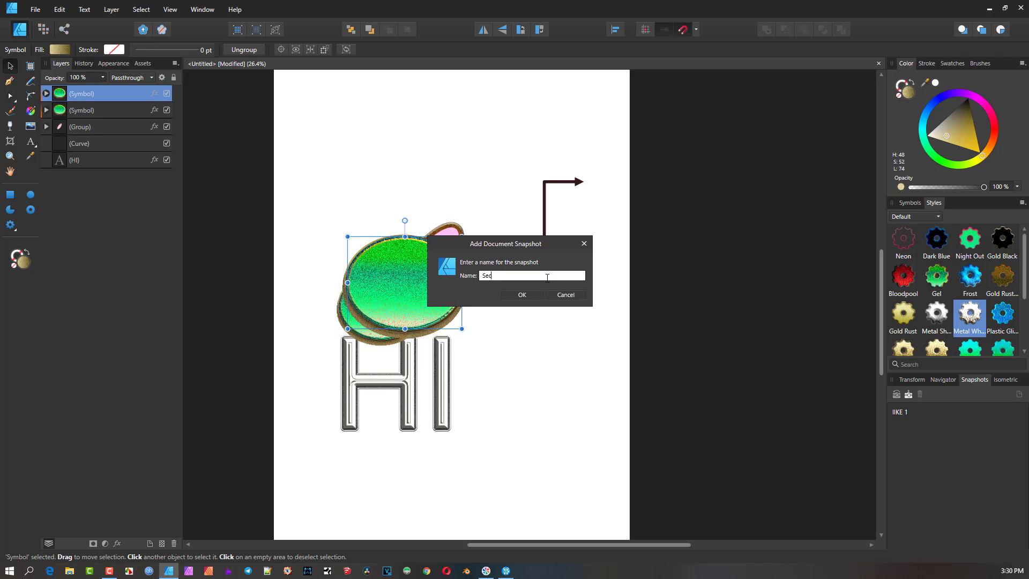
type("c")
key("Return")
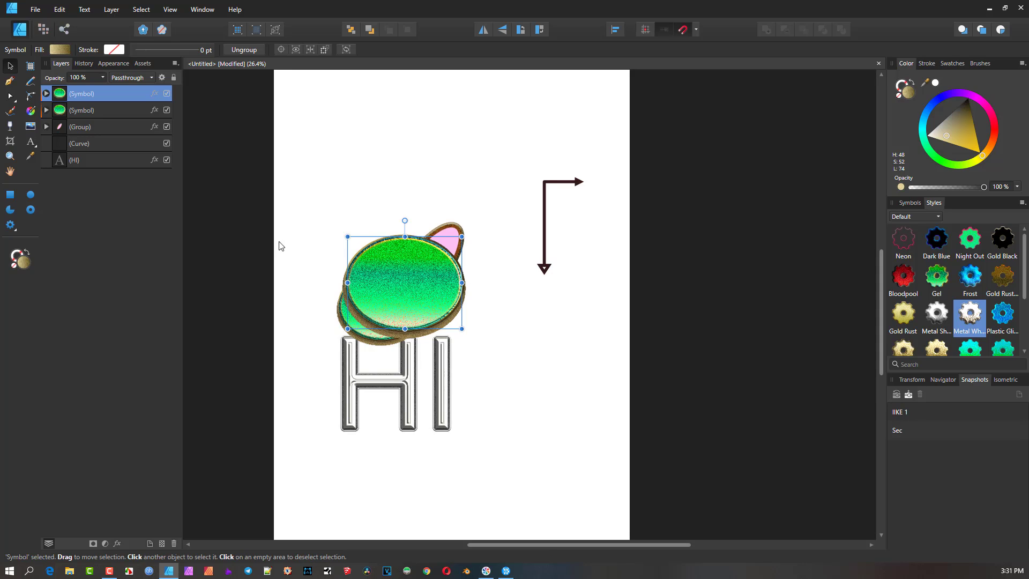
- Alternate the document between the IIKE 1 and Sec snapshots twice, finishing with Sec restored
left_click(899, 413)
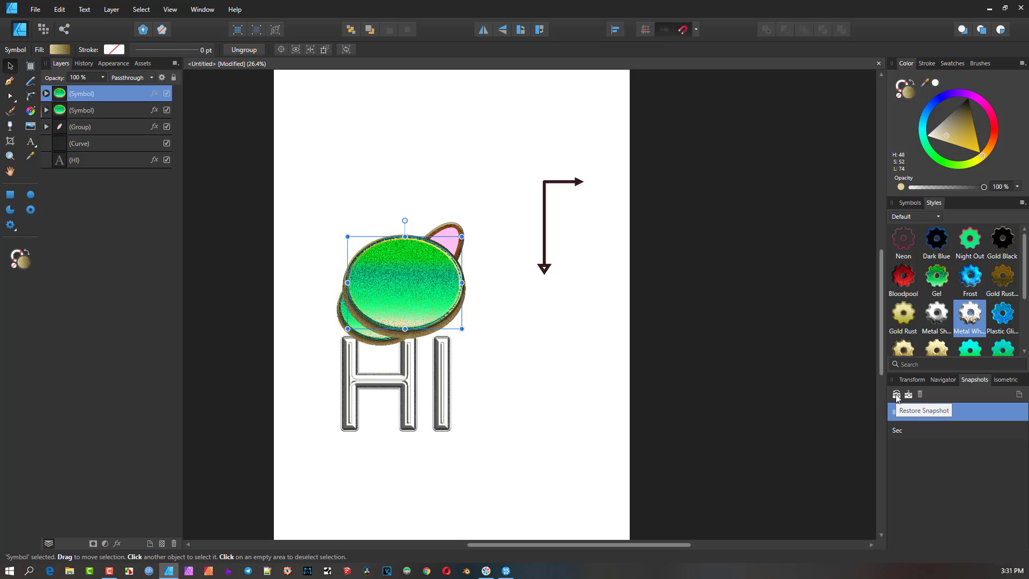
left_click(897, 395)
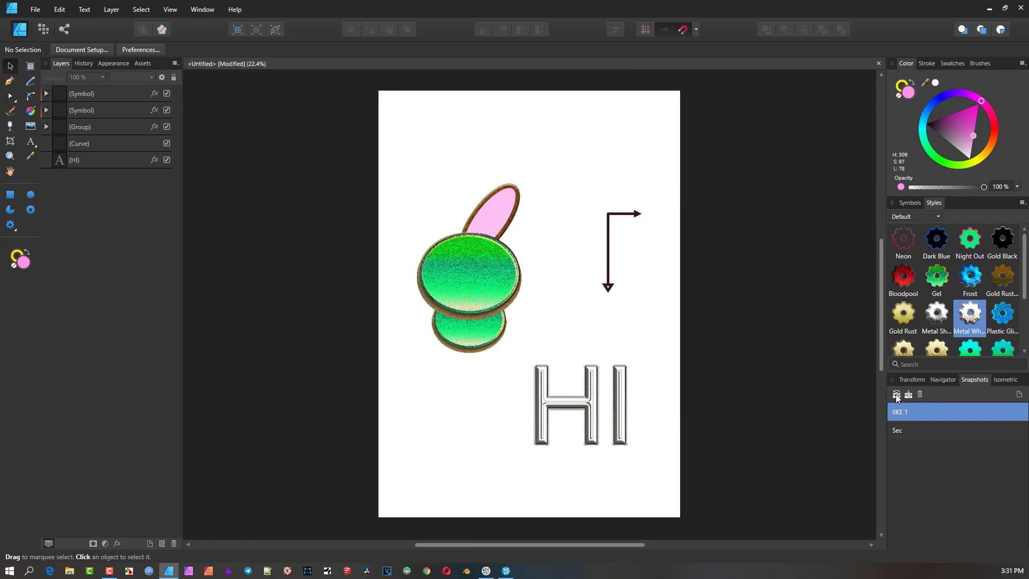
left_click(897, 428)
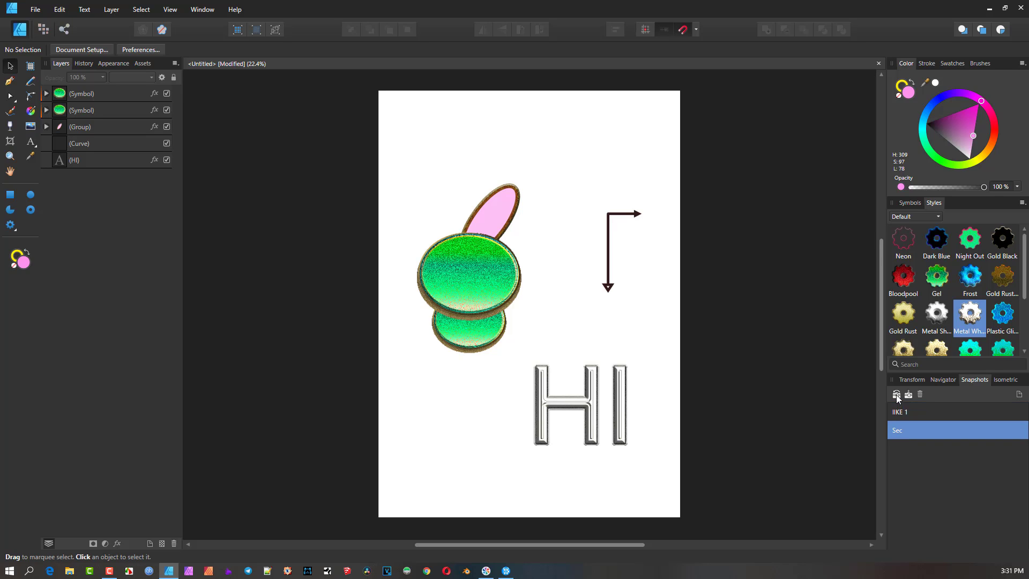
left_click(896, 394)
left_click(899, 417)
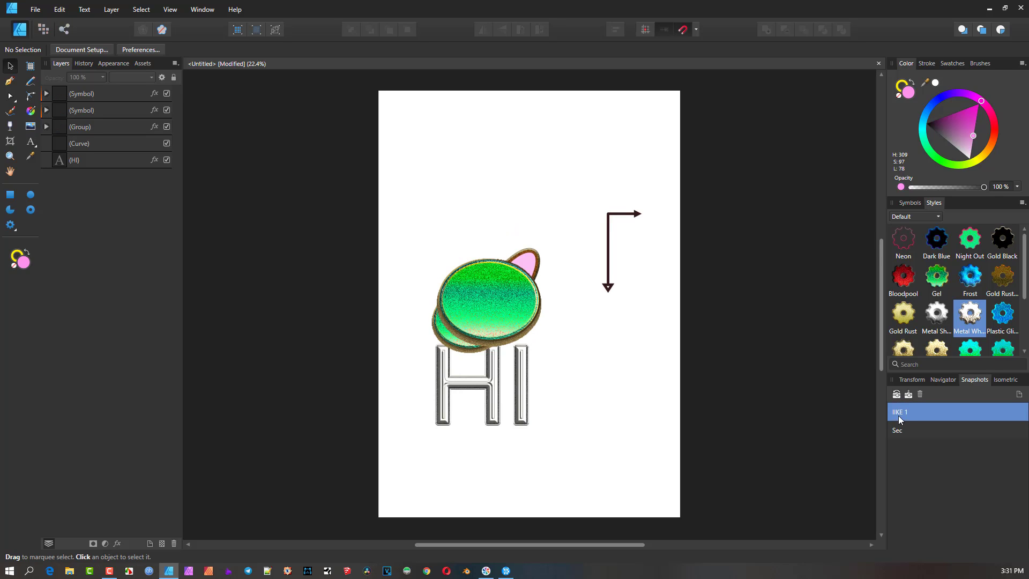
left_click(896, 394)
left_click(898, 429)
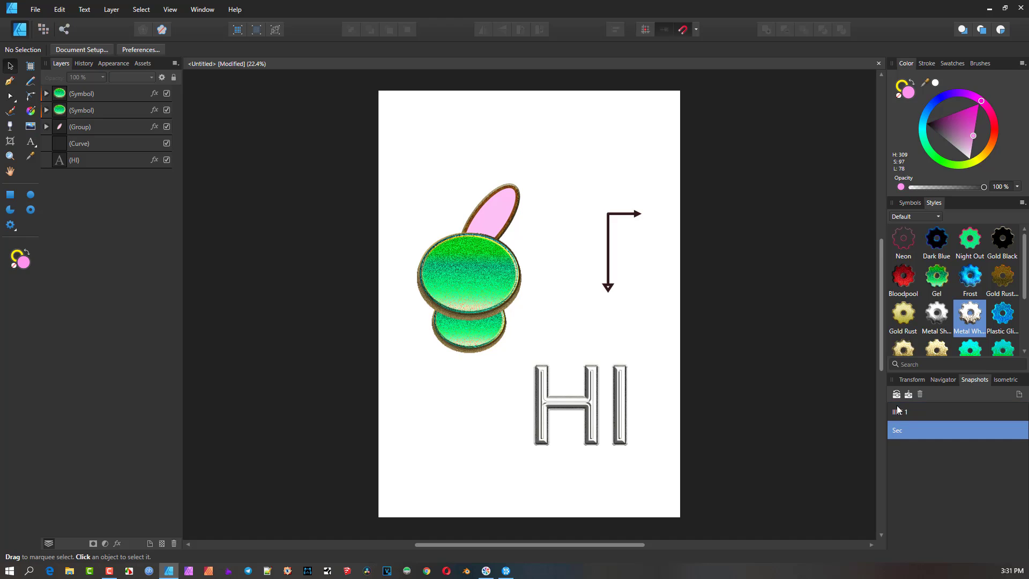
left_click(897, 395)
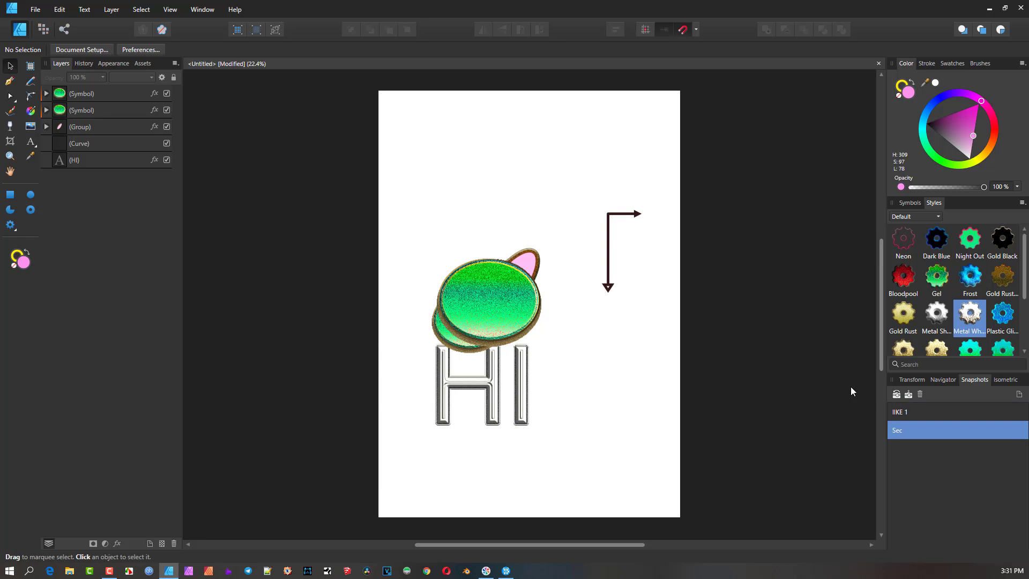
- Copy the two green symbols, the pink ellipse group and the HI text into a new document created from the clipboard
scroll(673, 325, "down", 1)
left_click_drag(647, 322, 536, 327)
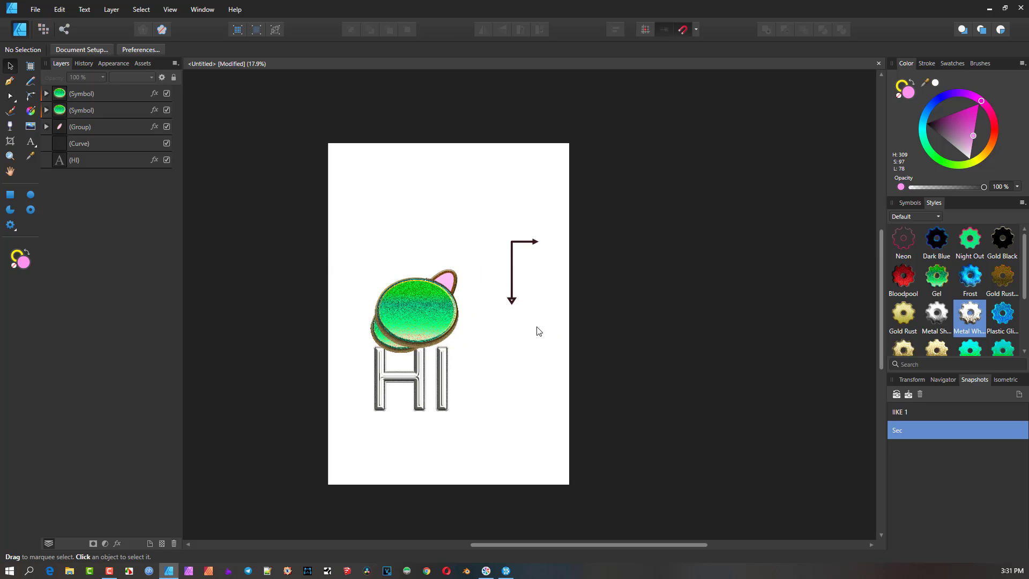
left_click_drag(306, 241, 508, 459)
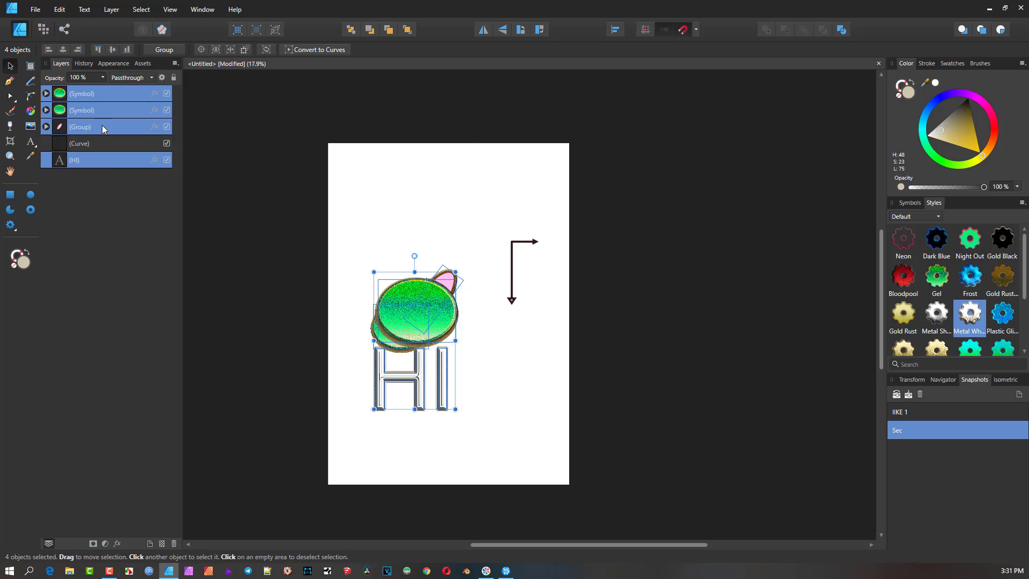
left_click(33, 14)
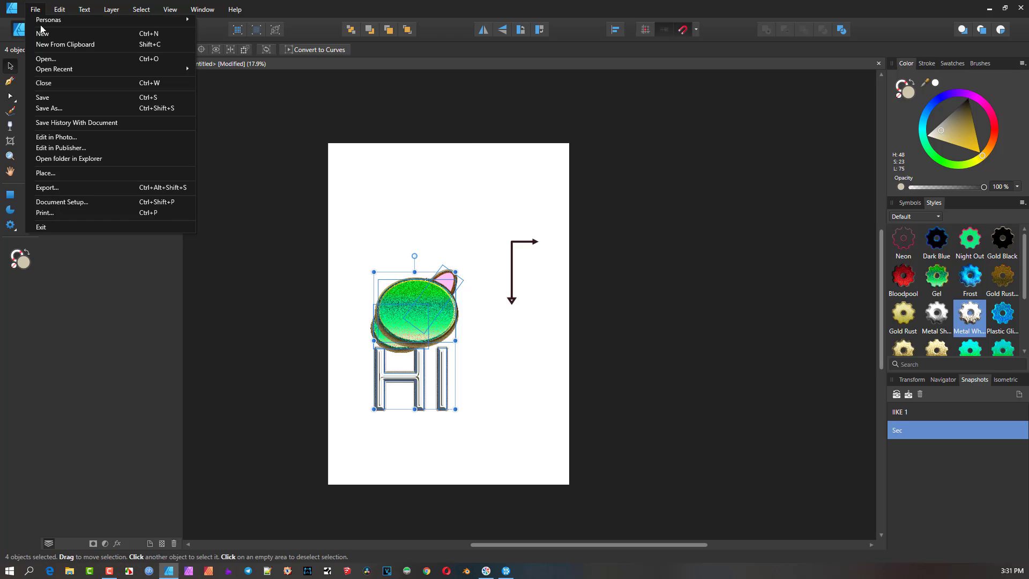
left_click(92, 46)
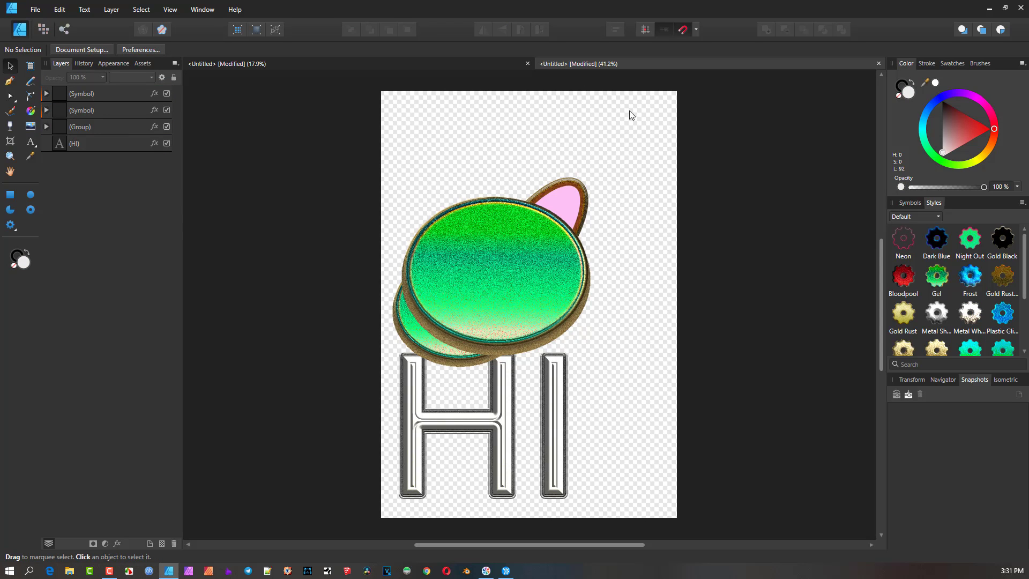
- Return to the original document and restore its IIKE 1 snapshot
left_click(359, 60)
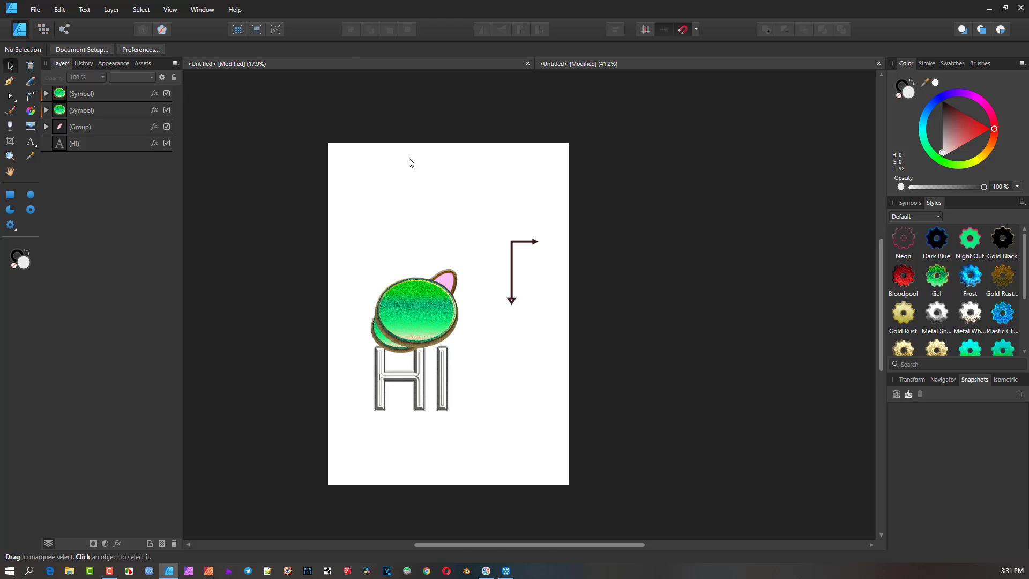
left_click(912, 432)
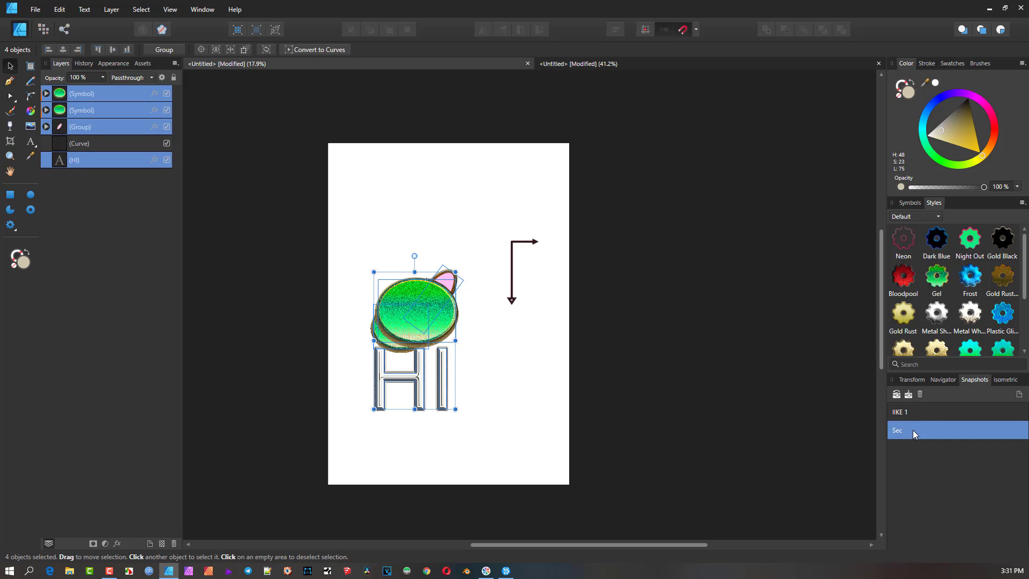
left_click(915, 410)
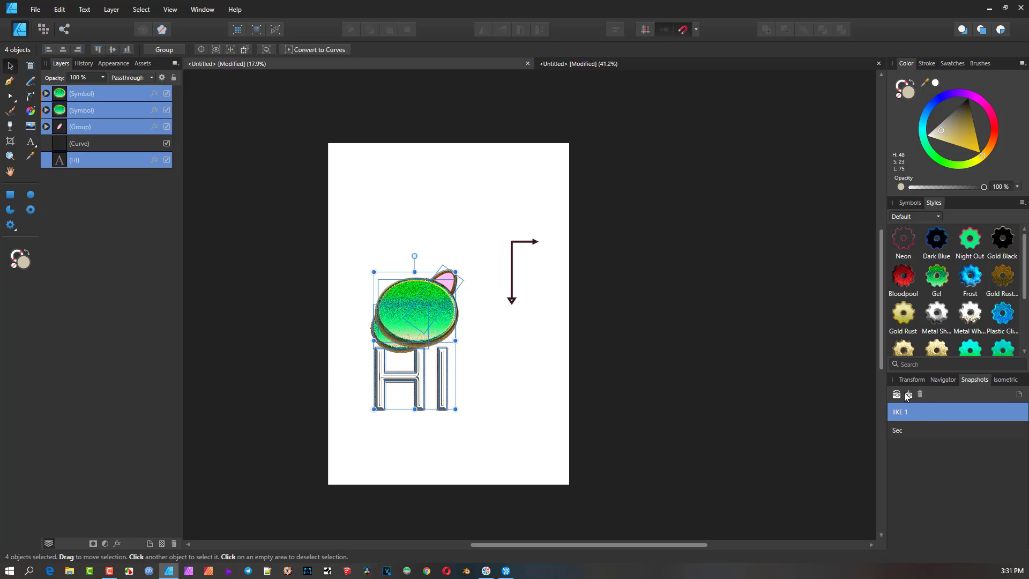
left_click(897, 395)
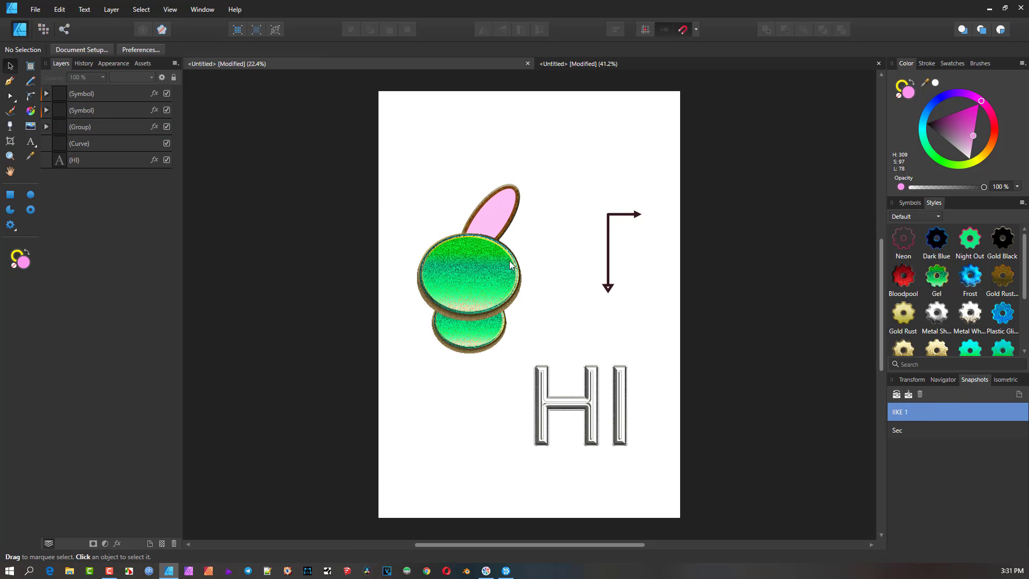
- Switch to the document created from the clipboard and close it without saving
left_click(609, 61)
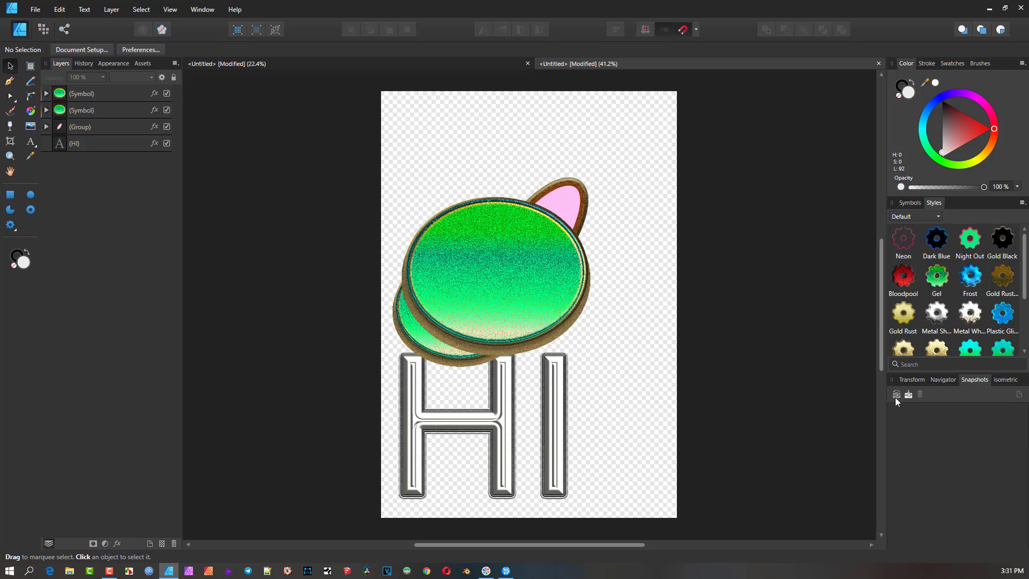
left_click(879, 63)
left_click(515, 293)
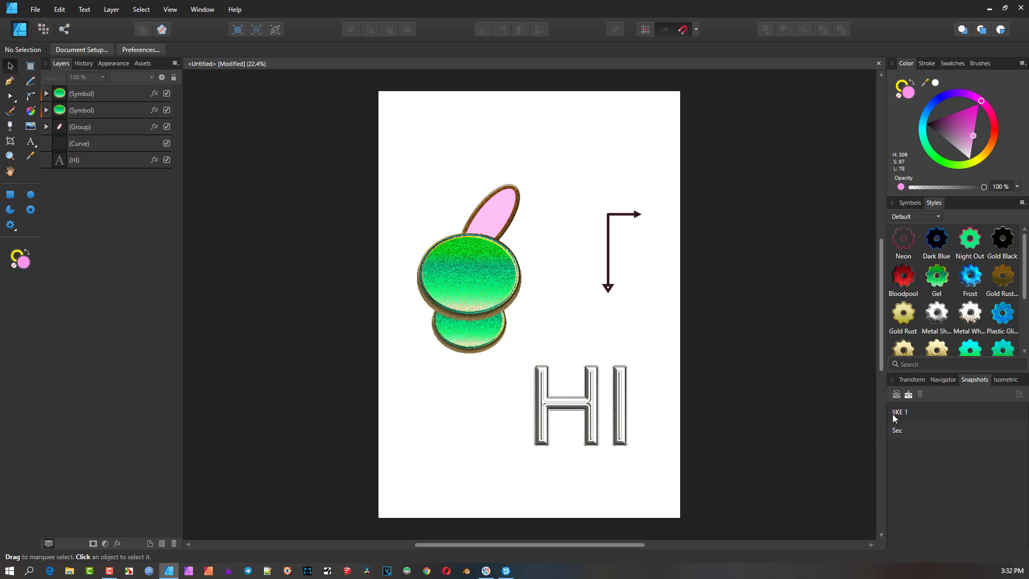
- Restore the Sec snapshot in the original document
left_click(908, 412)
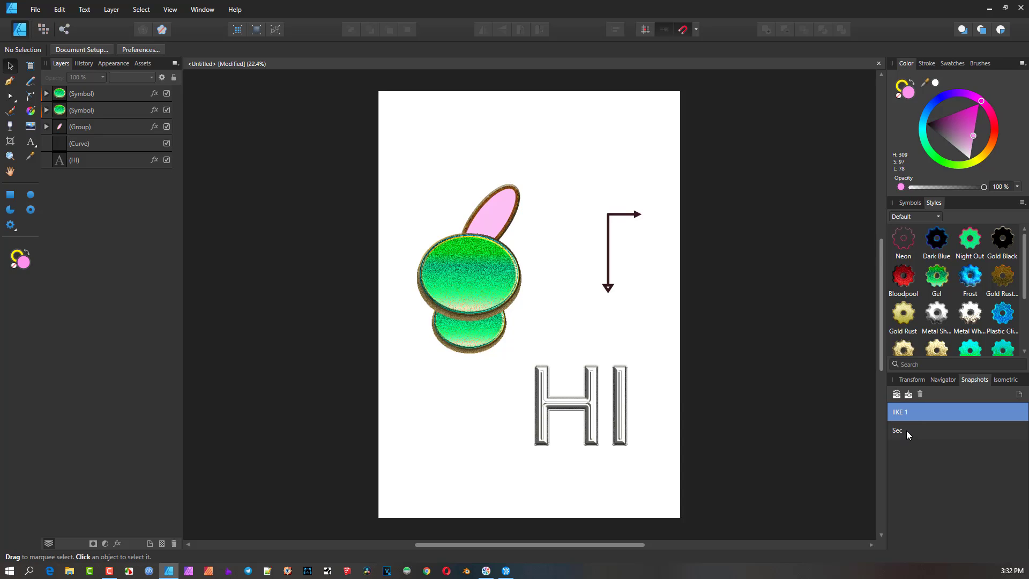
left_click(906, 430, "shift")
left_click(904, 430)
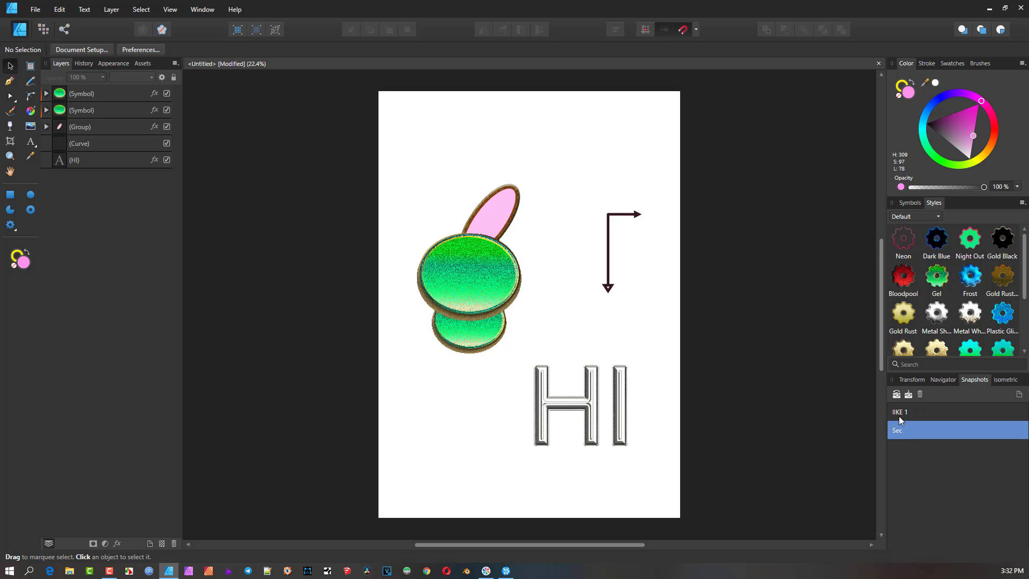
left_click(899, 394)
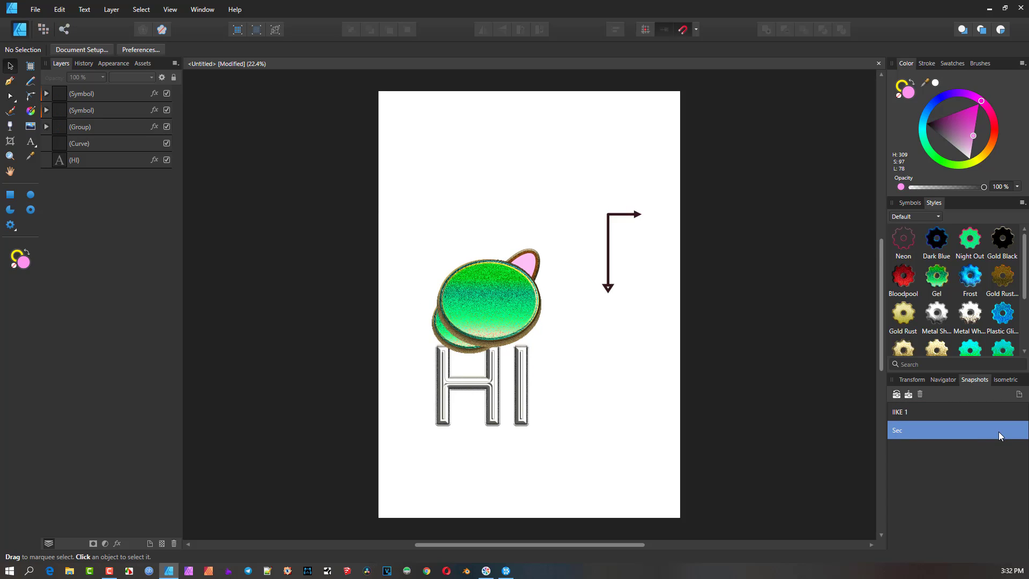
- Delete both the IIKE 1 and Sec snapshots, and clear all five objects from the page
left_click(941, 411, "shift")
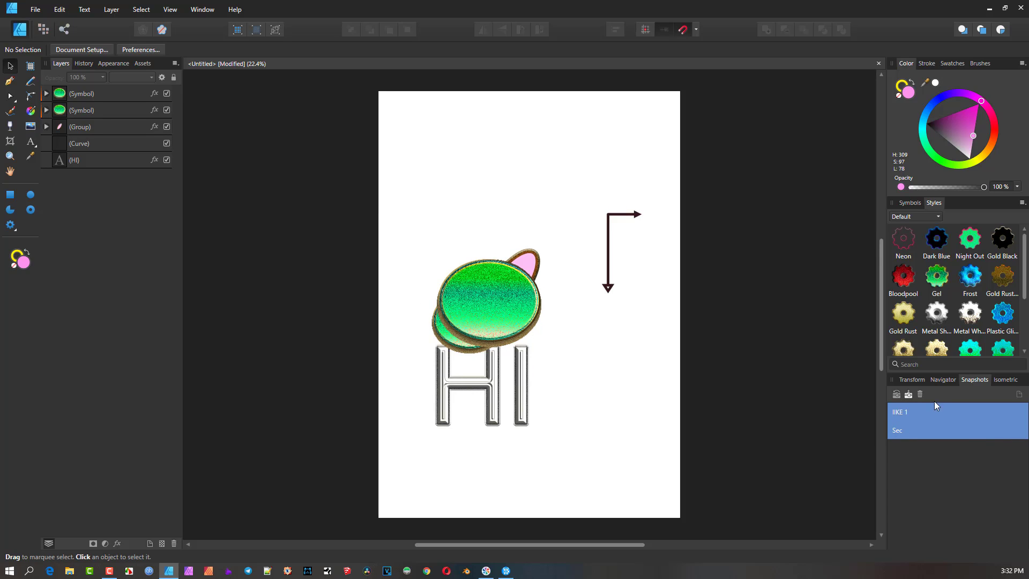
left_click(920, 394)
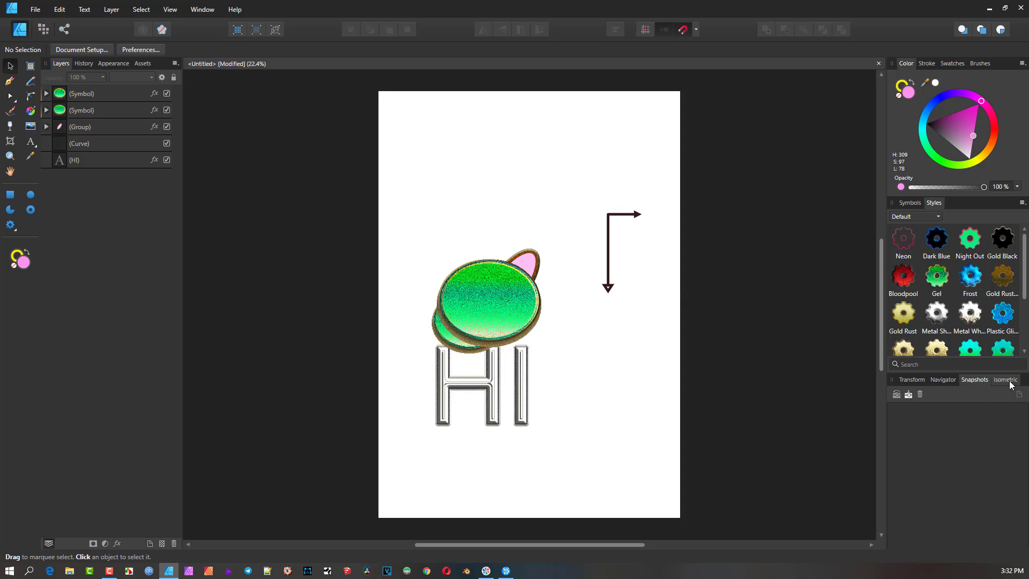
left_click_drag(361, 177, 764, 492)
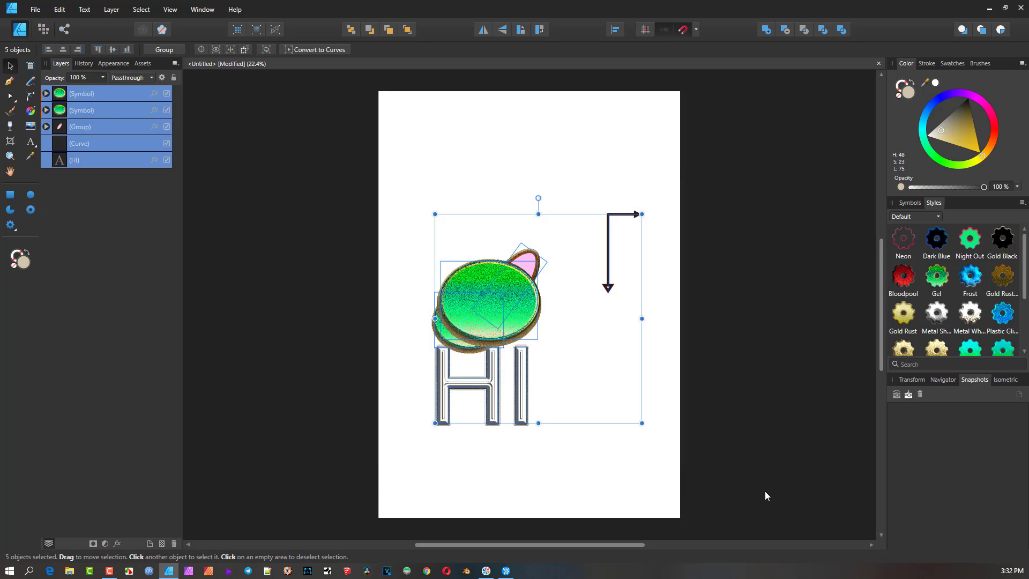
key("Delete")
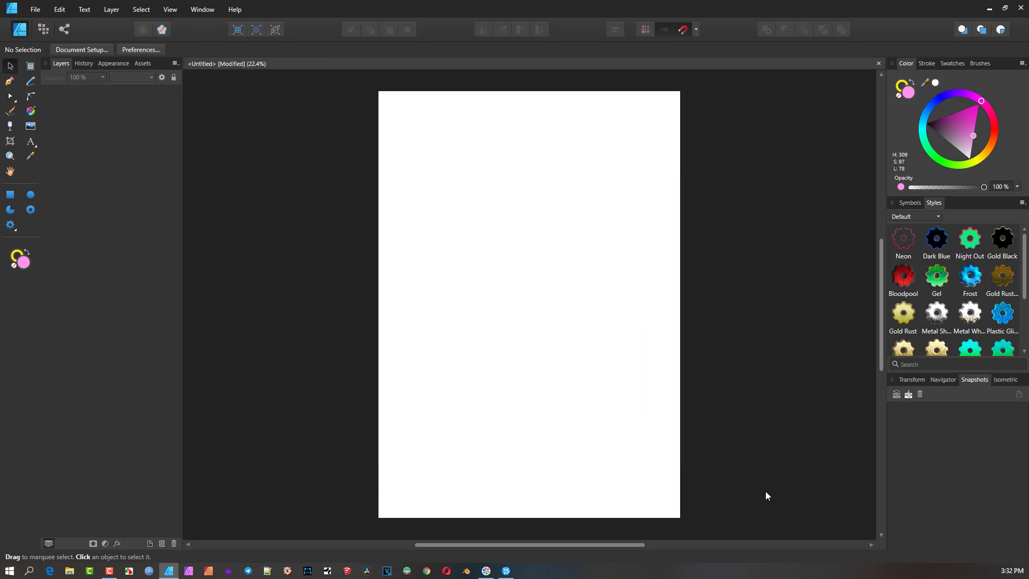
- Float the Isometric panel beside the page, and modify the current grid to an isometric one with its settings moved off the page
left_click(1007, 380)
left_click_drag(1007, 354, 221, 135)
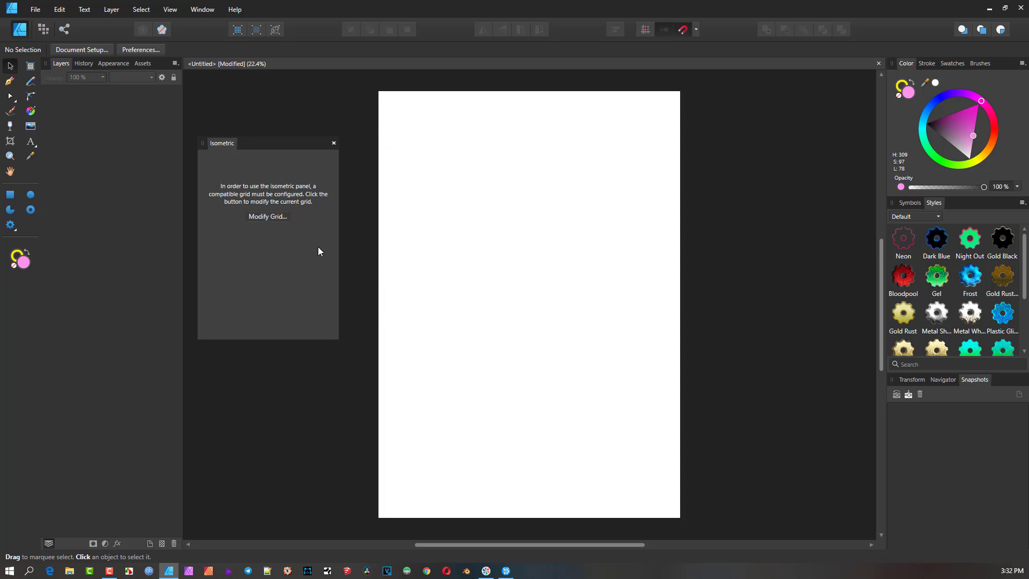
left_click(264, 217)
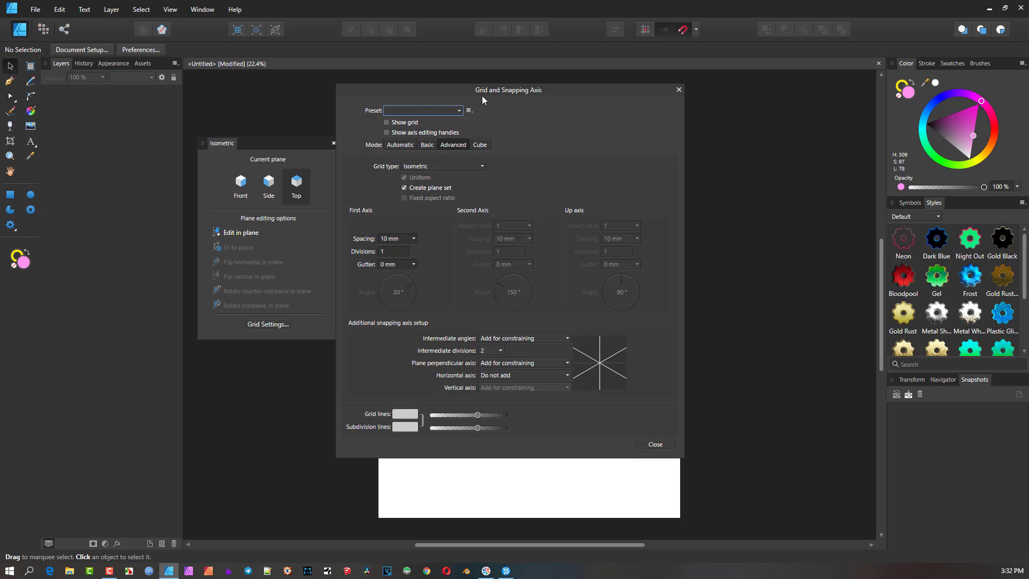
left_click_drag(521, 93, 699, 90)
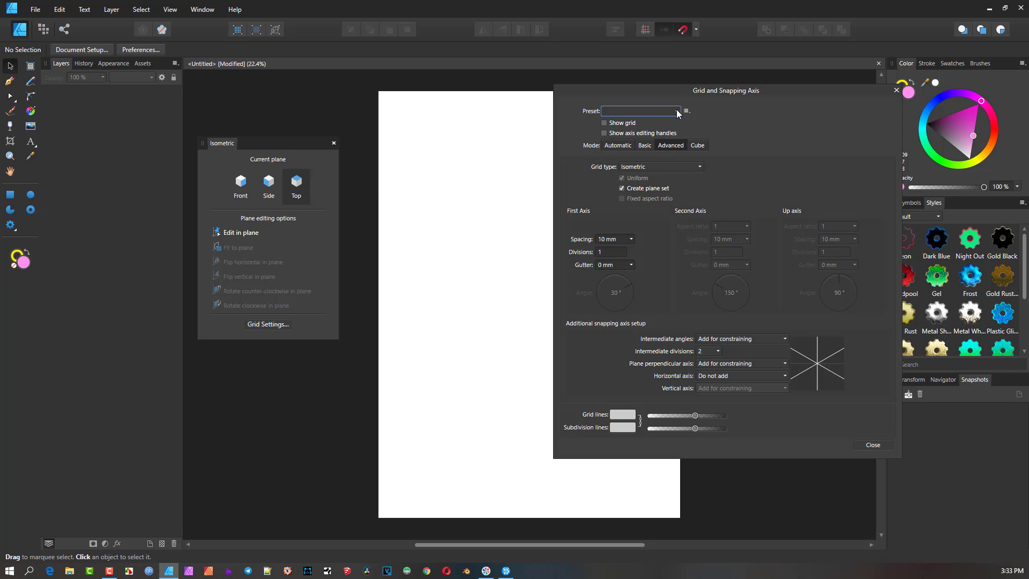
- Show the grid, and go through the Automatic, Basic and Advanced modes to set the grid mode to Cube
left_click(604, 122)
left_click(624, 146)
left_click(644, 146)
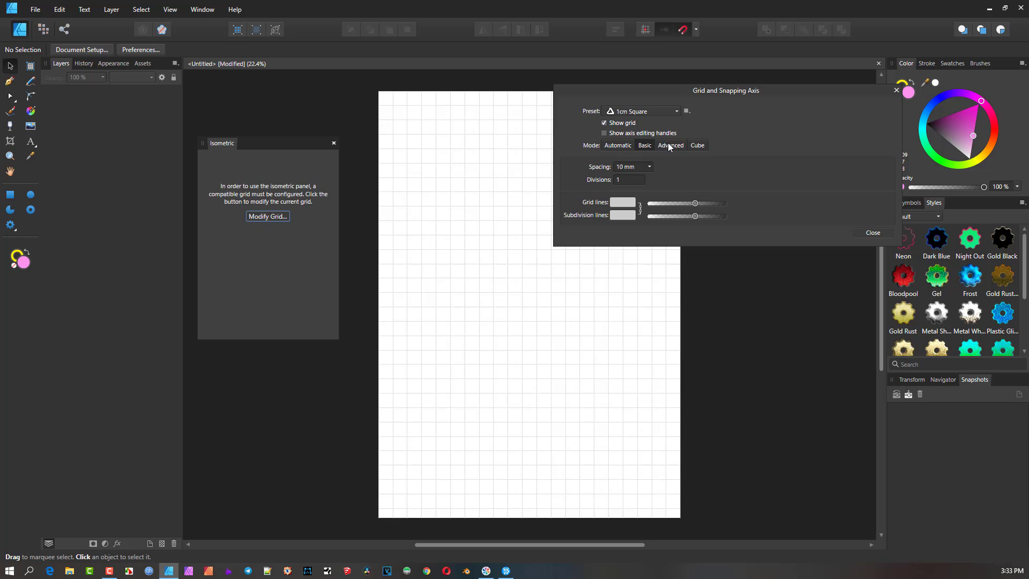
left_click(669, 146)
left_click(698, 145)
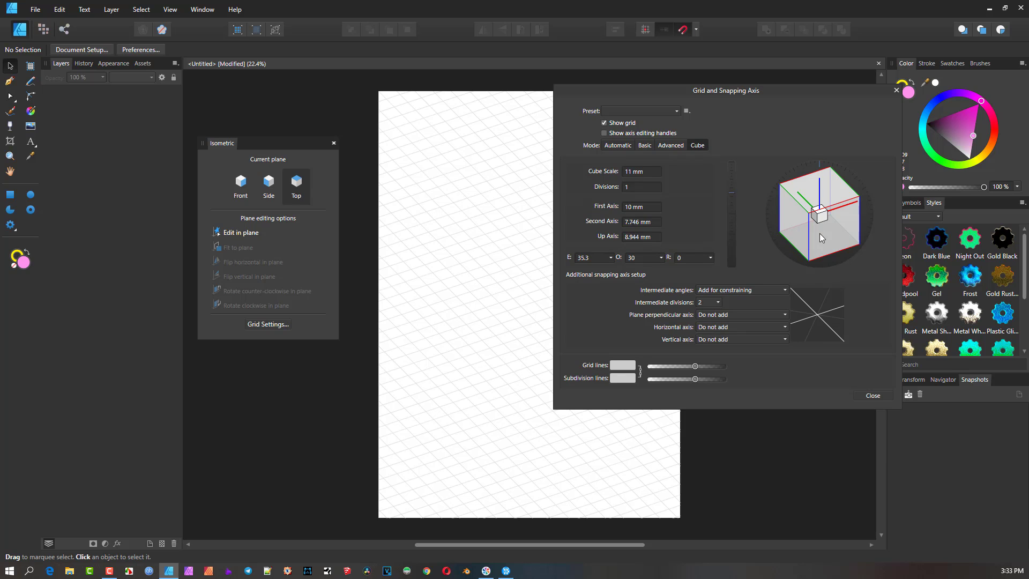
- Turn the grid cube freely, and set its R angle to -60 and its O angle to 20
left_click_drag(820, 235, 821, 193)
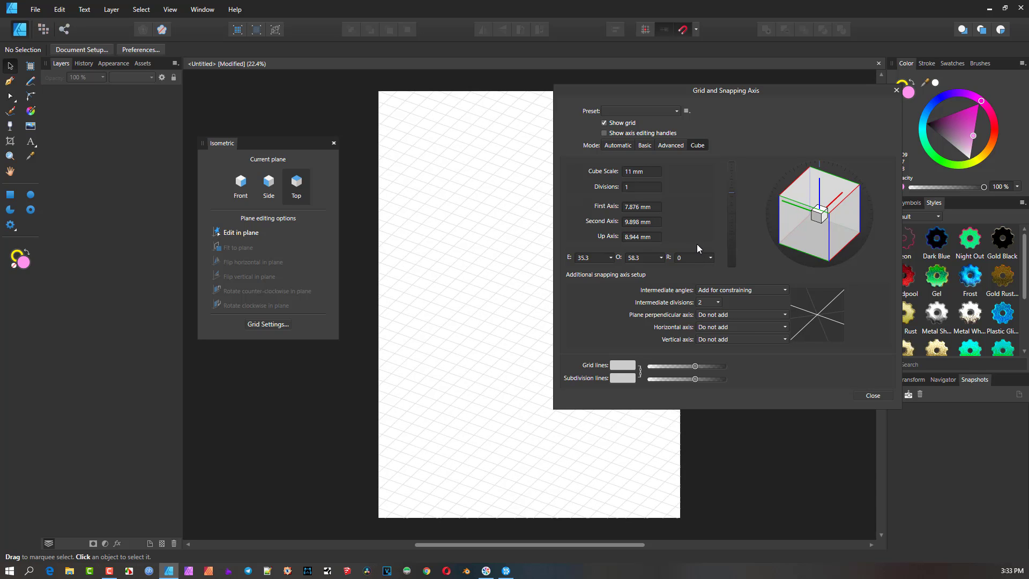
left_click(711, 258)
left_click_drag(712, 274, 700, 273)
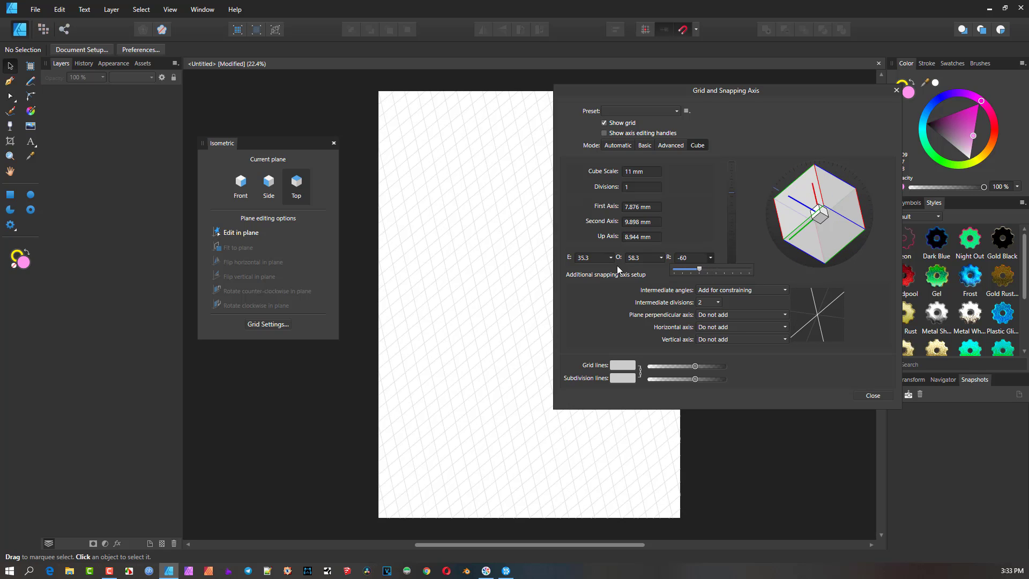
left_click(661, 258)
left_click_drag(664, 272, 657, 268)
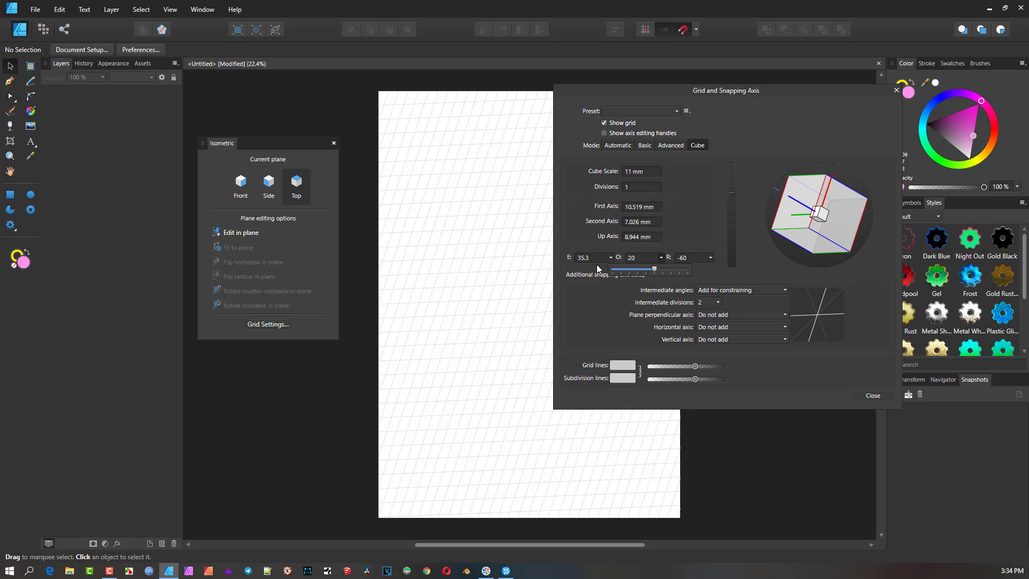
- Set the grid cube's O angle to -60 and its R angle to 0
left_click_drag(655, 271, 637, 274)
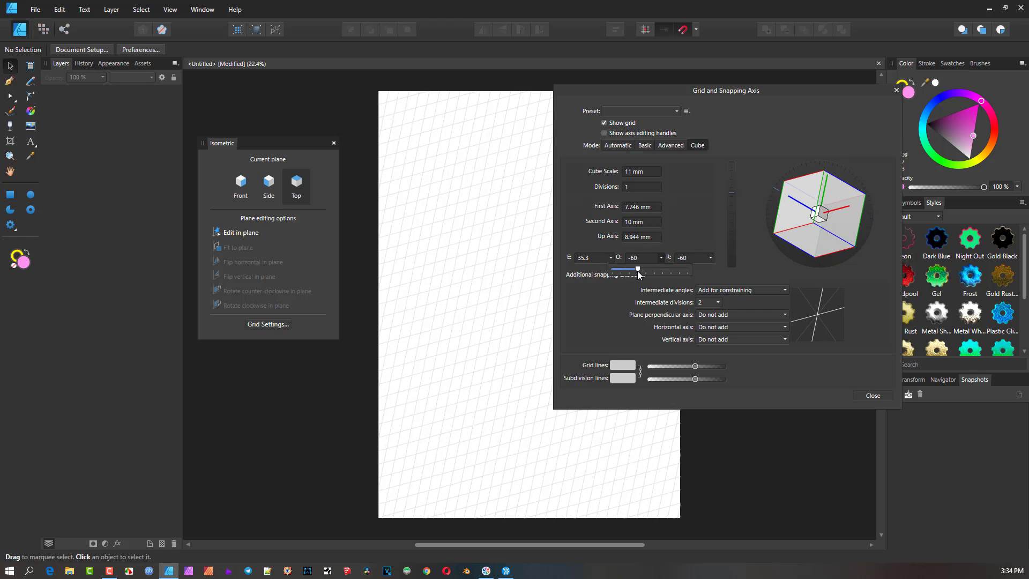
left_click(688, 257)
type("0")
key("Return")
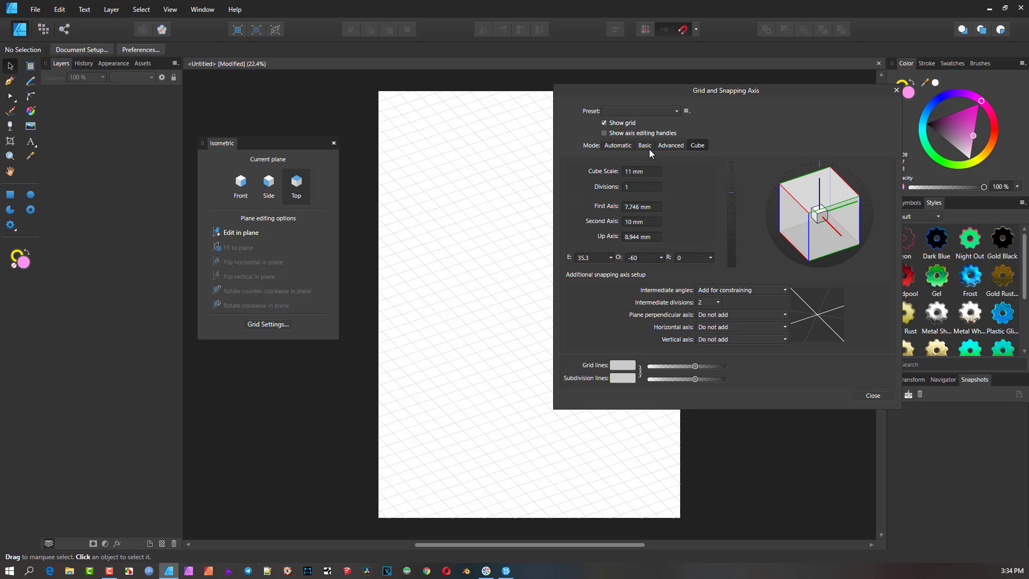
- Set the Cube Scale to 16 mm and close the grid and snapping axis settings
scroll(643, 172, "up", 2)
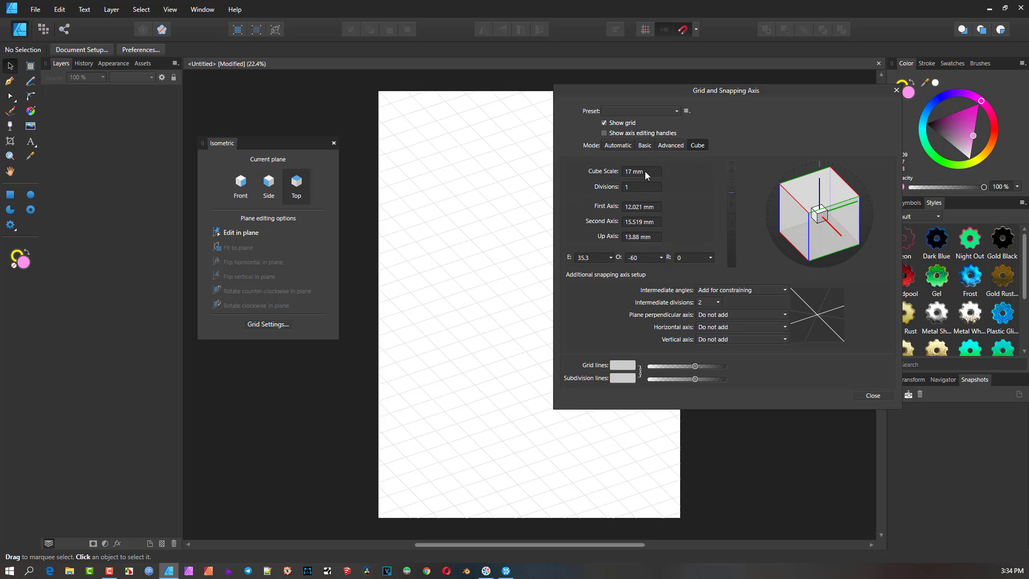
scroll(440, 214, "up", 1)
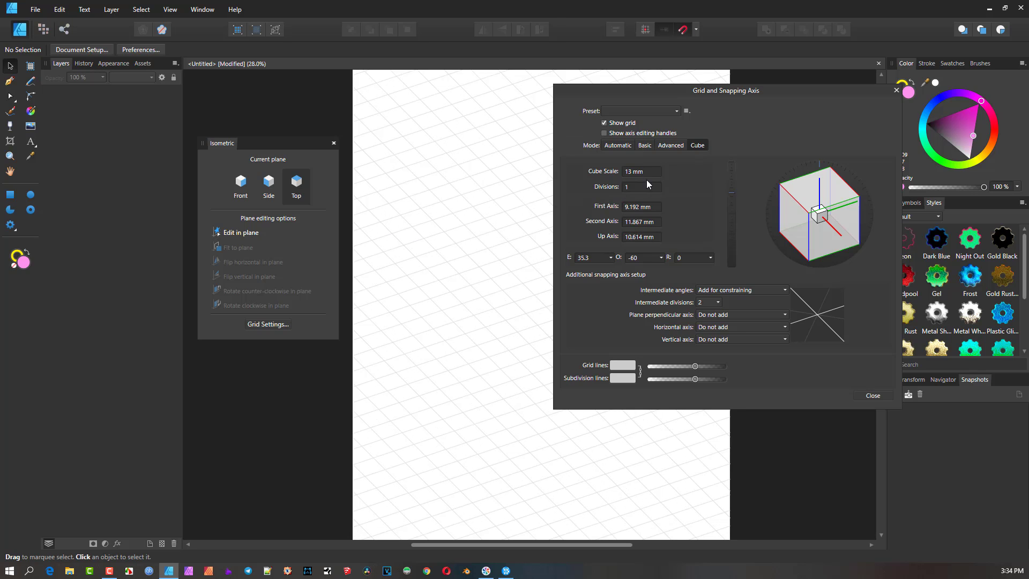
scroll(645, 173, "up", 3)
left_click_drag(828, 92, 783, 115)
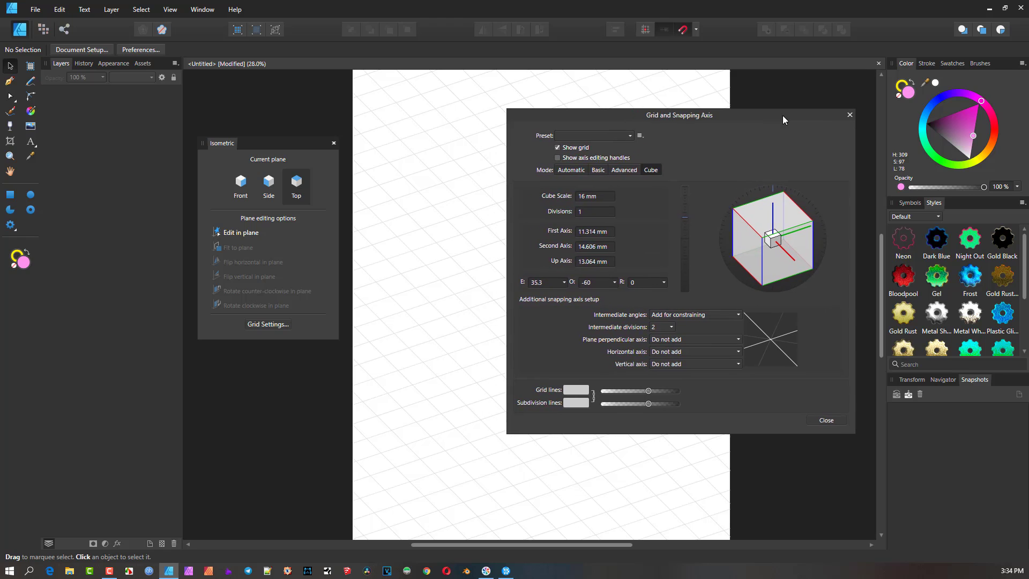
left_click(851, 114)
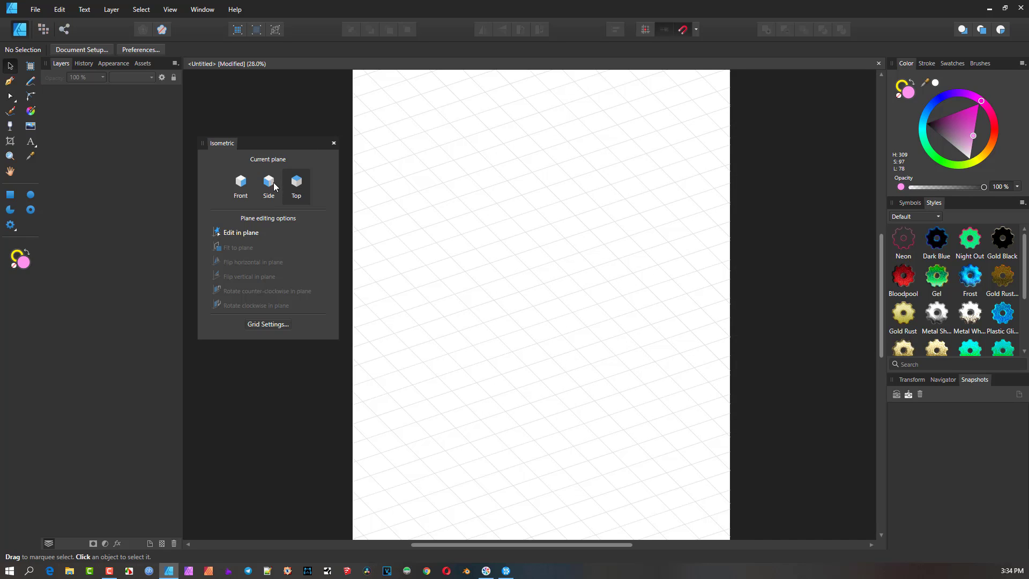
- Compare how the grid looks on the Side, Front and Top planes, ending on Top
left_click(269, 185)
left_click(236, 187)
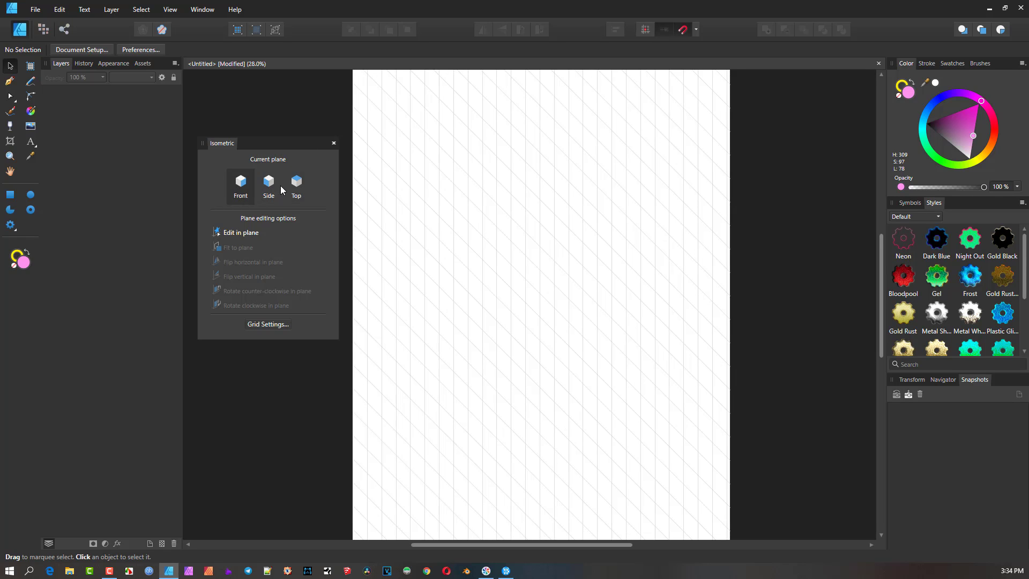
left_click(290, 184)
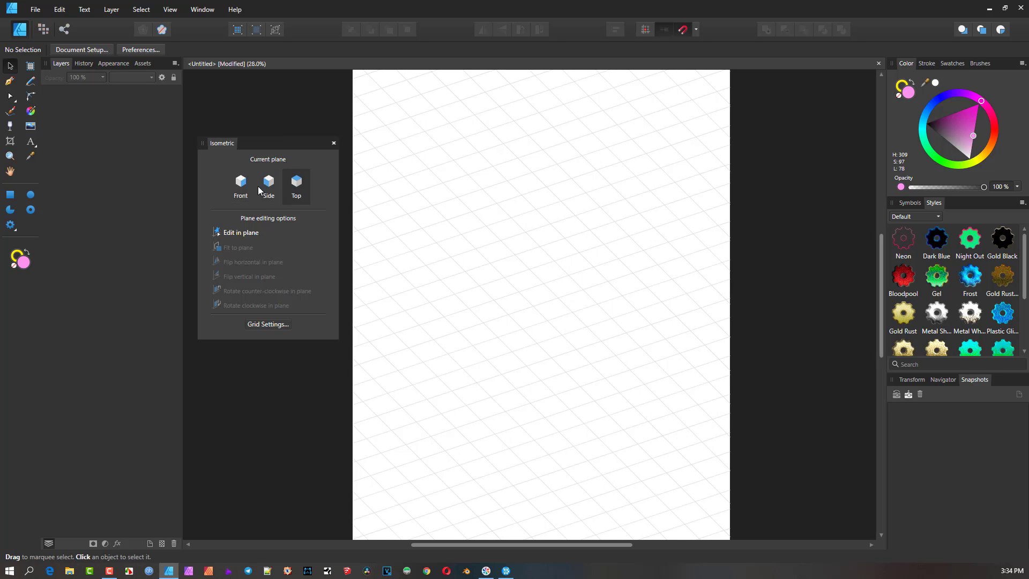
- Draw a pink rectangle in the Top plane on the upper part of the page and fine-tune its outer corner
left_click(230, 237)
left_click(11, 197)
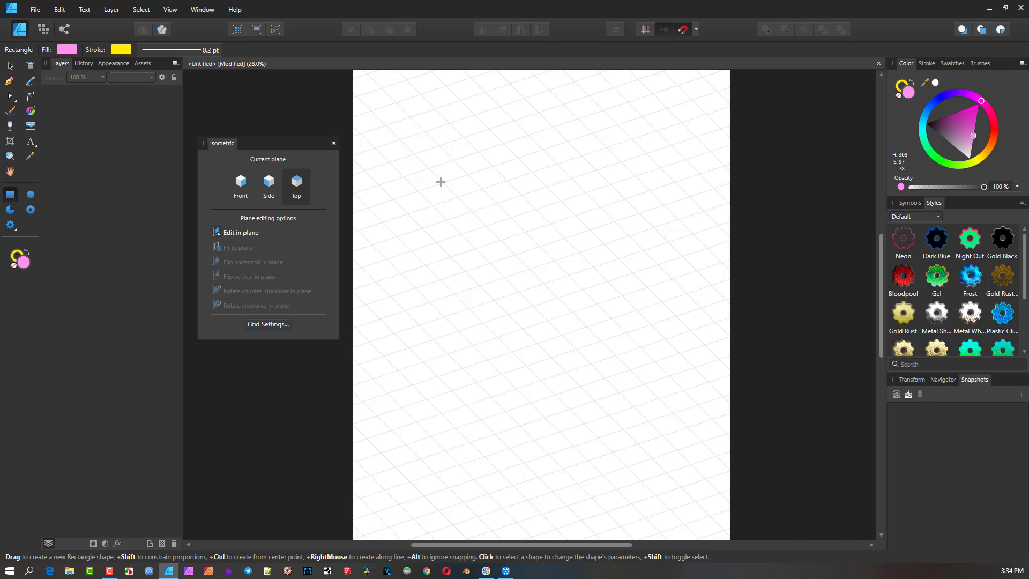
left_click_drag(441, 182, 675, 236)
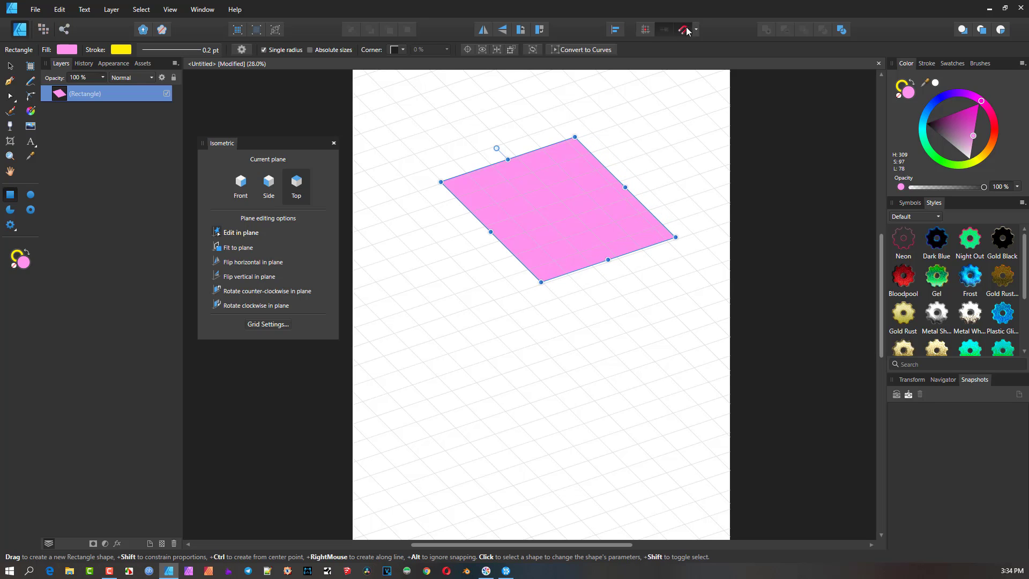
mouse_move(677, 238)
left_mouse_down()
mouse_move(682, 223)
mouse_move(674, 234)
left_mouse_up()
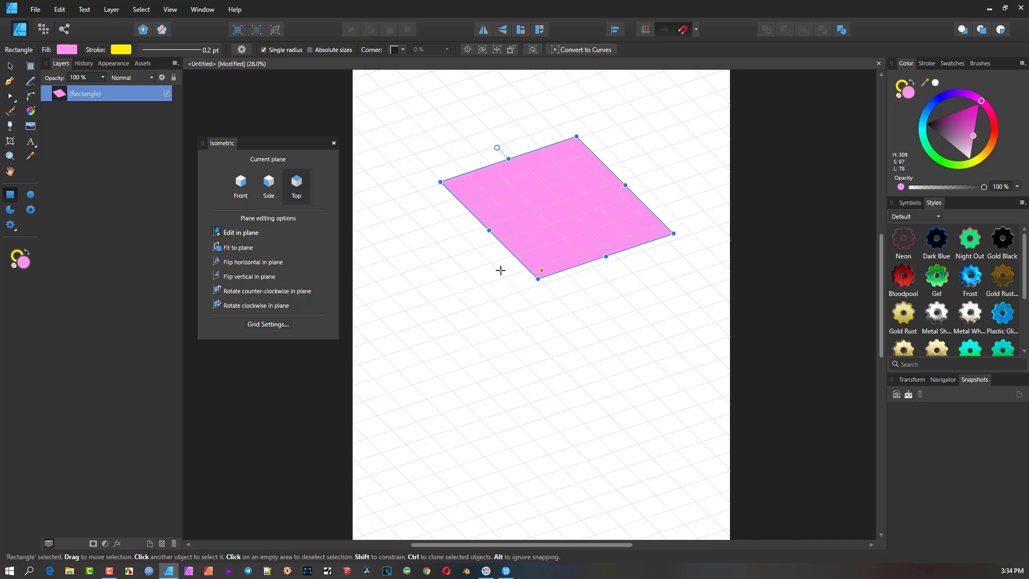
- Draw a tall rectangle in the Side plane and another in the Front plane, and recolor the front one light orange
left_click(268, 185)
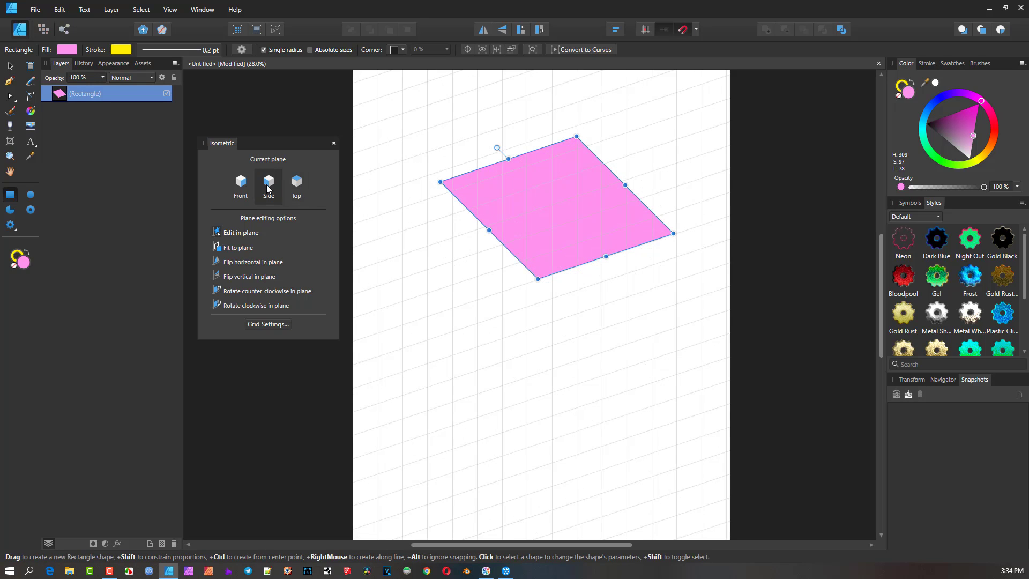
left_click_drag(385, 234, 461, 413)
left_click(242, 182)
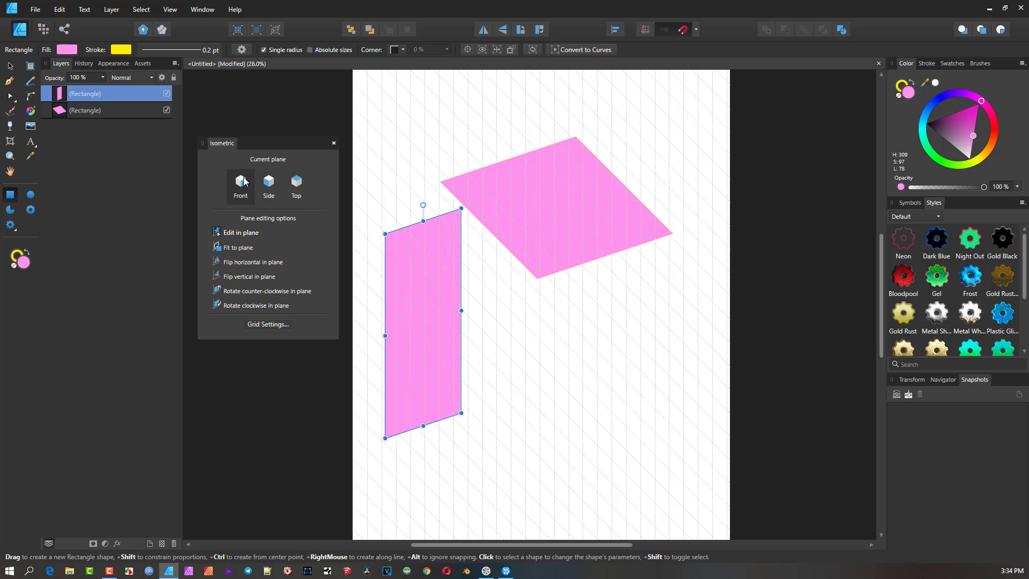
left_click_drag(520, 272, 609, 496)
left_click(985, 146)
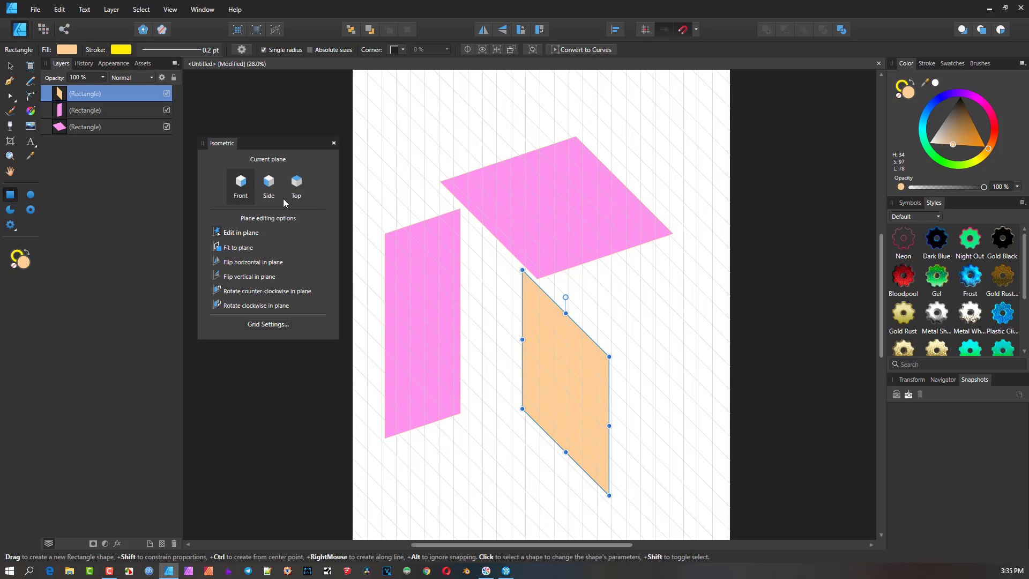
- Move the tall pink rectangle under the top face's right corner and the orange one under its left corner
left_click(10, 65)
left_click_drag(431, 268, 634, 293)
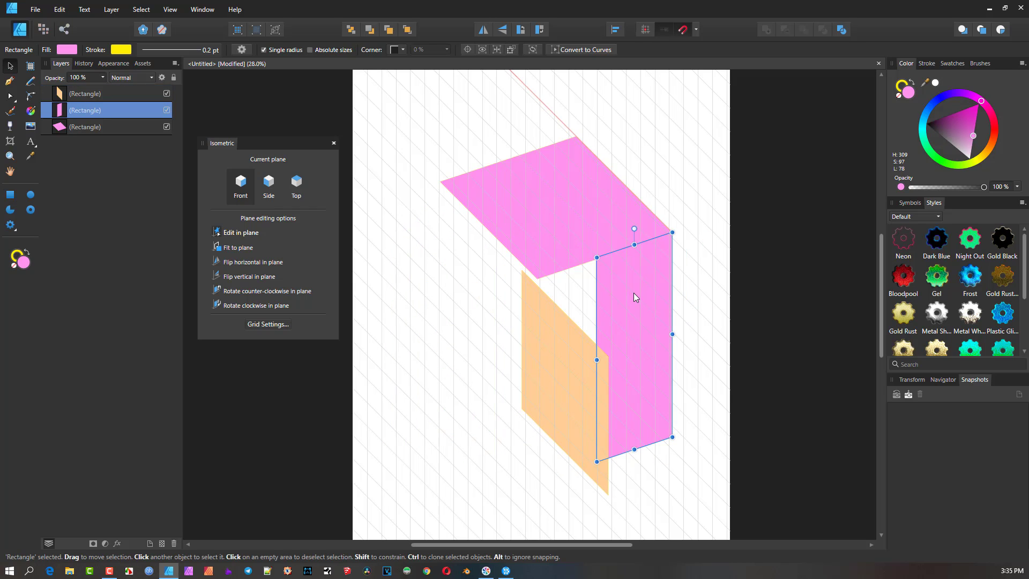
left_click(566, 362)
left_click_drag(567, 363, 484, 272)
- Widen the pink side face to the top's front corner, shorten its height, and widen the orange face to meet it
left_click(635, 373)
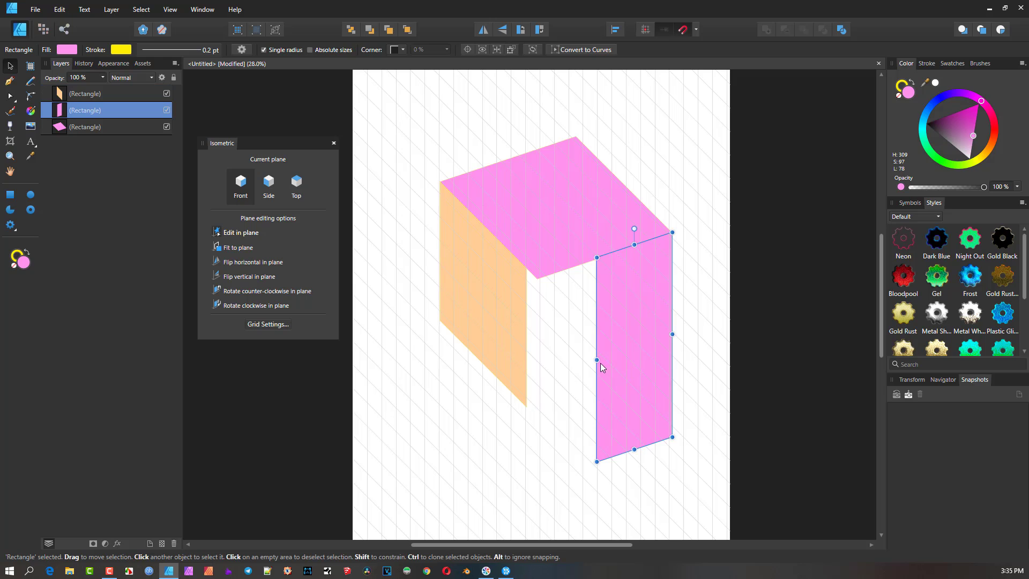
left_click_drag(597, 361, 537, 370)
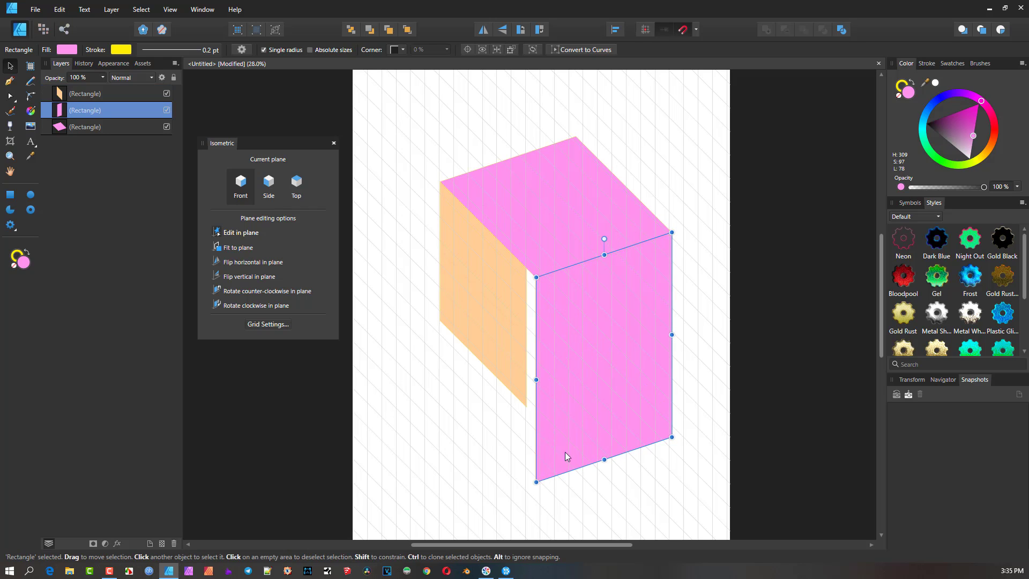
left_click_drag(605, 460, 615, 386)
left_click(509, 350)
left_click_drag(525, 336, 535, 342)
- Recolor the cube's top face light blue and hide the grid
left_click(596, 197)
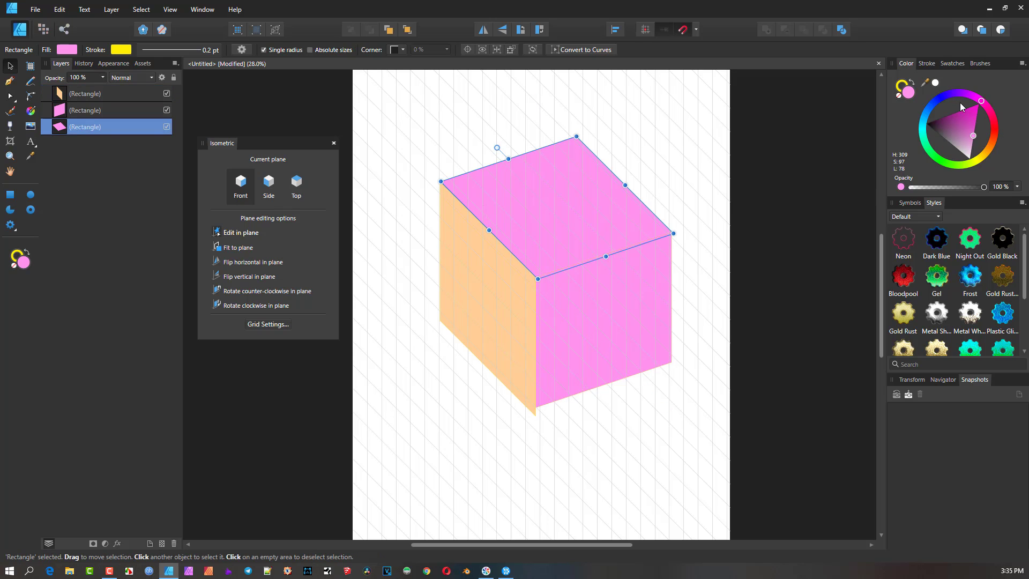
left_click_drag(964, 92, 926, 104)
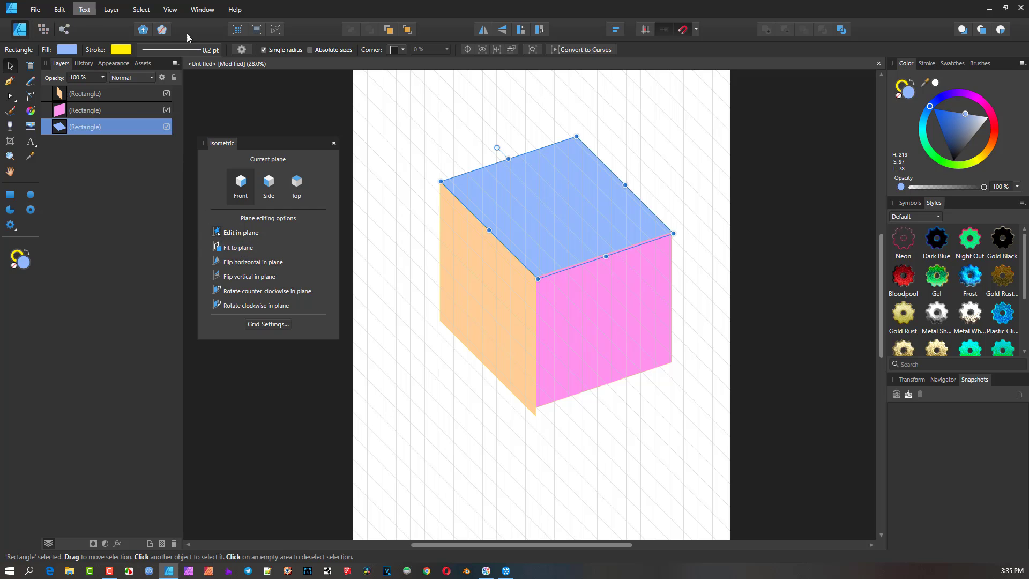
left_click(174, 9)
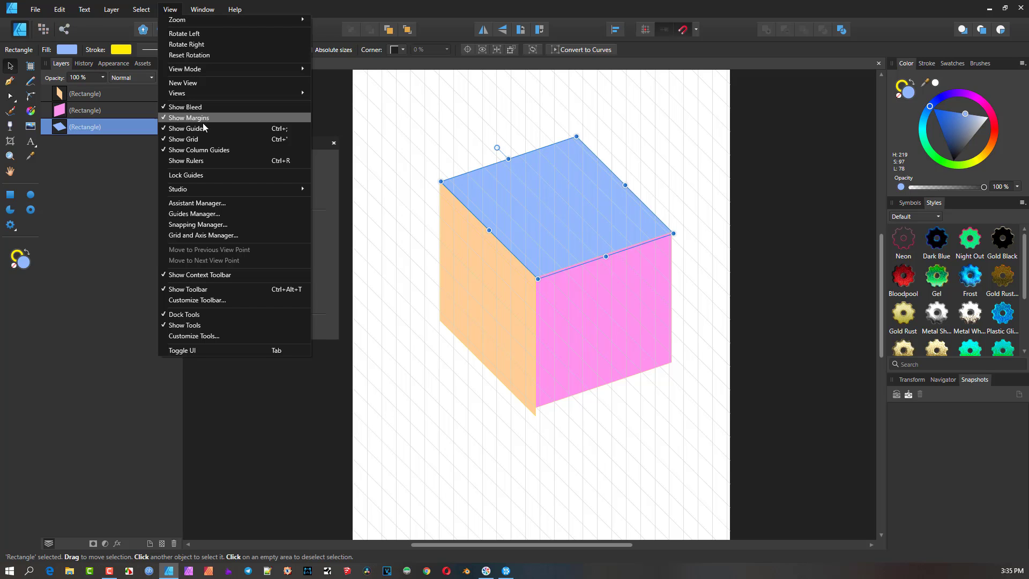
left_click(204, 139)
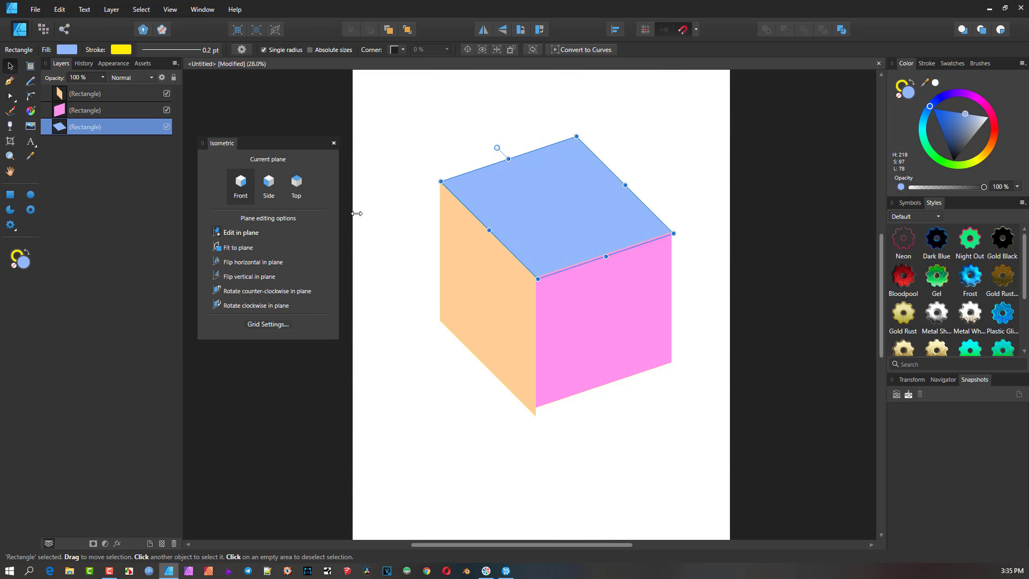
- Draw a small rectangle in the Side plane above the cube, and a flat one below it with Edit in plane off
left_click(579, 296)
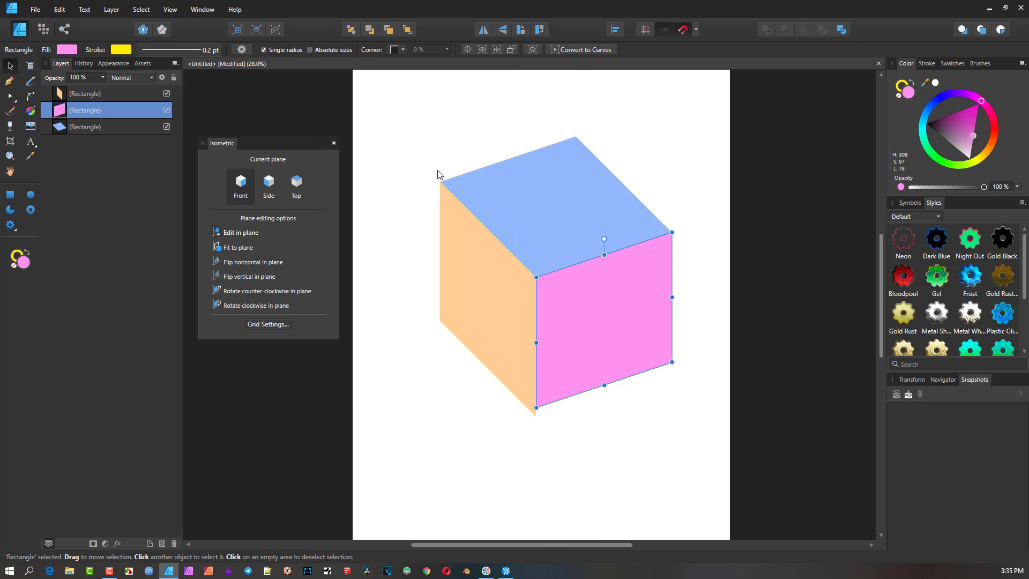
left_click(269, 182)
left_click(10, 194)
left_click_drag(421, 100, 503, 143)
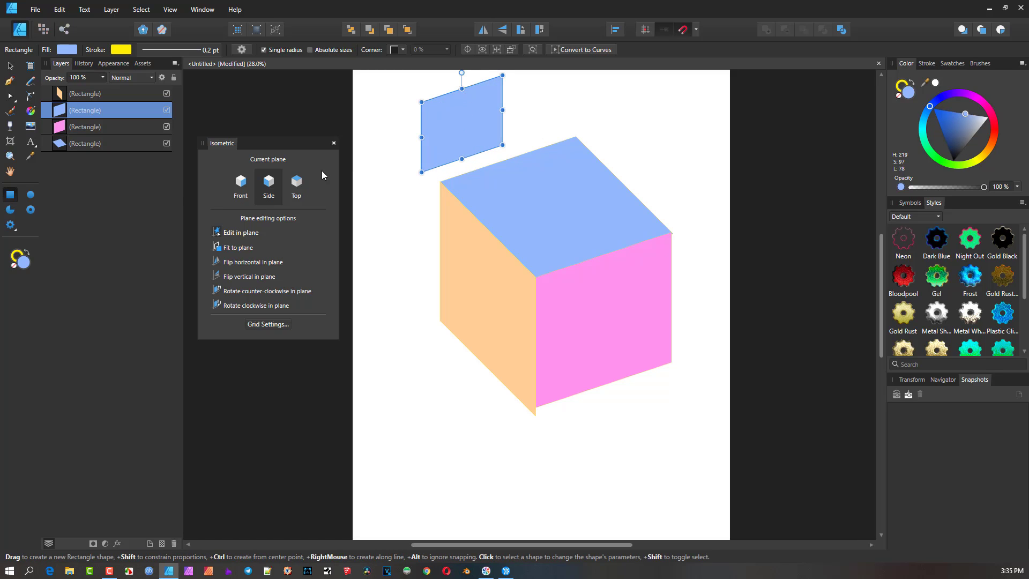
left_click(217, 236)
left_click_drag(386, 365, 541, 489)
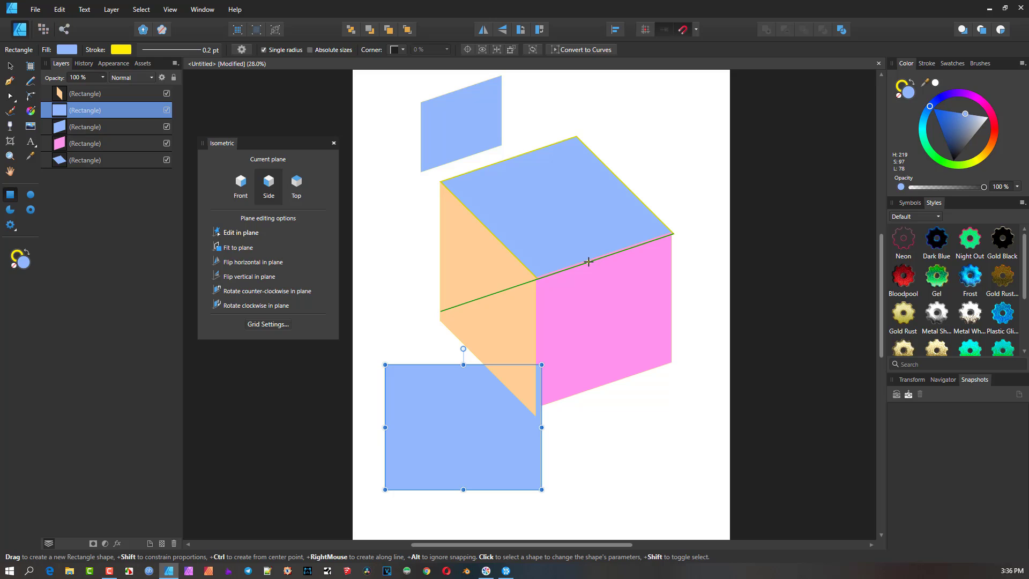
- Select all the rectangles on the page and delete them
scroll(281, 125, "down", 1)
key("v")
left_click_drag(296, 74, 659, 522)
key("Delete")
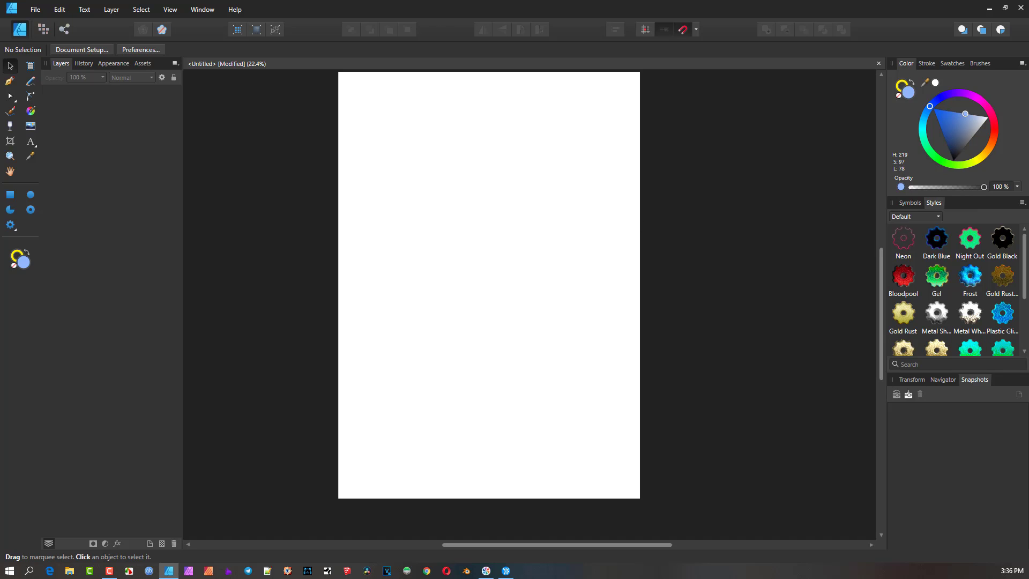
- Reopen the Isometric studio panel and dock it beside Snapshots
left_click(170, 10)
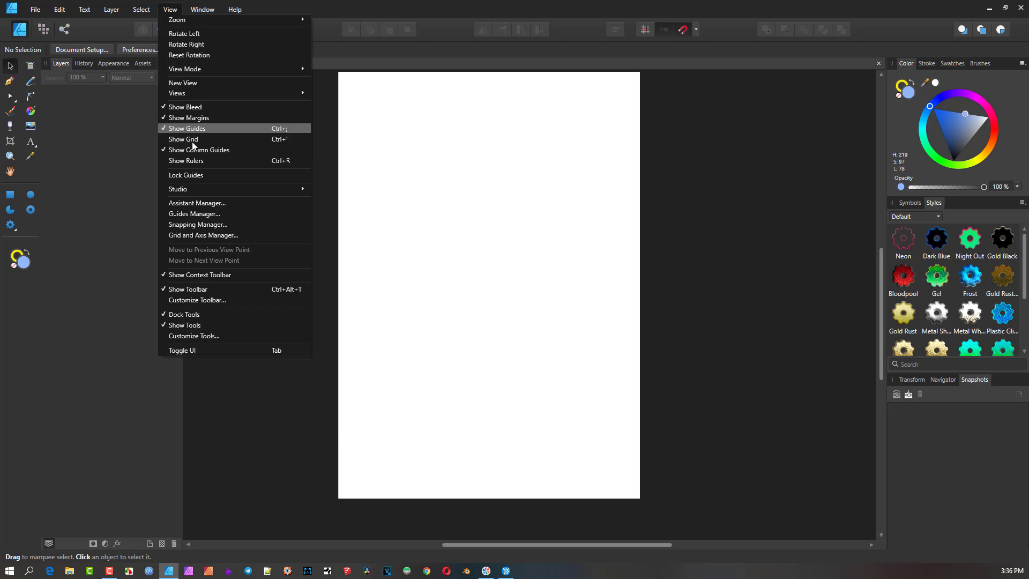
mouse_move(193, 188)
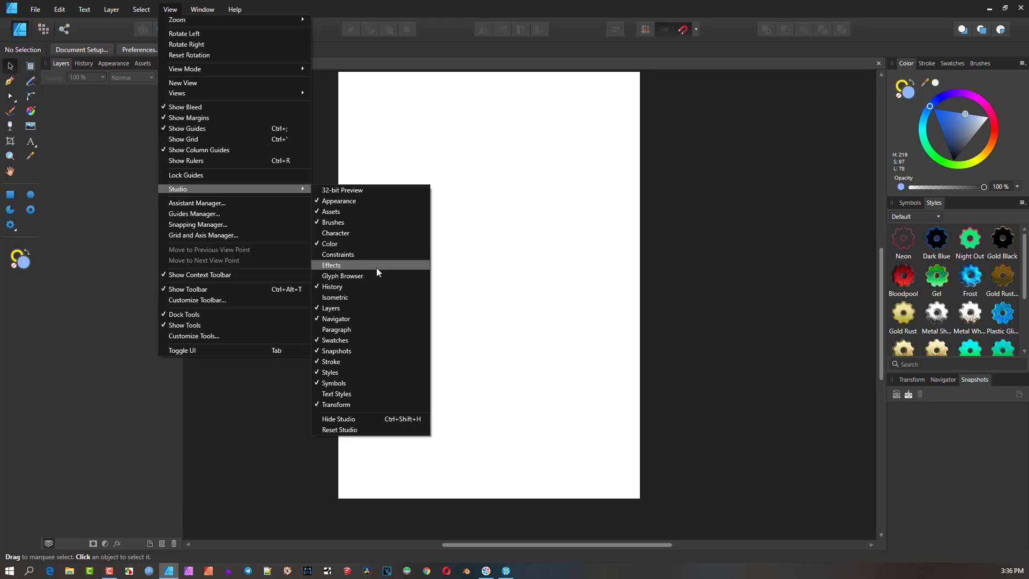
left_click(367, 297)
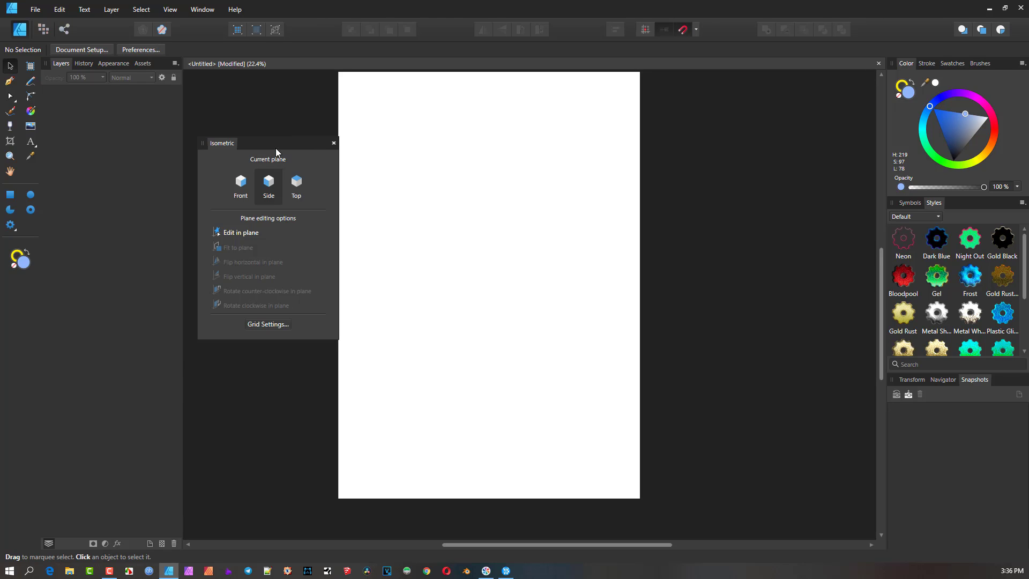
left_click_drag(275, 148, 1003, 381)
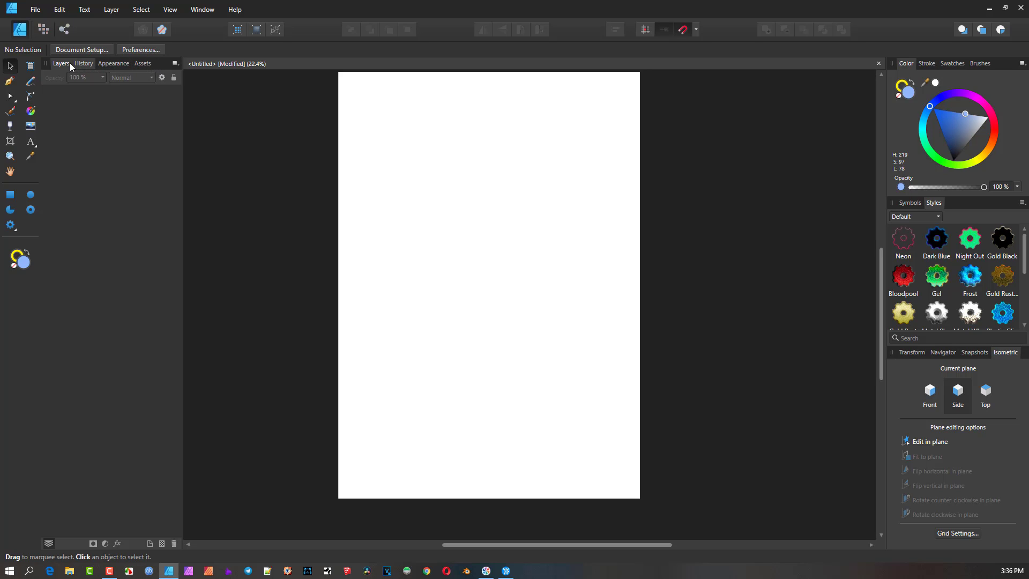
- Show the Assets and Symbols panels, place the iOS 12 Trash icon on the page, and put a copy above its right side
left_click(143, 63)
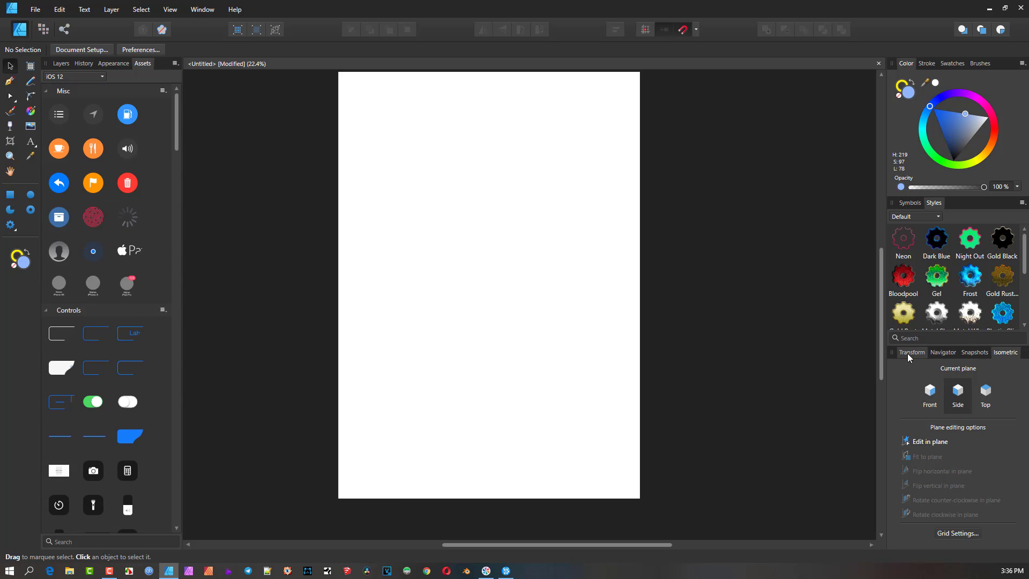
left_click(909, 204)
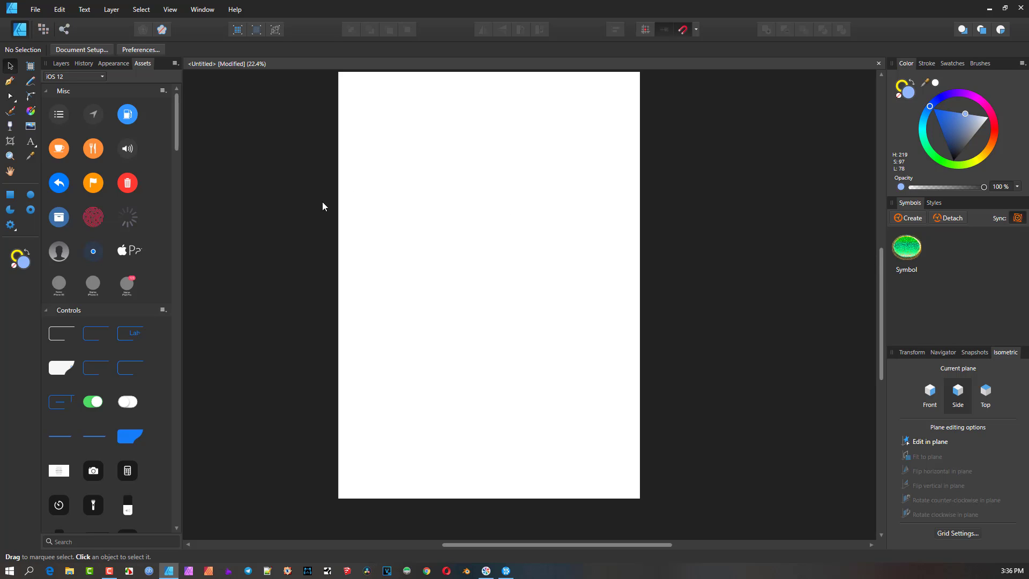
left_click_drag(131, 184, 484, 294)
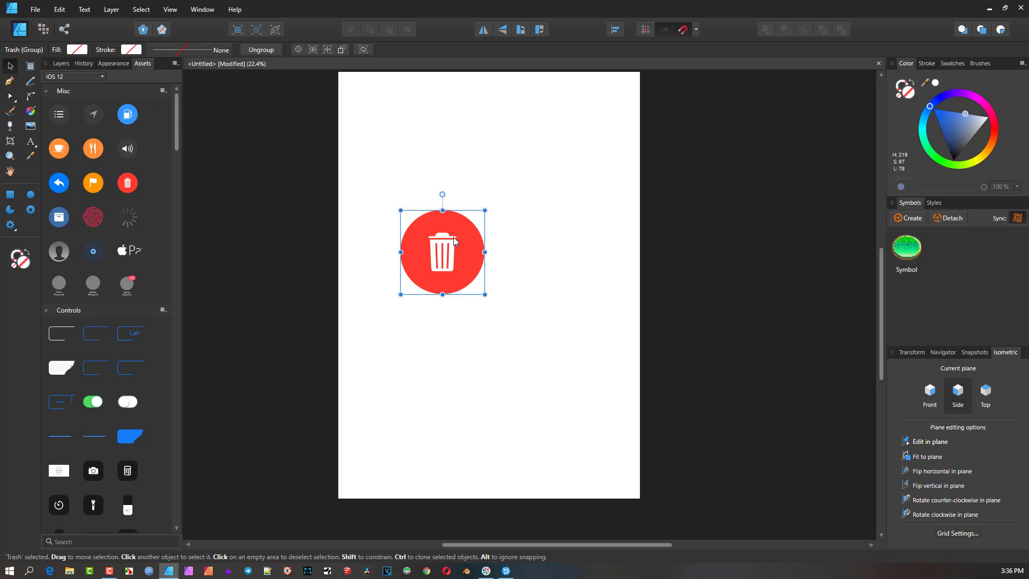
left_click_drag(449, 254, 534, 146)
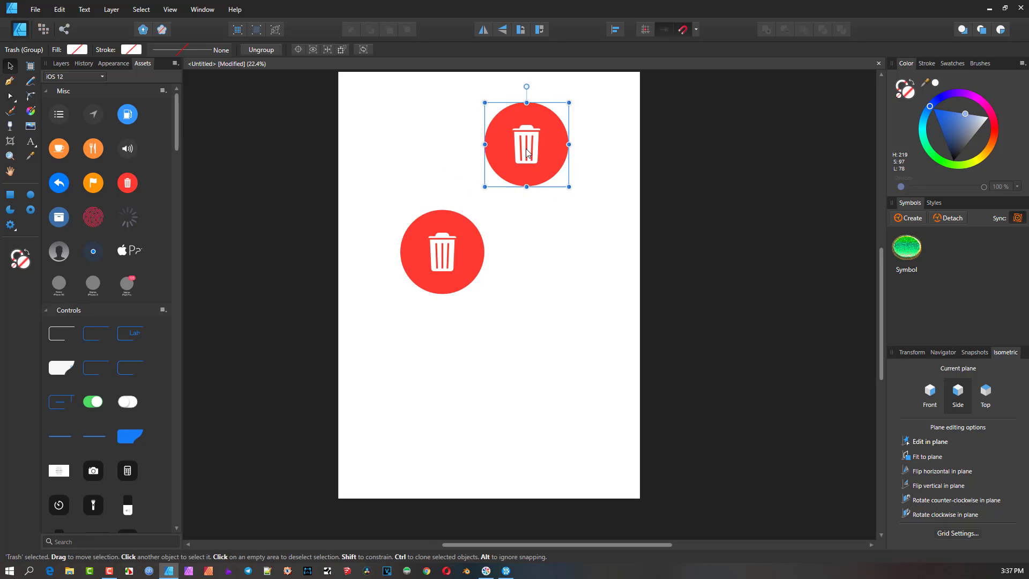
- Shrink the lower Trash icon and add the blue fuel pump and orange Flag assets to the page's upper left
left_click(484, 212)
left_click_drag(484, 213, 456, 238)
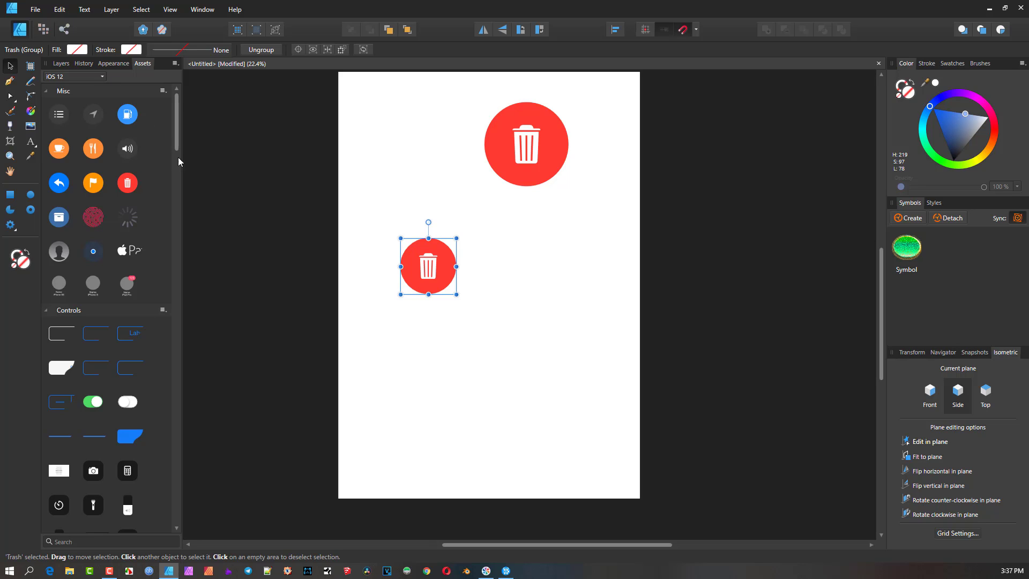
left_click_drag(123, 120, 330, 177)
left_click_drag(94, 183, 439, 185)
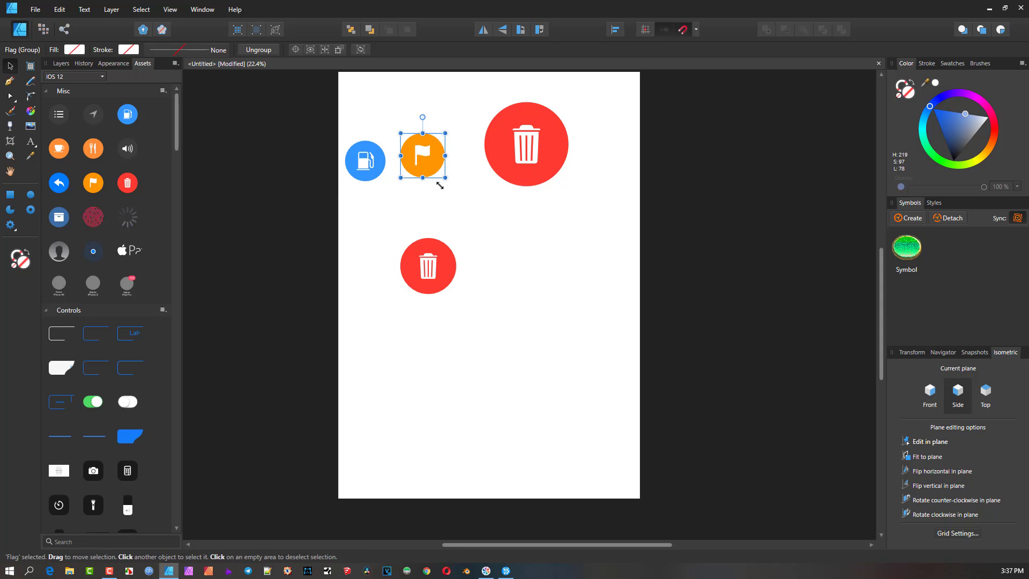
- Stretch the lower Trash icon horizontally into a wide ellipse and flatten it from above
left_click(440, 278)
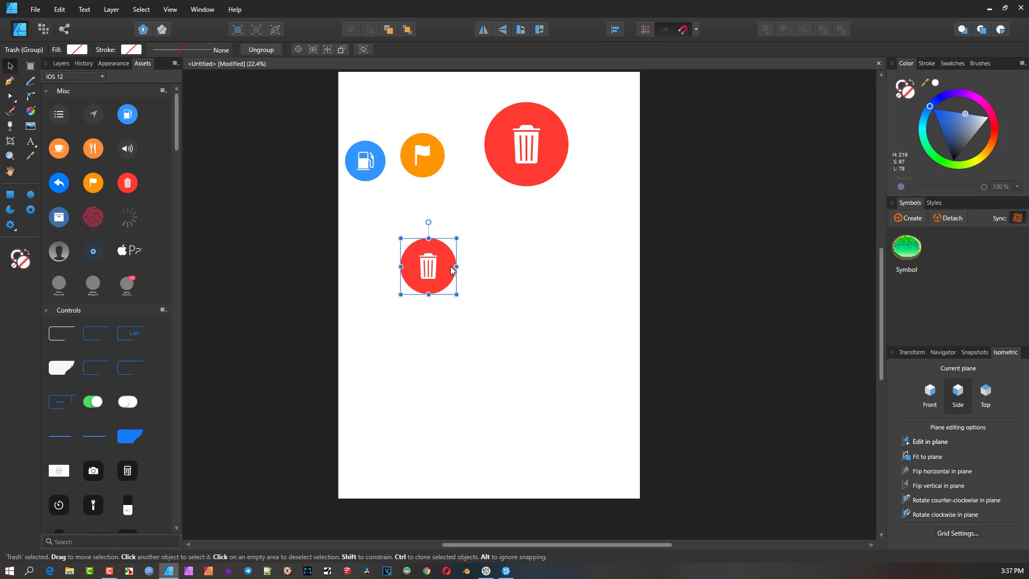
left_click_drag(451, 267, 538, 267)
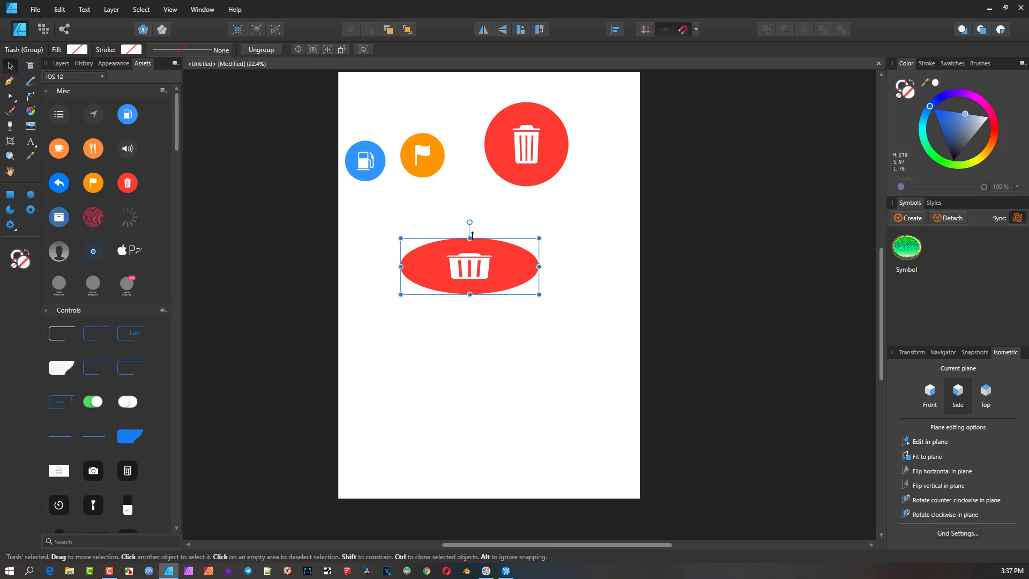
left_click_drag(470, 238, 470, 258)
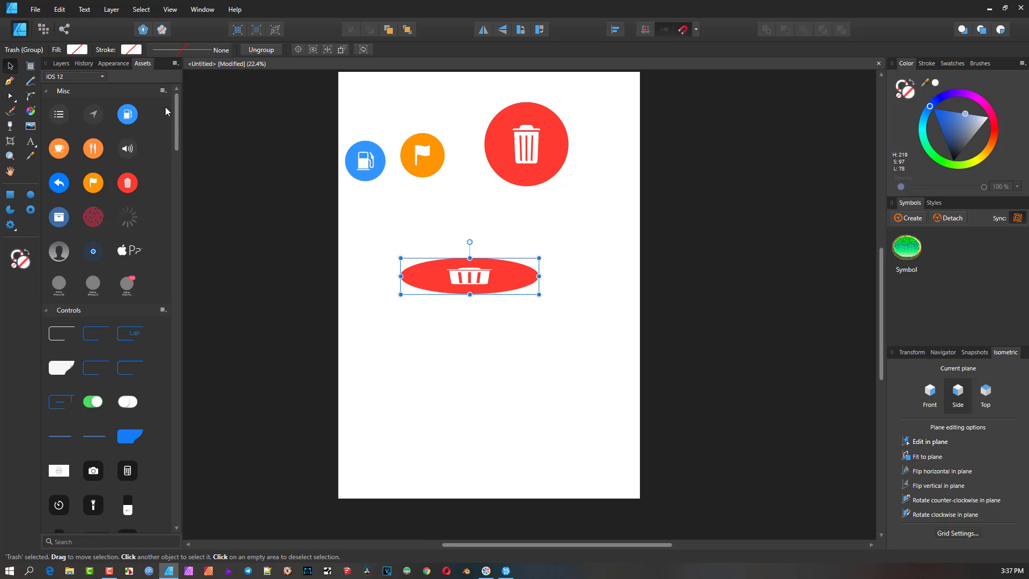
- Collapse all the iOS 12 asset subcategories
left_click(47, 91)
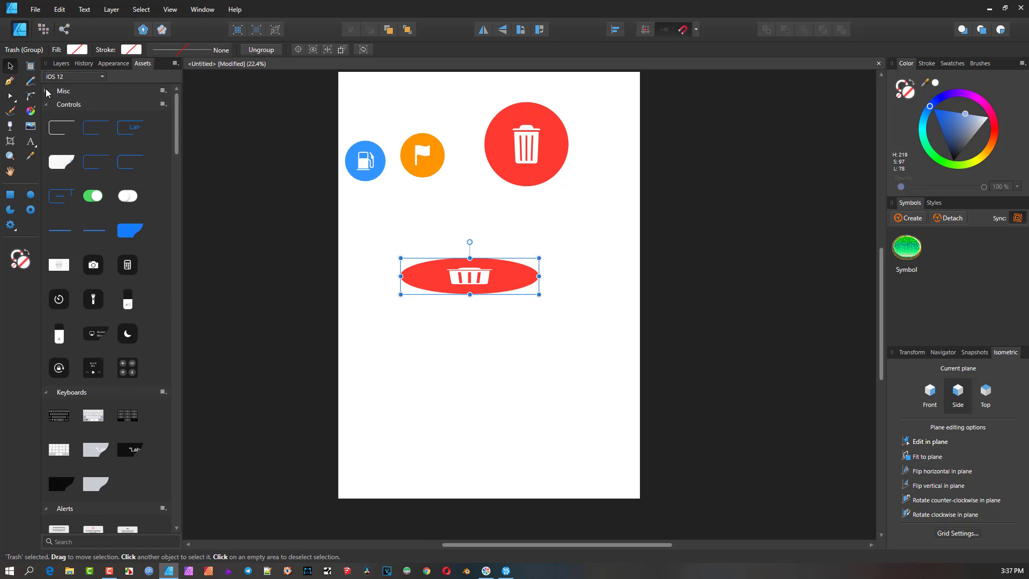
left_click(47, 104)
left_click(47, 118)
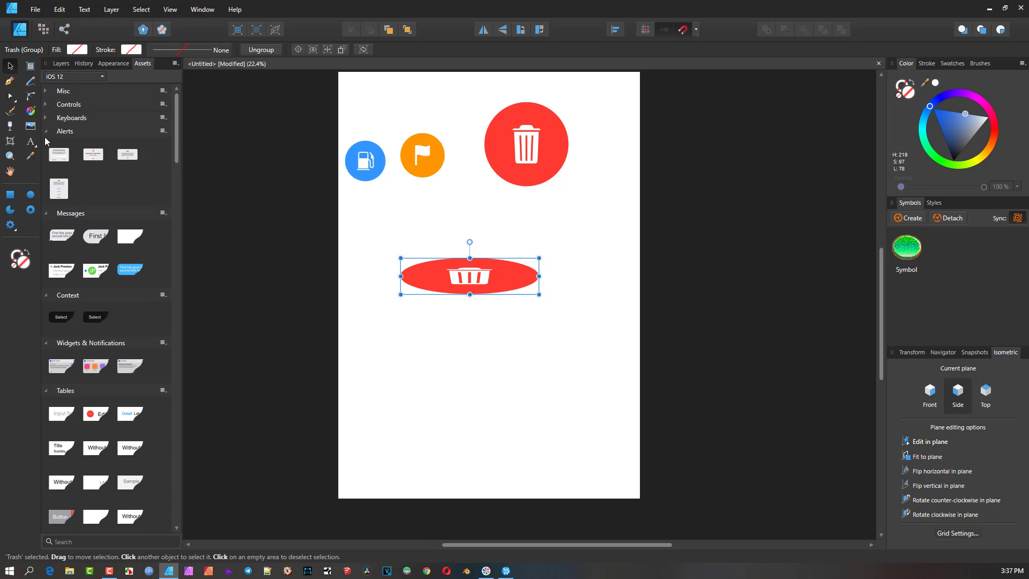
left_click(46, 132)
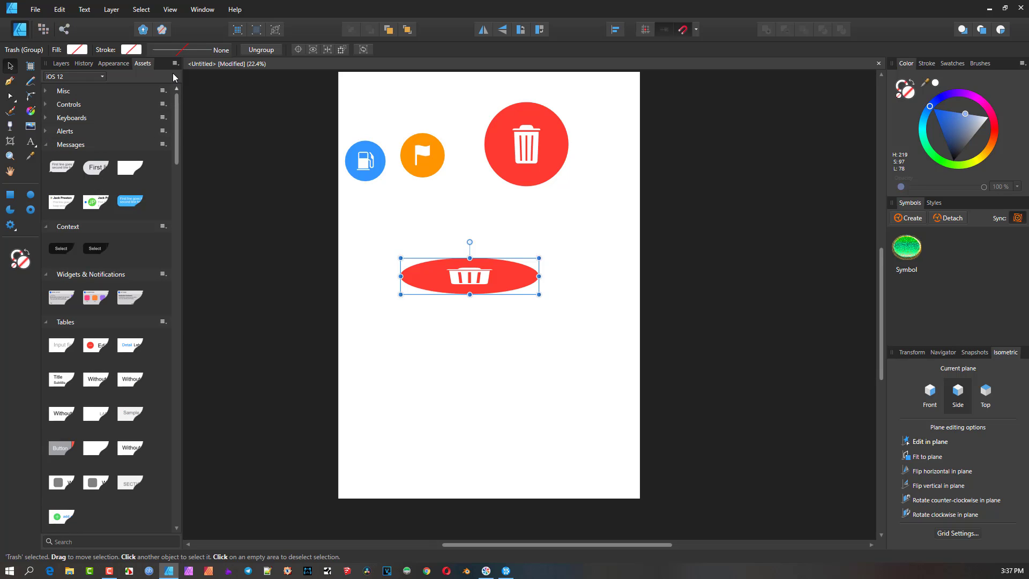
left_click(176, 65)
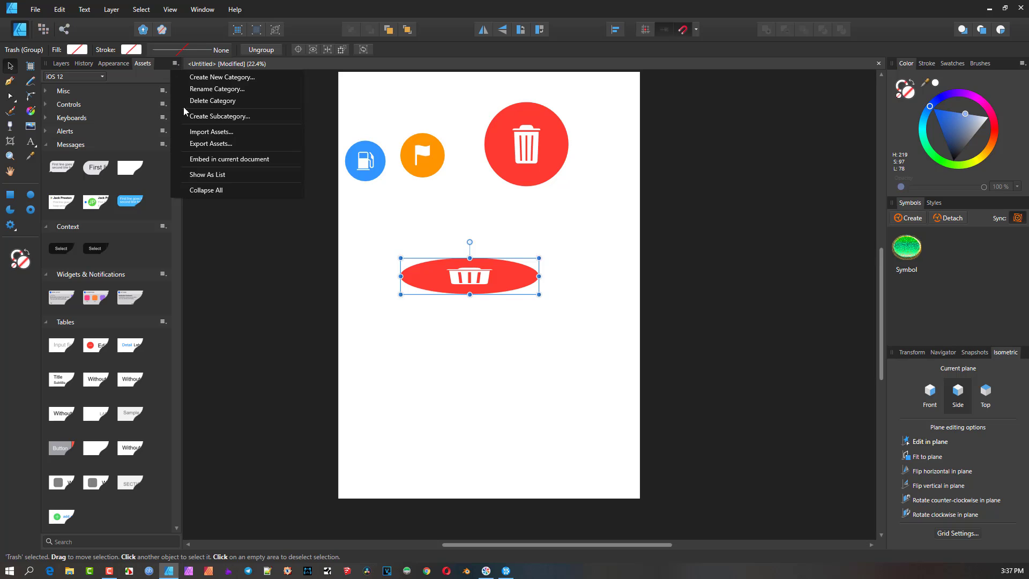
left_click(203, 192)
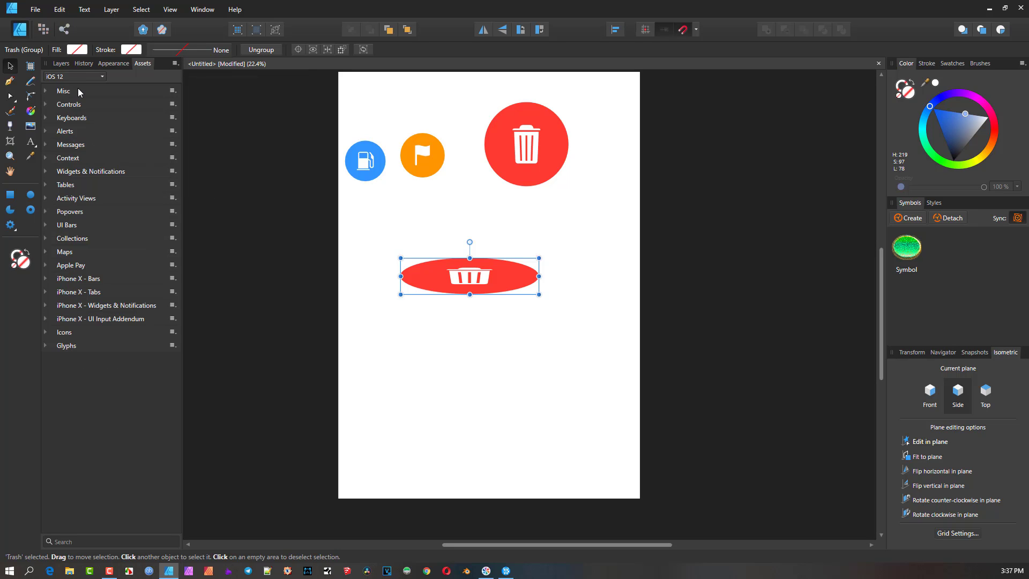
left_click(44, 89)
left_click(43, 89)
left_click(175, 65)
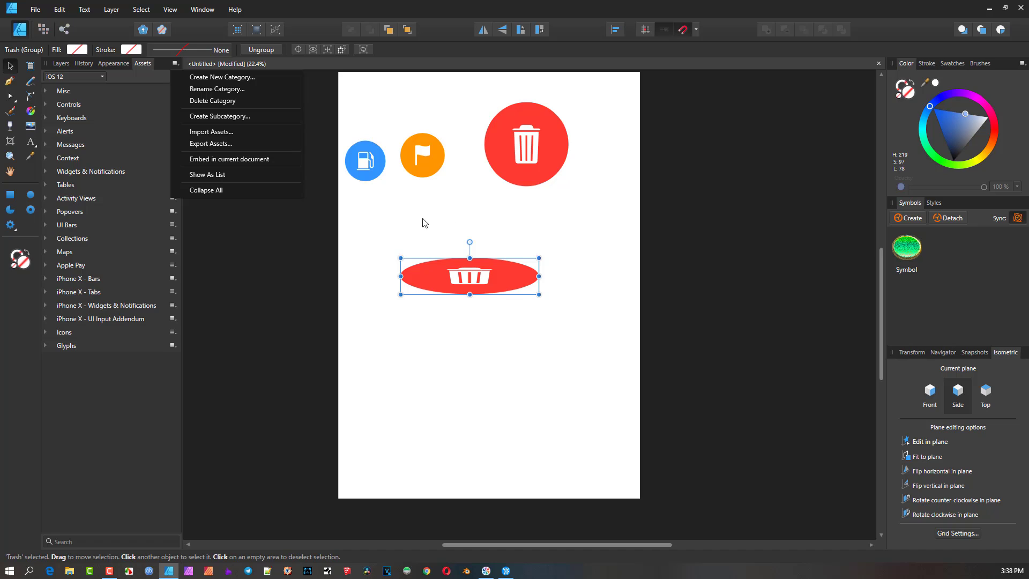
- Place the Toggle (on) asset from Controls above the flattened Trash icon, sized about 34.7 by 21.1 mm, and deselect it
left_click(119, 105)
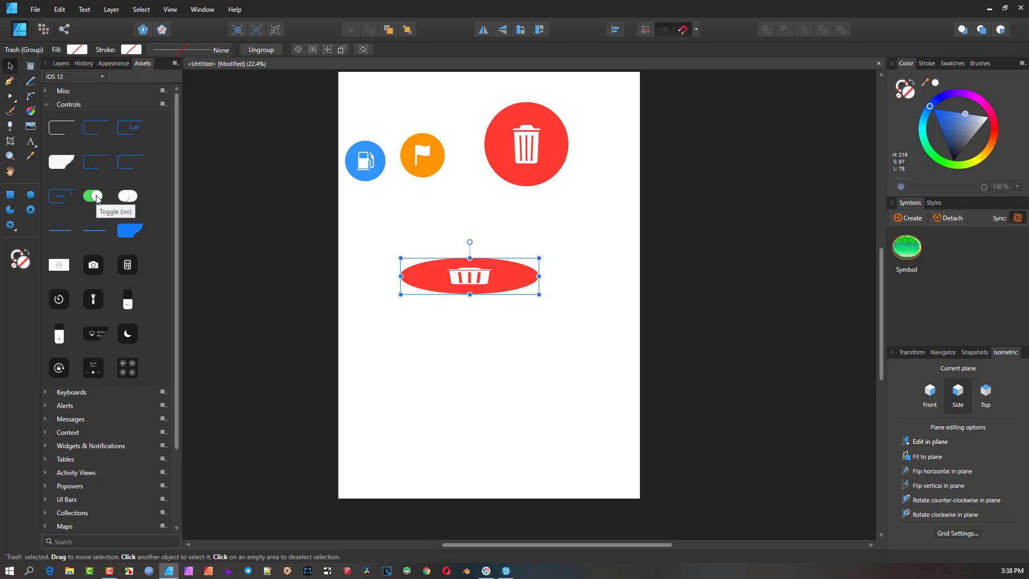
left_click_drag(97, 199, 435, 236)
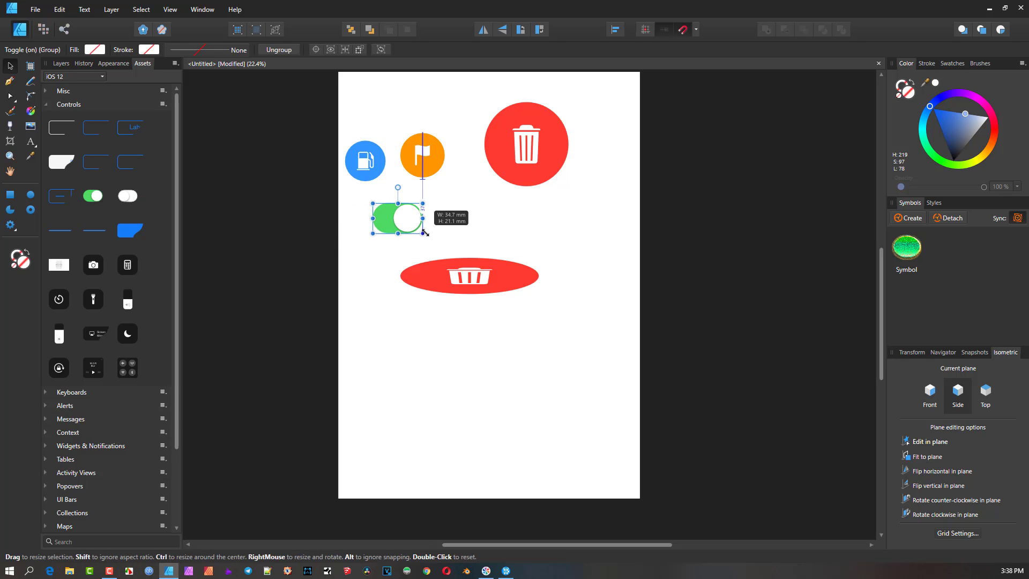
left_click(488, 223)
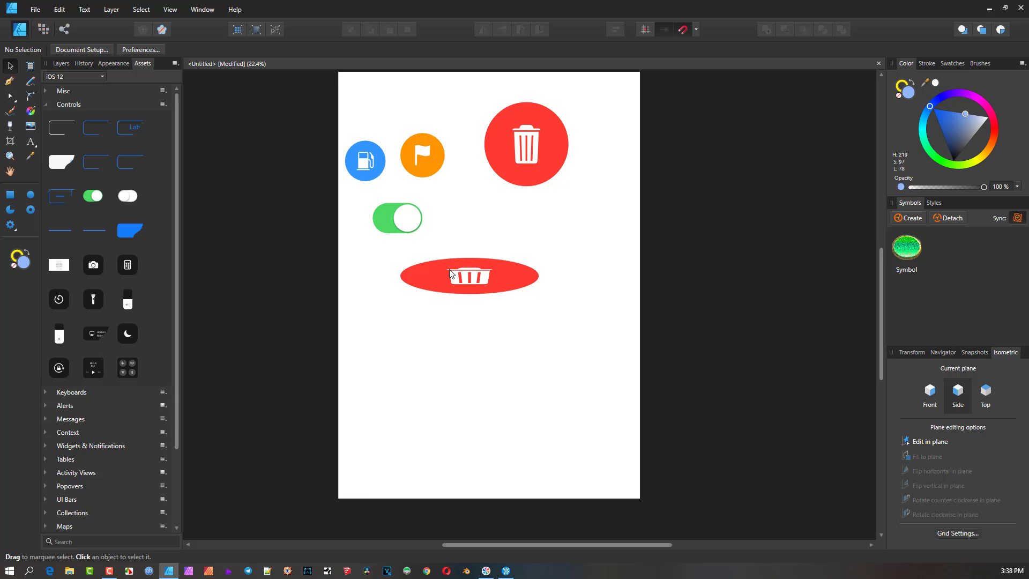
- Collapse the Controls assets and expand the Misc assets
left_click(45, 106)
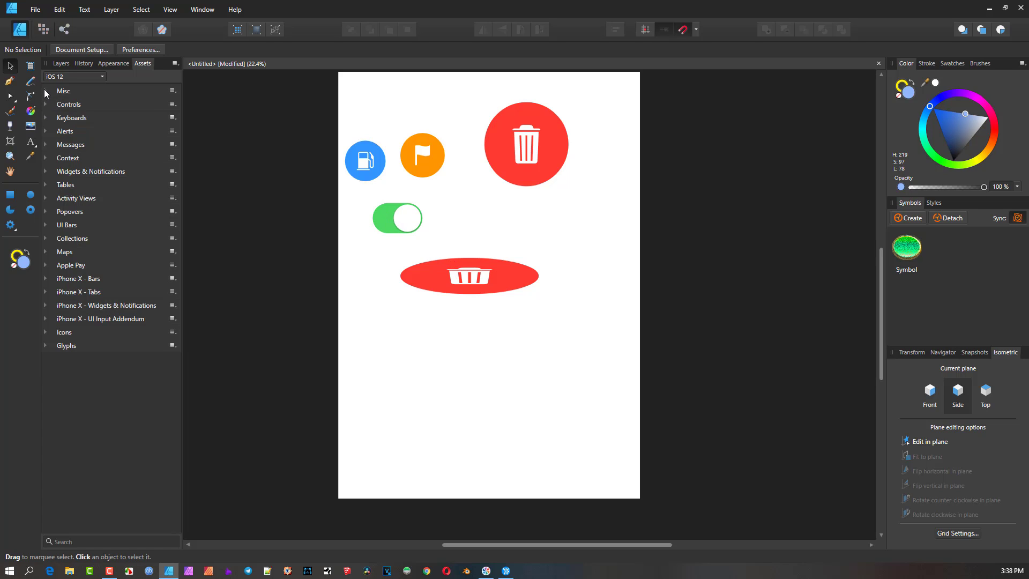
left_click(46, 92)
scroll(128, 159, "down", 1)
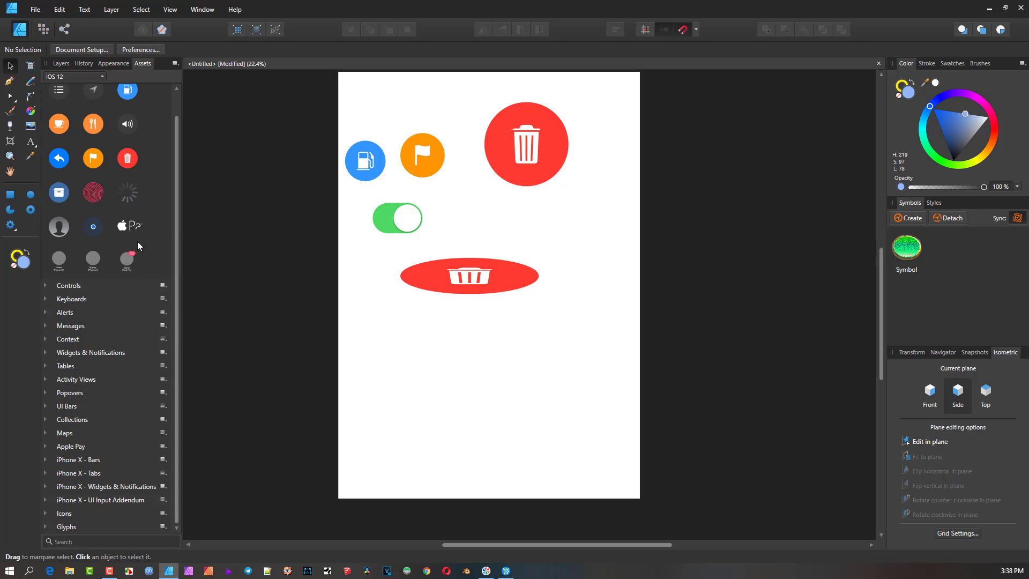
- Try a blue fill on the flattened Trash icon, and undo it
left_click(462, 274)
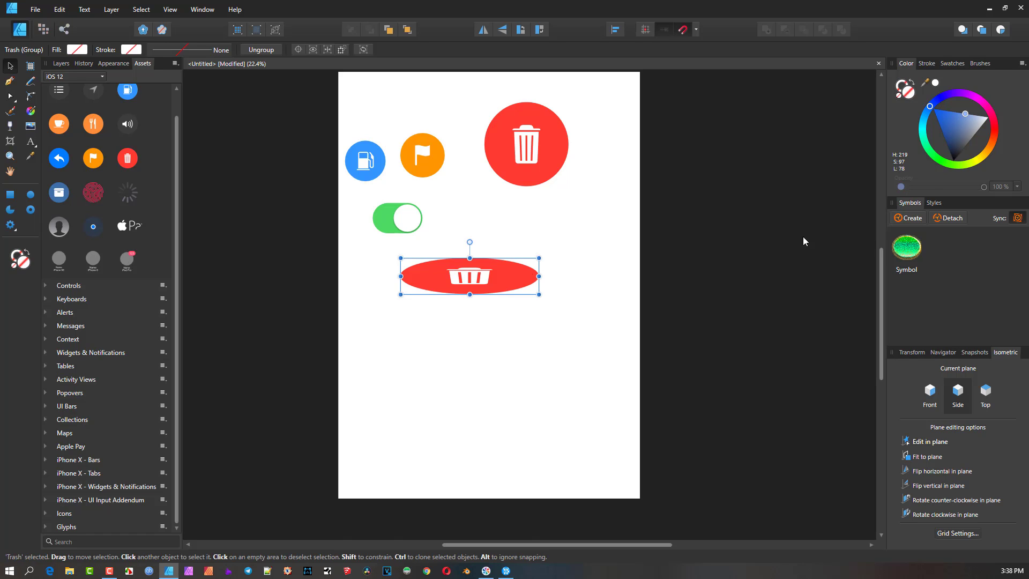
mouse_move(957, 126)
left_mouse_down()
mouse_move(978, 126)
mouse_move(949, 110)
left_mouse_up()
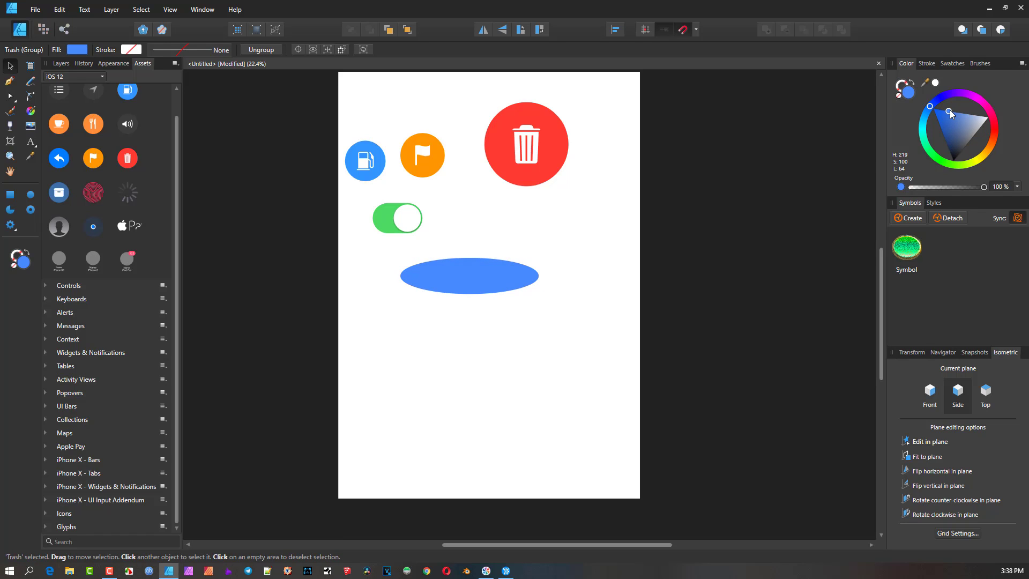
key("ctrl+z")
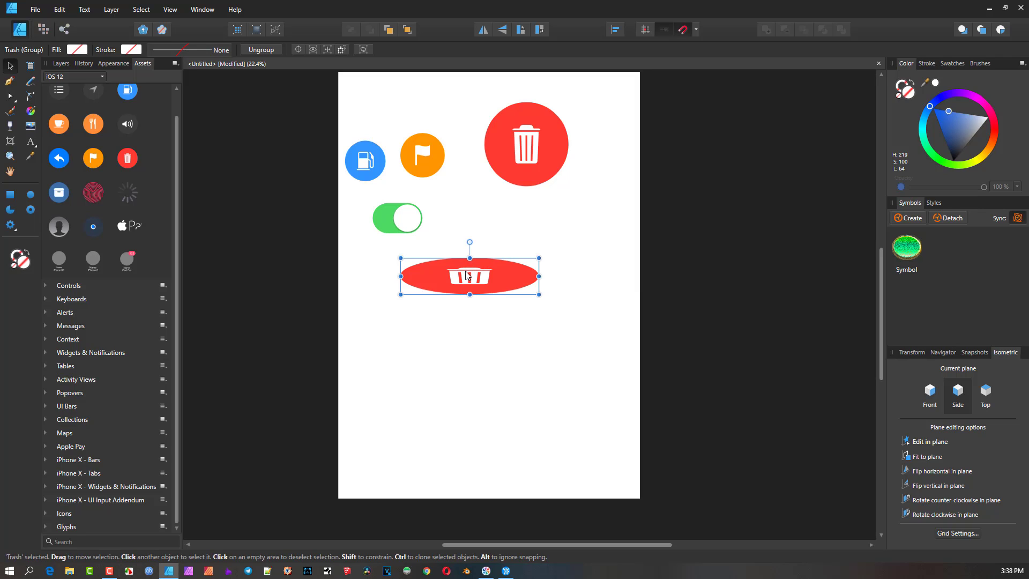
- Add the selected flattened Trash icon to the Misc assets and place a copy of it lower on the page
scroll(136, 210, "up", 2)
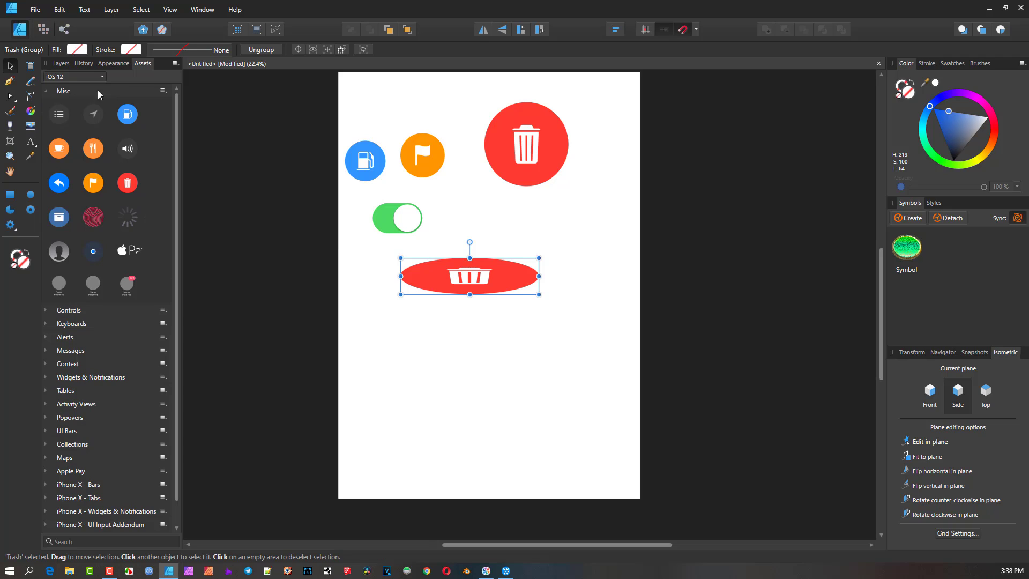
left_click(163, 90)
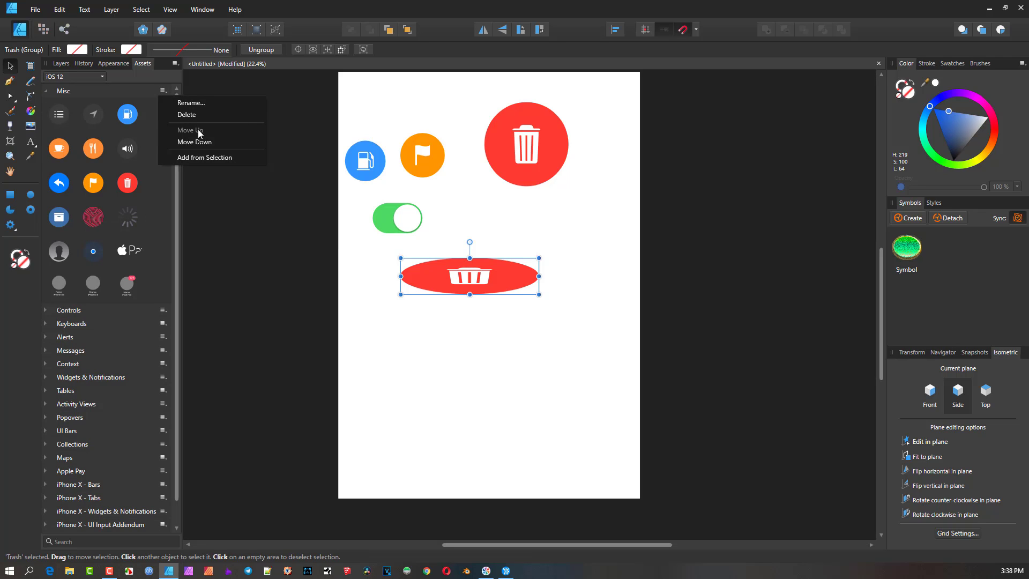
left_click(208, 157)
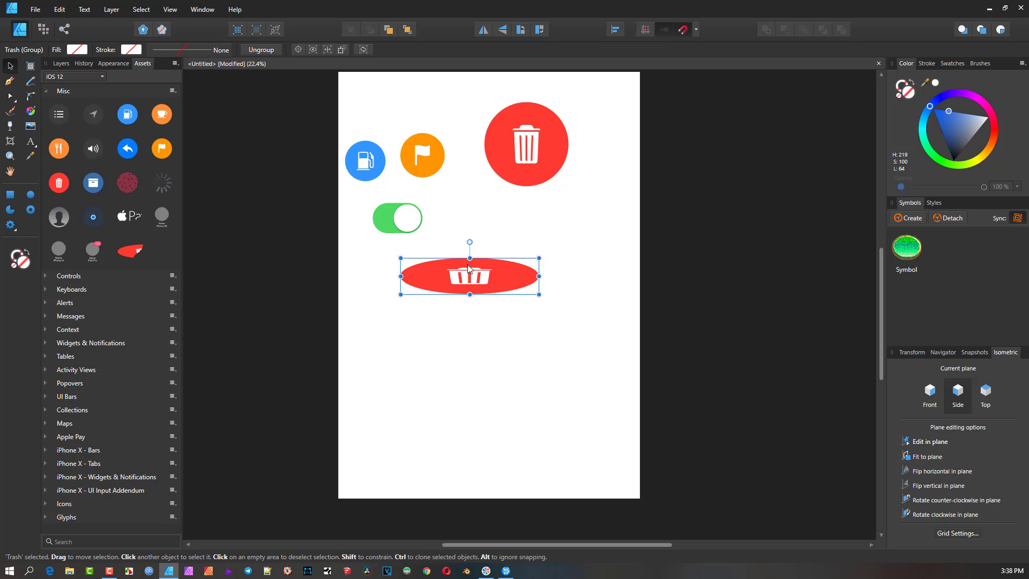
mouse_move(475, 276)
left_mouse_down()
mouse_move(455, 423)
mouse_move(462, 406)
left_mouse_up()
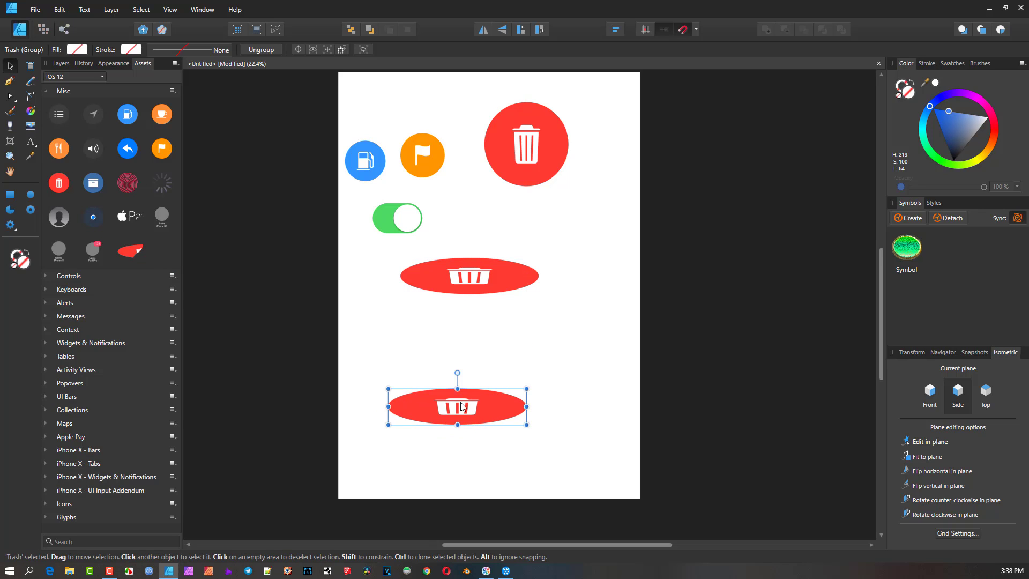
- Delete the flattened Trash asset from Misc and collapse that subcategory
right_click(134, 253)
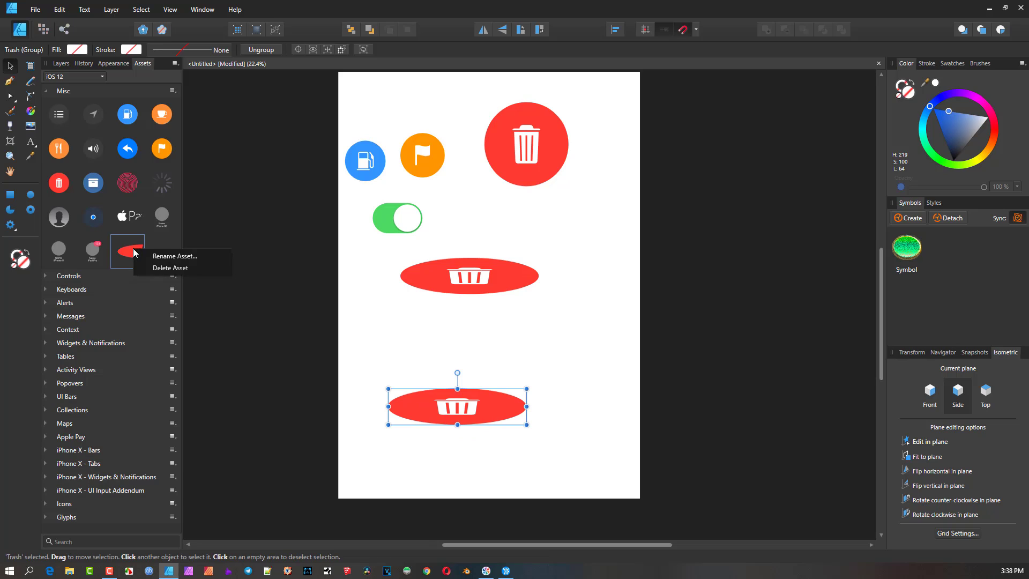
left_click(164, 268)
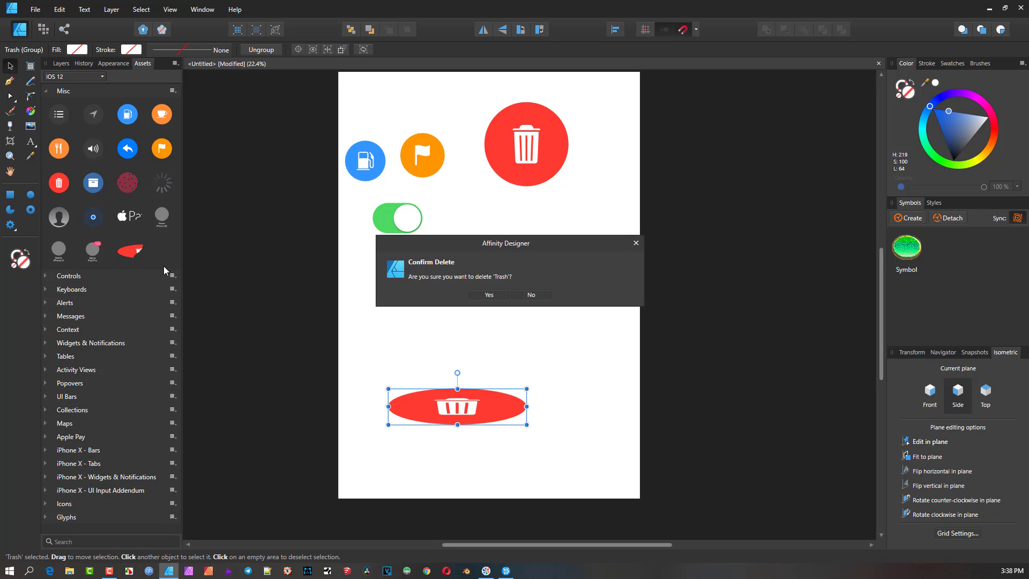
left_click(488, 297)
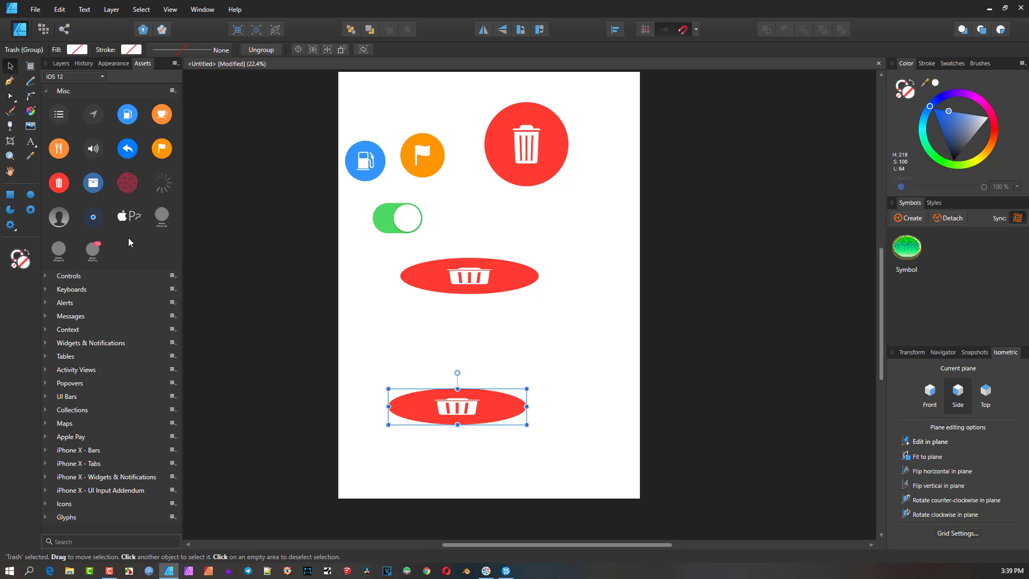
left_click(47, 91)
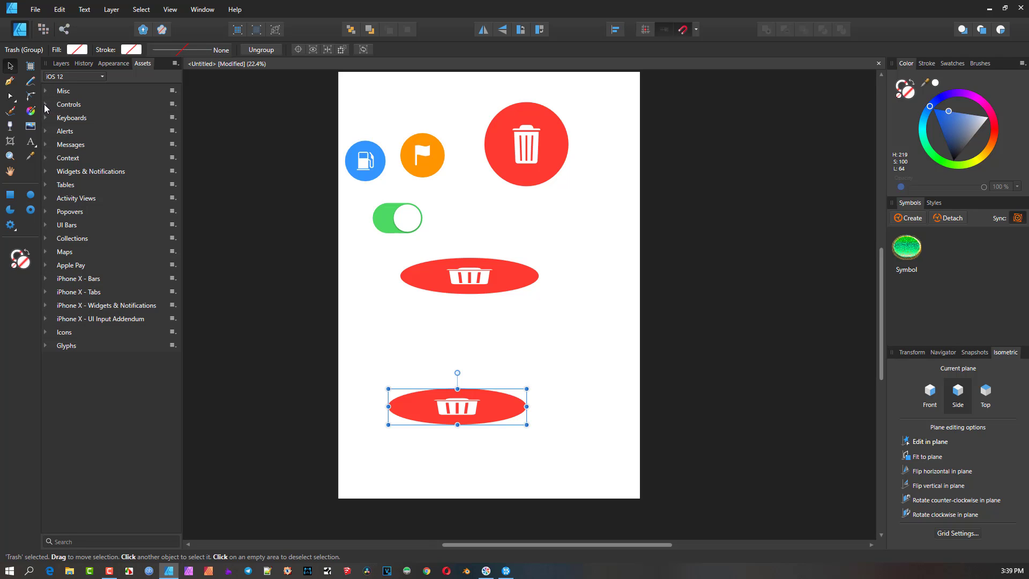
- Try the Segmented asset from Controls between the two flattened Trash icons, delete it, and collapse Controls
left_click(46, 104)
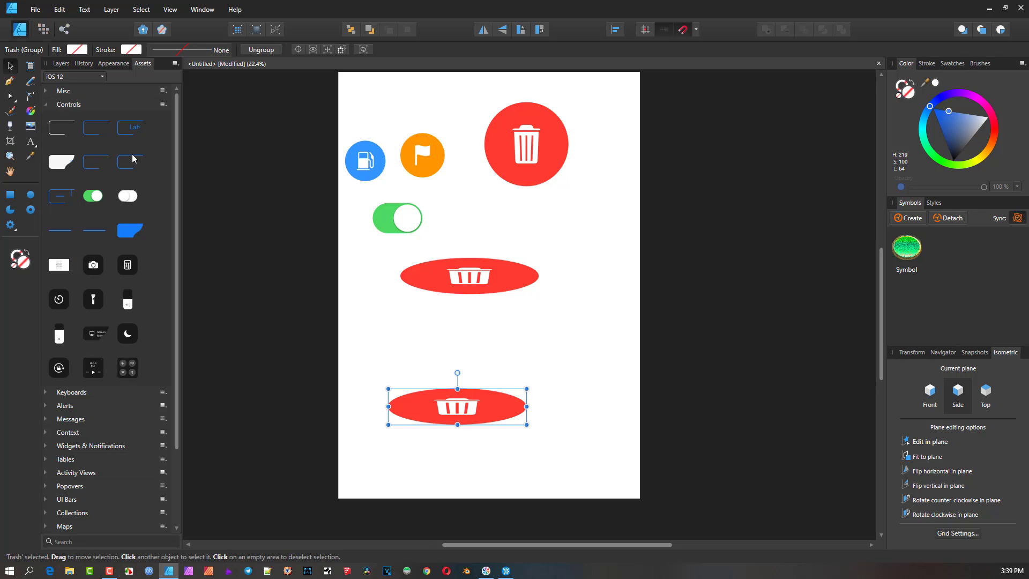
left_click_drag(131, 133, 498, 322)
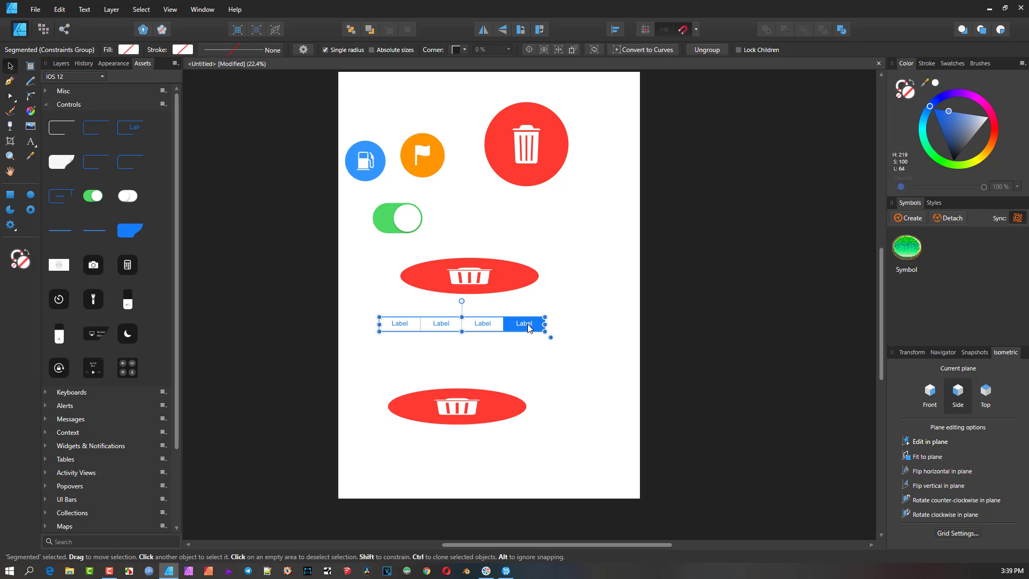
key("Delete")
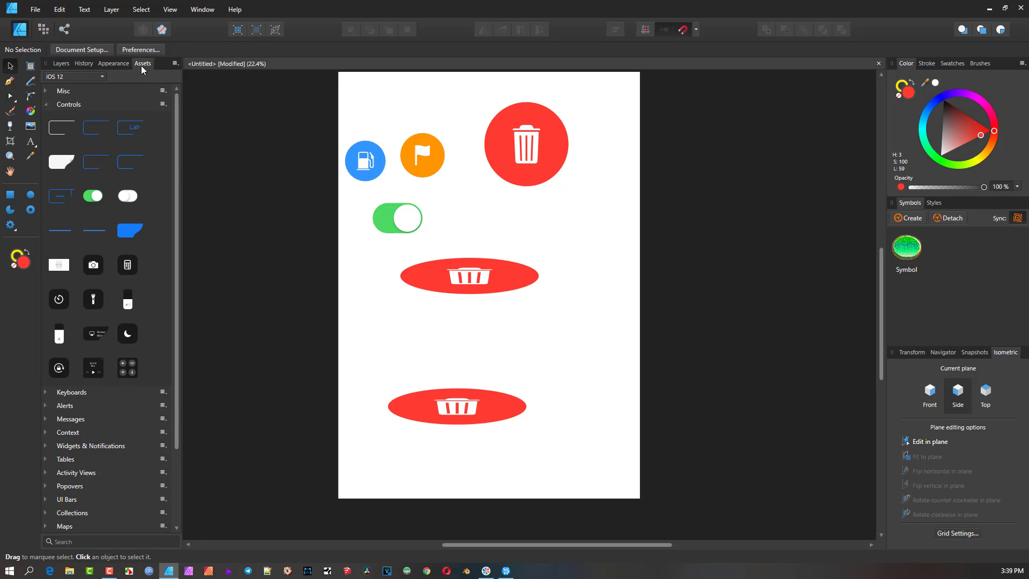
left_click(46, 106)
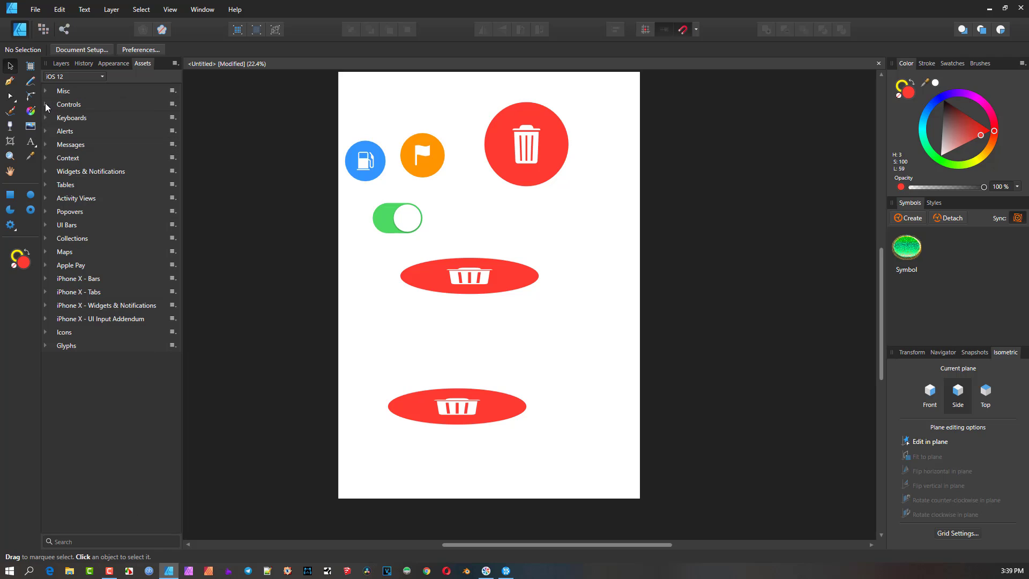
left_click(176, 64)
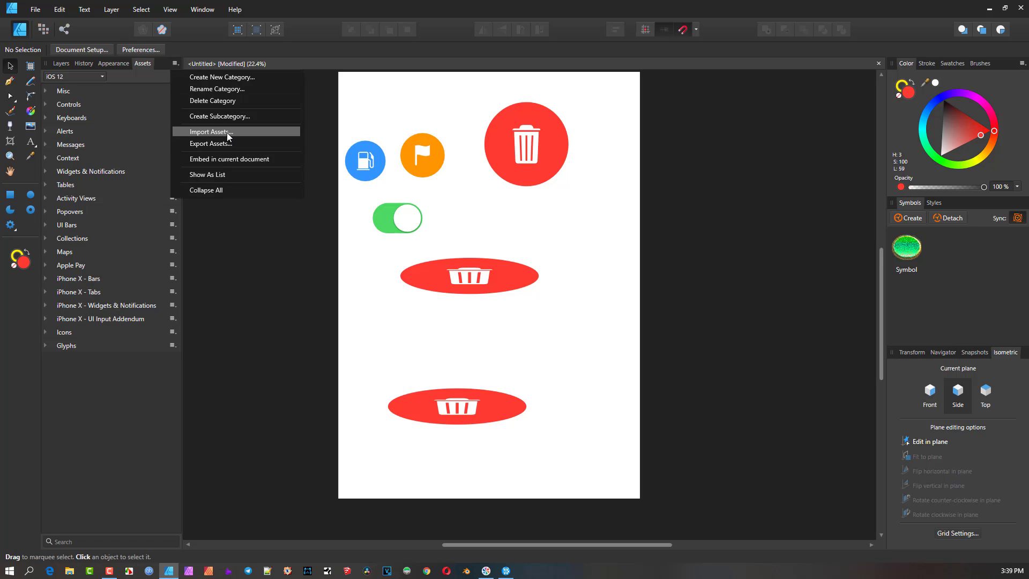
left_click(135, 65)
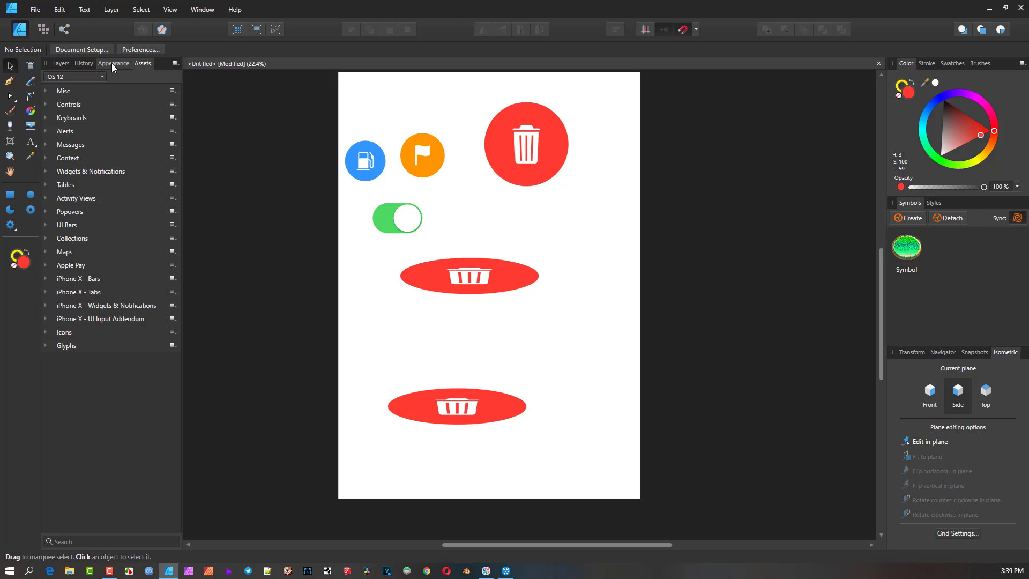
- Scrub through the document's history, return to its latest state, and look up the Save History With Document option
left_click(85, 64)
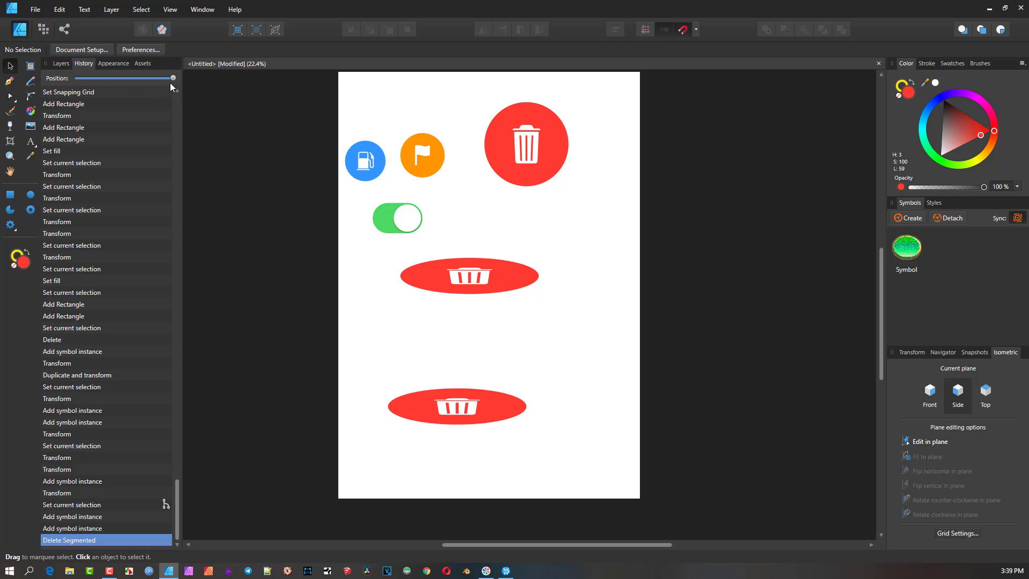
left_click_drag(173, 78, 196, 81)
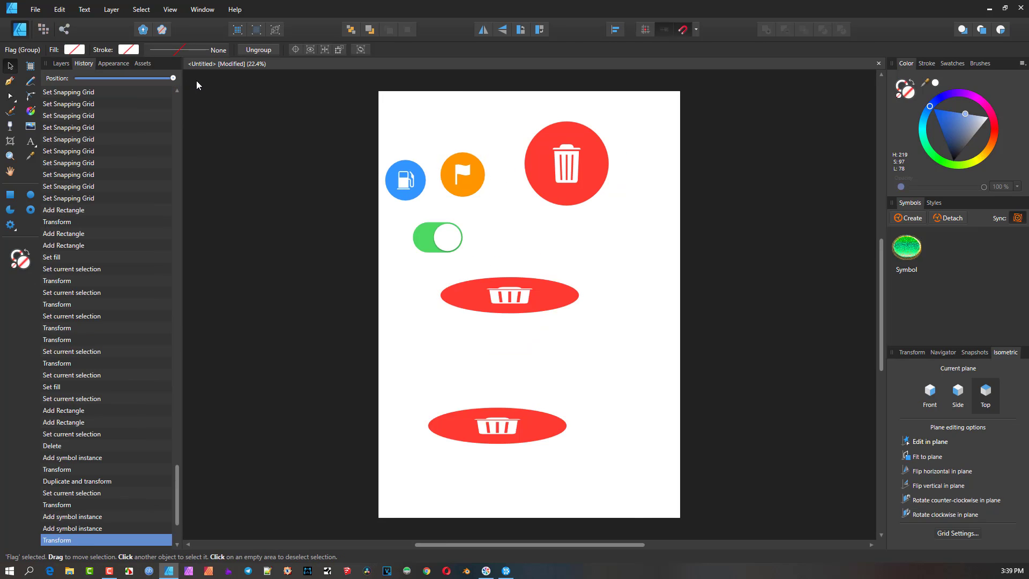
left_click(36, 10)
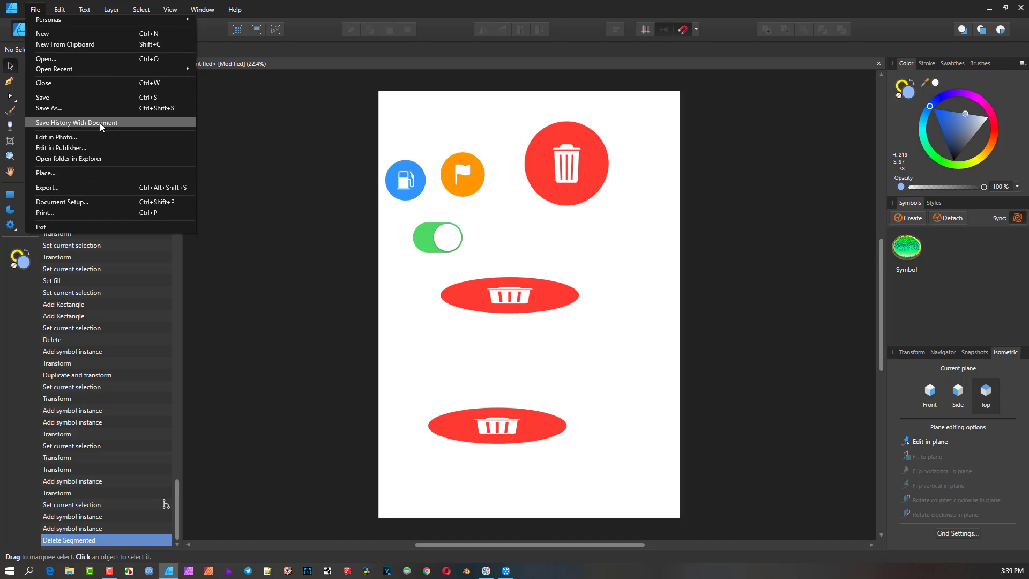
left_click(193, 259)
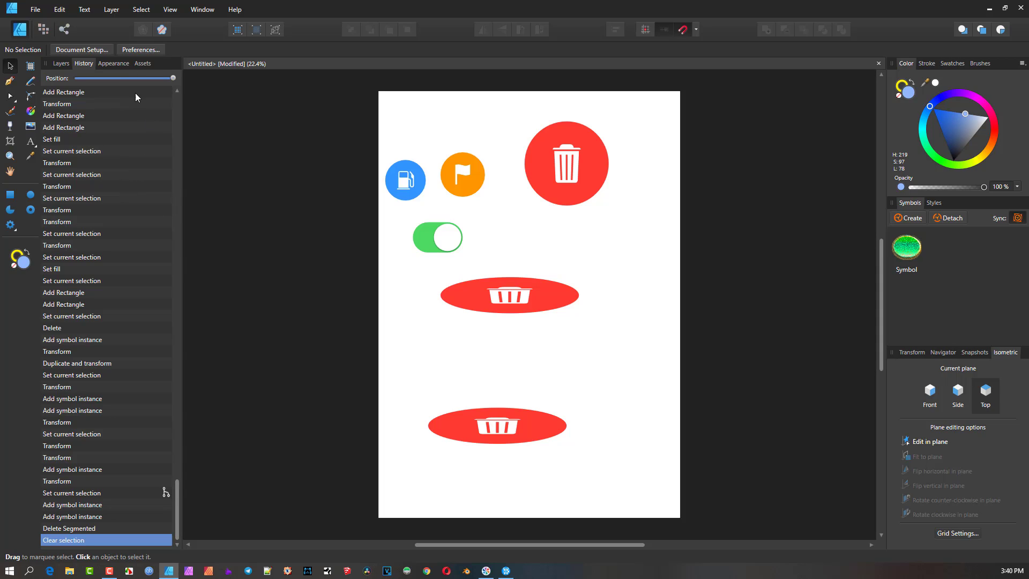
- Delete all the icons on the page and bring the document's layer list back into view
left_click(107, 64)
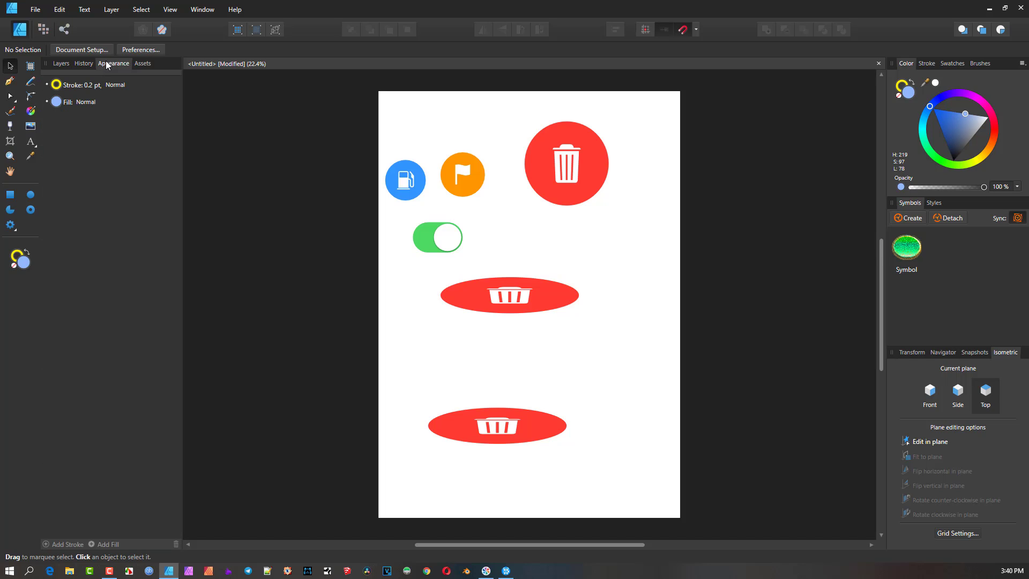
left_click_drag(365, 106, 672, 490)
key("Delete")
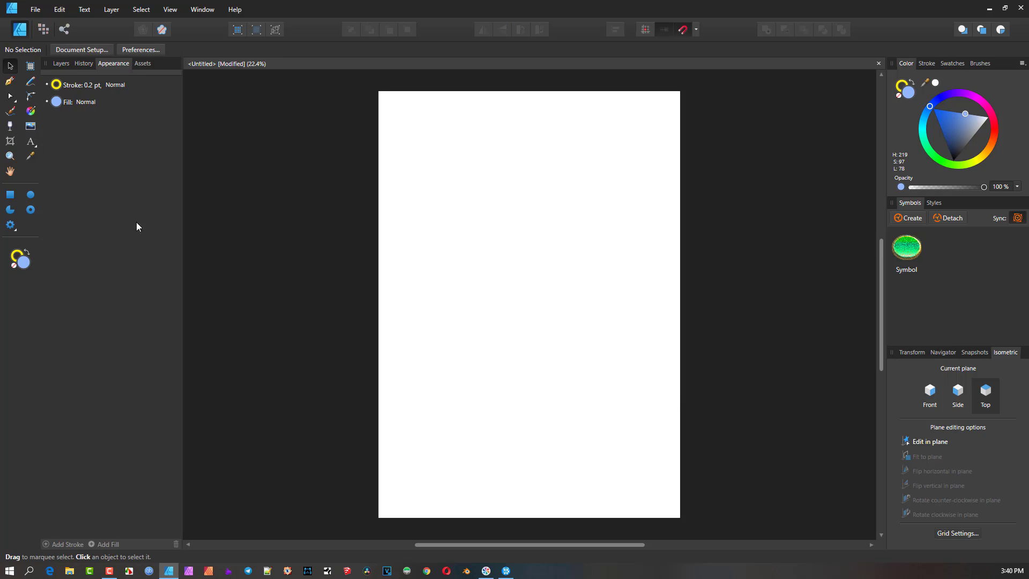
left_click(61, 64)
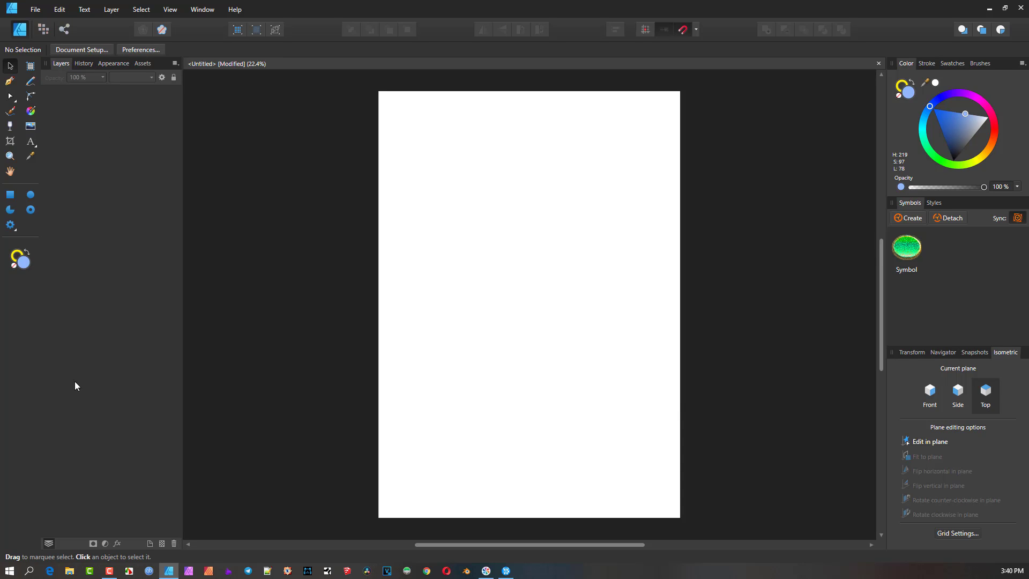
- Draw a 12-tooth cog about half the page width, slightly left of the page's centre
left_click(10, 226)
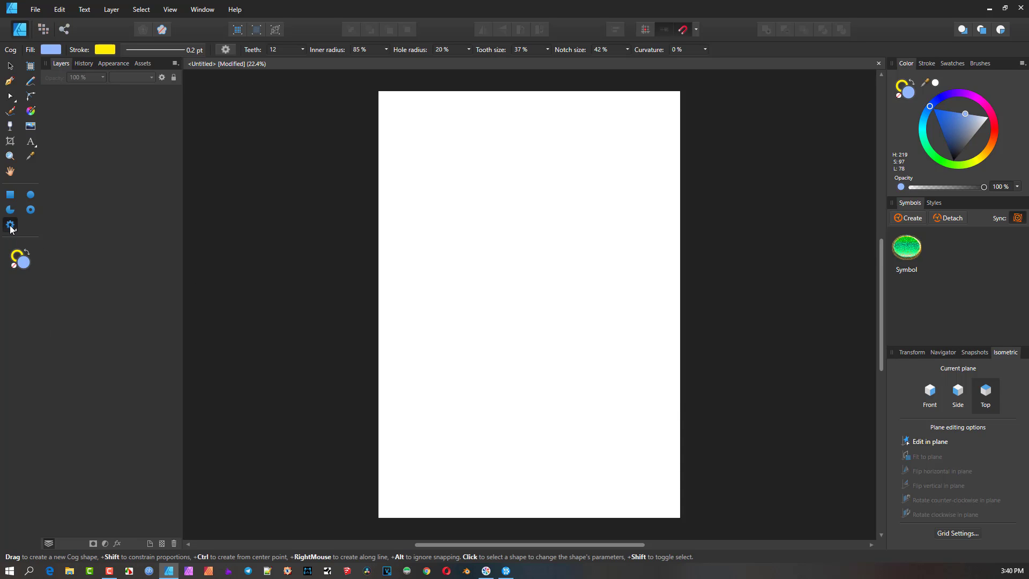
left_click_drag(418, 212, 576, 372)
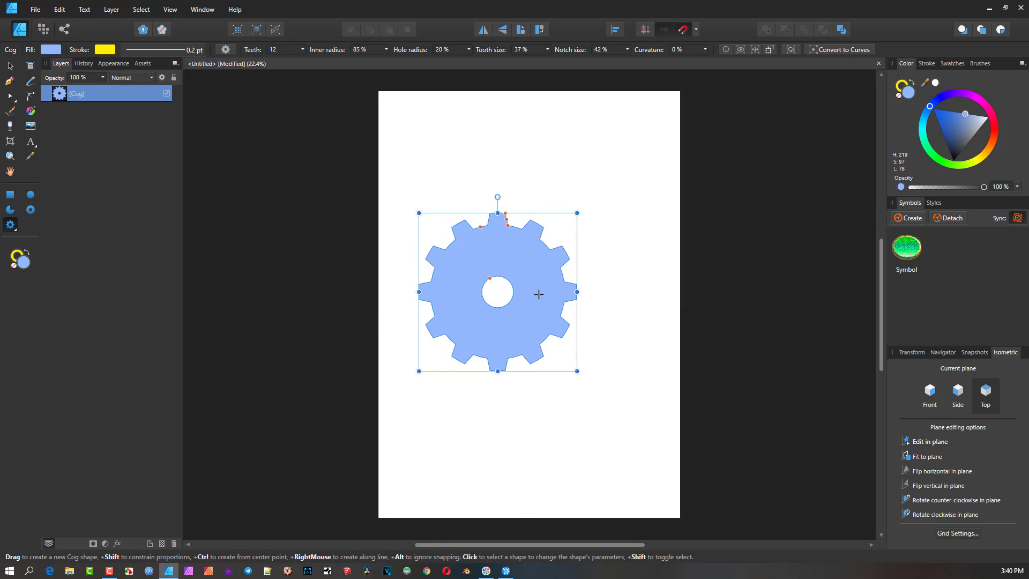
left_click_drag(538, 294, 486, 285)
scroll(485, 240, "up", 1)
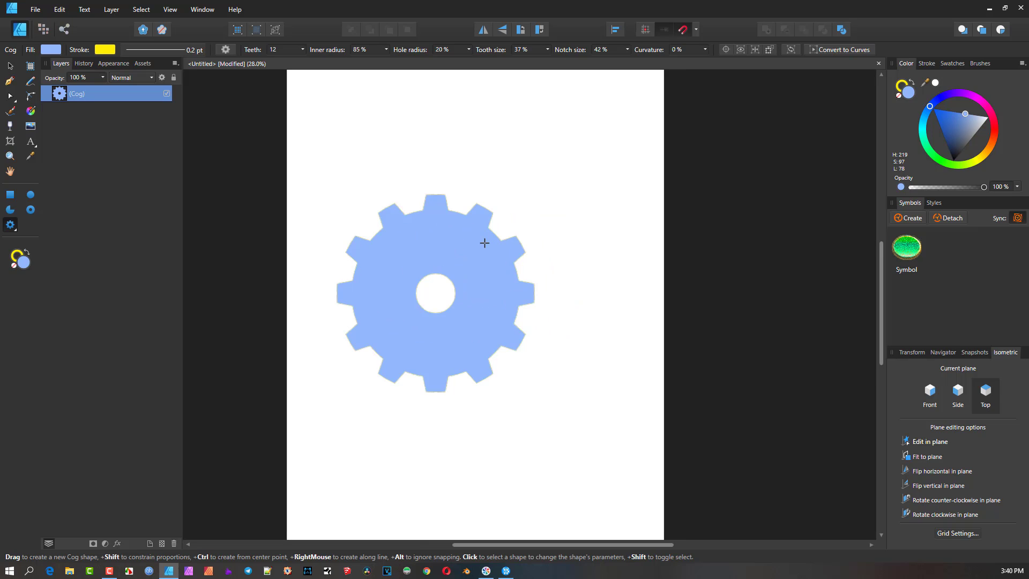
- Remove the cog's fill and give it a black stroke 8.3 pt wide
left_click(899, 96)
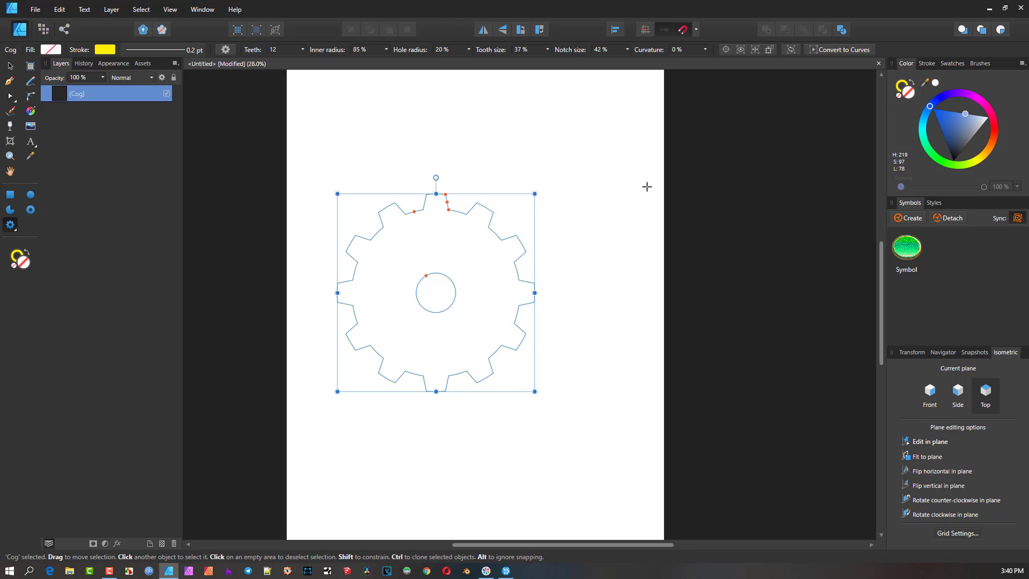
left_click(901, 82)
mouse_move(967, 116)
left_mouse_down()
mouse_move(980, 94)
mouse_move(930, 98)
mouse_move(944, 101)
left_mouse_up()
left_click(927, 64)
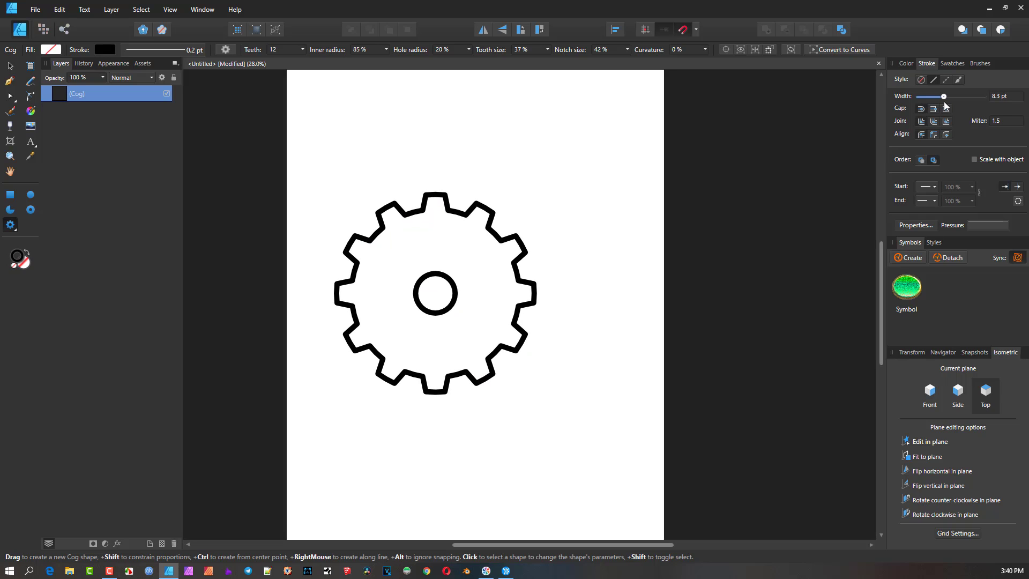
- Give the cog's stroke sharp mitre joins with a miter limit of 5
scroll(445, 218, "up", 3)
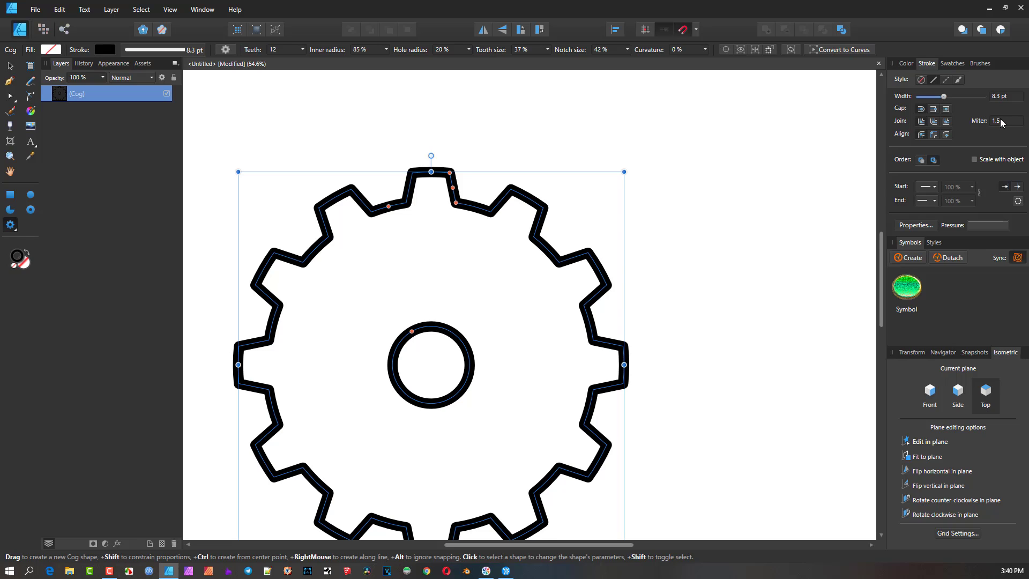
scroll(1003, 123, "up", 3)
left_click_drag(444, 209, 496, 167)
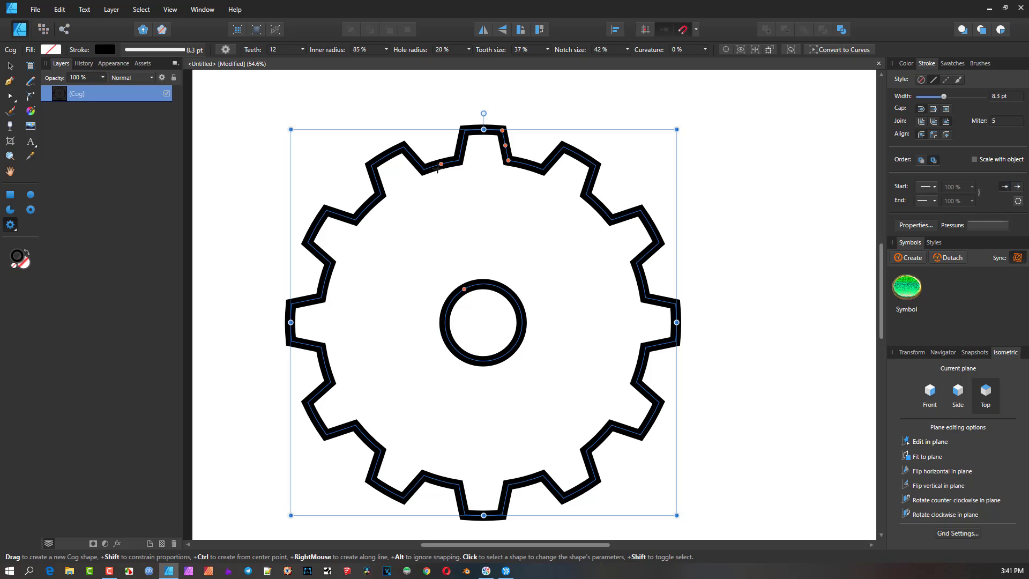
mouse_move(441, 165)
left_mouse_down()
mouse_move(443, 177)
mouse_move(441, 163)
left_mouse_up()
scroll(432, 165, "up", 1)
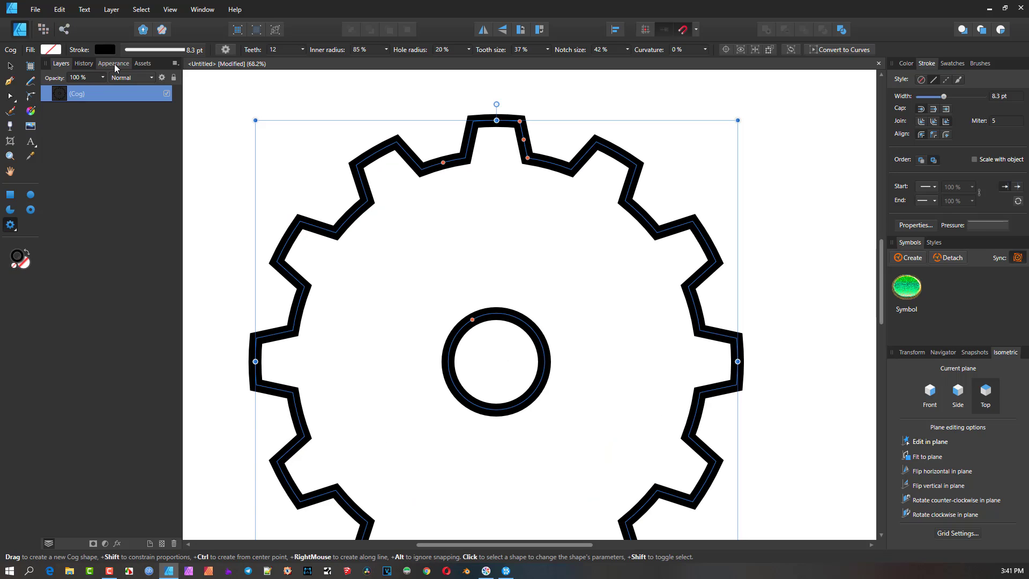
- Increase the cog's stroke width to 18.2 pt using the Move tool's selection
left_click(393, 218)
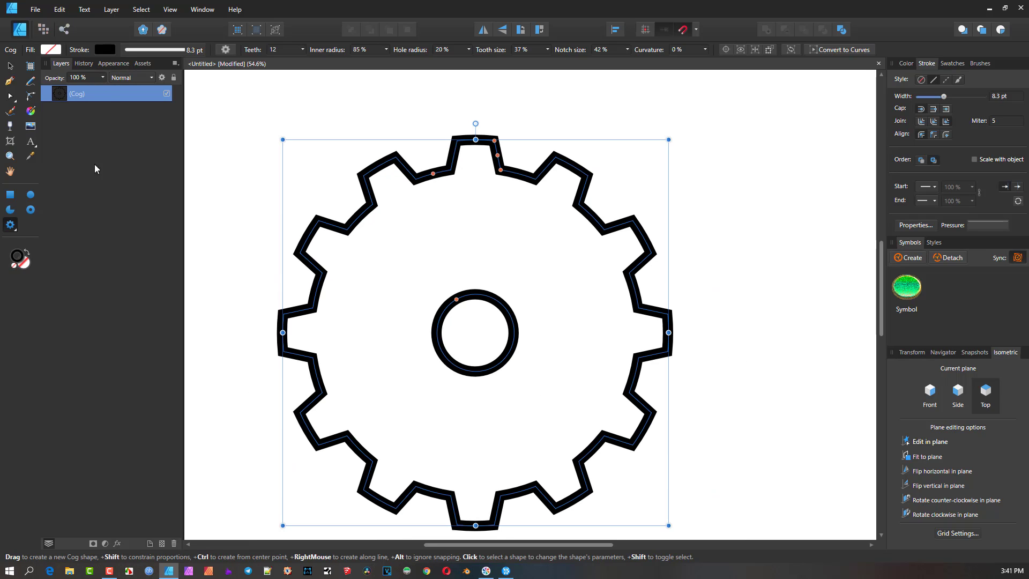
left_click(11, 66)
left_click_drag(945, 97, 954, 100)
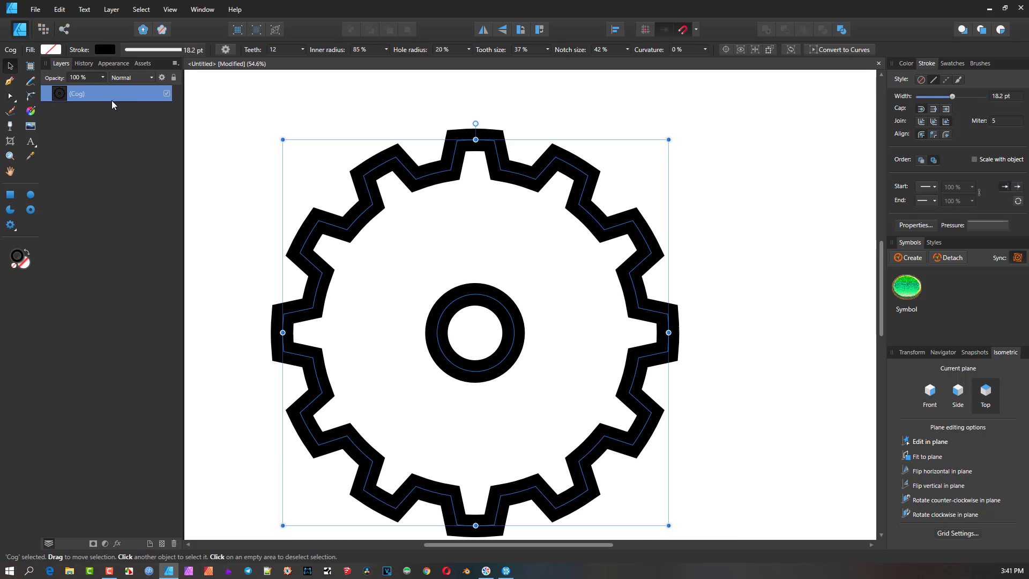
- Duplicate the black cog in place and colour the copy's stroke red (H 348, S 100, L 50)
key("ctrl+j")
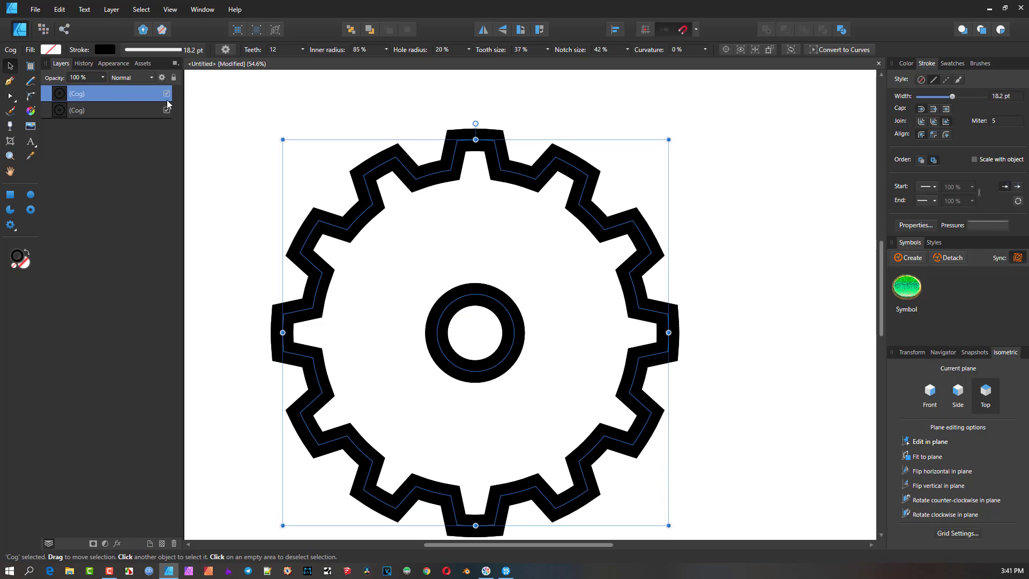
left_click(906, 63)
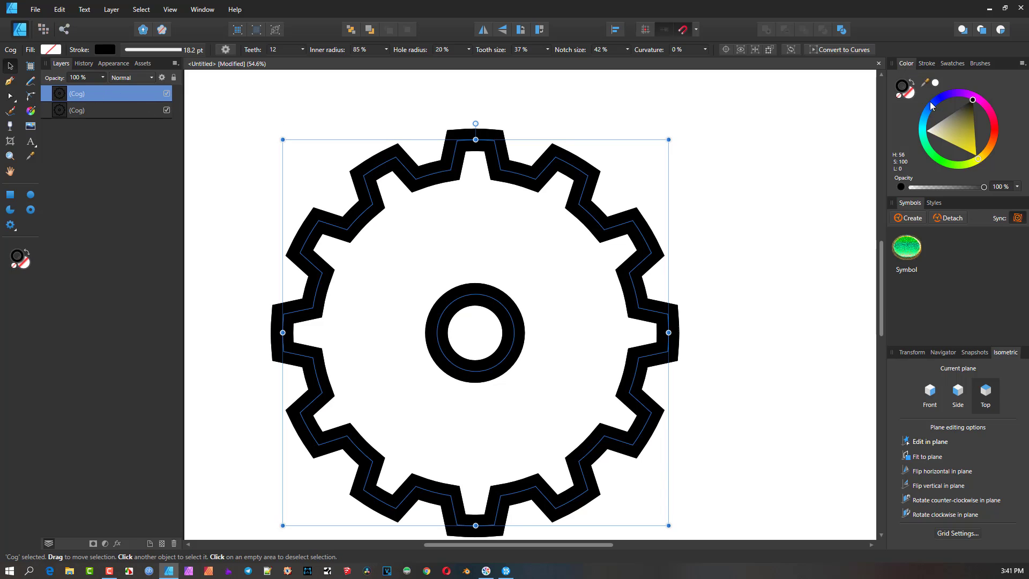
mouse_move(931, 105)
left_mouse_down()
mouse_move(995, 112)
mouse_move(991, 122)
left_mouse_up()
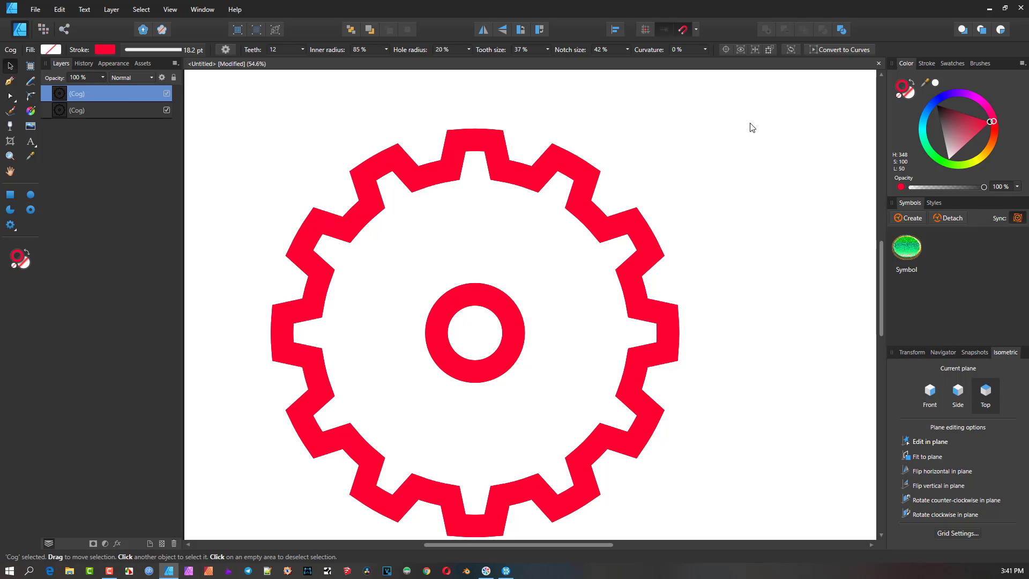
- Set the upper red cog's stroke width to 7.2 pt so the black cog beneath outlines it
left_click(63, 111)
left_click(68, 95)
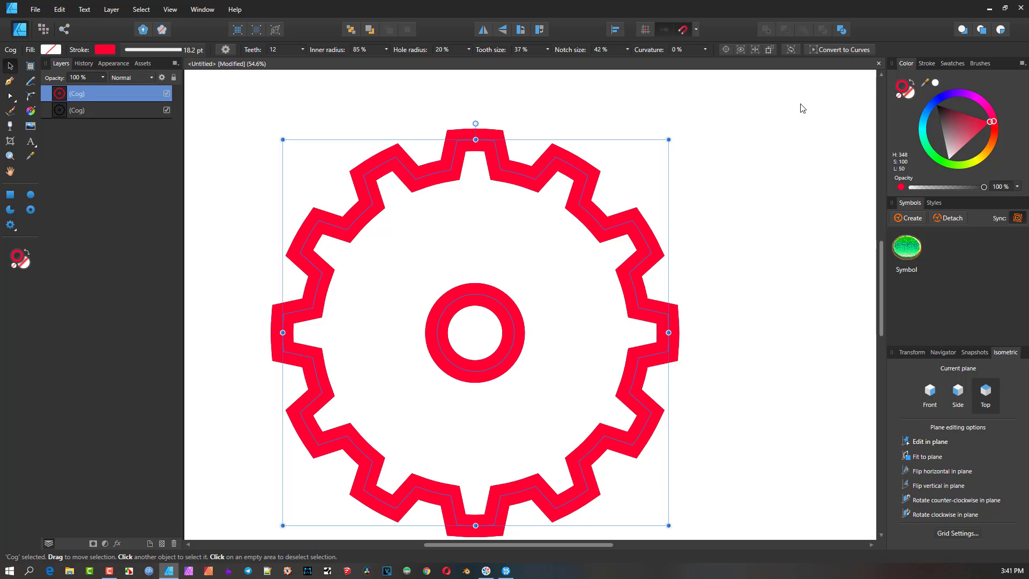
left_click(927, 63)
left_click_drag(952, 97, 942, 100)
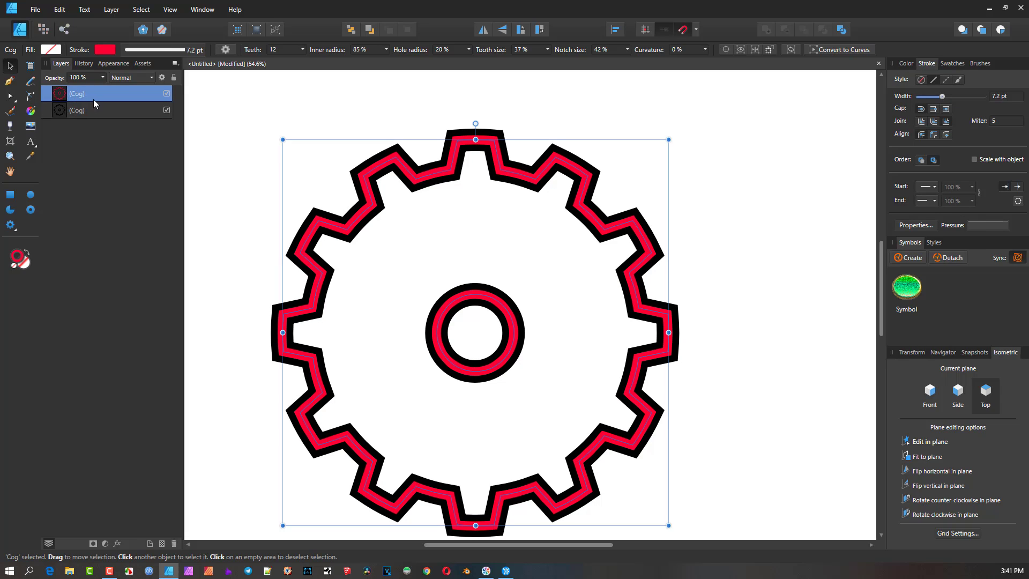
- Duplicate the red cog and set the copy's stroke colour to bright green
key("ctrl+j")
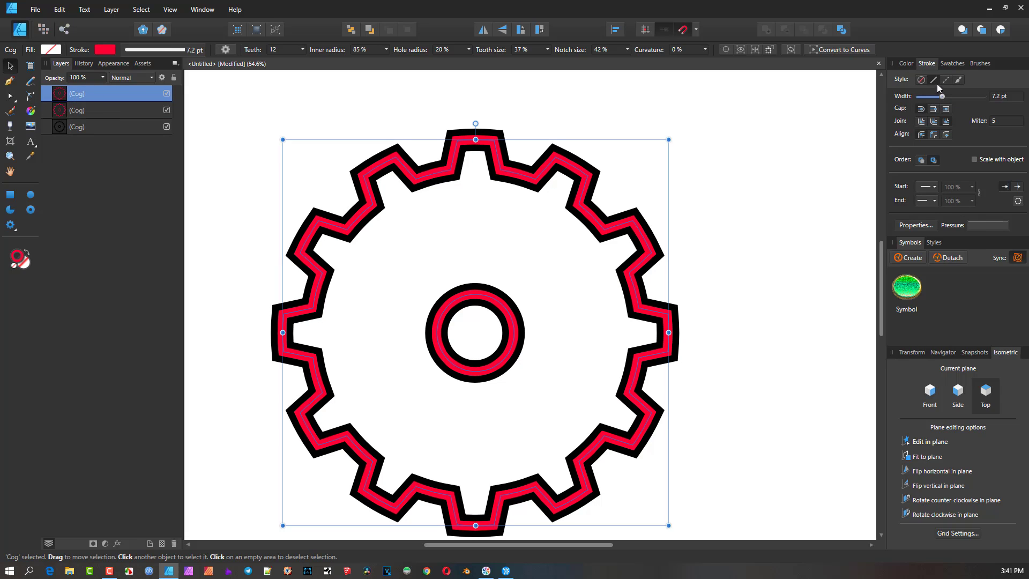
left_click(905, 63)
left_click(960, 166)
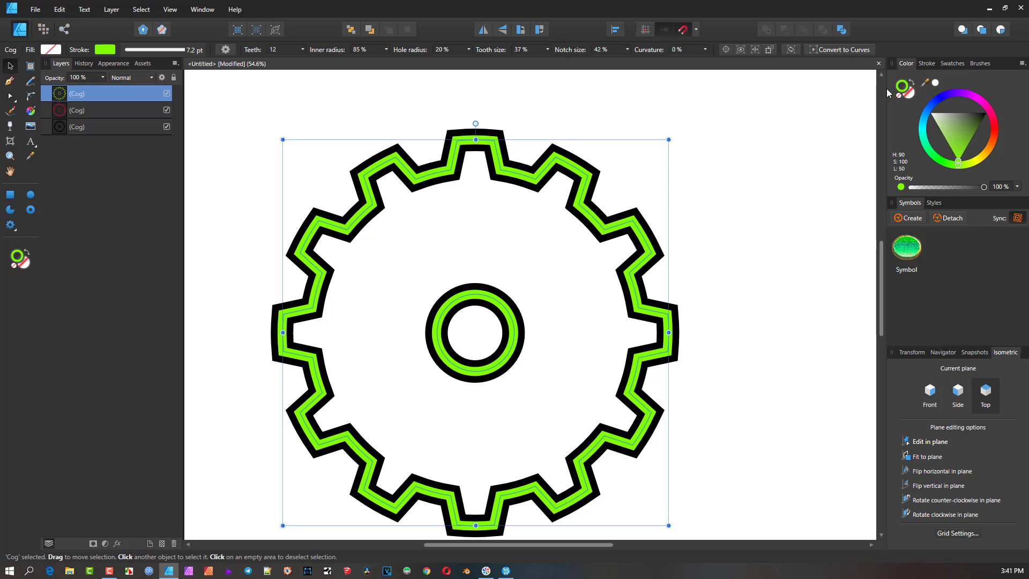
- Set the green cog's stroke width to 2.2 pt
left_click(928, 63)
left_click_drag(942, 97, 934, 97)
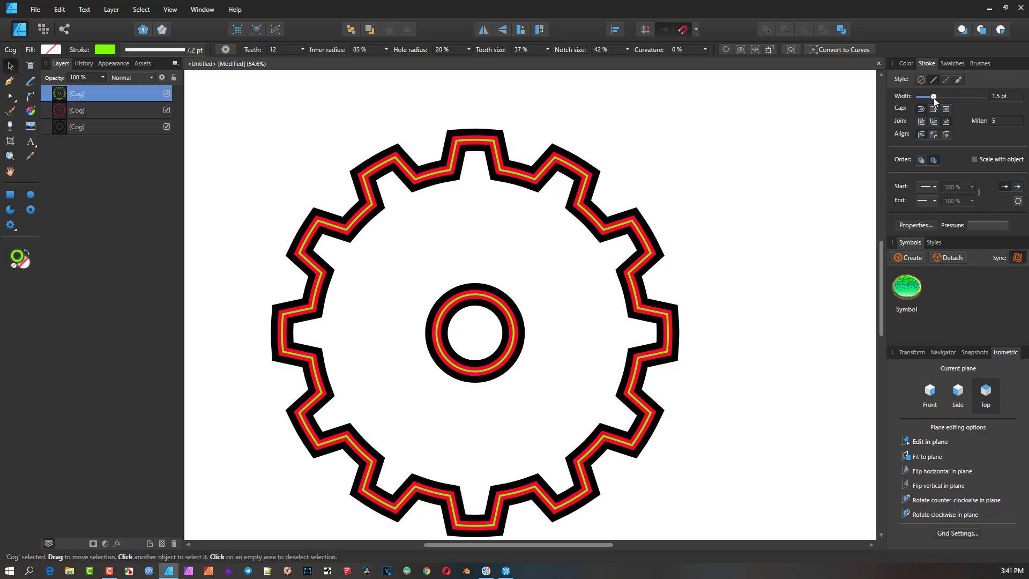
scroll(490, 141, "up", 2)
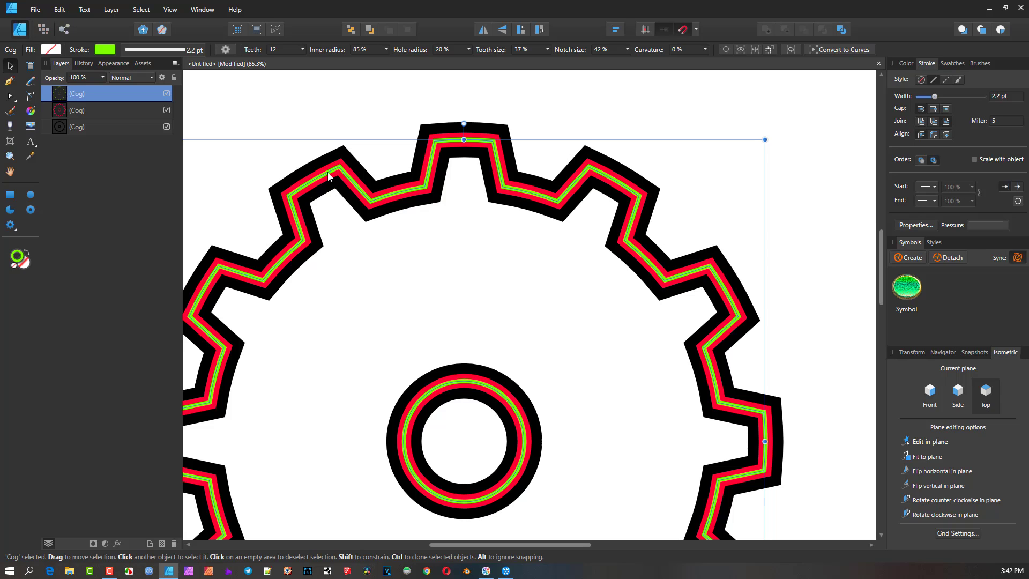
scroll(349, 185, "down", 1)
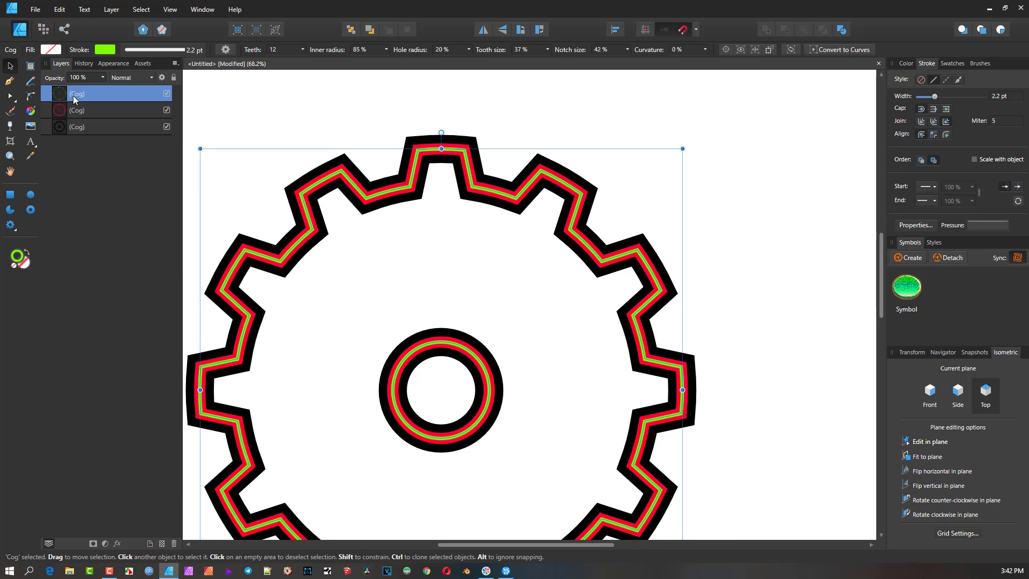
left_click_drag(421, 197, 459, 160)
scroll(459, 161, "down", 1)
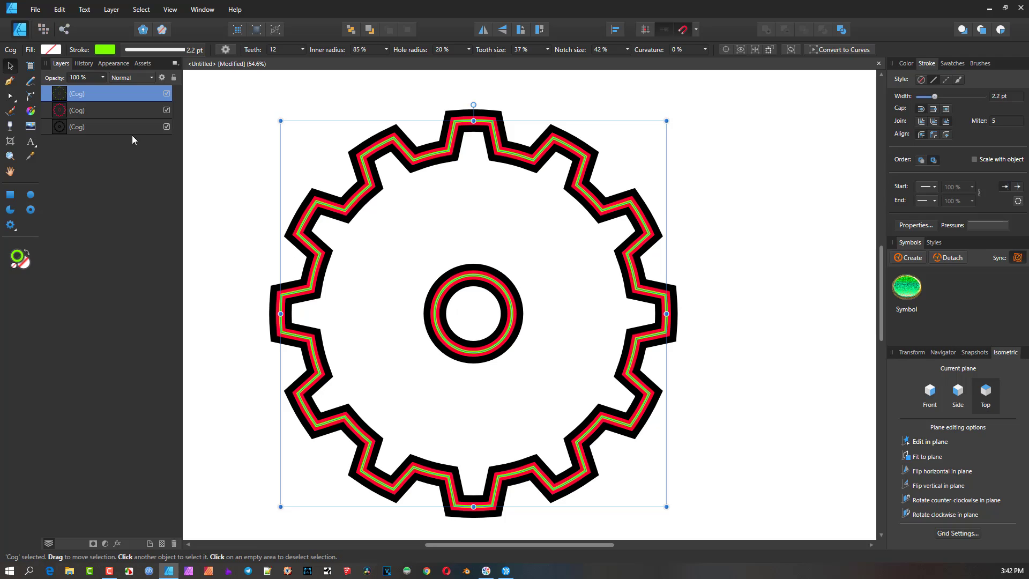
- Delete the green and red cog copies, keeping only the black cog
left_click(118, 109, "shift")
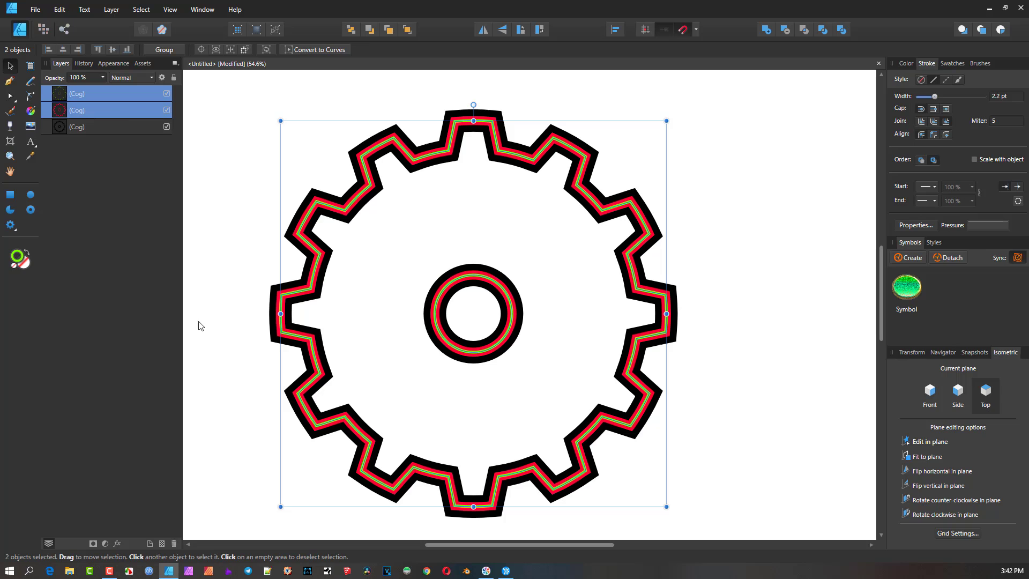
left_click(175, 547)
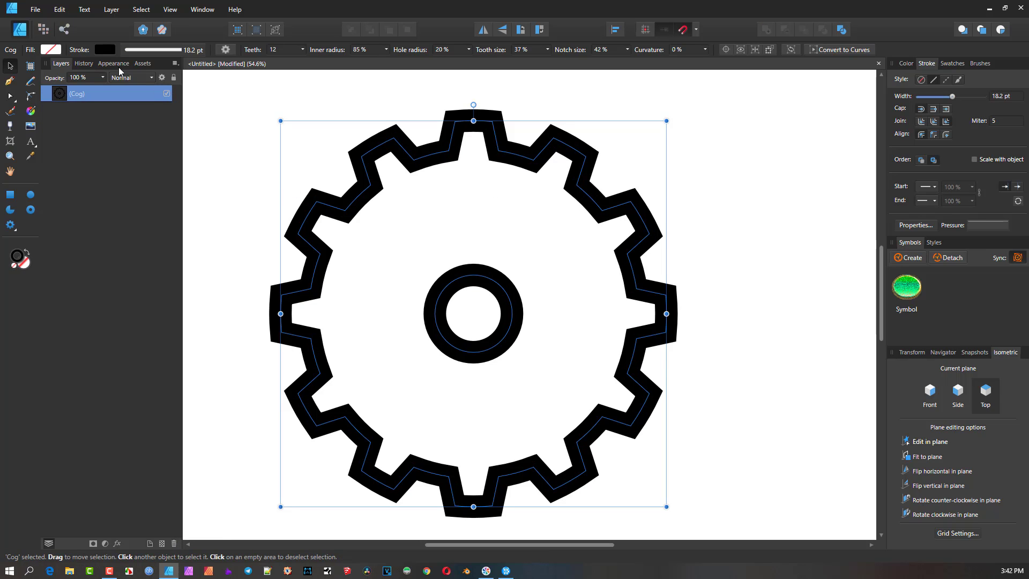
- Examine the black cog's stroke and fill entries in its appearance, together with their colour and stroke settings
left_click(118, 65)
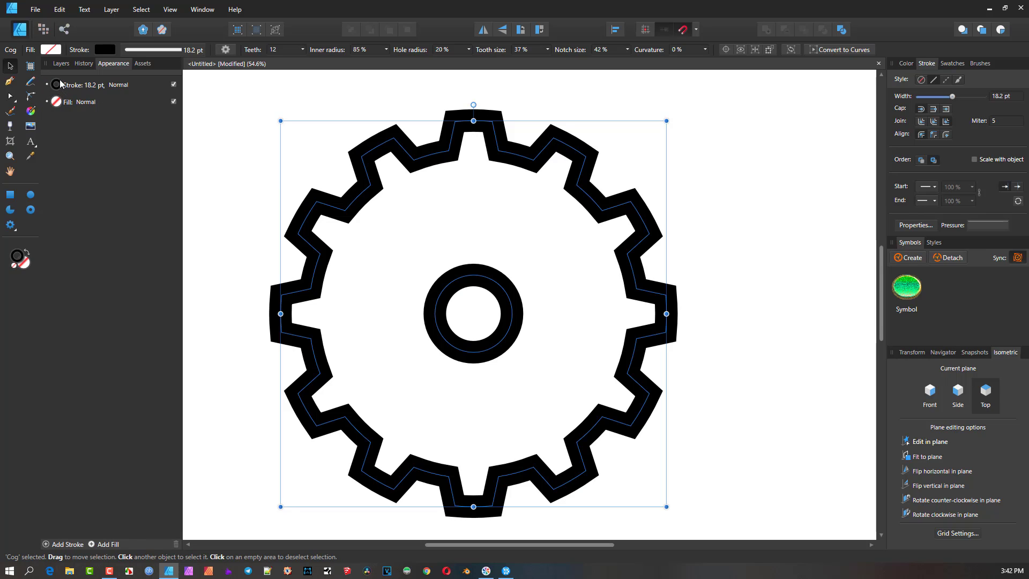
left_click(59, 102)
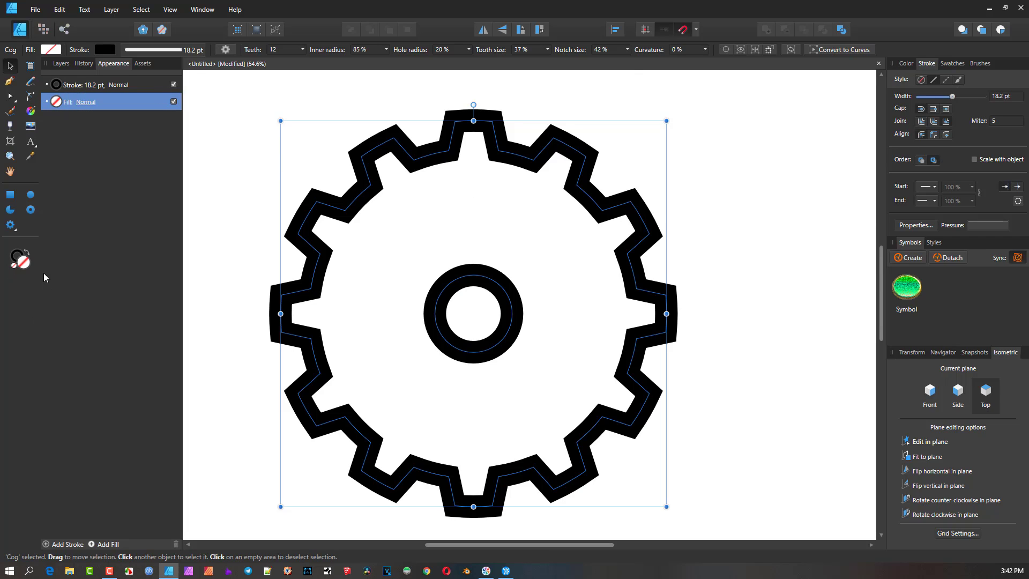
left_click(906, 64)
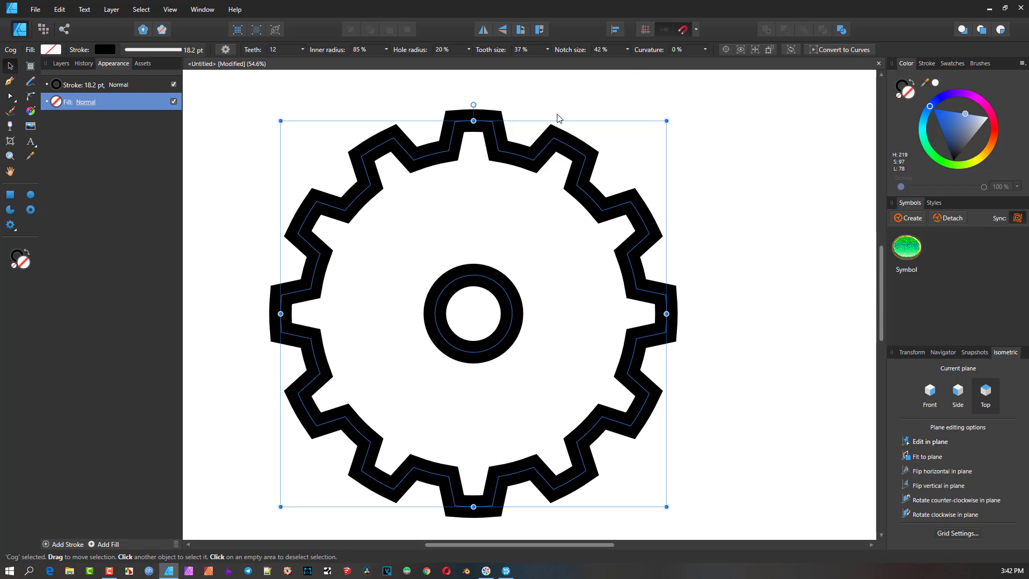
left_click(90, 89)
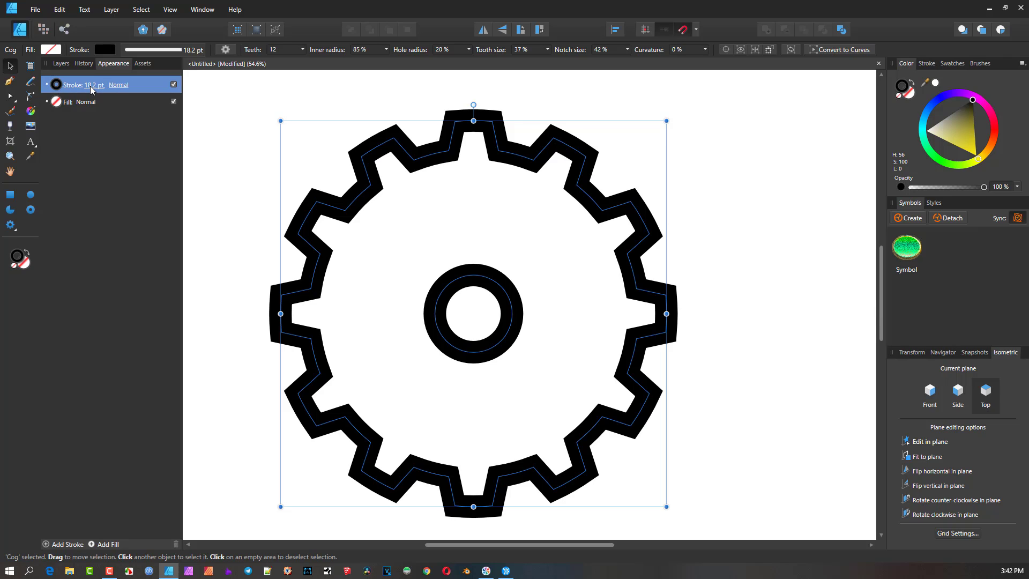
left_click(94, 89)
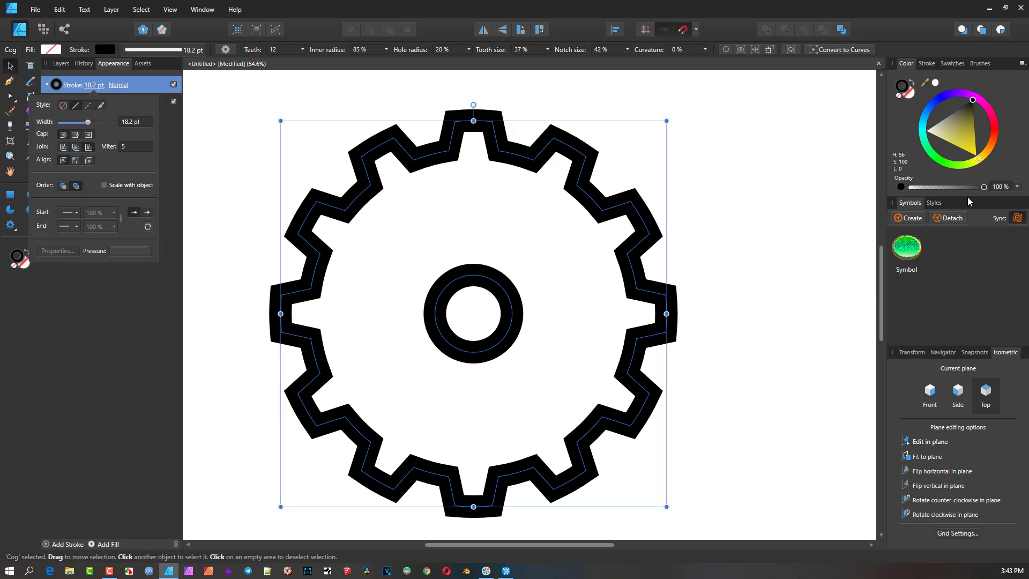
left_click(926, 65)
left_click(925, 63)
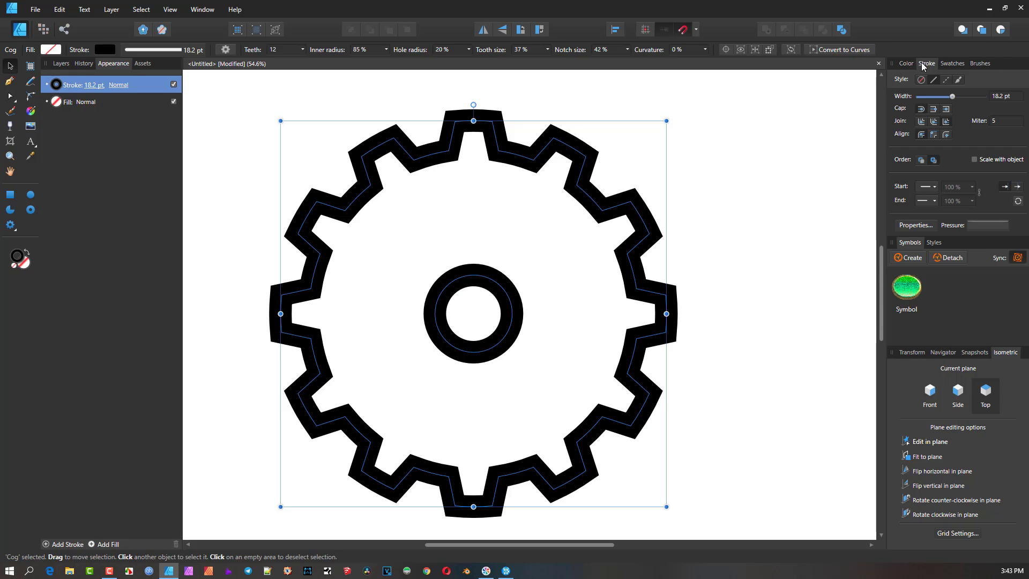
left_click(907, 64)
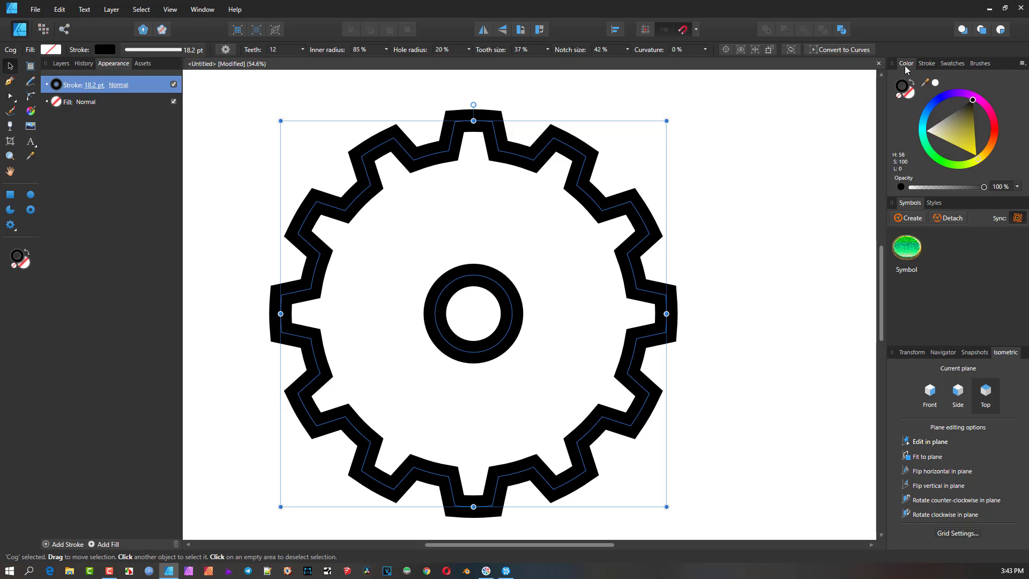
- Set the black cog's stroke width to 11.1 pt
left_click(98, 85)
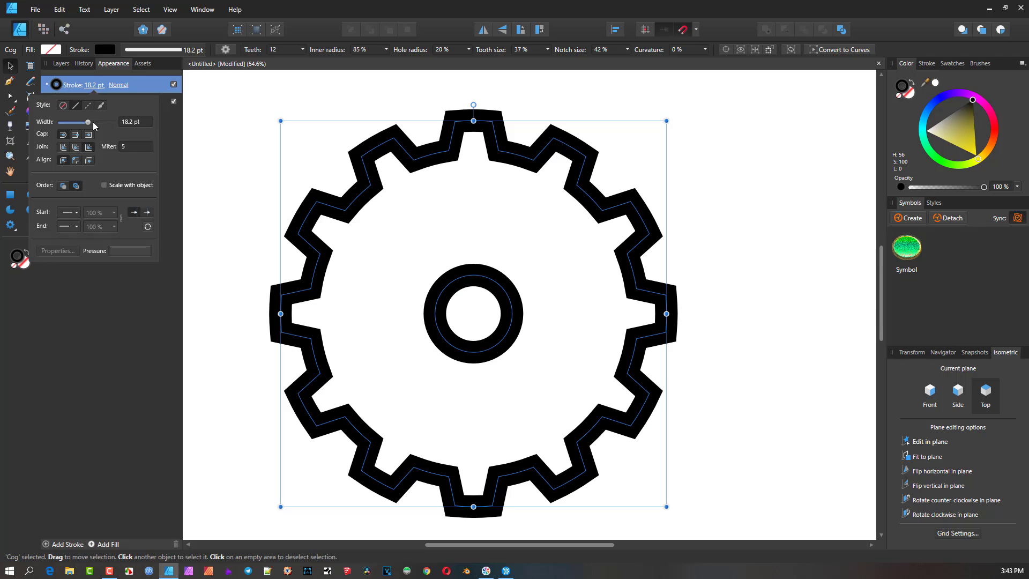
mouse_move(81, 124)
left_mouse_down()
mouse_move(59, 125)
mouse_move(86, 130)
left_mouse_up()
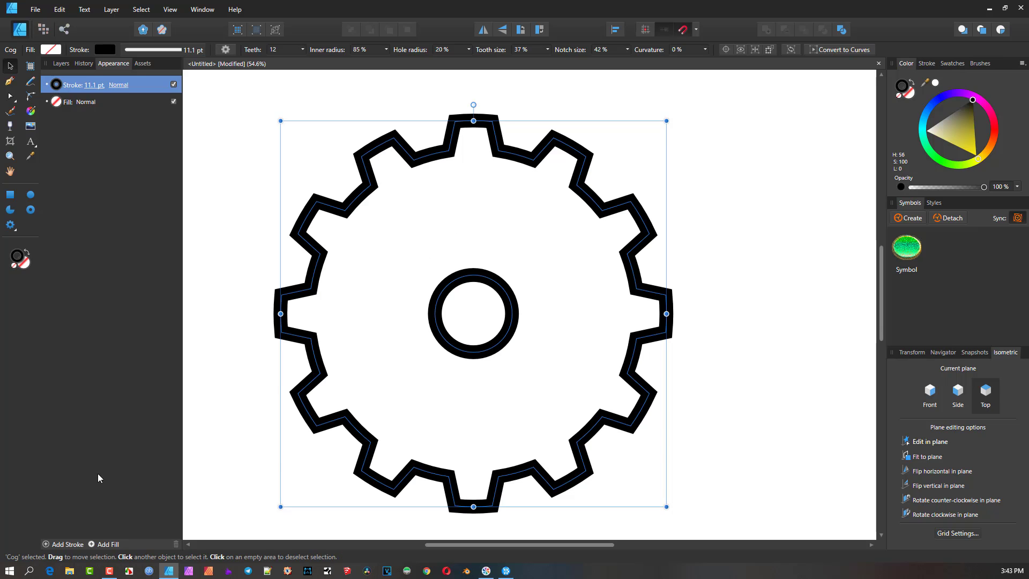
- Add a second stroke on top of the cog's black stroke and colour it orange-red
left_click(47, 543)
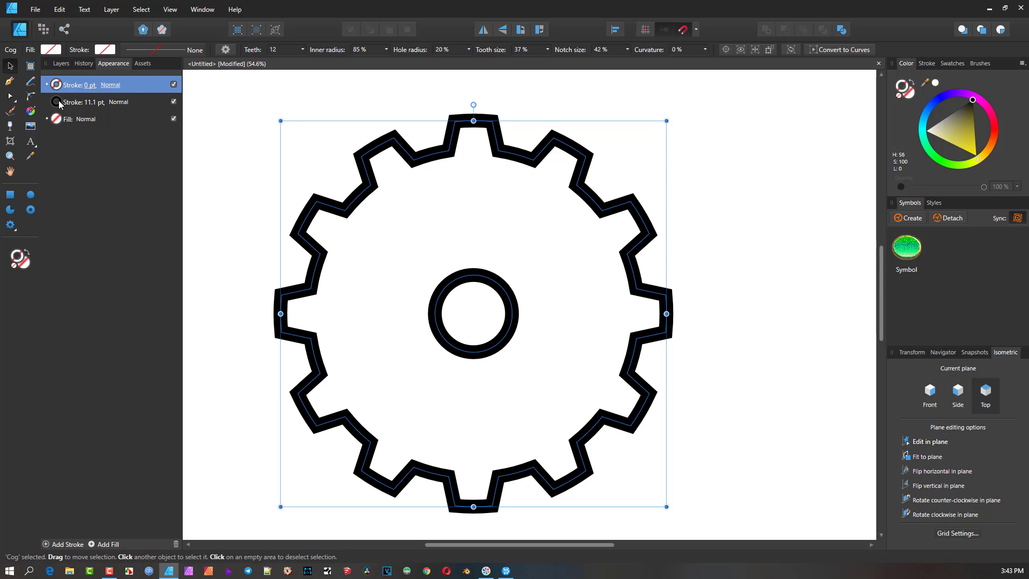
left_click(116, 87)
left_click(115, 89)
left_click(993, 137)
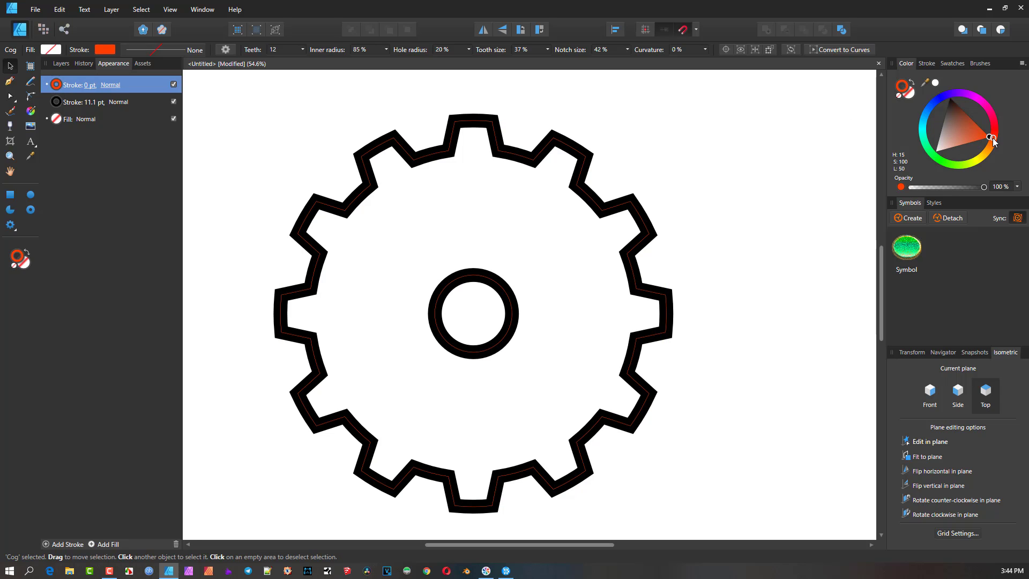
scroll(352, 170, "up", 2)
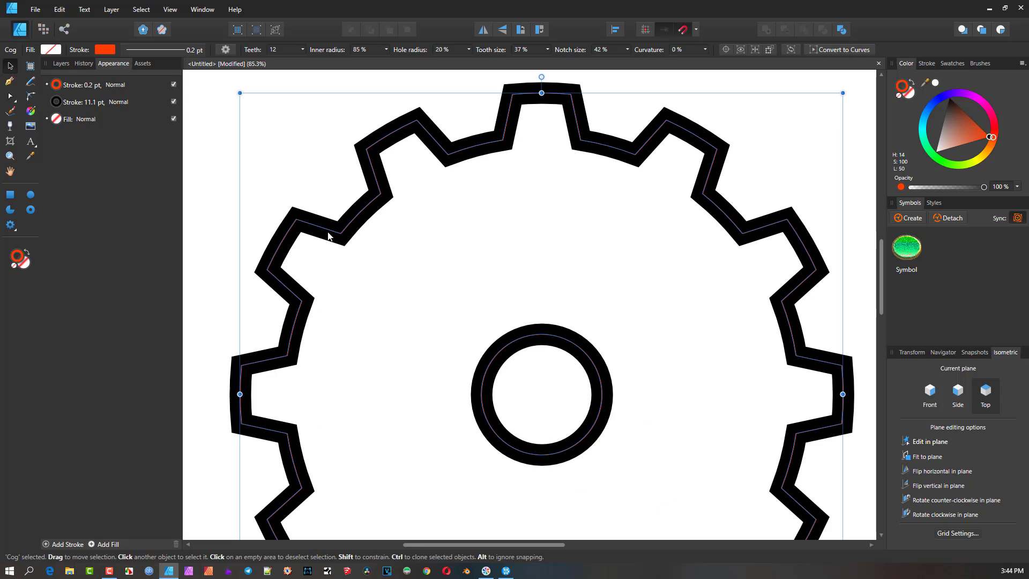
scroll(369, 220, "down", 2)
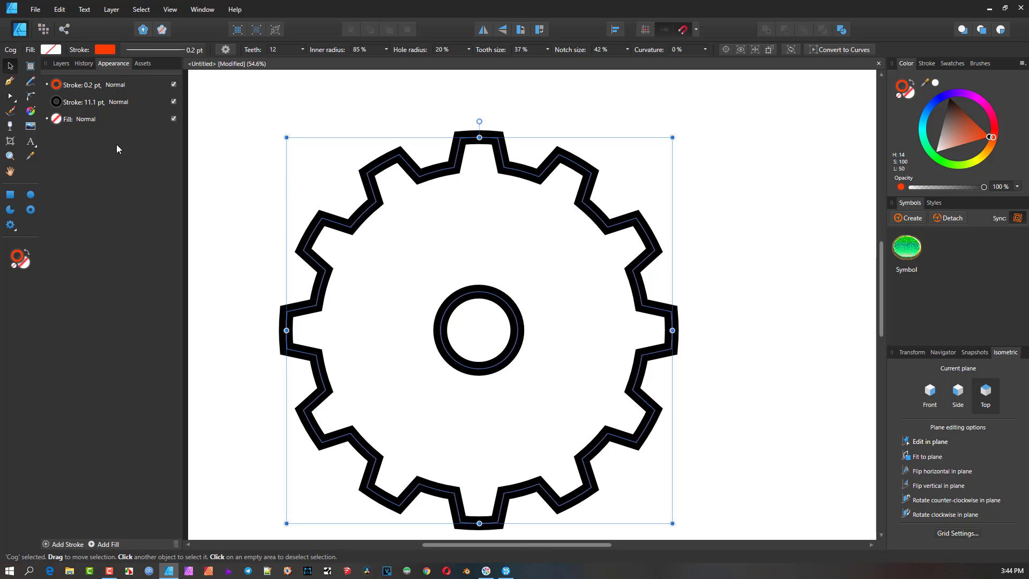
- Set the orange-red stroke's width to 4.3 pt and give it sharp miter joins
left_click(87, 88)
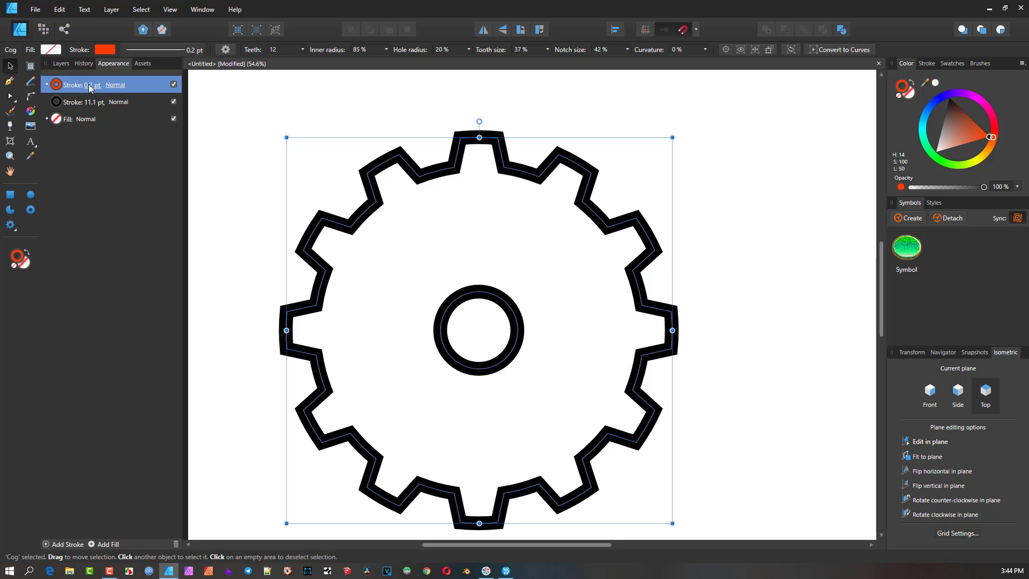
left_click(91, 89)
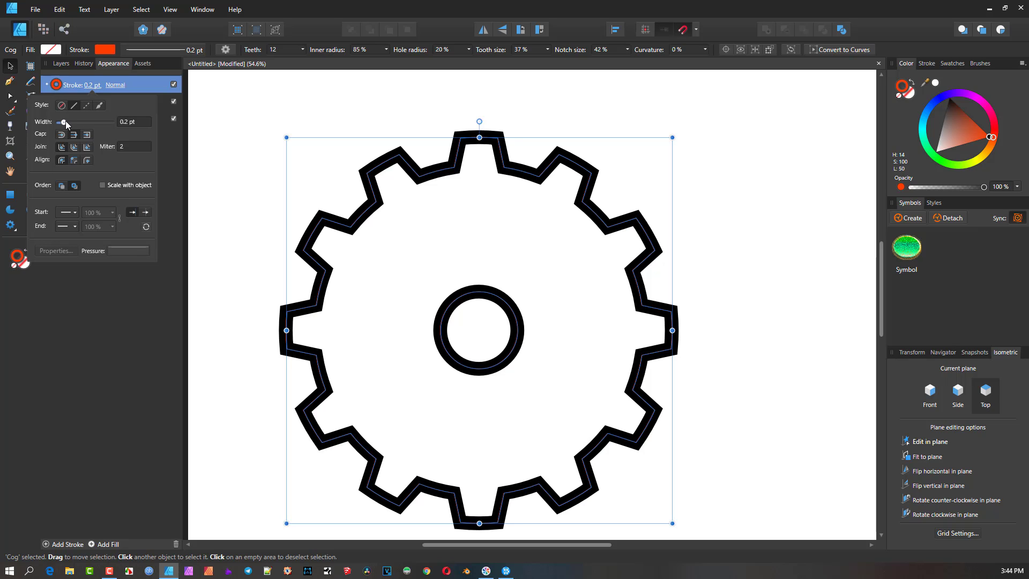
left_click_drag(65, 121, 75, 124)
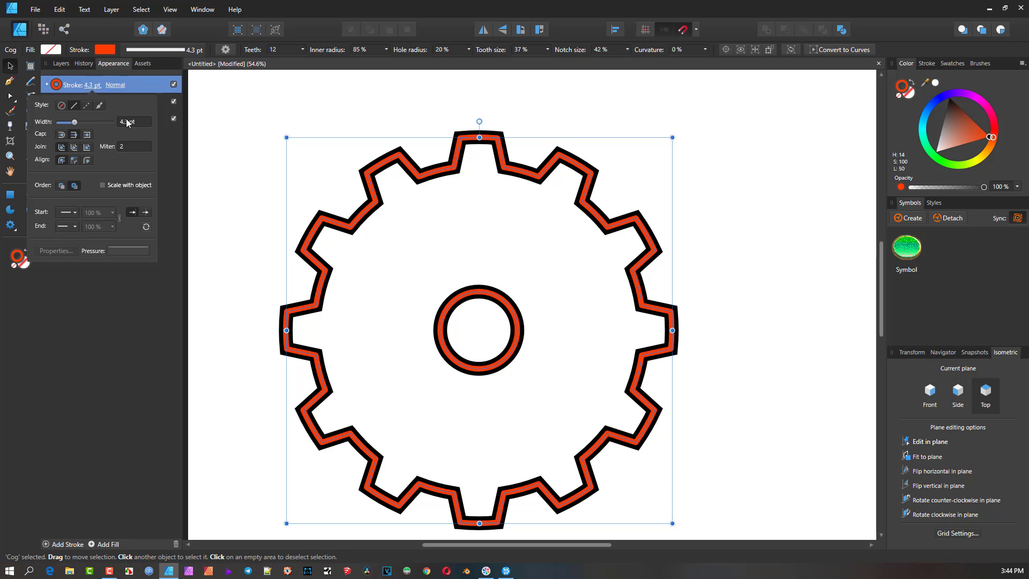
scroll(390, 158, "up", 3)
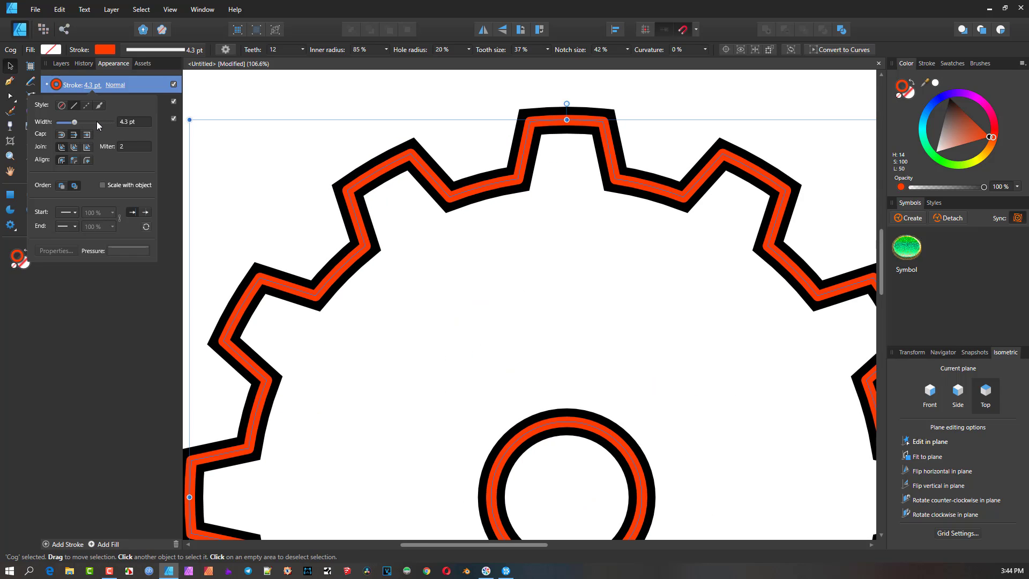
scroll(133, 145, "up", 2)
scroll(127, 146, "down", 1)
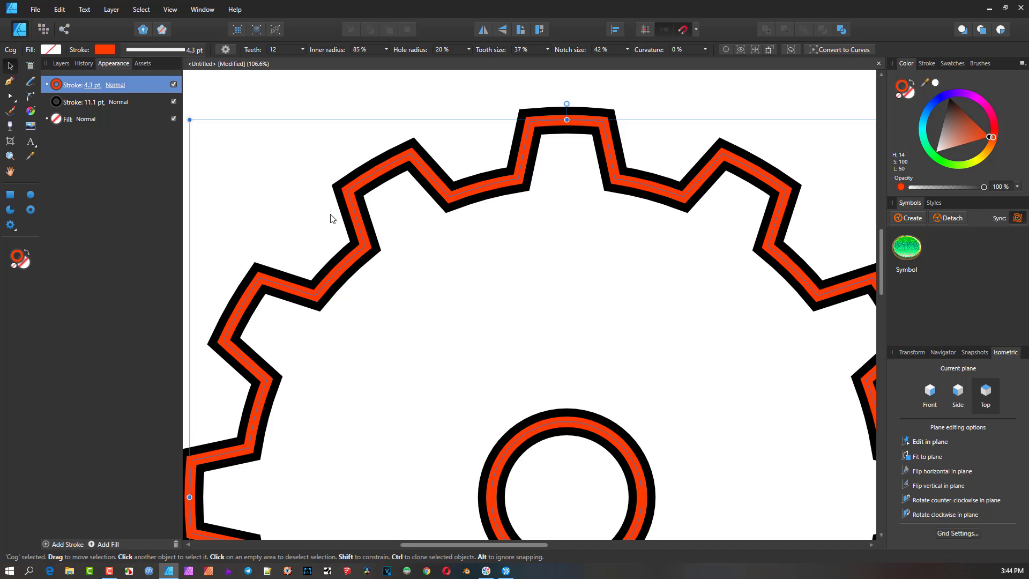
- Add a third stroke to the cog and move it below the black stroke in the stacking order
left_click(54, 546)
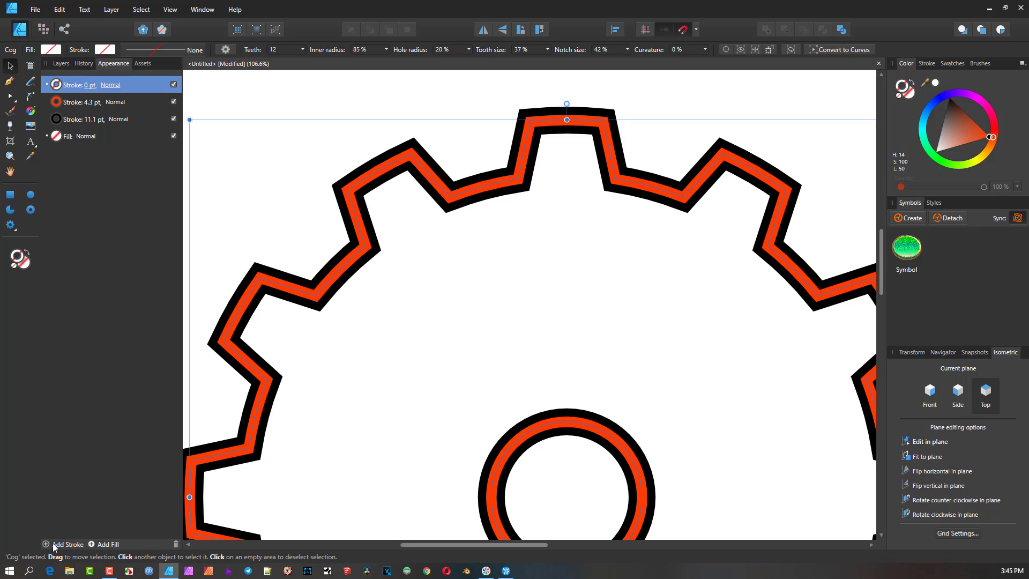
left_click(56, 84)
left_click_drag(137, 83, 131, 120)
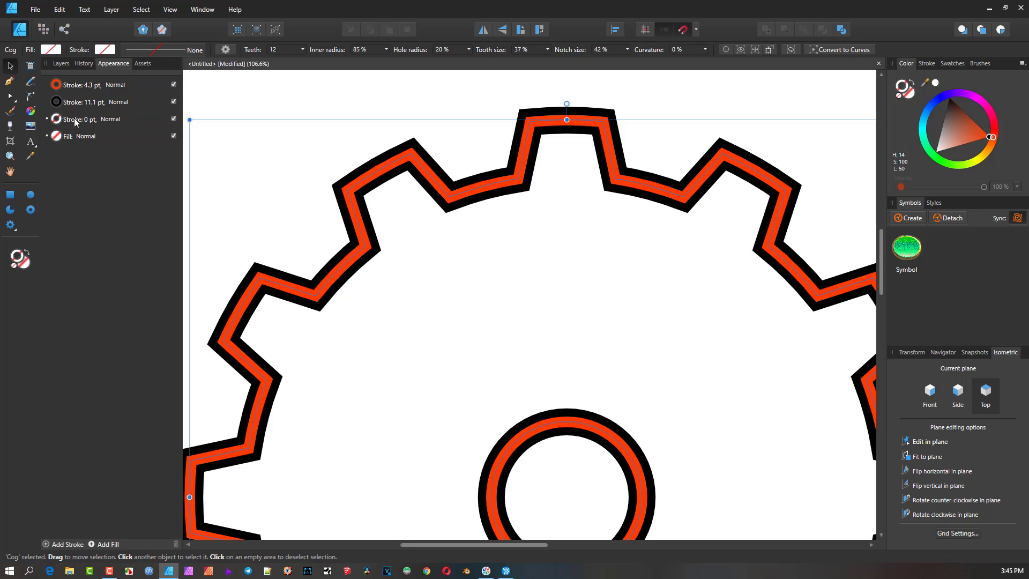
left_click(76, 120)
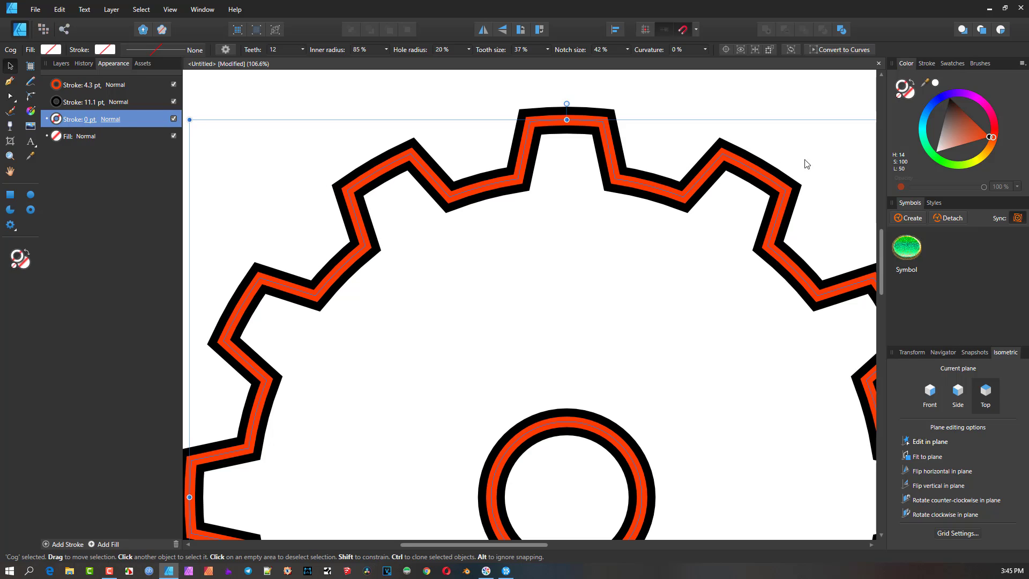
- Colour the lowest stroke bright green and set its width to 16.4 pt with sharp miter joins
left_click(953, 168)
left_click_drag(952, 168, 950, 167)
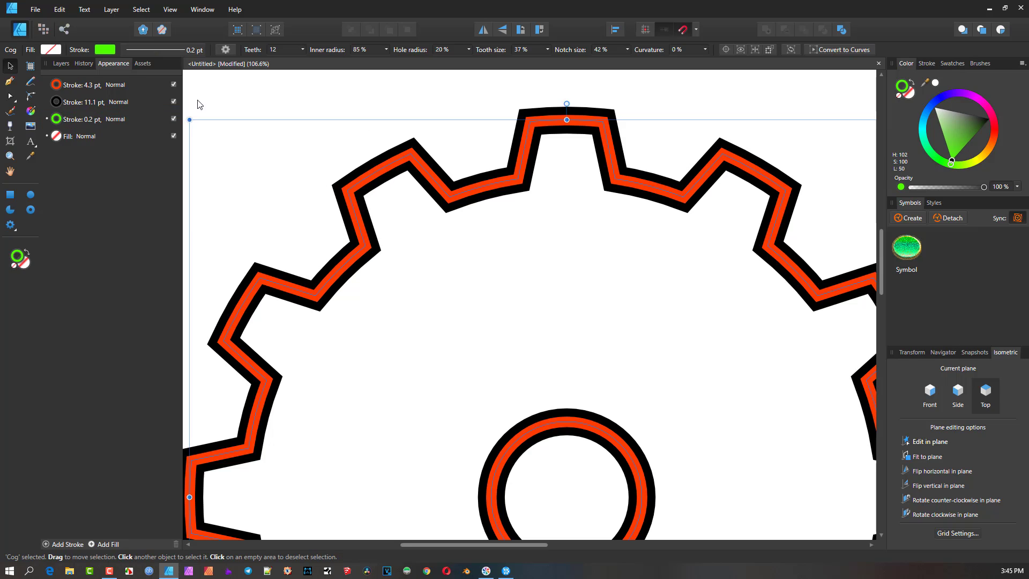
left_click(88, 120)
left_click(90, 121)
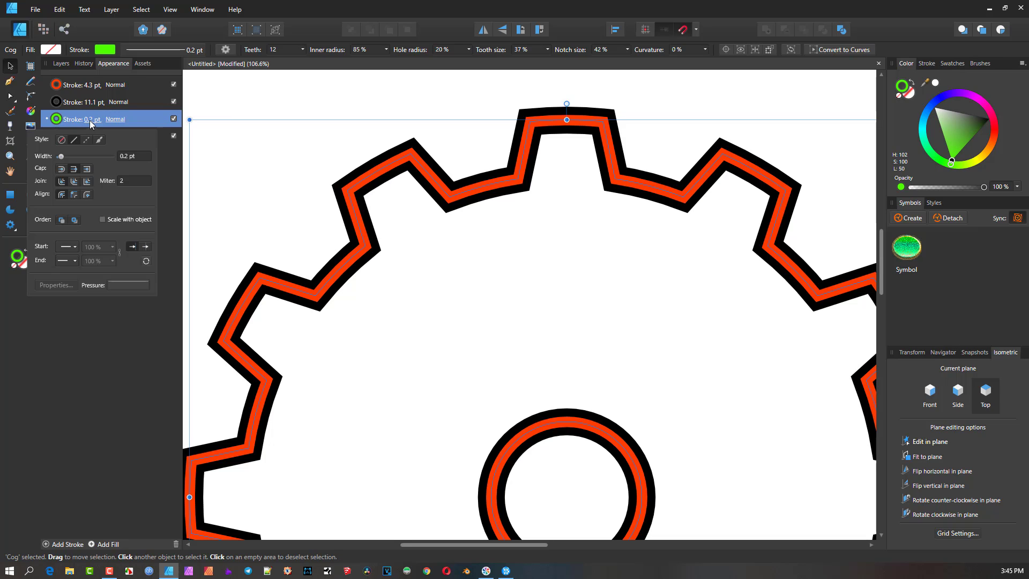
left_click_drag(61, 157, 85, 155)
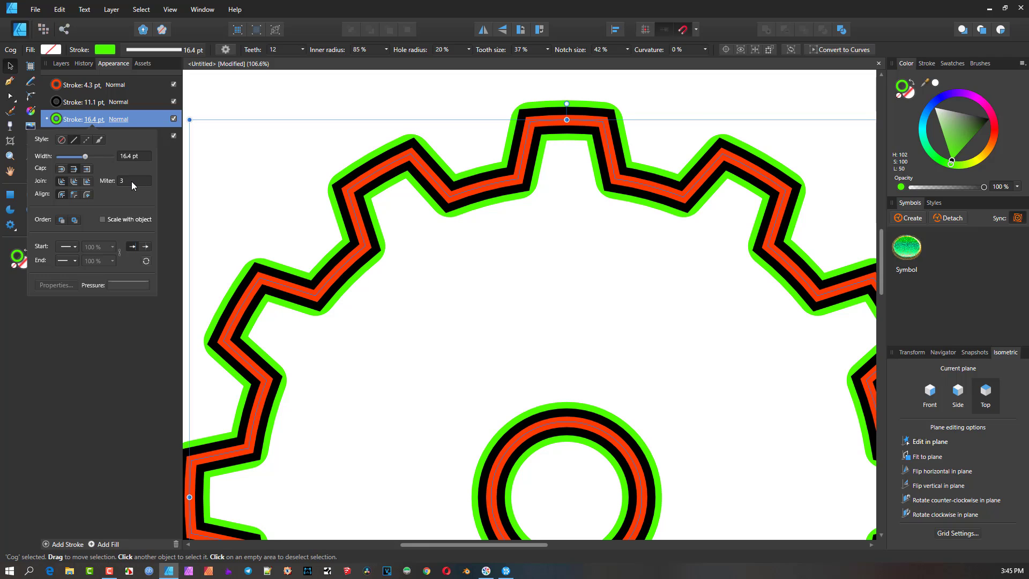
scroll(131, 181, "up", 1)
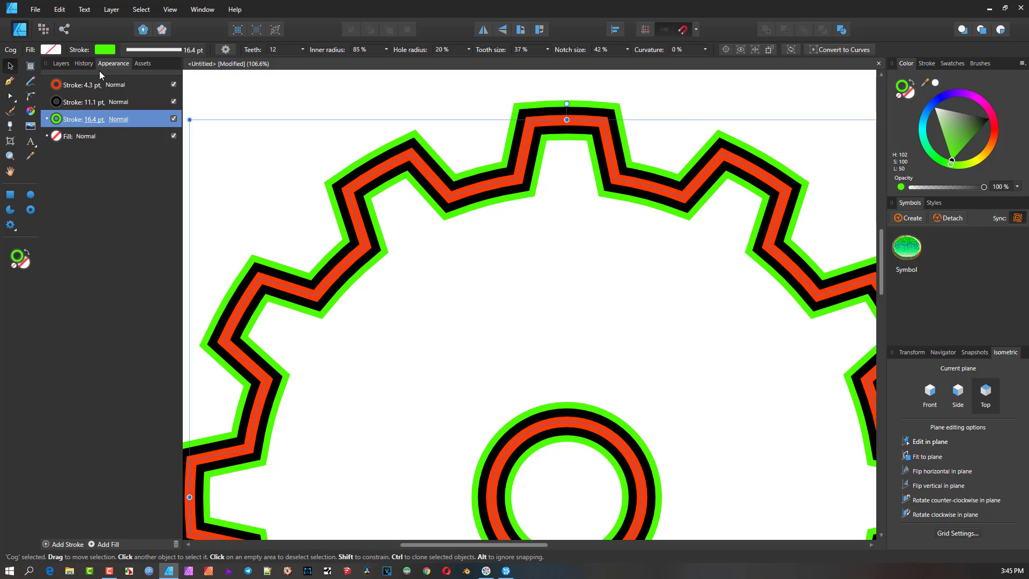
- Select the cog's orange-red stroke and check the whole cog and its entry in the layer list
scroll(397, 159, "down", 3)
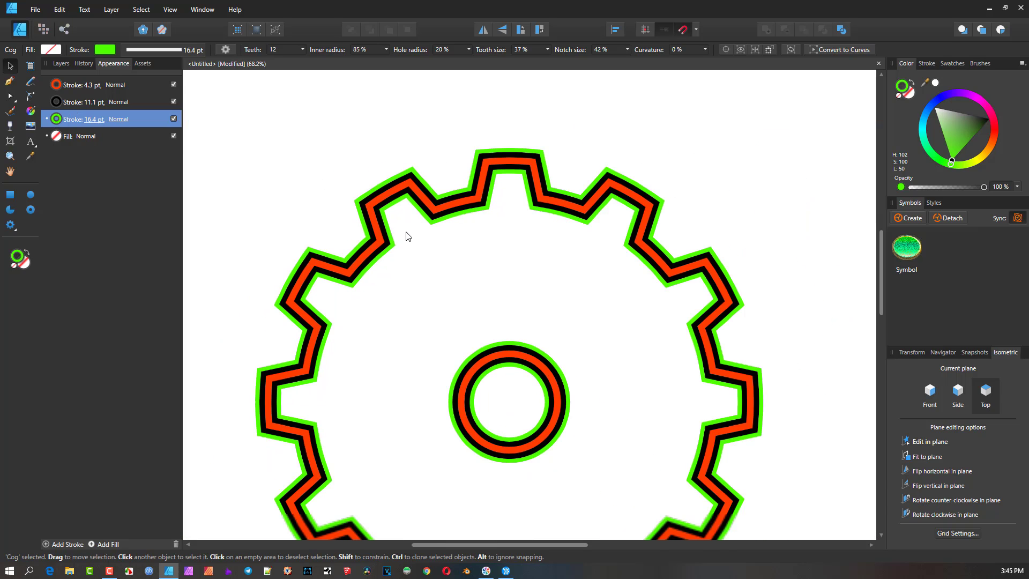
left_click(78, 86)
left_click(61, 63)
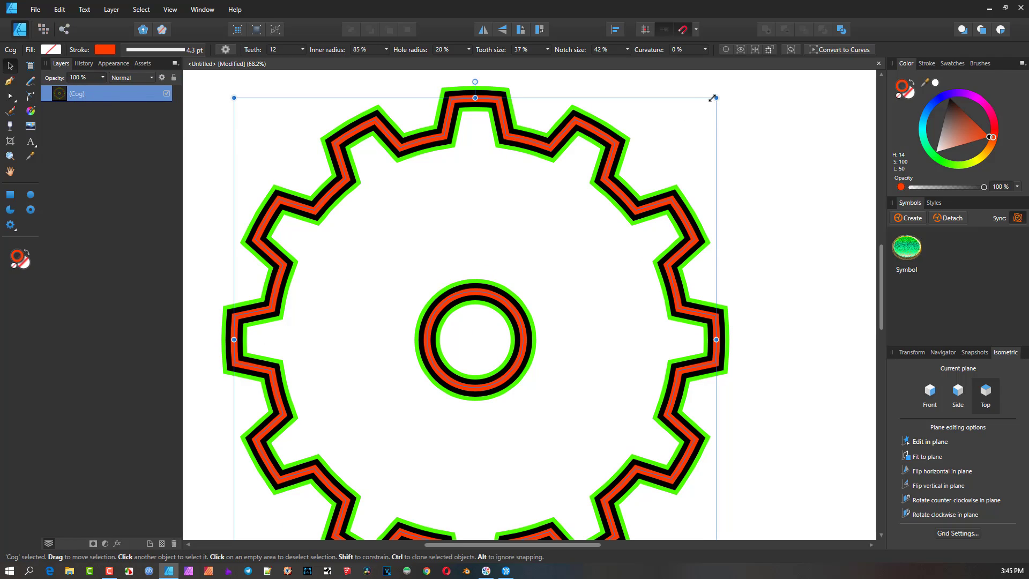
- Review the edit history and the width, join and scaling settings of the cog's stacked strokes
left_click(84, 64)
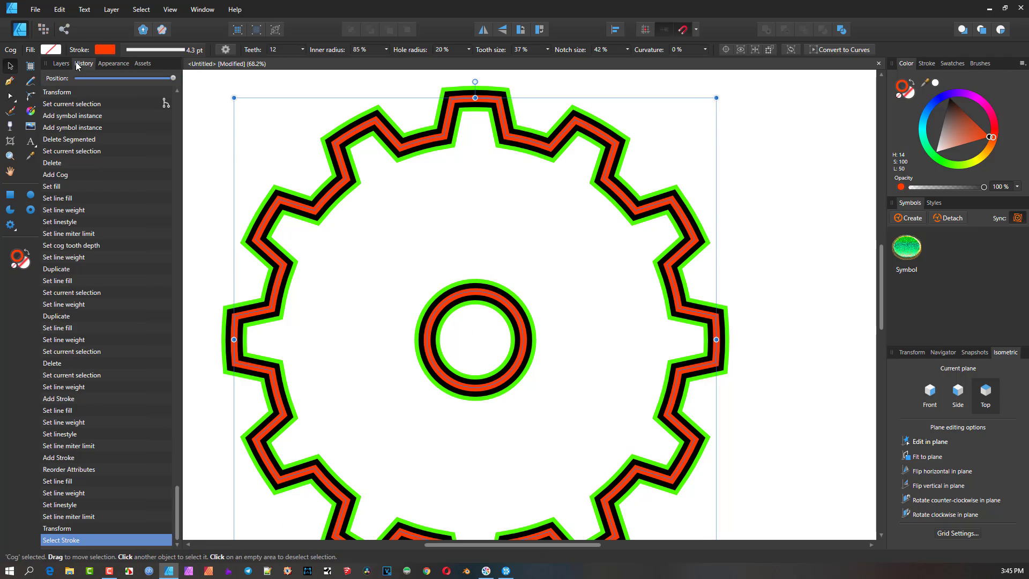
left_click(112, 64)
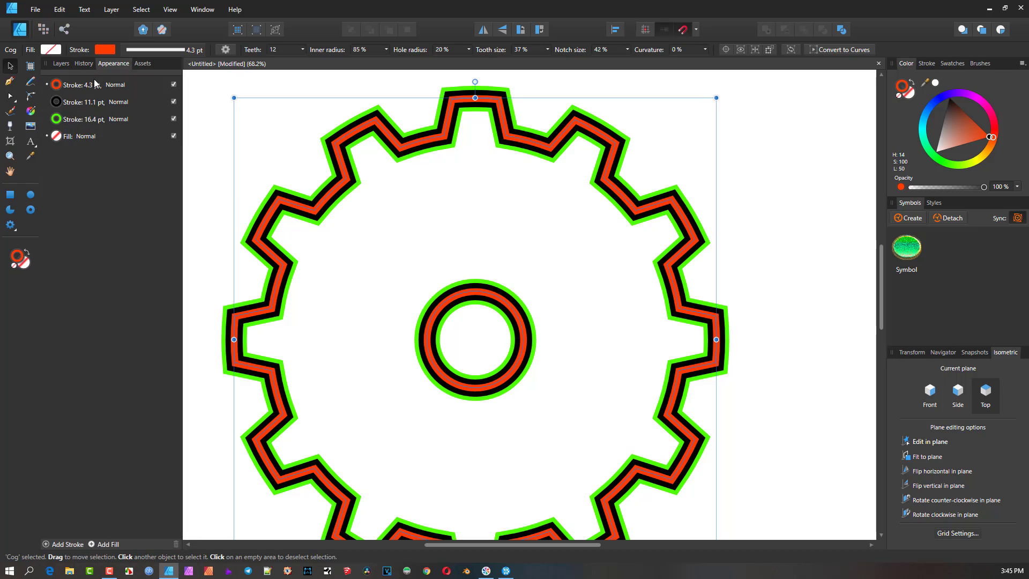
left_click(92, 87)
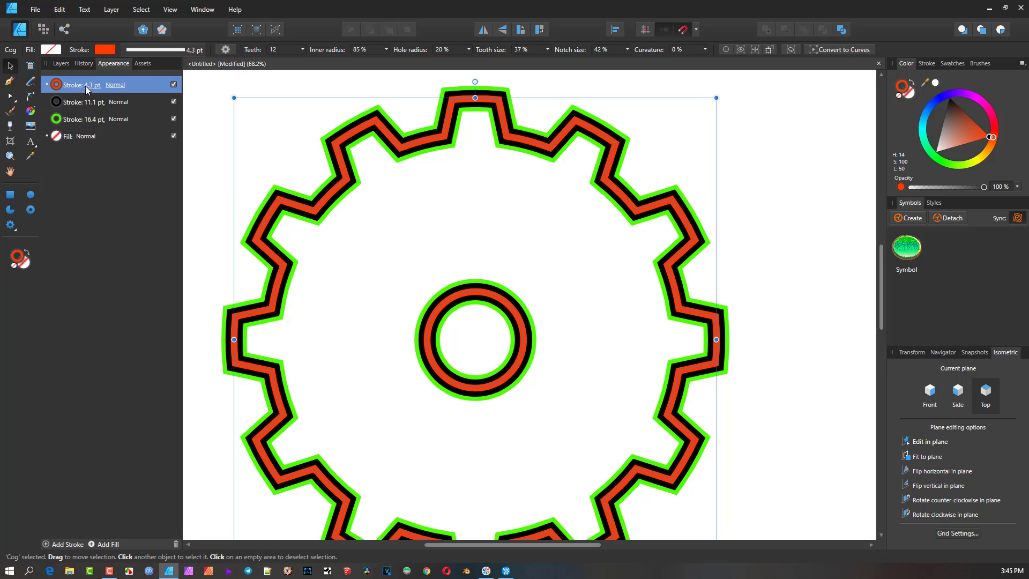
left_click(90, 86)
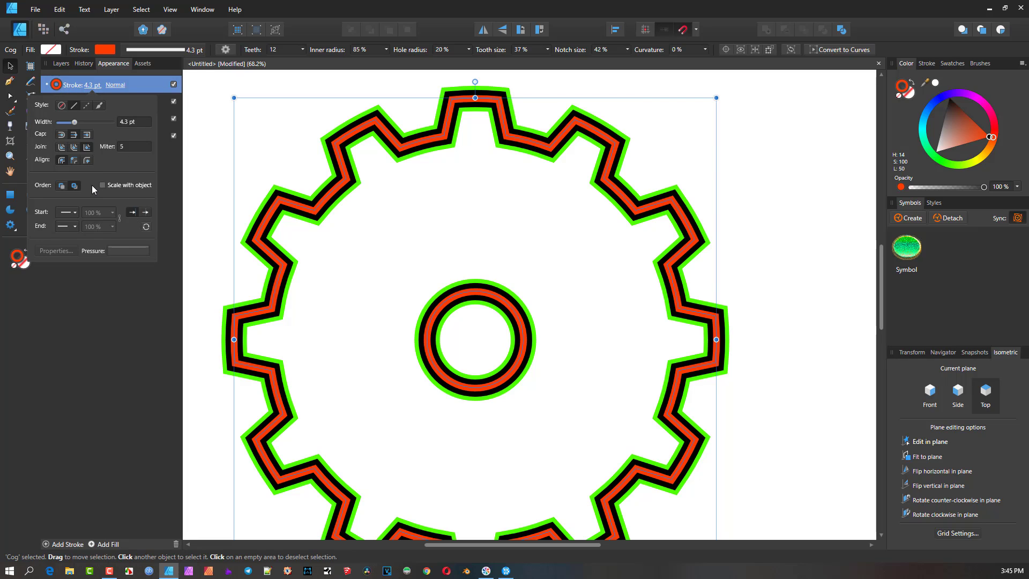
left_click(137, 80)
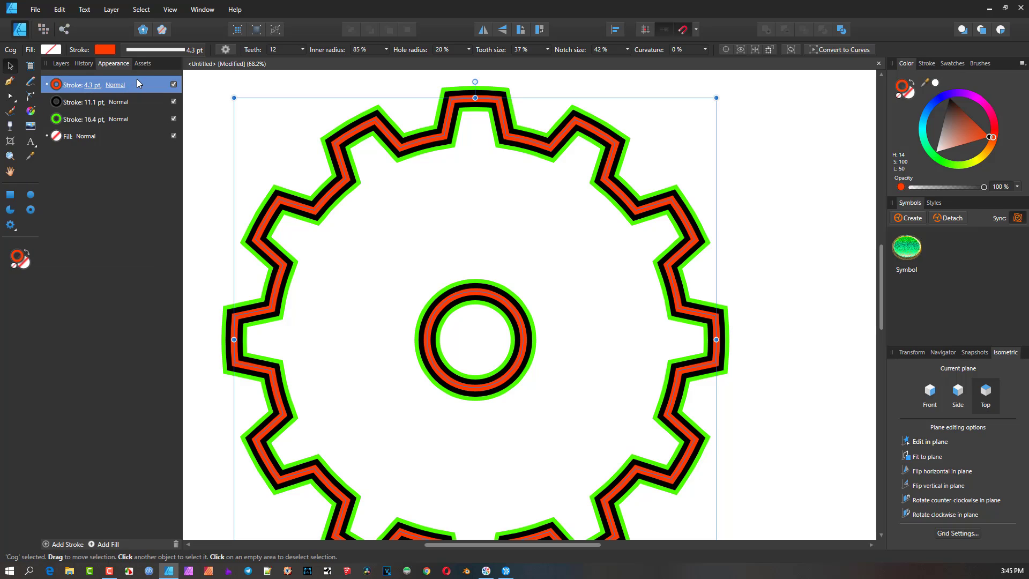
left_click(79, 103)
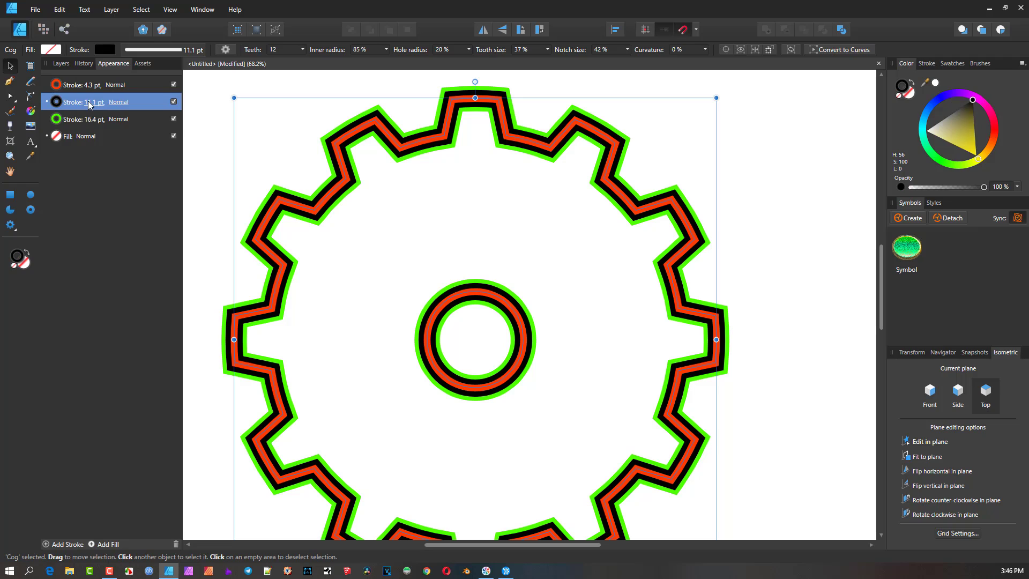
left_click(89, 102)
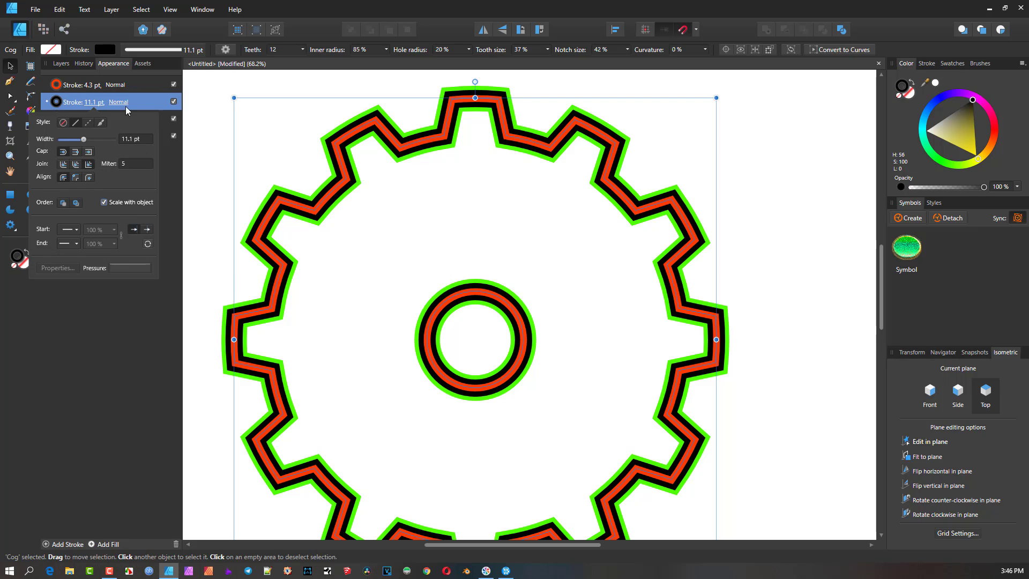
left_click(144, 102)
left_click(92, 122)
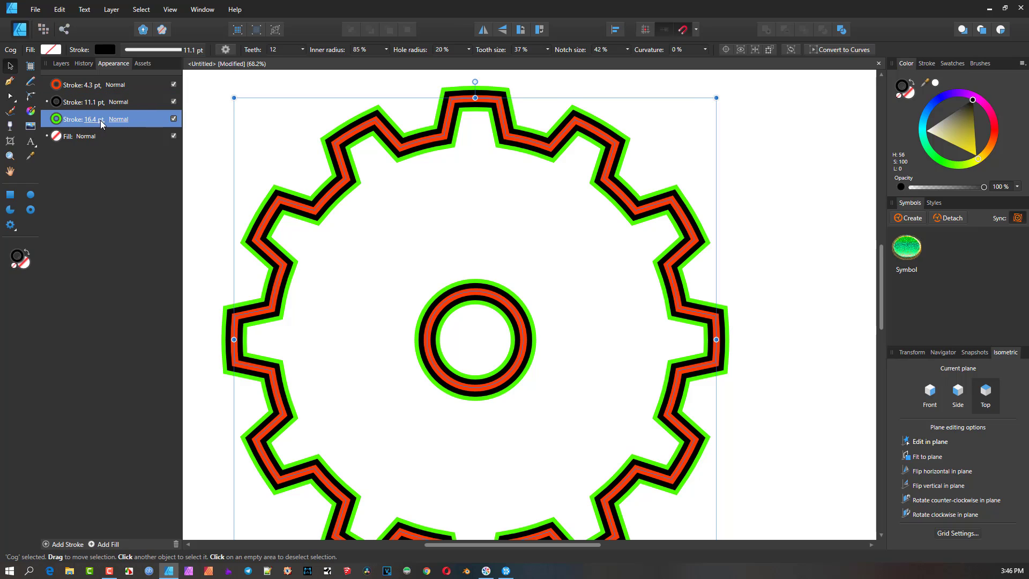
left_click(93, 122)
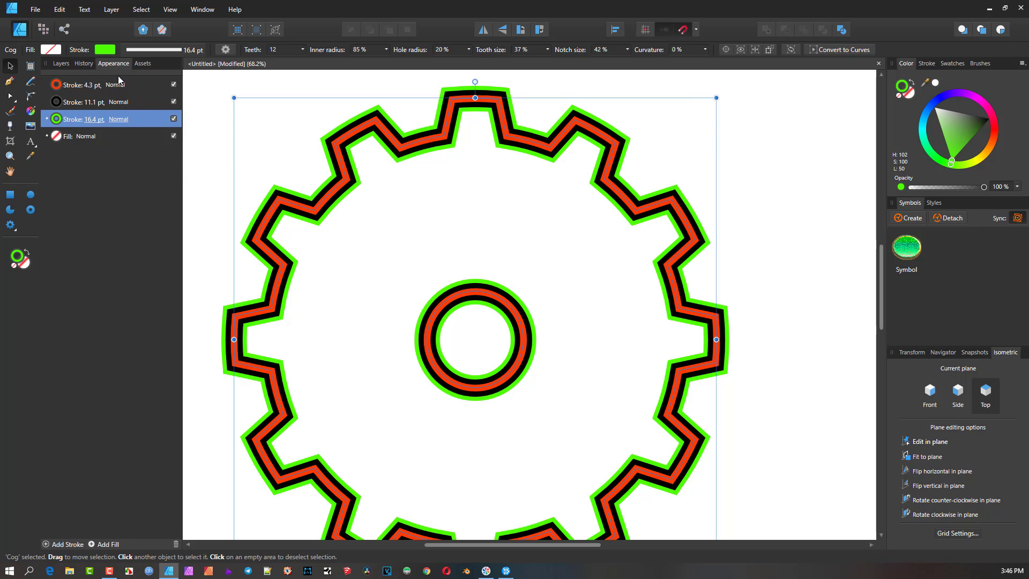
left_click_drag(716, 97, 677, 143)
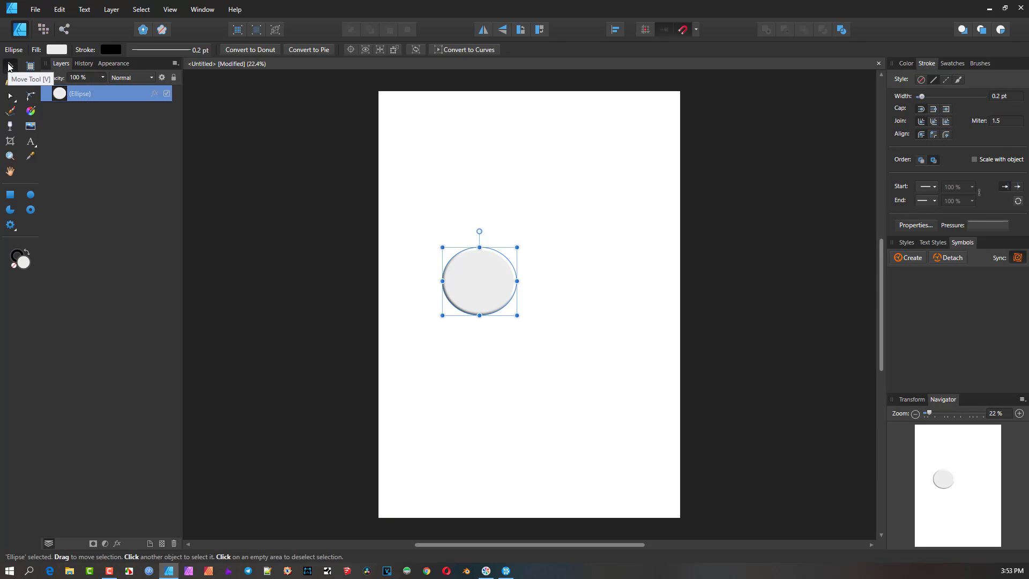
- Select the grey ellipse with the Move tool and reposition it up near the page's left edge
left_click(9, 66)
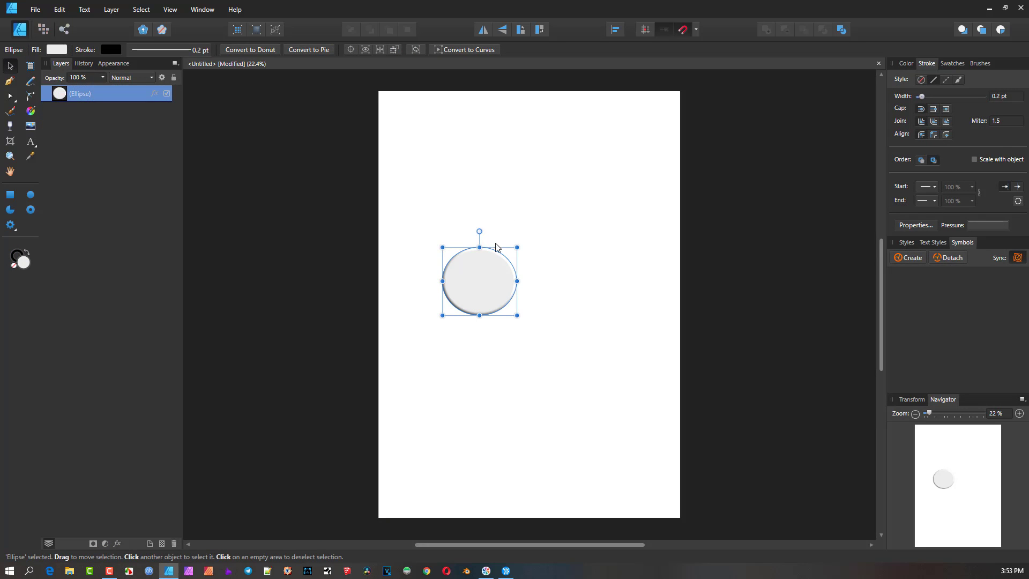
left_click(493, 207)
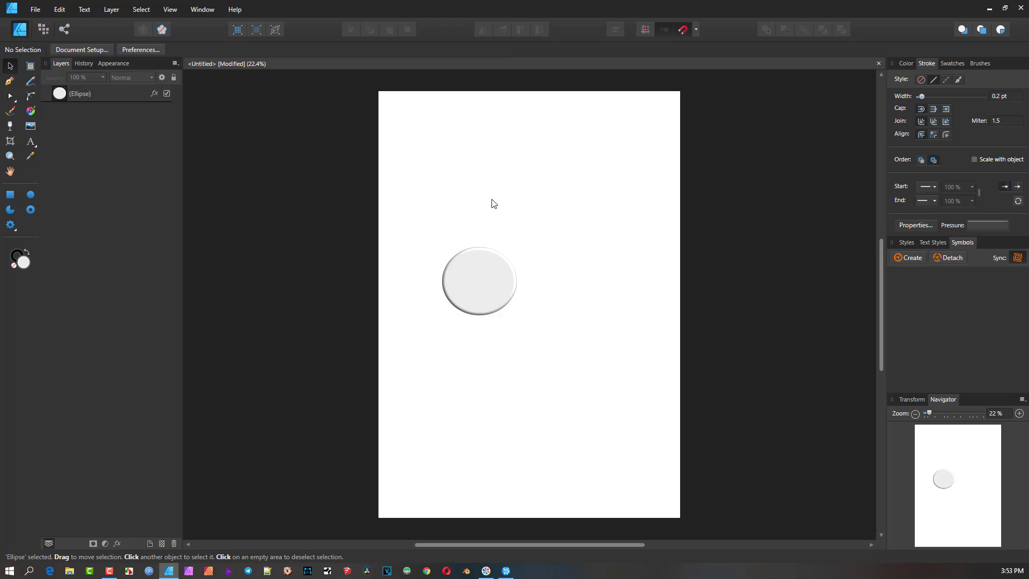
left_click(29, 115)
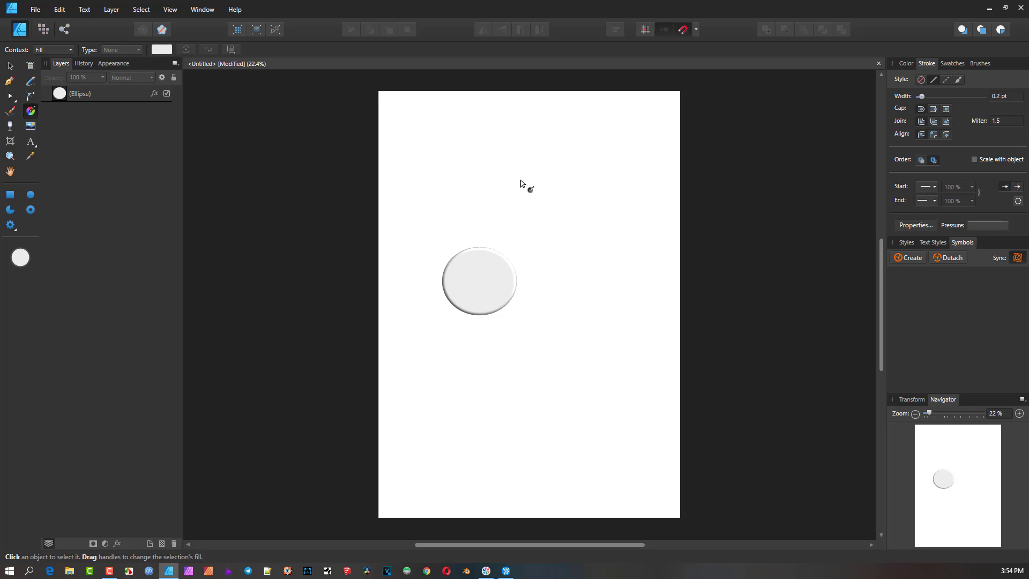
key("v")
left_click(474, 277)
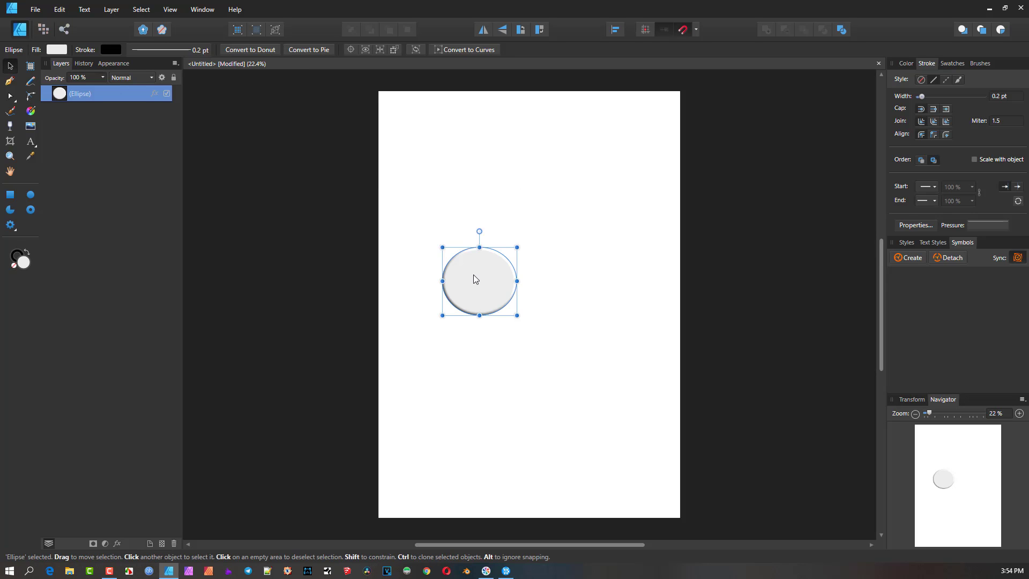
left_click_drag(474, 278, 450, 245)
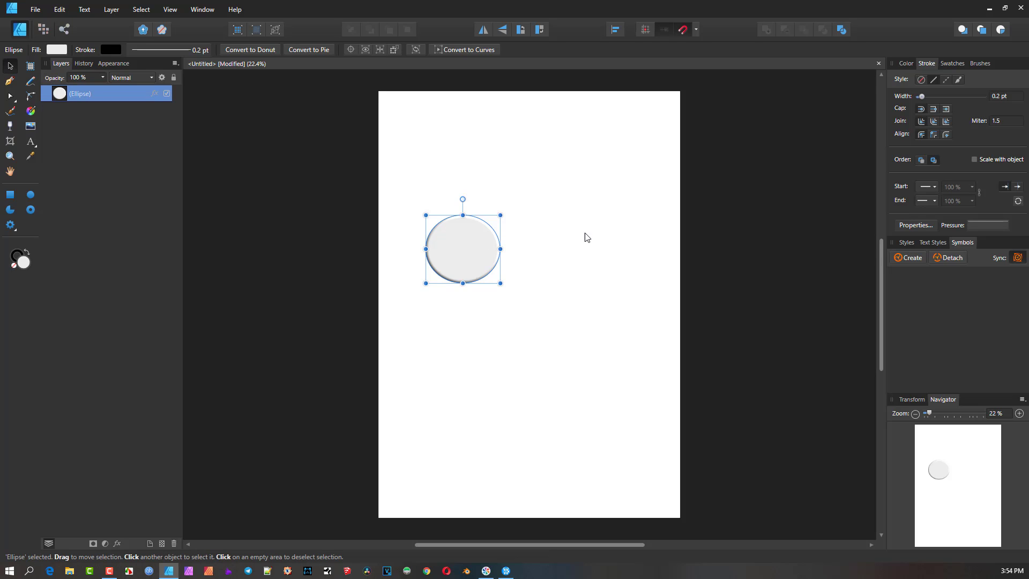
left_click_drag(474, 242, 445, 237)
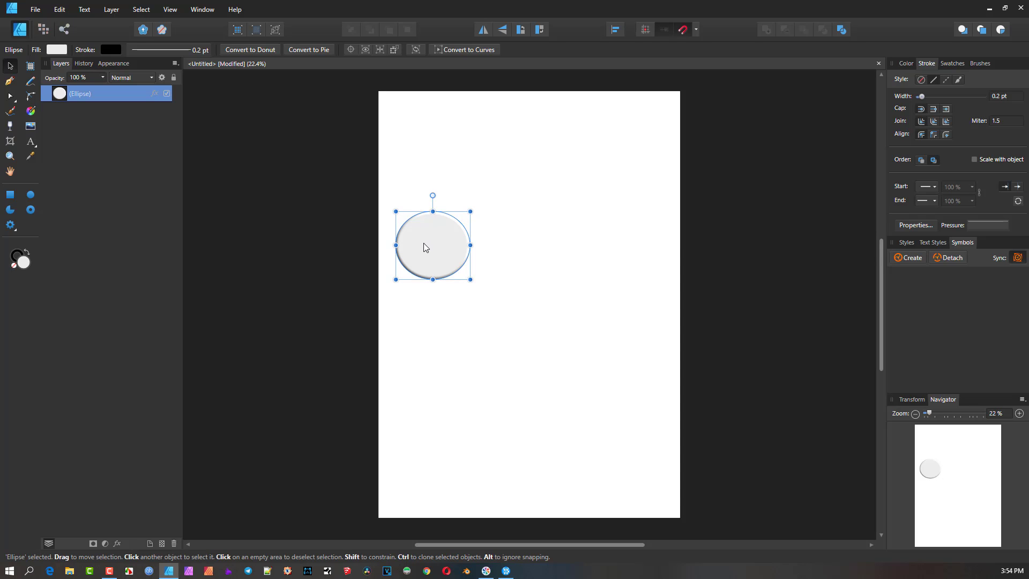
- Duplicate the ellipse to the right at the same height and move the copy directly above the original
mouse_move(427, 243)
left_mouse_down("ctrl")
mouse_move(524, 247)
mouse_move(534, 225)
mouse_move(550, 264)
mouse_move(547, 210)
mouse_move(538, 258)
mouse_move(535, 221)
mouse_move(524, 255)
mouse_move(518, 243)
mouse_move(516, 252)
mouse_move(529, 243)
mouse_move(512, 248)
mouse_move(542, 247)
left_mouse_up("ctrl")
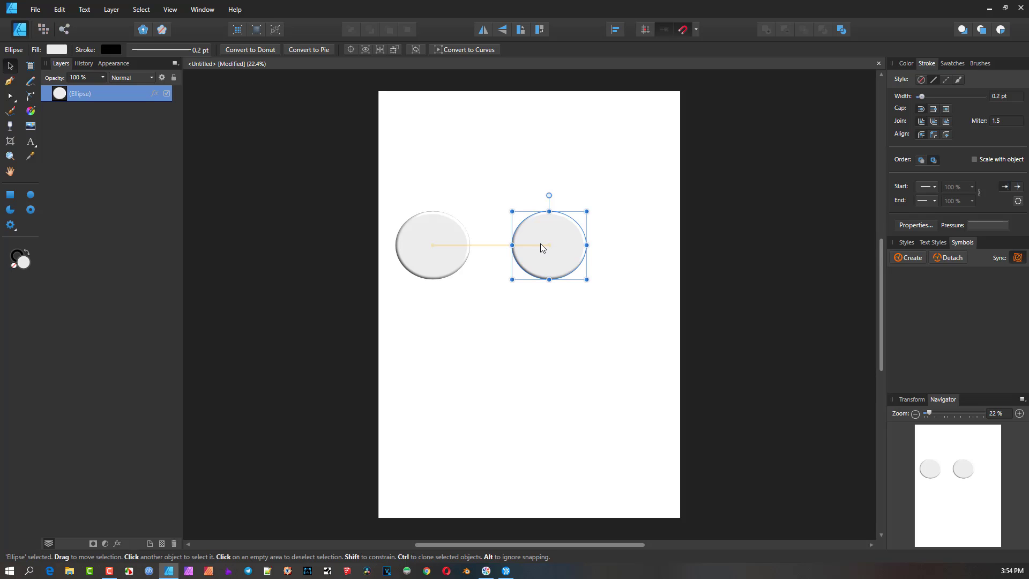
left_click_drag(540, 244, 540, 243)
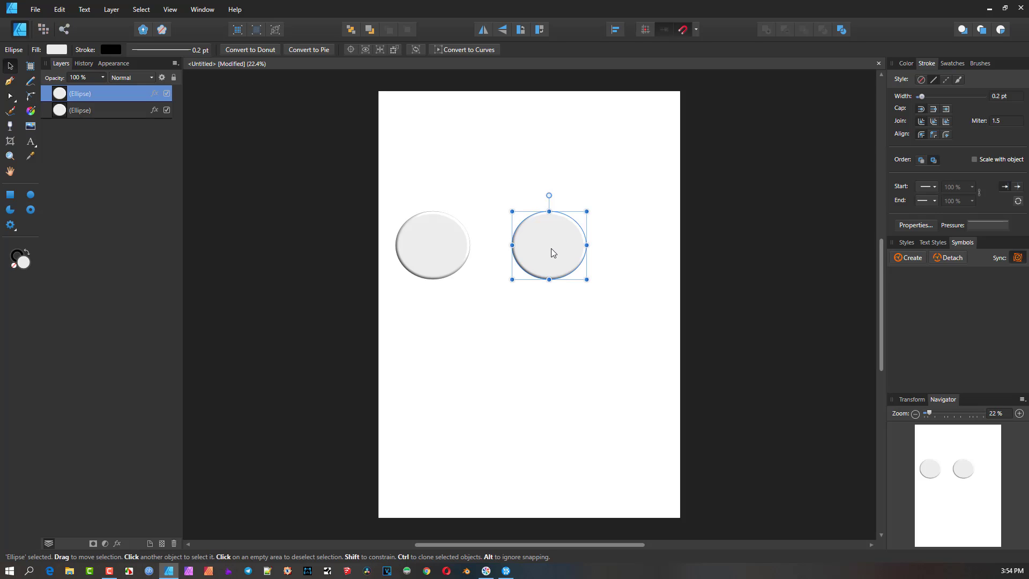
left_click_drag(551, 253, 635, 254)
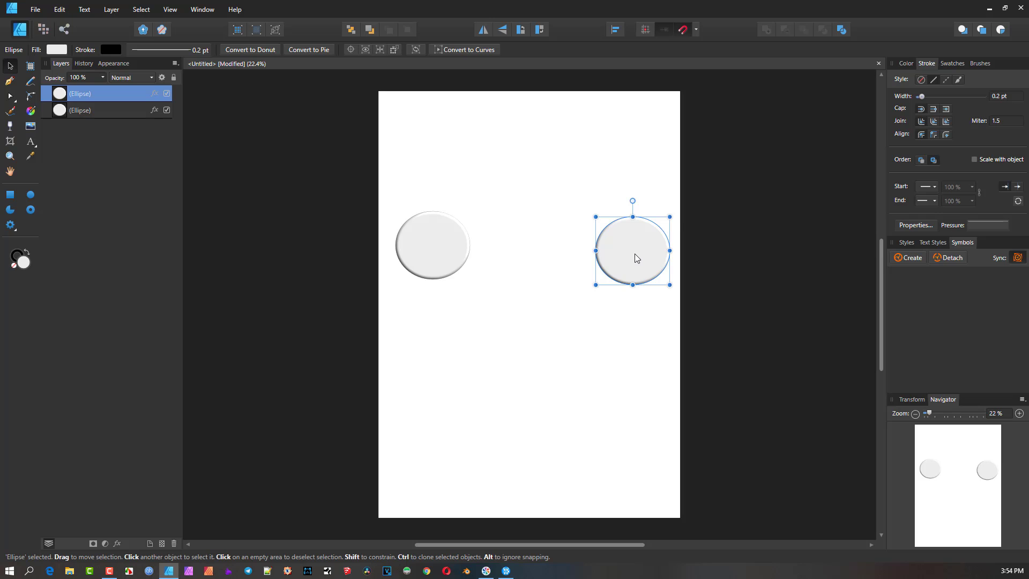
left_click_drag(635, 255, 436, 167)
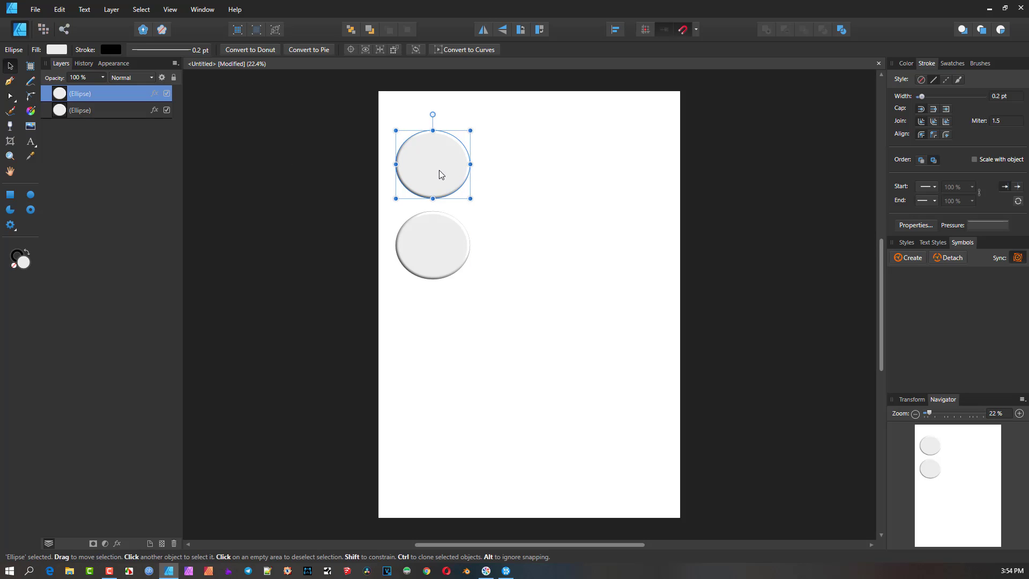
- Move the copy below the original, duplicate it to the right in line, and delete both copies
left_click_drag(427, 166, 511, 166)
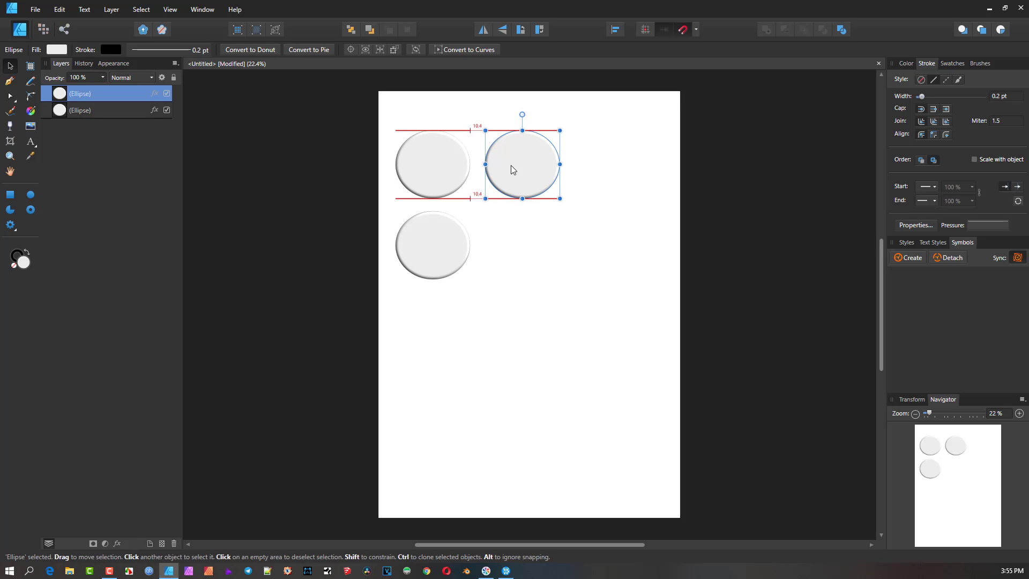
left_click_drag(511, 166, 426, 354)
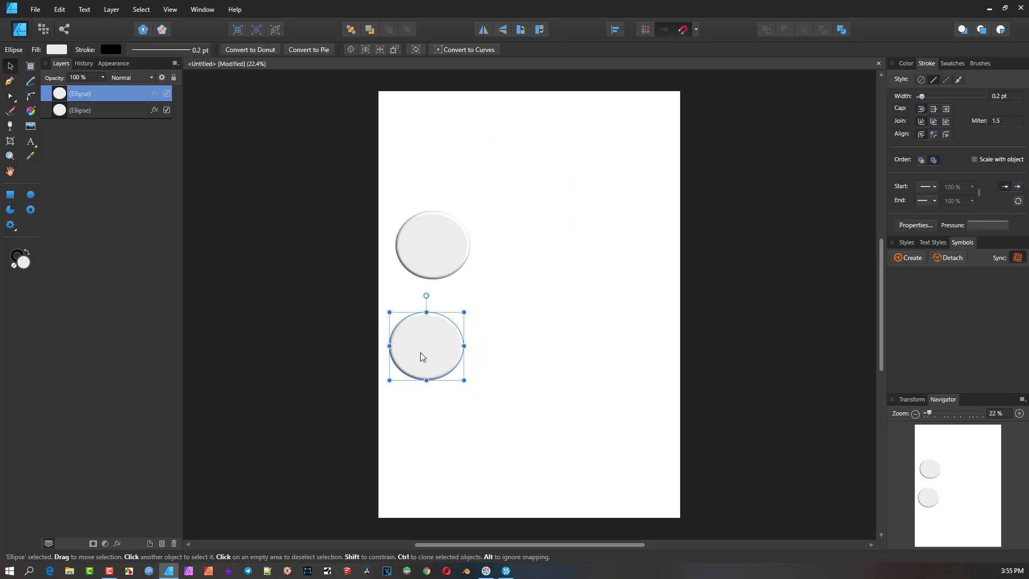
left_click_drag(420, 353, 516, 344)
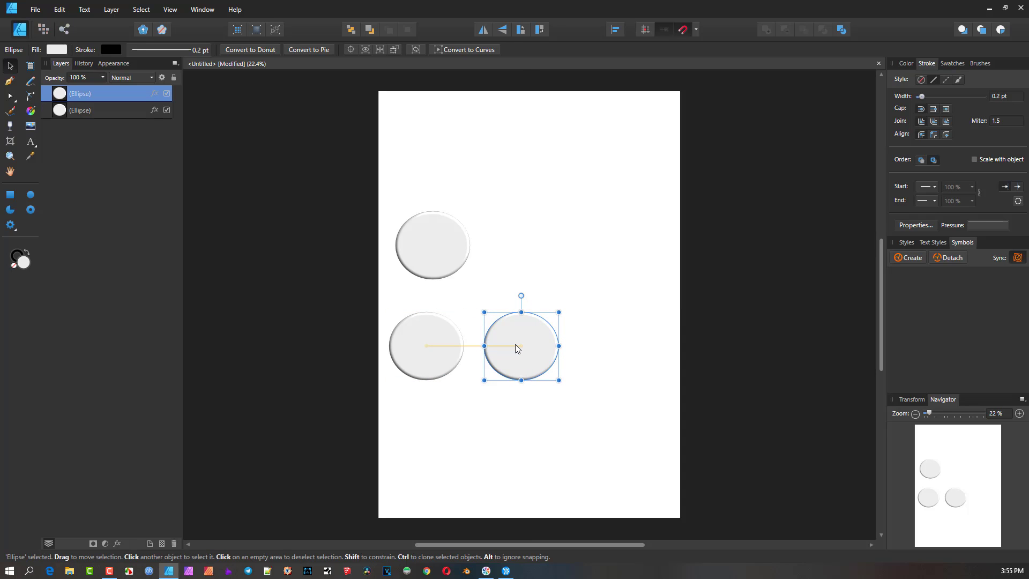
left_click_drag(516, 344, 516, 344)
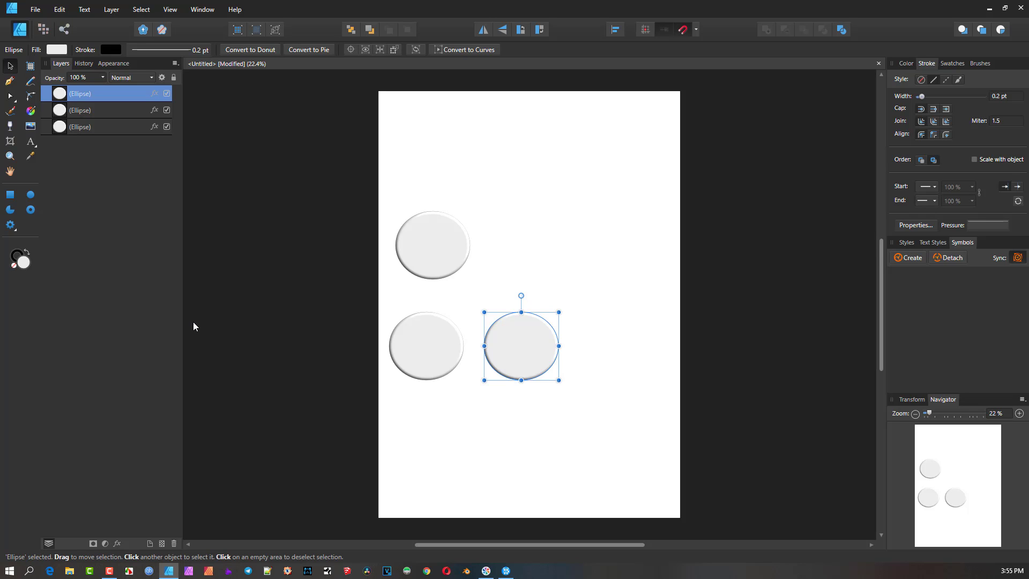
left_click_drag(310, 306, 611, 412)
key("Delete")
- Move the remaining ellipse slightly up and to the right on the page
left_click_drag(418, 248, 436, 230)
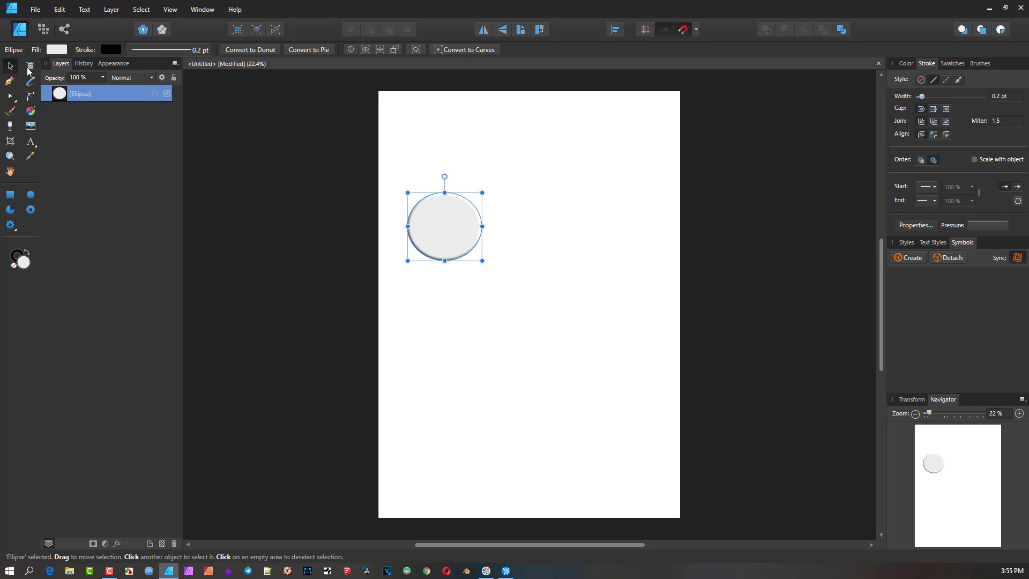
left_click_drag(398, 152, 277, 175)
scroll(278, 175, "down", 1)
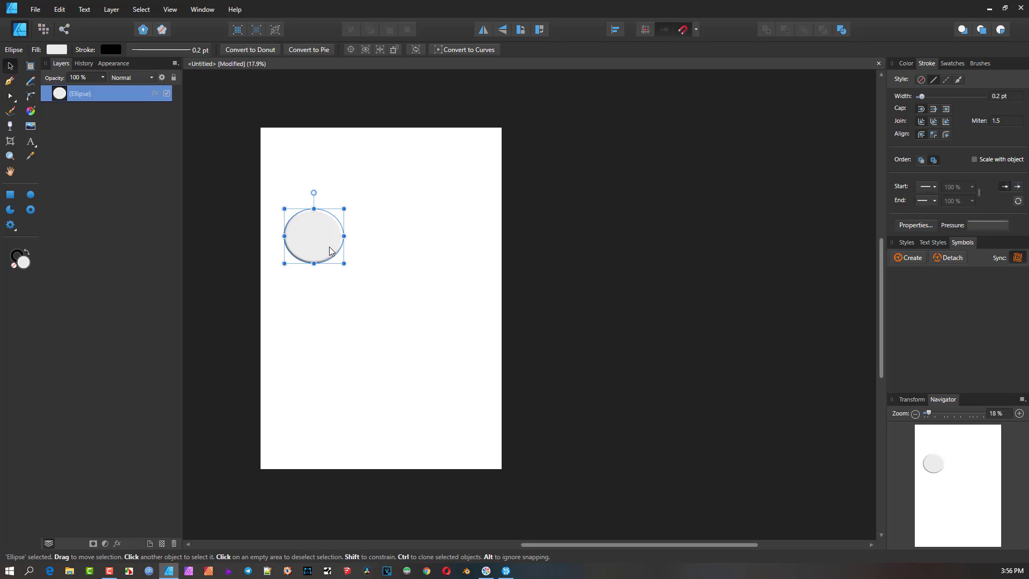
- Insert an artboard with the Document size using the Artboard tool, and undo it
left_click(31, 66)
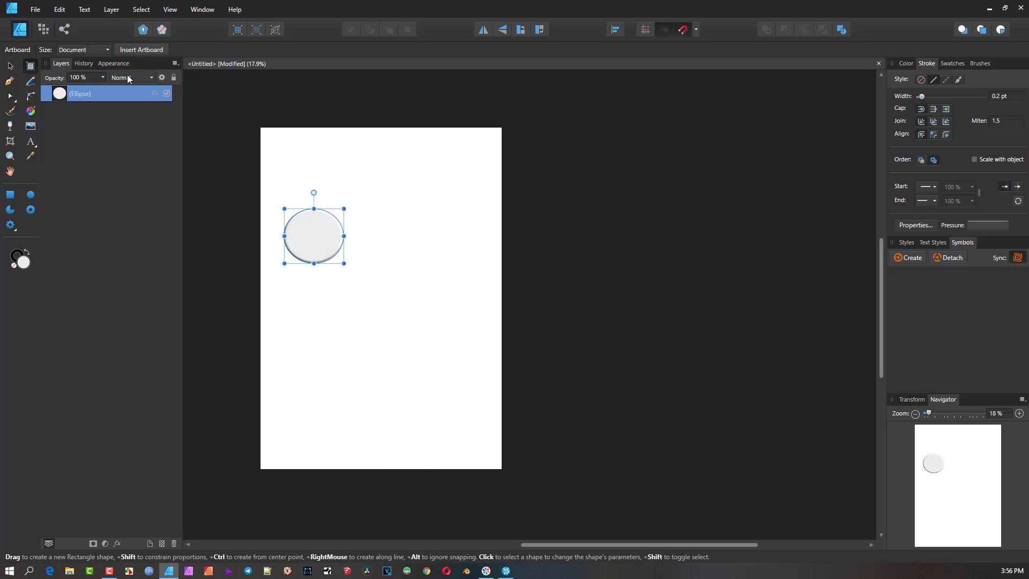
left_click(135, 49)
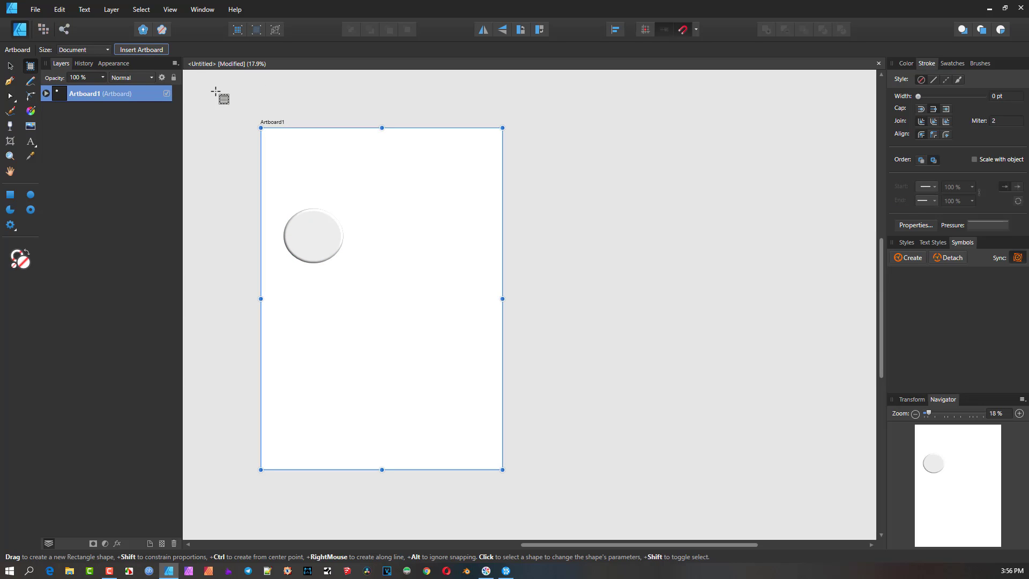
key("ctrl+z")
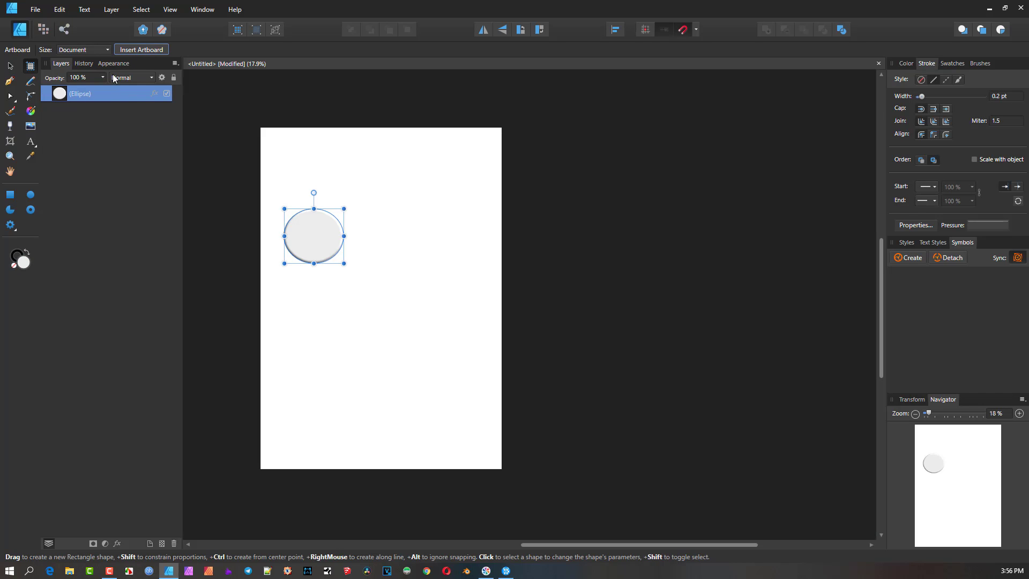
- Insert an artboard sized to the selected ellipse with the Selection size option, inspect it and undo it
left_click(91, 48)
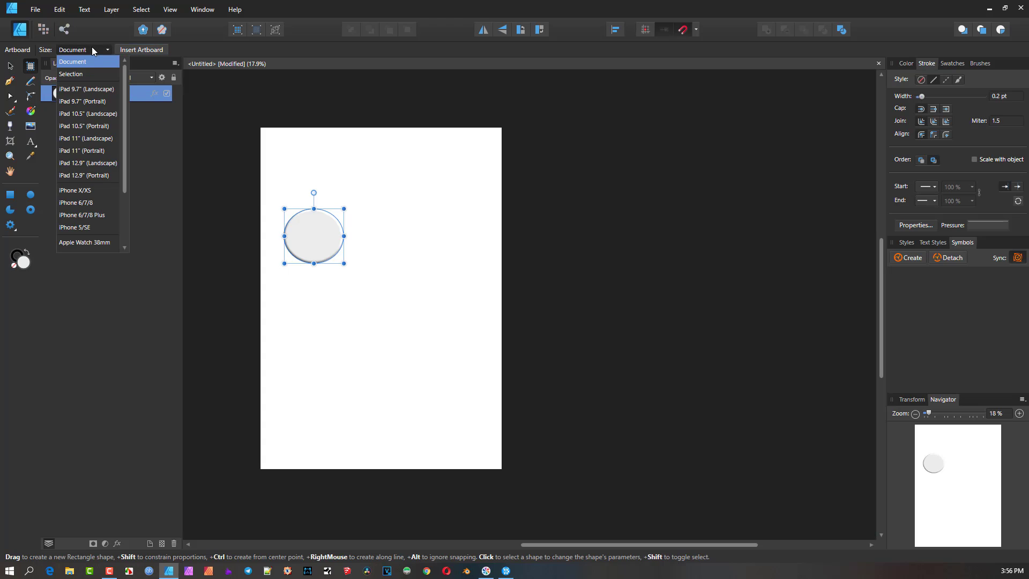
left_click(73, 74)
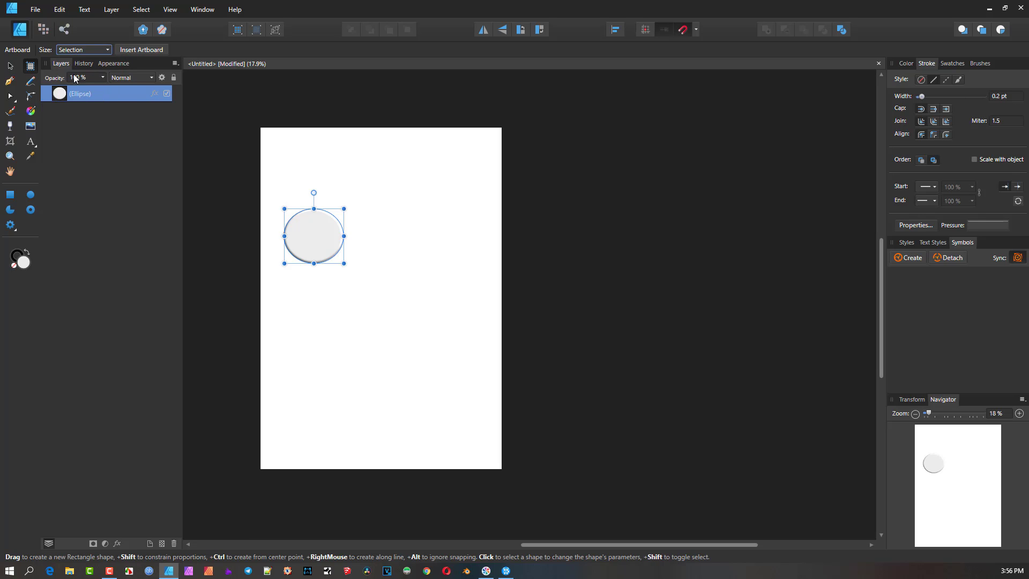
left_click(140, 50)
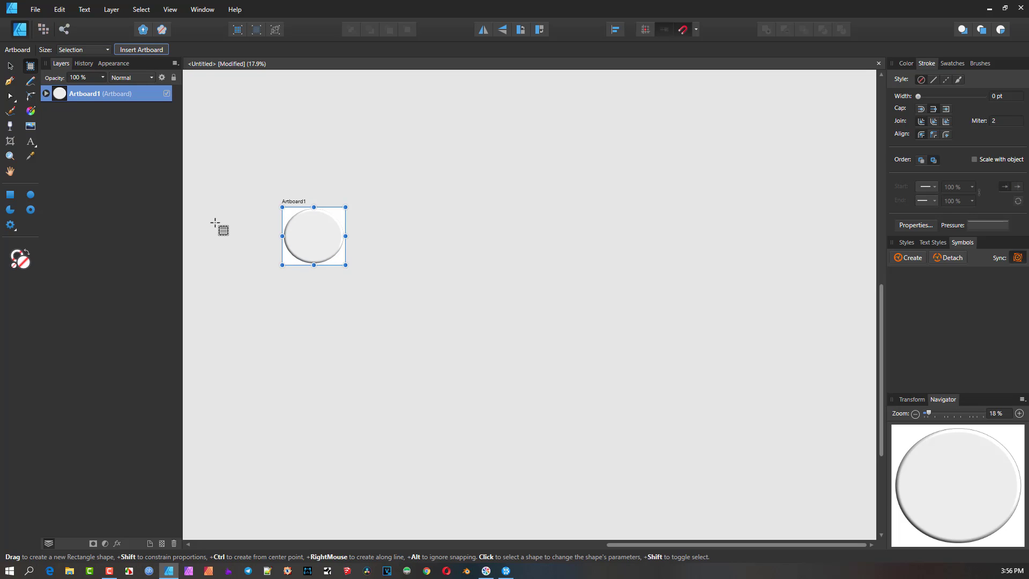
scroll(295, 224, "up", 2)
scroll(295, 224, "up", 1)
left_click(278, 185)
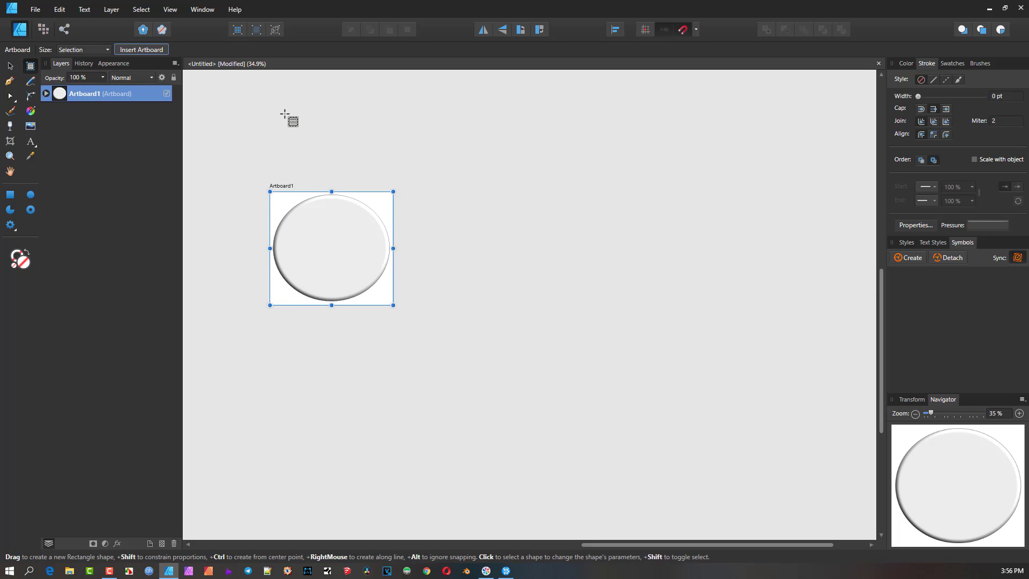
key("ctrl+z")
- Draw a custom landscape artboard that encloses the ellipse and extends beyond both sides of the page
scroll(290, 163, "down", 4)
left_click_drag(290, 162, 290, 183)
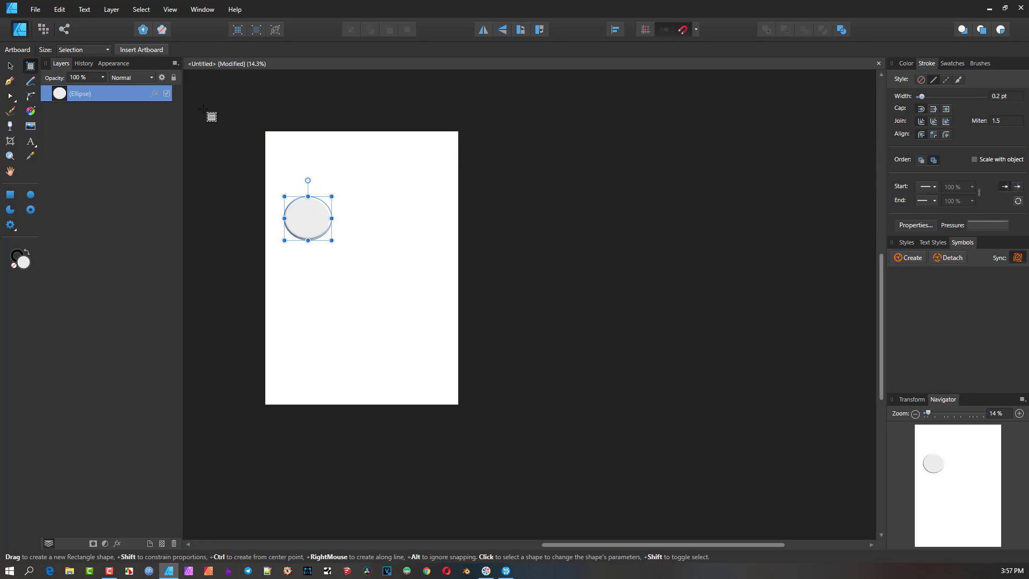
left_click_drag(204, 110, 530, 287)
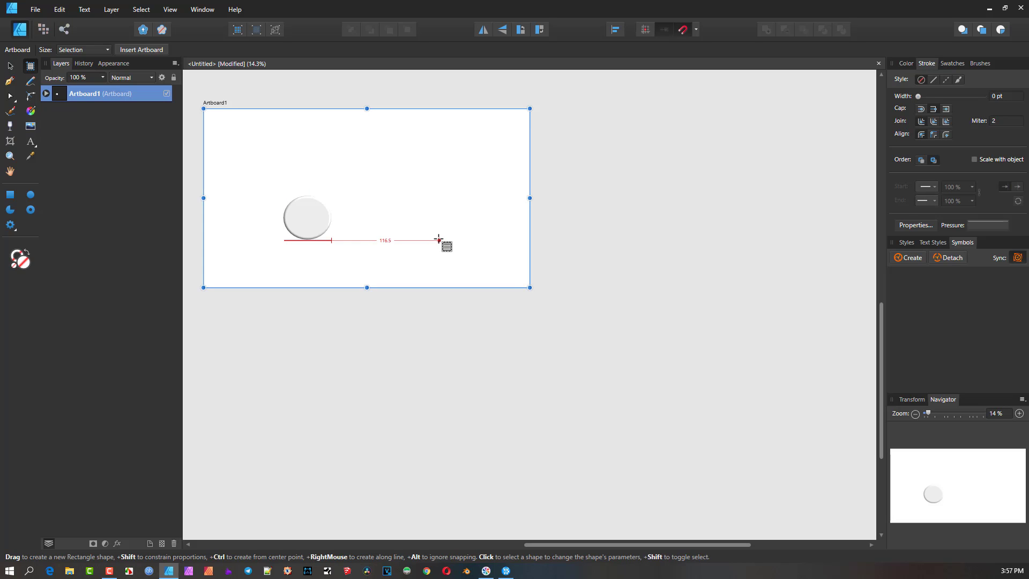
- Undo the landscape artboard and draw five freehand artboards of different sizes, one around the ellipse and four in the empty space
key("ctrl+z")
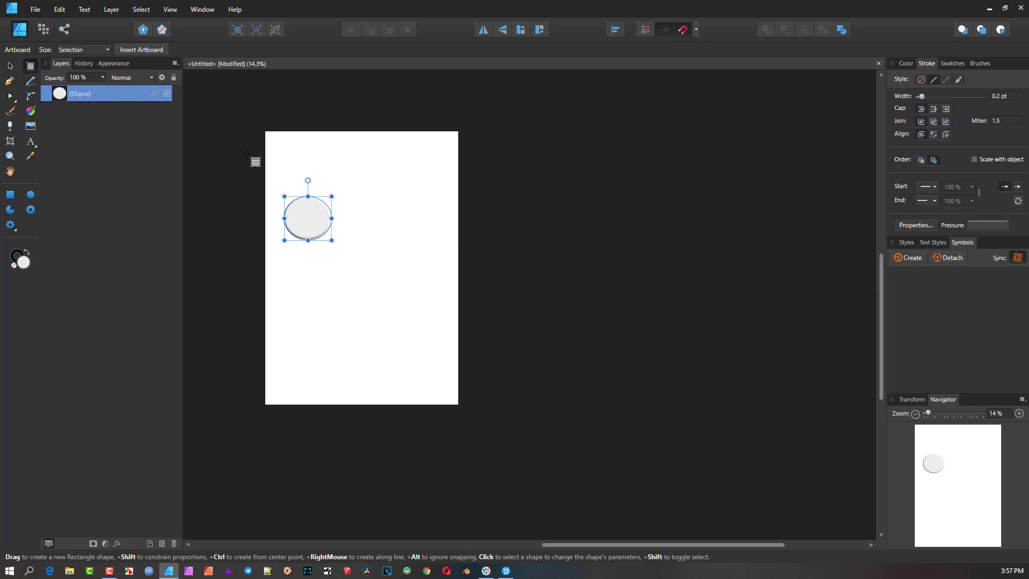
left_click_drag(247, 150, 395, 289)
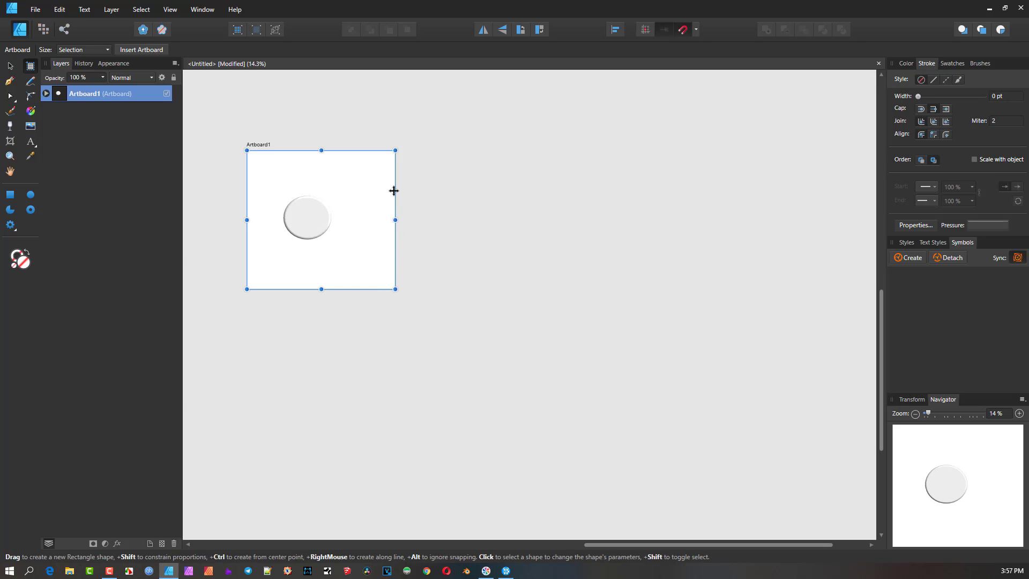
left_click_drag(413, 137, 530, 240)
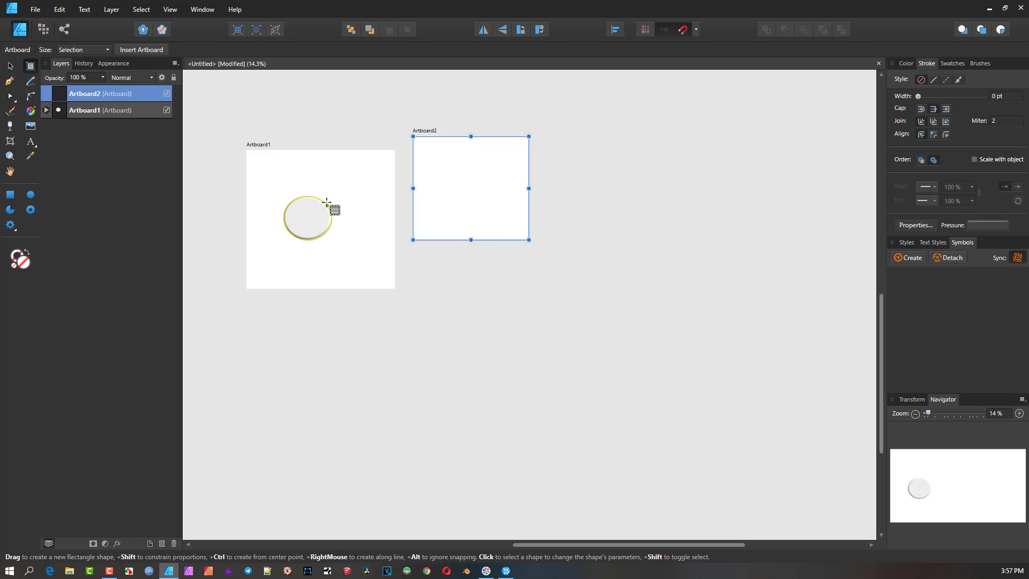
left_click_drag(471, 323, 605, 376)
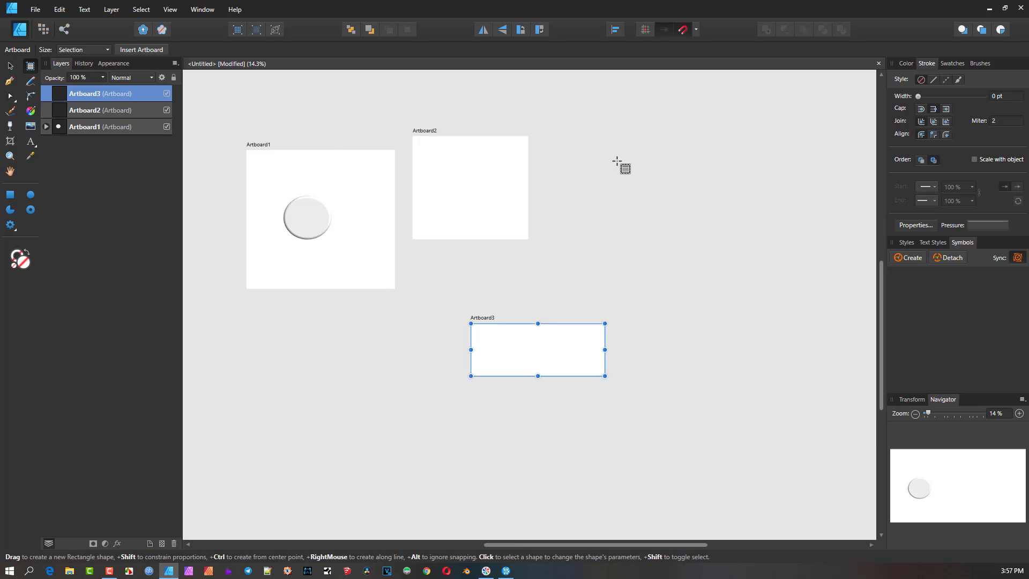
left_click_drag(620, 160, 723, 252)
left_click_drag(321, 337, 416, 454)
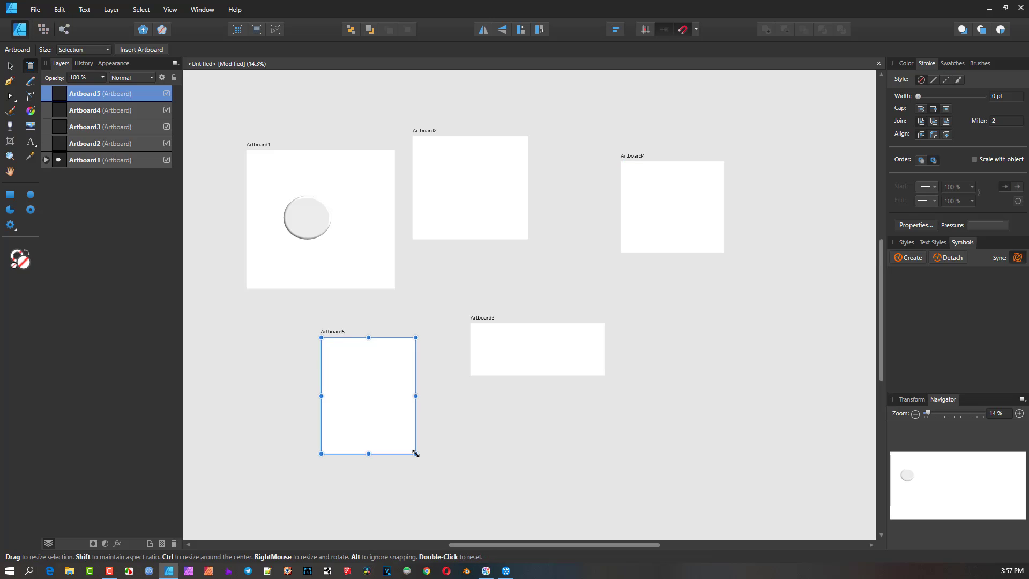
- Undo all five freehand artboards to restore the original page with the ellipse, and switch to the Move tool
key("ctrl+z")
key("ctrl+z")
key("ctrl+z")
key("ctrl+z")
key("ctrl+z")
key("ctrl+z")
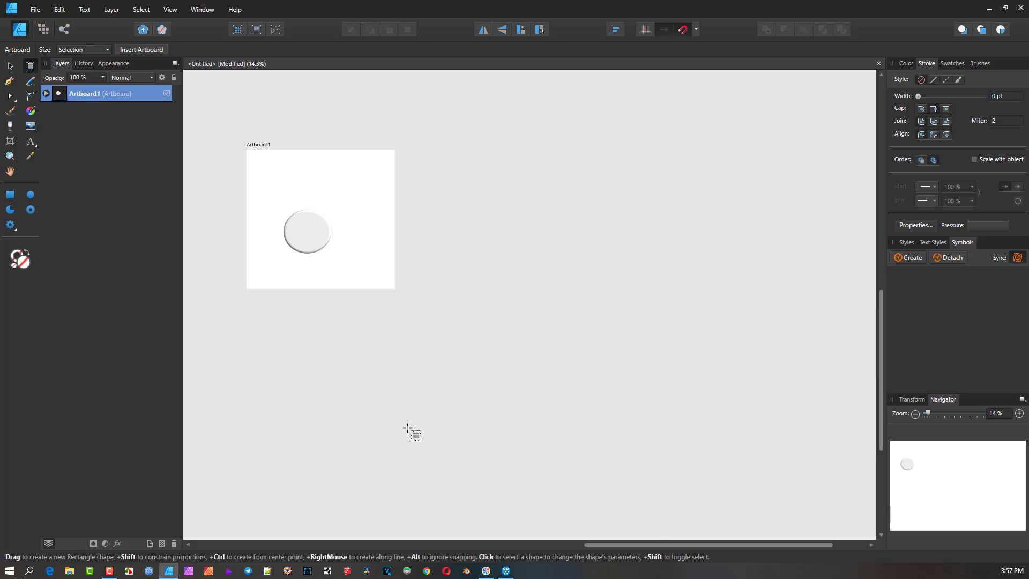
key("ctrl+z")
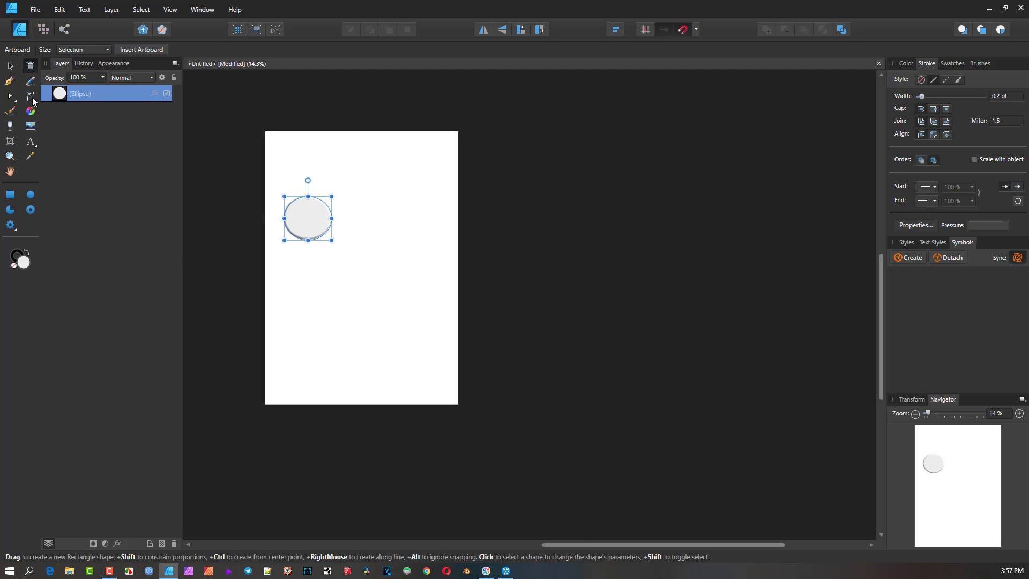
key("v")
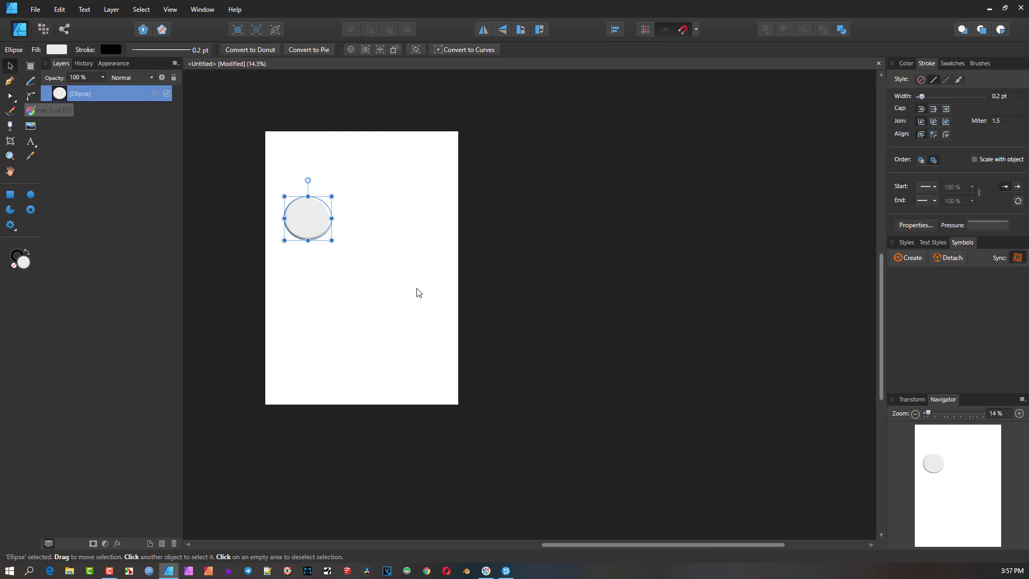
- Draw an open Pen tool curve with a straight segment above the ellipse and smooth segments looping down and back toward it
scroll(417, 289, "up", 2)
left_click_drag(415, 286, 507, 324)
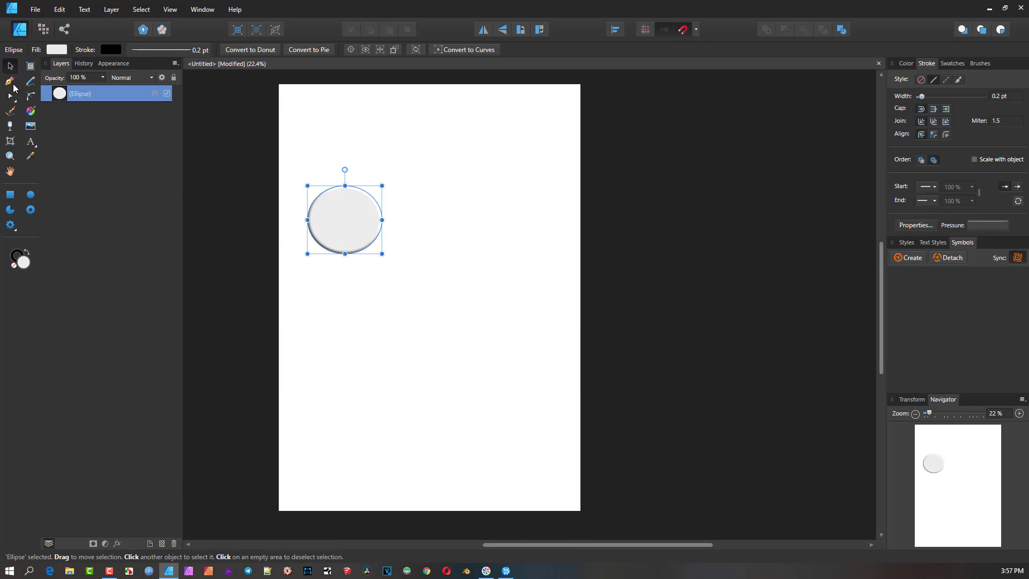
left_click(10, 80)
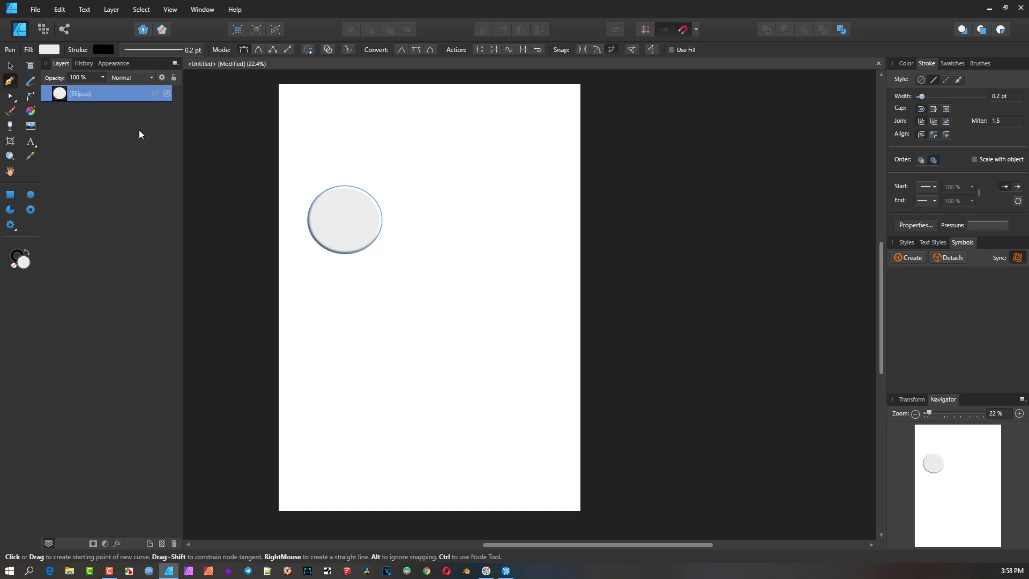
left_click(309, 134)
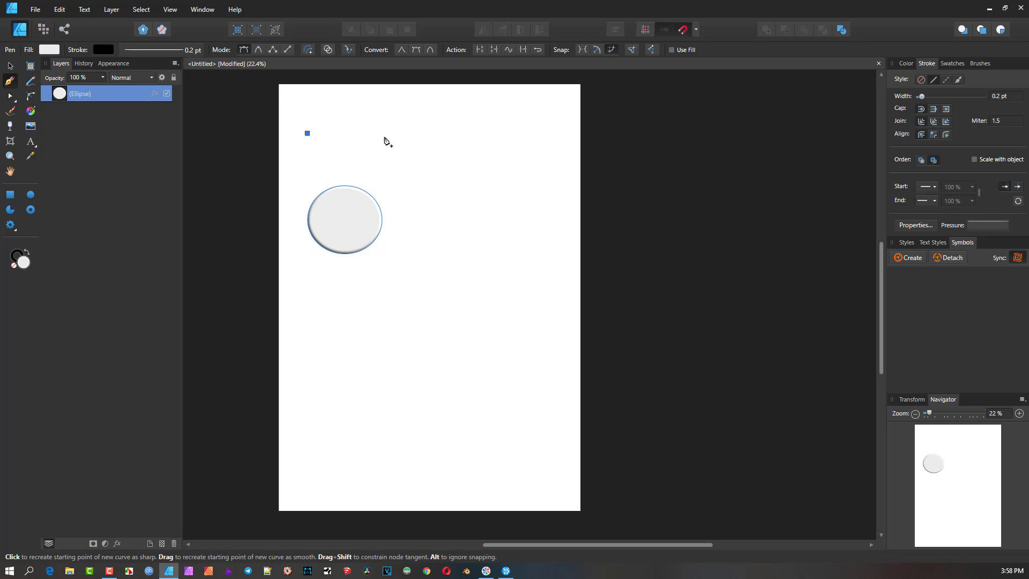
left_click(502, 136)
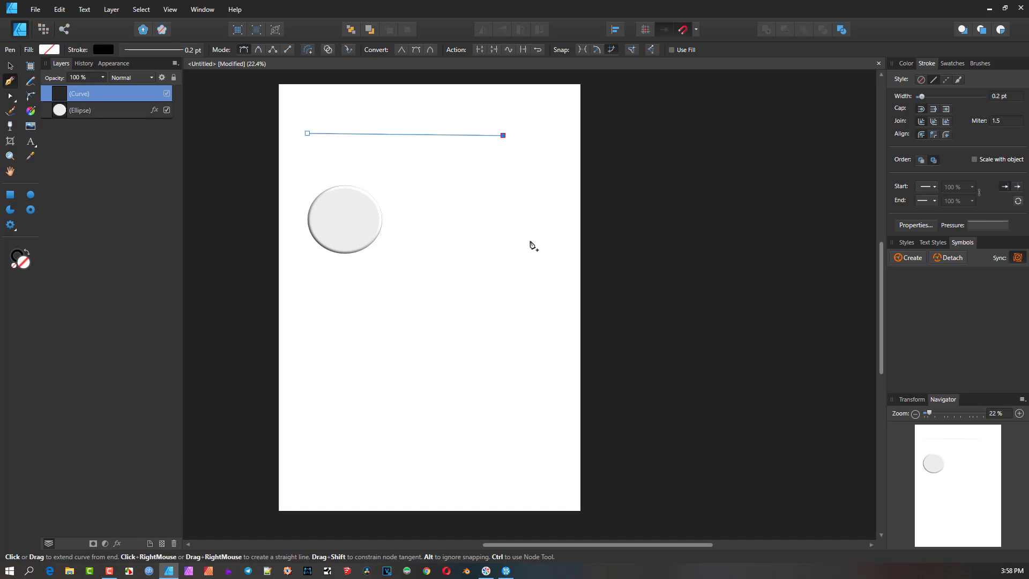
left_click_drag(531, 242, 499, 301)
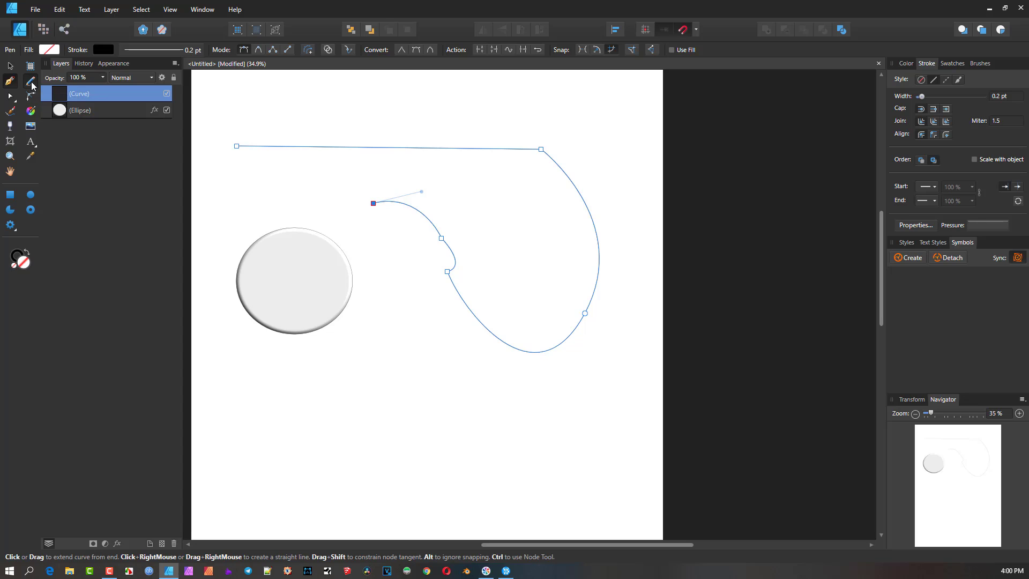
- Draw two thin wavy freehand lines with the Pencil tool across the upper part of the page
left_click(31, 82)
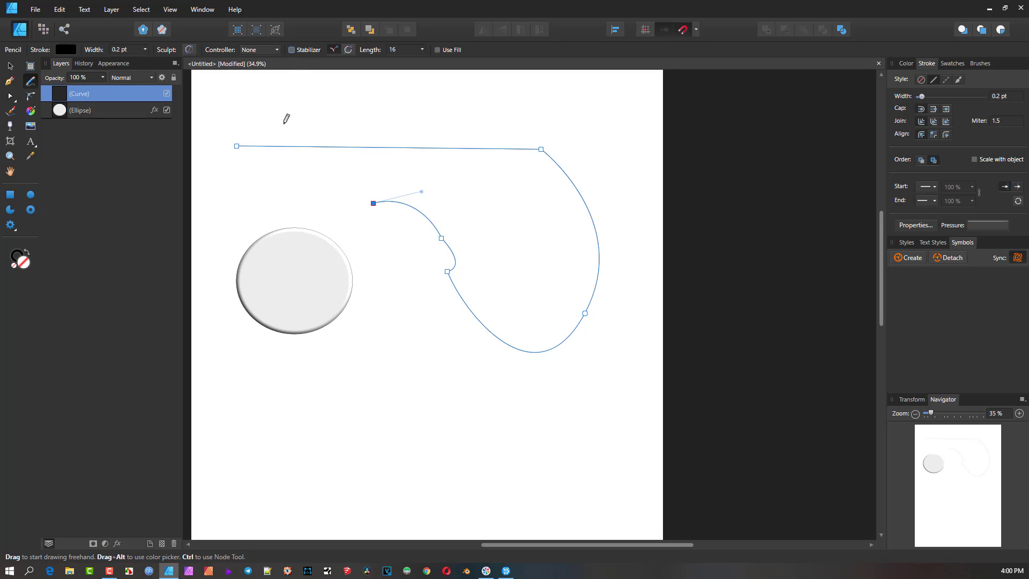
mouse_move(285, 115)
left_mouse_down()
mouse_move(310, 97)
mouse_move(350, 118)
mouse_move(402, 101)
left_mouse_up()
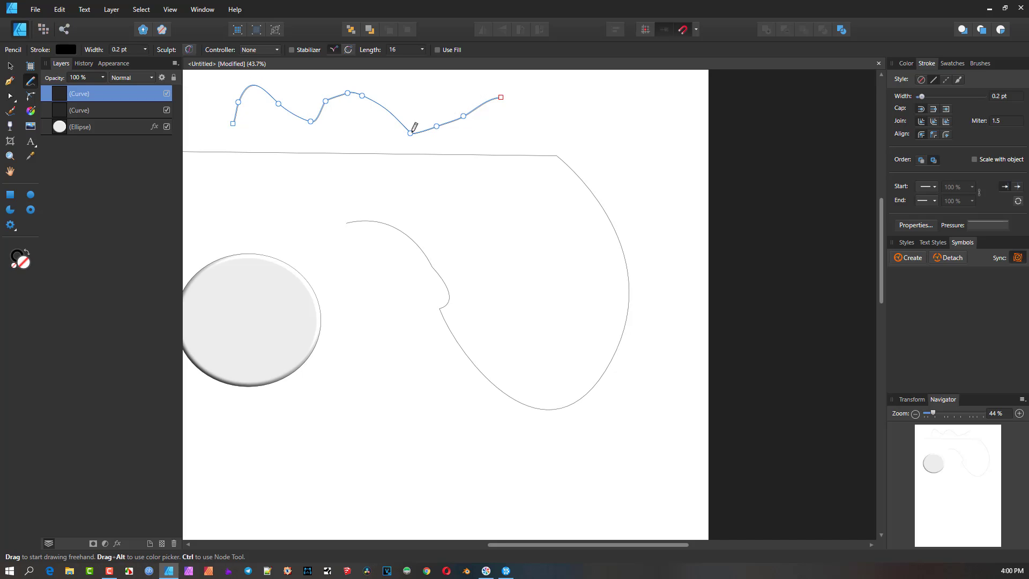
mouse_move(369, 199)
left_mouse_down()
mouse_move(389, 171)
mouse_move(552, 218)
mouse_move(639, 147)
left_mouse_up()
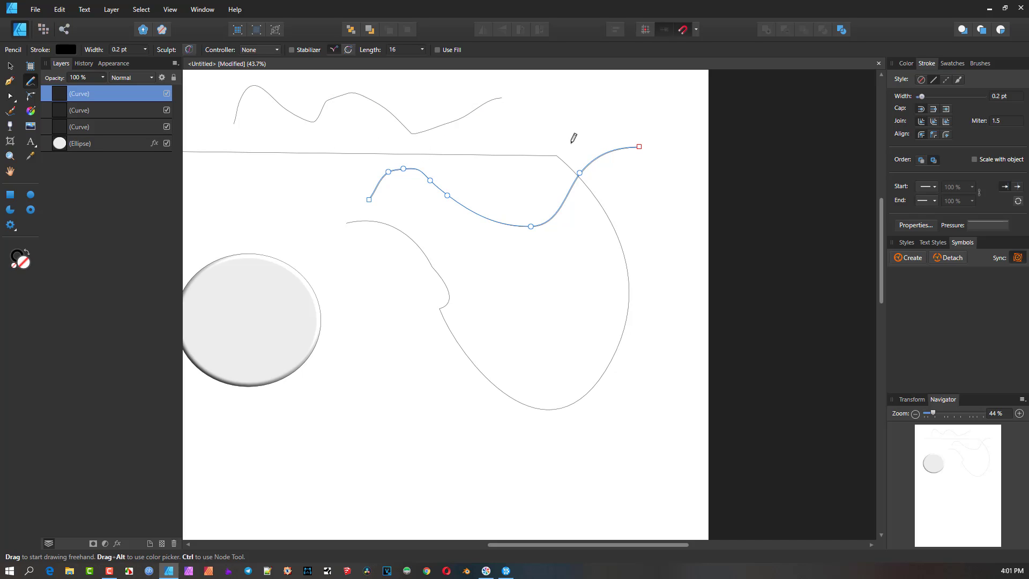
- Enable the pencil's Stabilizer and draw a short wavy line and a longer winding line by the ellipse, both with a 3.3 pt stroke
left_click_drag(549, 193, 596, 216)
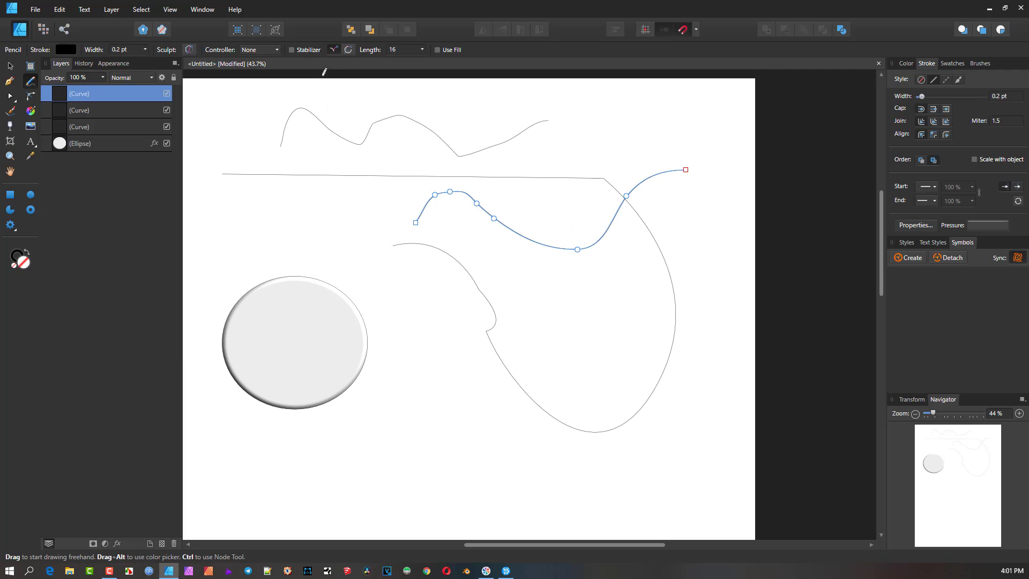
left_click(291, 49)
mouse_move(267, 234)
left_mouse_down()
mouse_move(284, 203)
mouse_move(331, 213)
mouse_move(365, 195)
left_mouse_up()
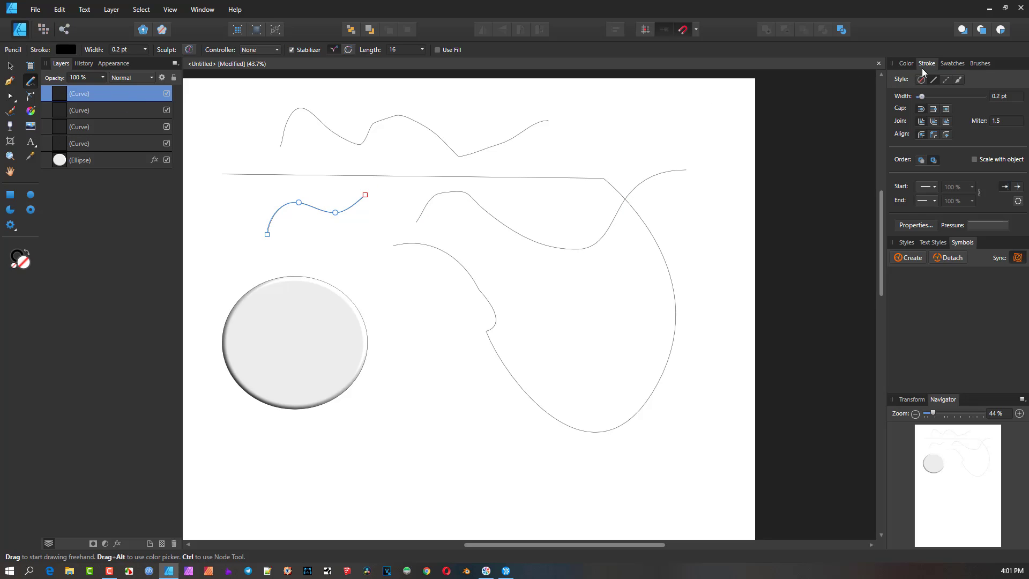
left_click_drag(923, 97, 937, 97)
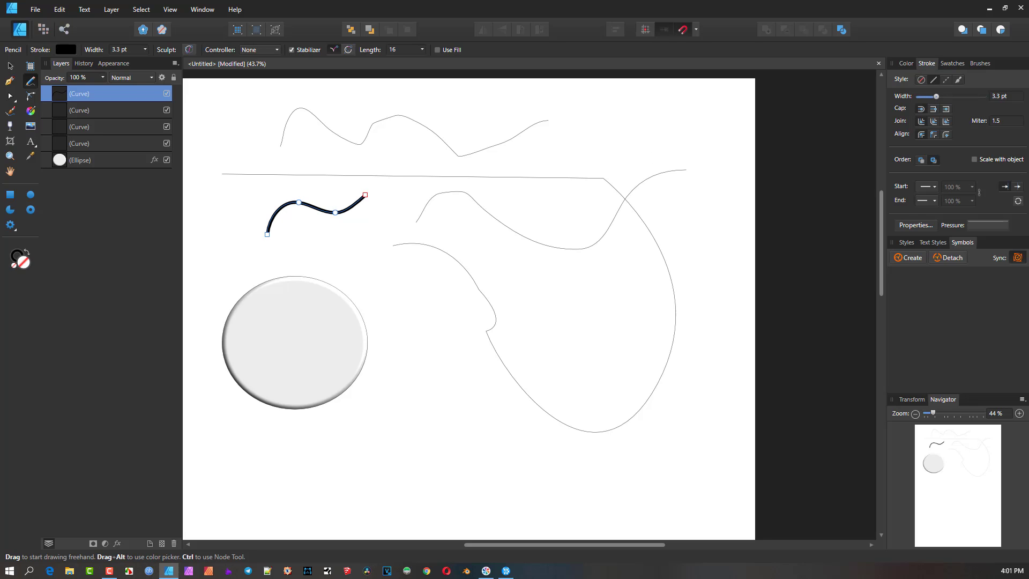
mouse_move(288, 259)
left_mouse_down()
mouse_move(325, 237)
mouse_move(437, 281)
mouse_move(445, 321)
mouse_move(387, 355)
mouse_move(435, 395)
left_mouse_up()
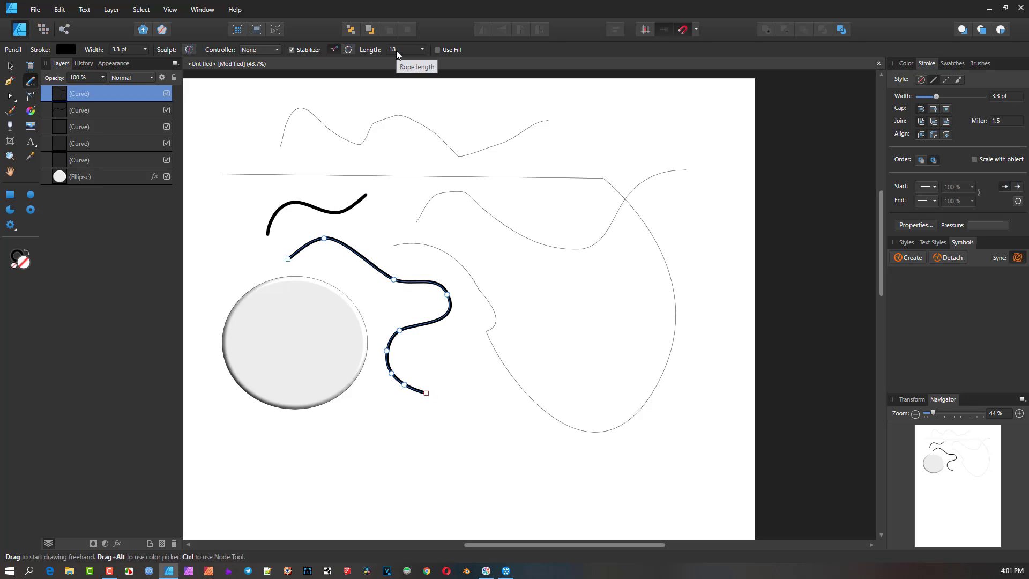
- Draw a large looping pencil curve with the stabilizer length at 32, and a jagged line near the page top with the Stabilizer off
scroll(397, 51, "up", 8)
left_click_drag(381, 428, 393, 426)
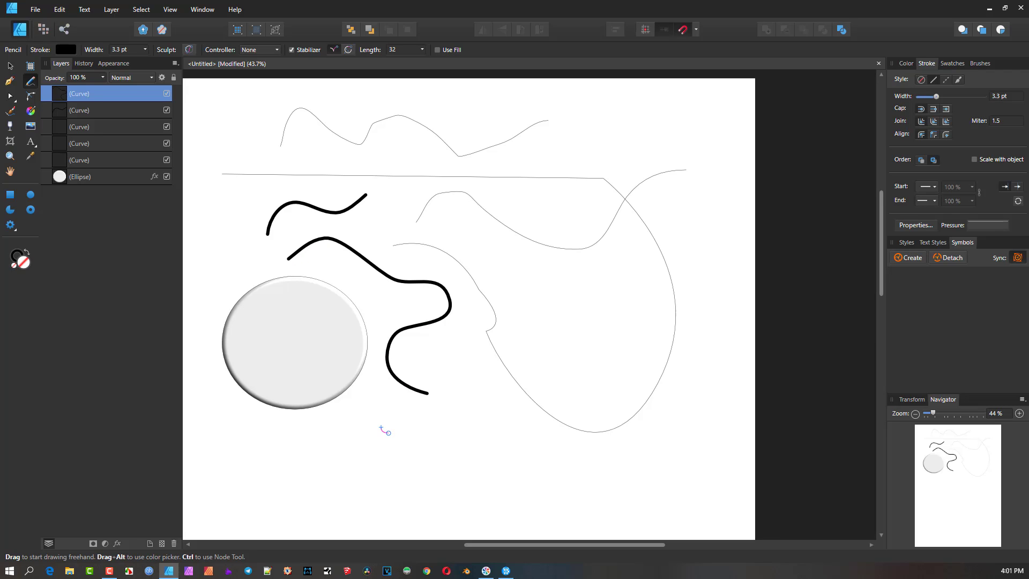
mouse_move(392, 433)
left_mouse_down()
mouse_move(478, 401)
mouse_move(535, 431)
mouse_move(558, 461)
mouse_move(584, 472)
mouse_move(614, 466)
mouse_move(658, 425)
mouse_move(654, 360)
mouse_move(559, 287)
mouse_move(443, 294)
mouse_move(400, 328)
left_mouse_up()
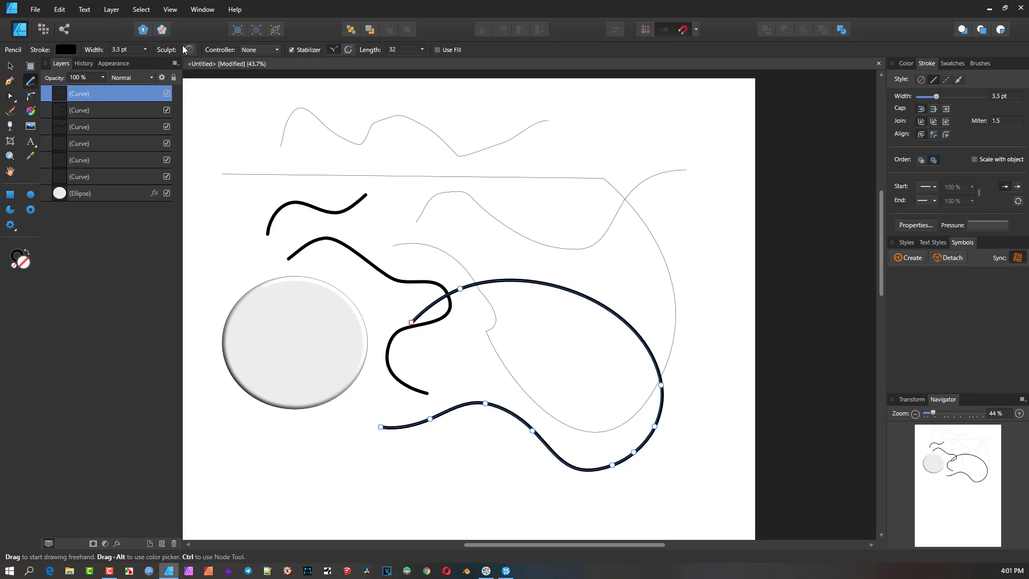
left_click(292, 50)
mouse_move(232, 137)
left_mouse_down()
mouse_move(275, 130)
mouse_move(315, 173)
mouse_move(427, 196)
mouse_move(656, 213)
left_mouse_up()
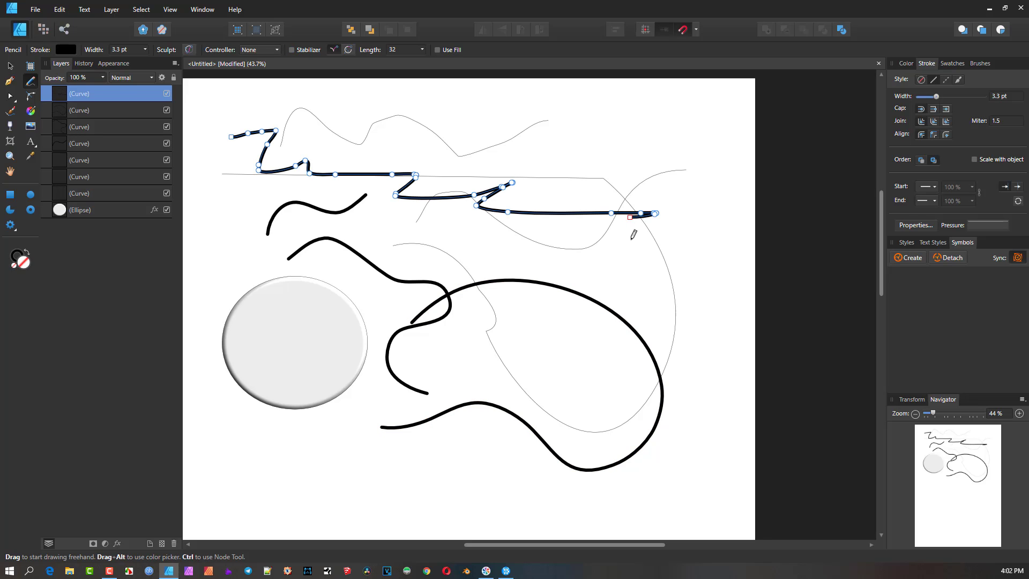
- Reshape the long straight part of the jagged line with the Node Tool by lowering one node, raising the next and tilting its handle
left_click(12, 98)
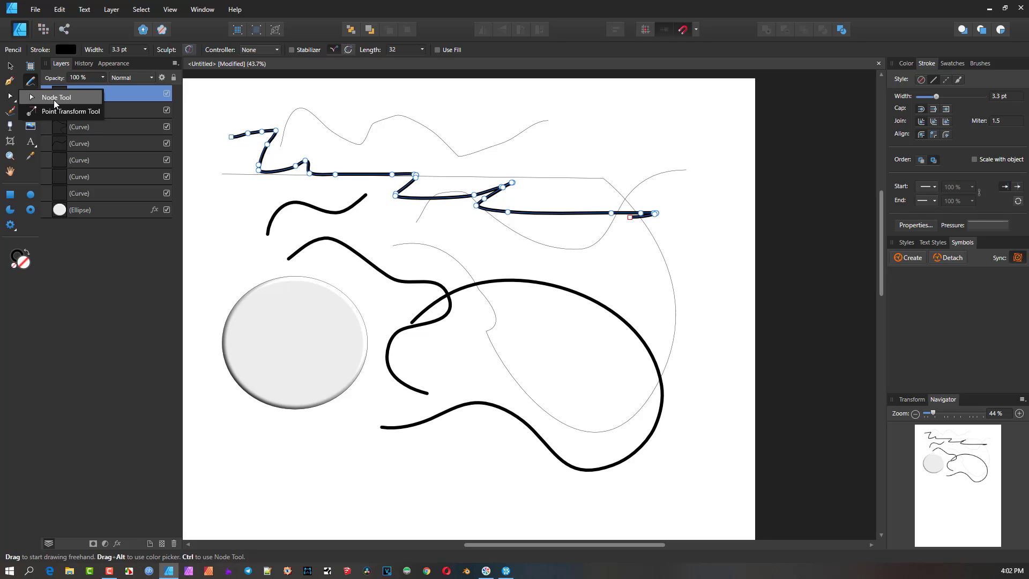
left_click(55, 99)
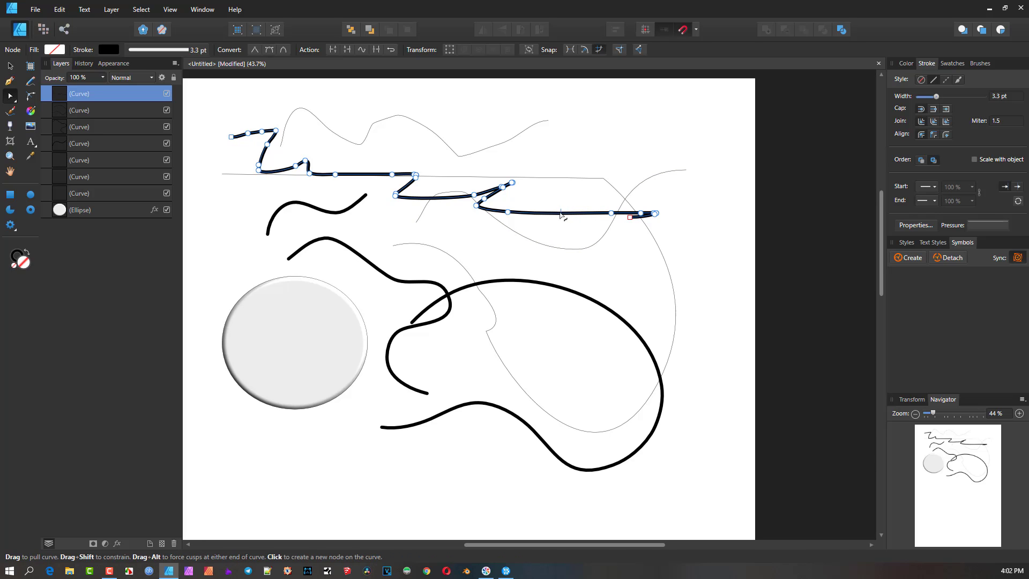
scroll(559, 223, "up", 3)
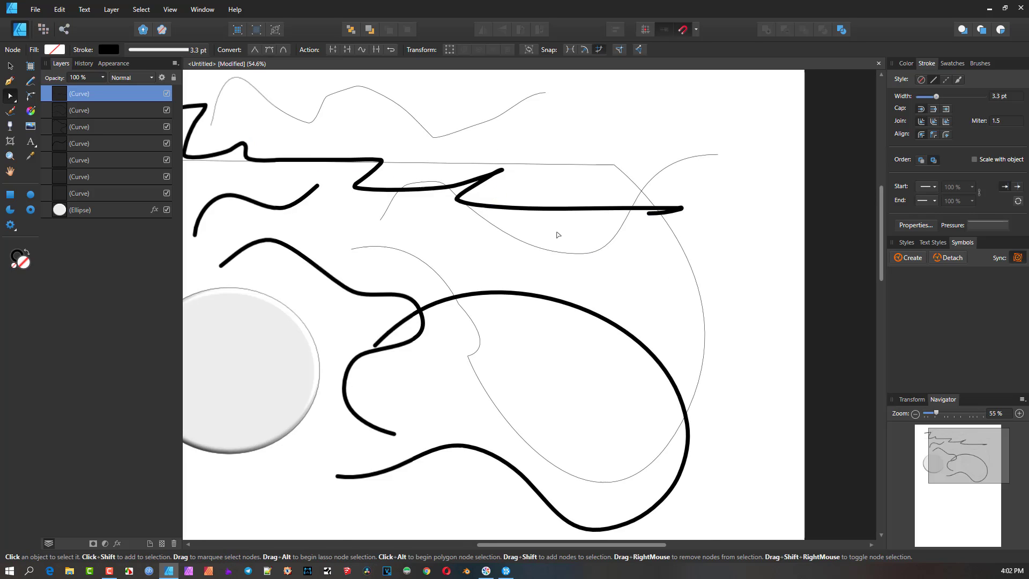
scroll(542, 209, "up", 3)
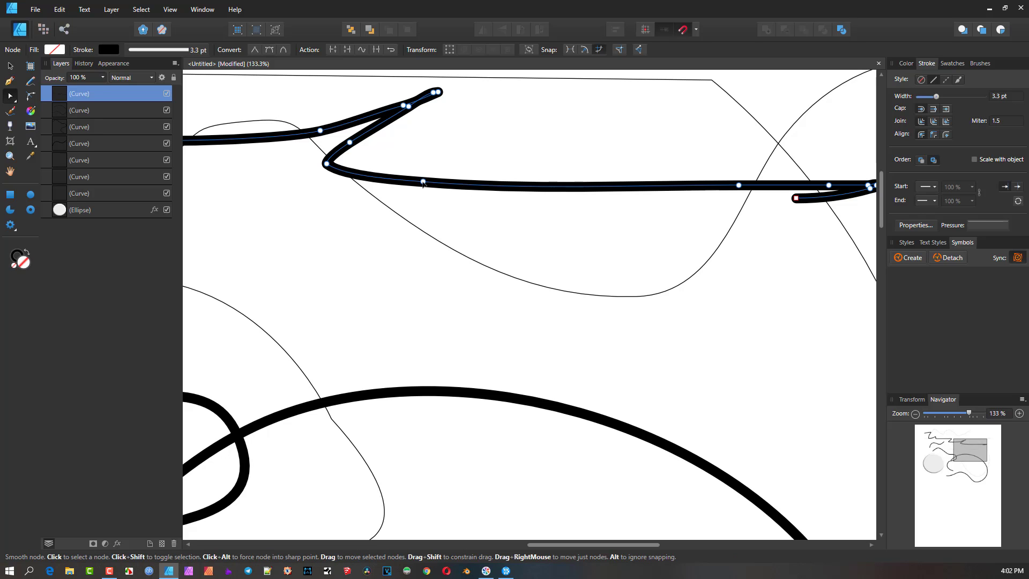
mouse_move(423, 183)
left_mouse_down()
mouse_move(391, 281)
mouse_move(425, 203)
left_mouse_up()
left_click_drag(739, 186, 654, 147)
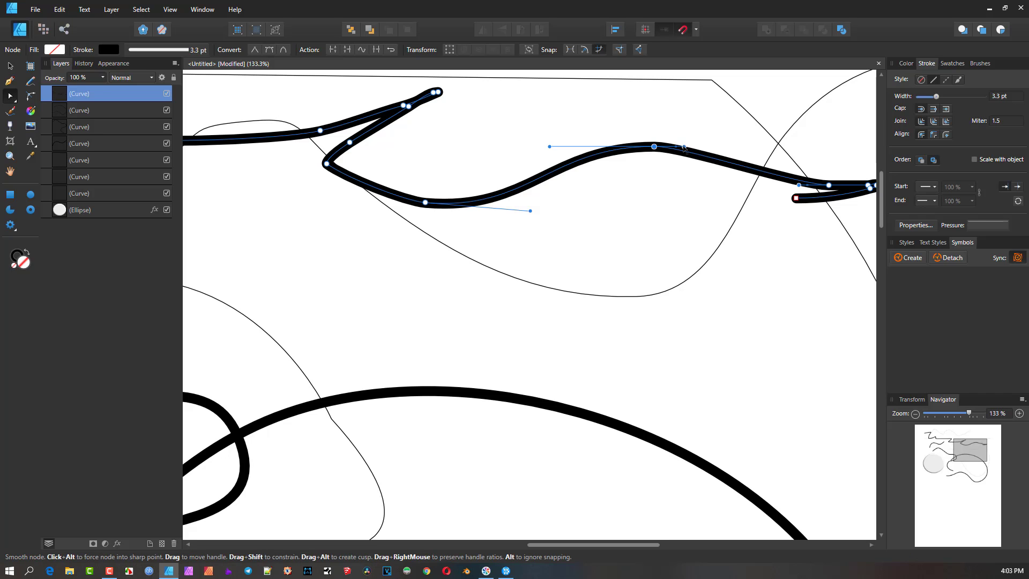
left_click_drag(695, 138, 716, 163)
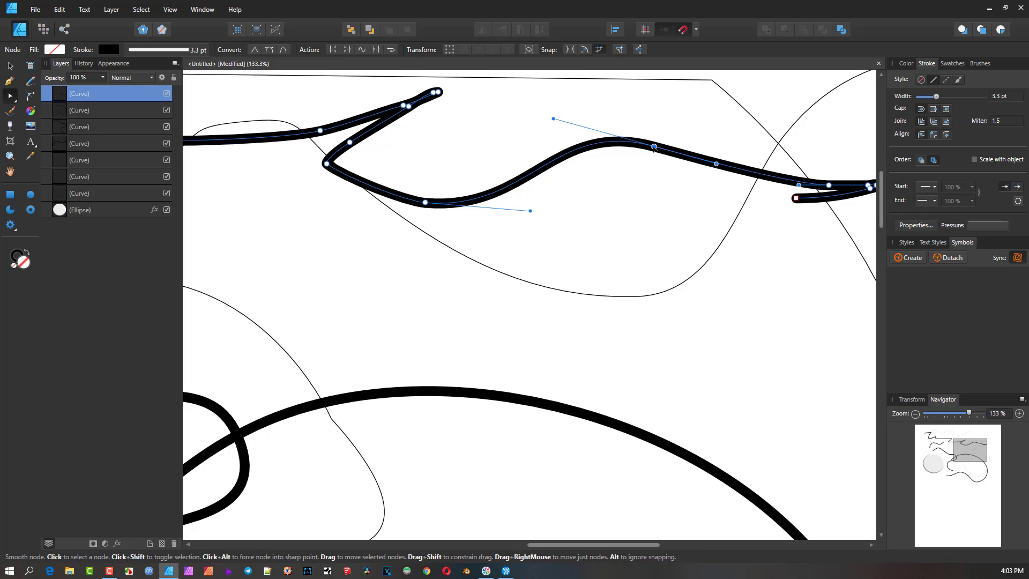
- Convert the raised node to sharp and move it up and to the left
left_click(256, 49)
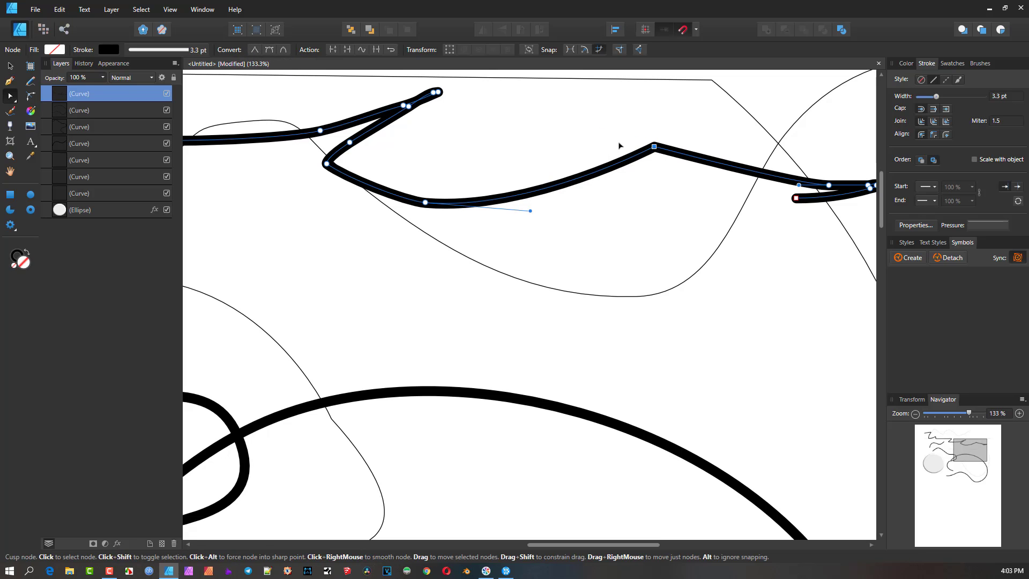
left_click_drag(654, 146, 561, 130)
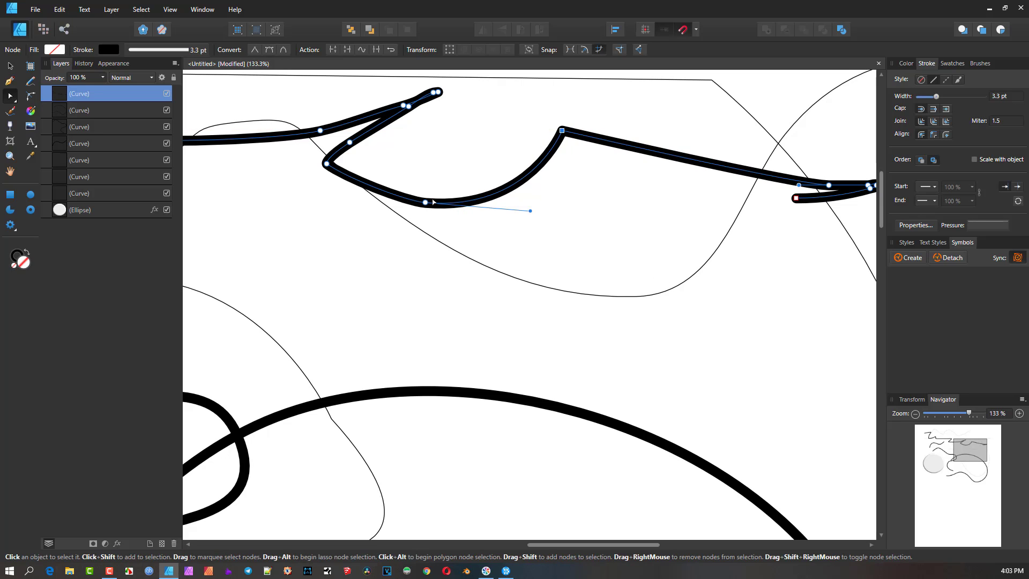
- Convert the sharp node to smooth, move it well below the line and adjust its handles to form a rounded dip
left_click(269, 48)
left_click_drag(631, 128, 692, 159)
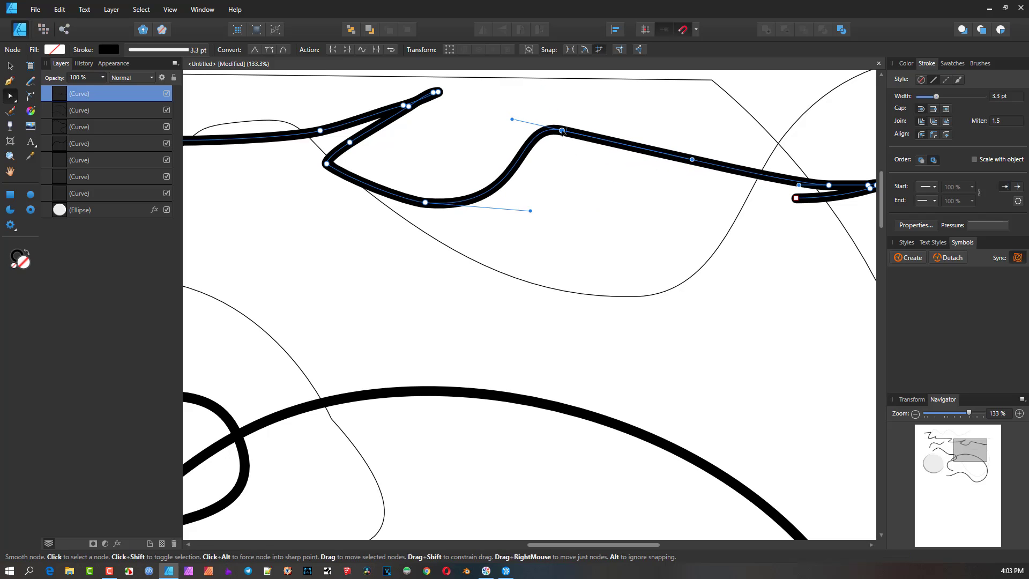
left_click_drag(563, 130, 575, 263)
left_click_drag(694, 298, 745, 260)
left_click_drag(699, 330, 740, 258)
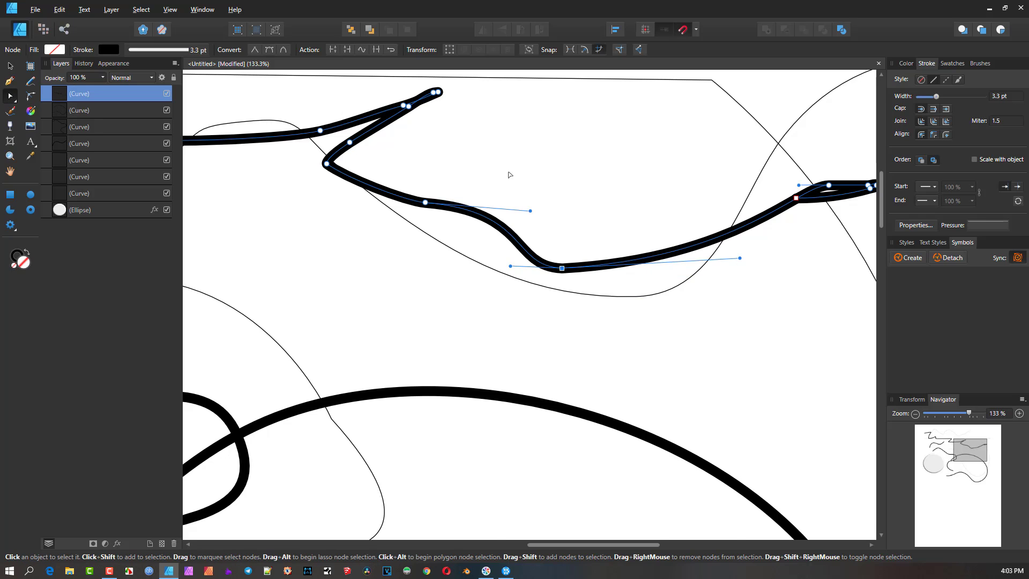
- Move the jagged line's end node outward to the right and slightly down, so its last segment extends toward the page edge
scroll(510, 172, "down", 3)
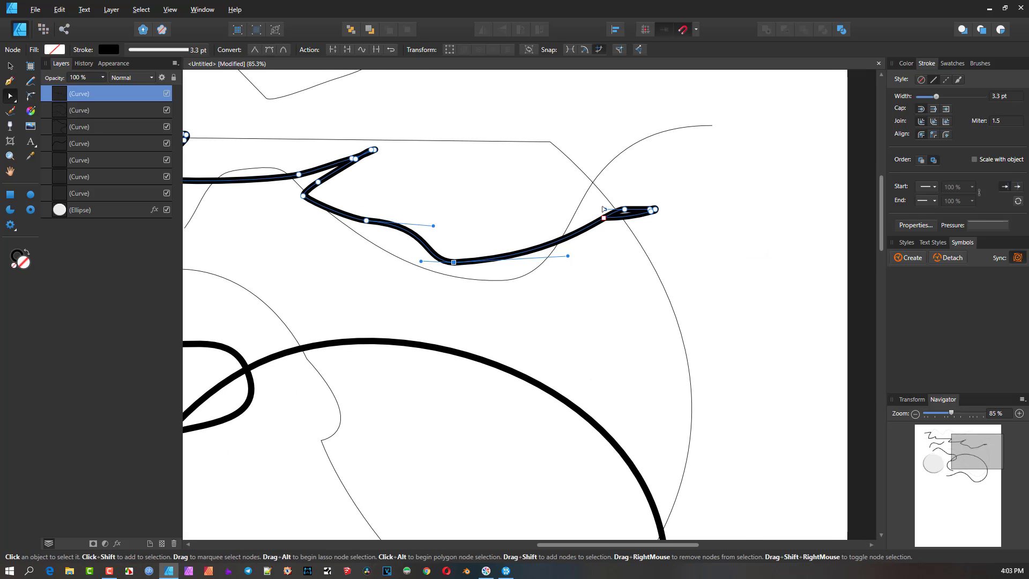
left_click_drag(605, 222, 731, 244)
left_click_drag(613, 225, 784, 246)
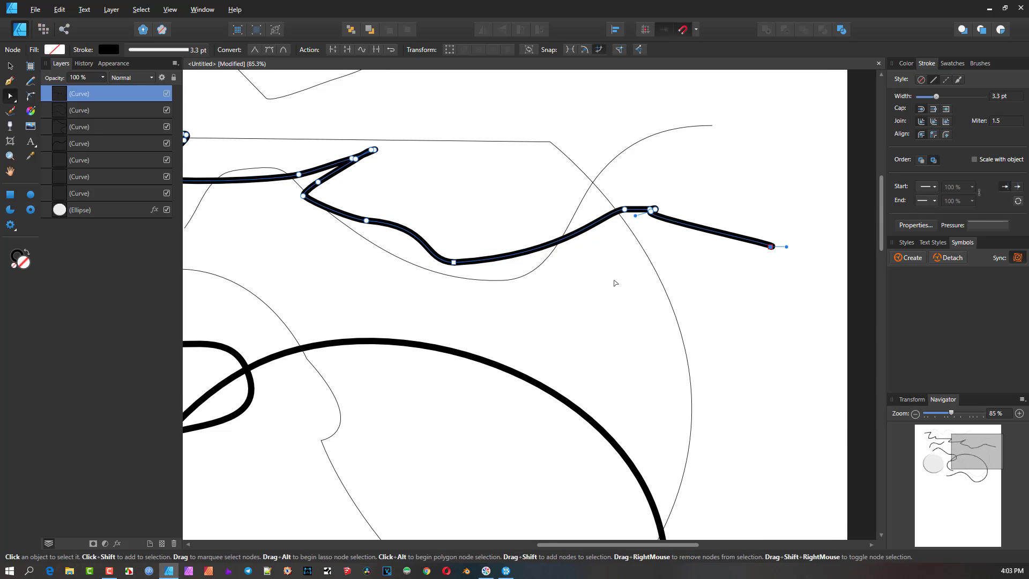
- Pull the jagged line's segment after the rounded dip upward with the Node Tool so it bends into an arch
scroll(574, 258, "up", 3)
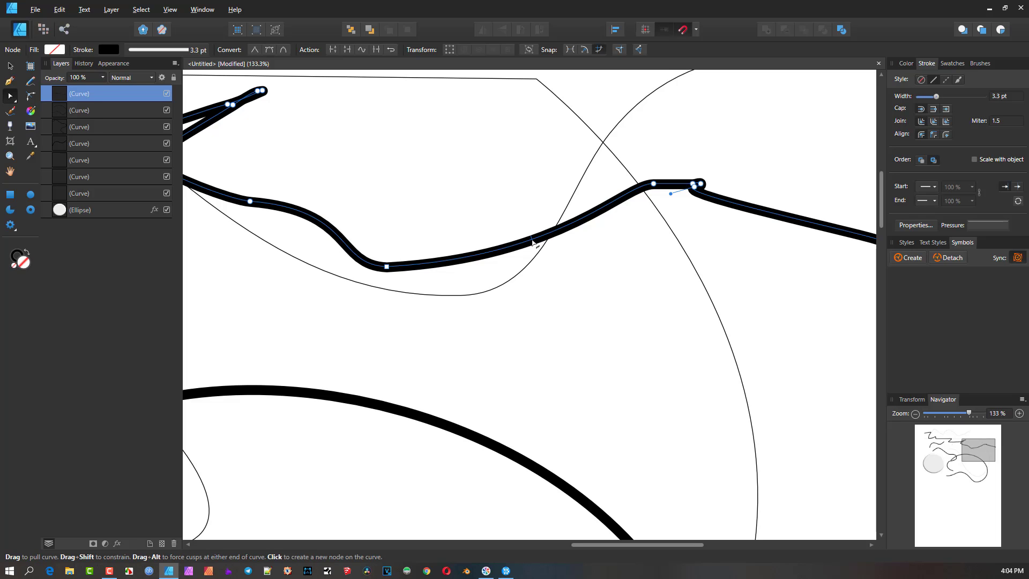
left_click_drag(532, 243, 480, 169)
scroll(479, 170, "down", 5)
left_click_drag(584, 197, 675, 135)
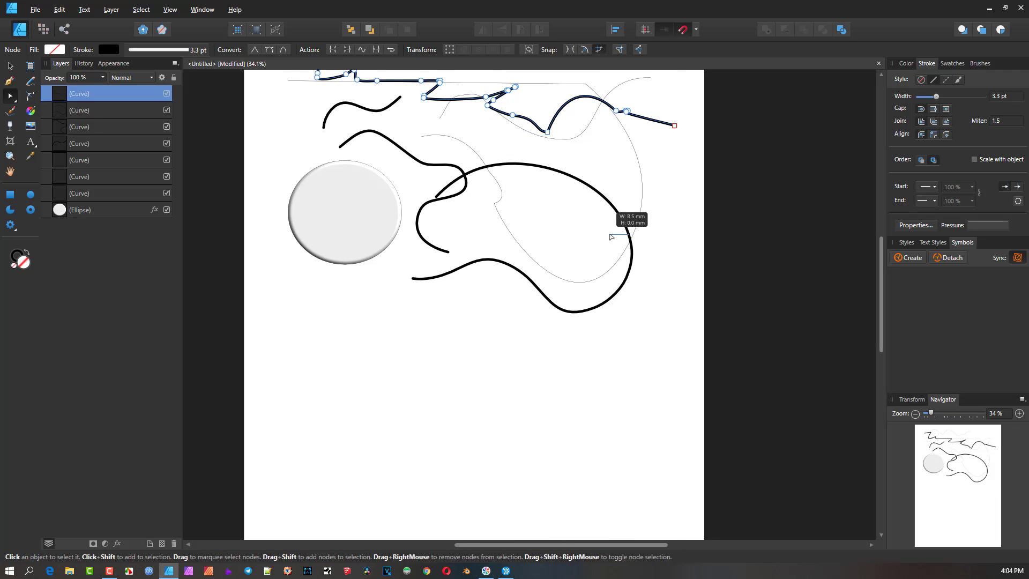
- Select the large looping curve and pull its upper segment slightly outward, up and to the right
left_click(629, 236)
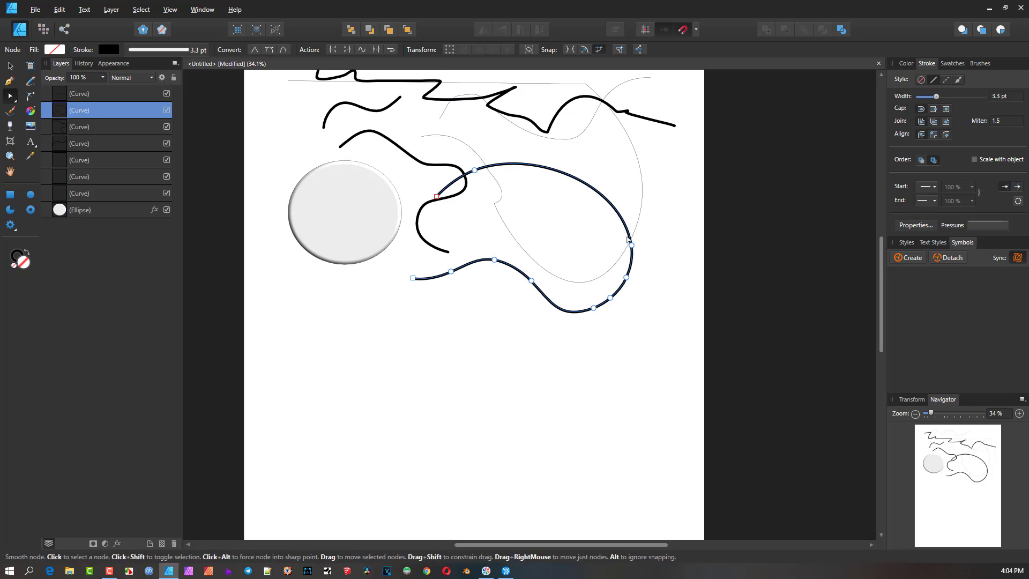
mouse_move(582, 182)
left_mouse_down()
mouse_move(556, 220)
mouse_move(600, 246)
mouse_move(639, 163)
mouse_move(598, 143)
mouse_move(554, 146)
mouse_move(594, 162)
mouse_move(588, 174)
left_mouse_up()
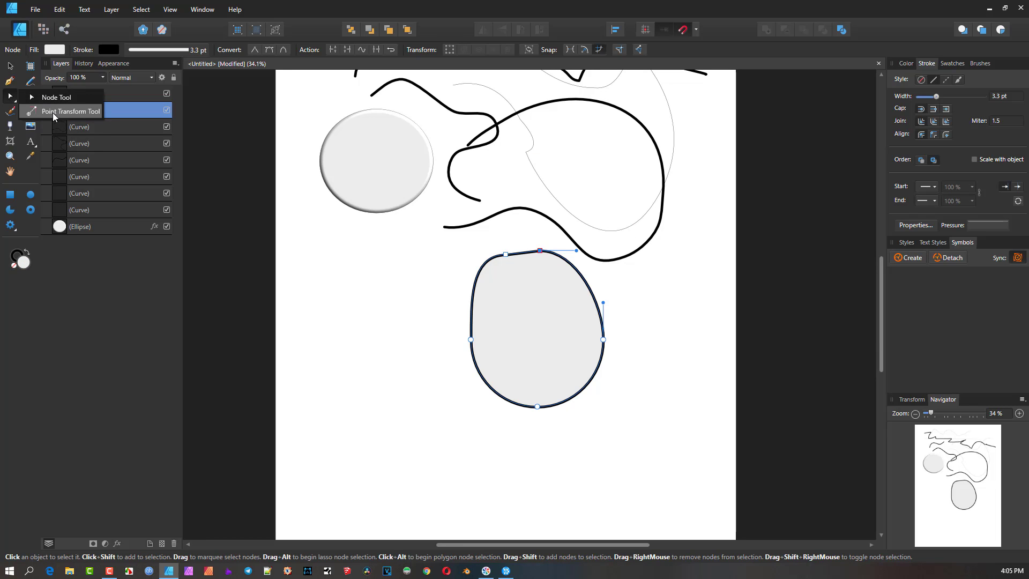
- With the Point Transform Tool, set the closed shape's transform origin outside its left edge and move its upper-left node inward to shrink and rotate it
left_click(53, 112)
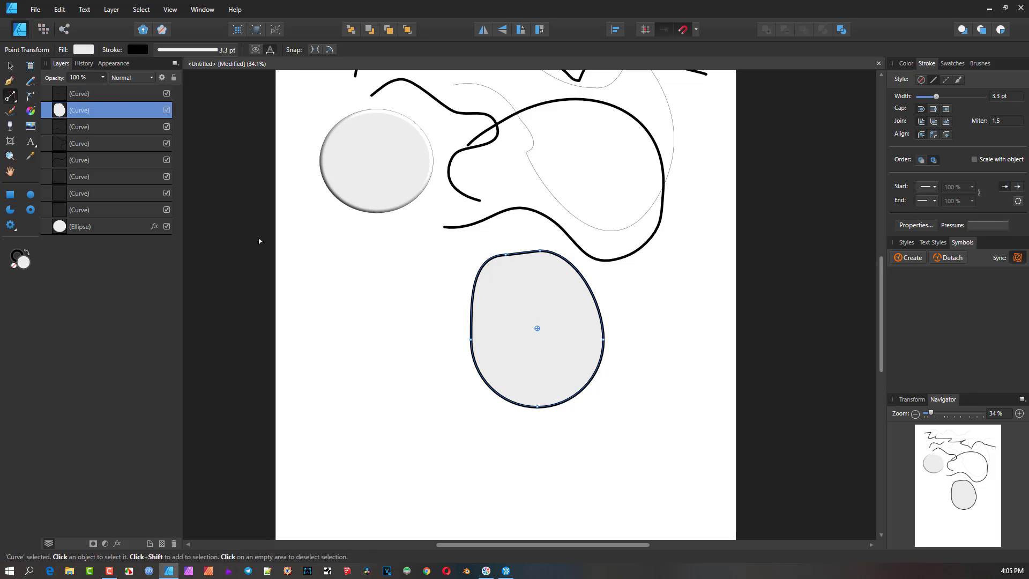
scroll(542, 340, "up", 1)
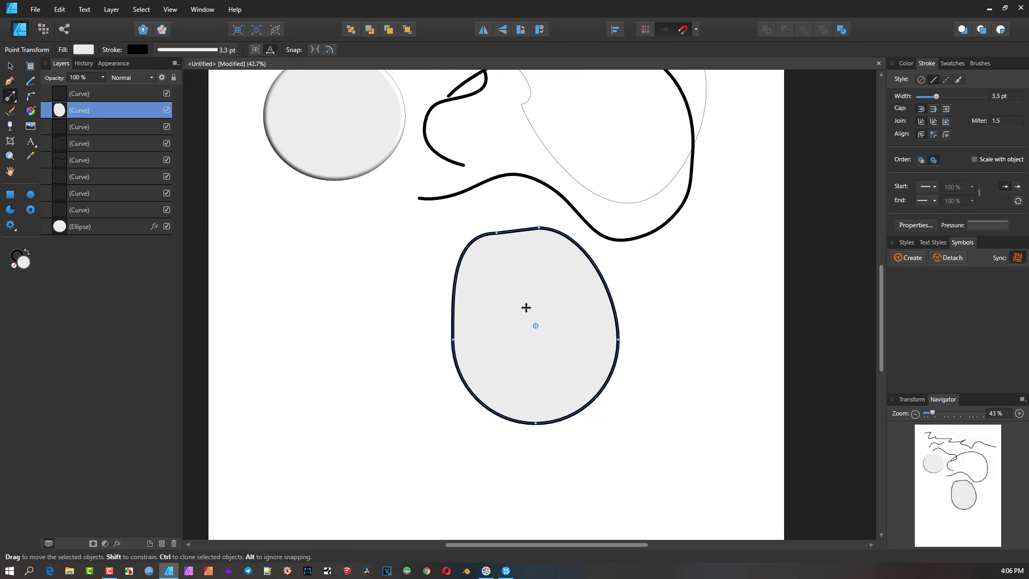
left_click_drag(535, 326, 411, 312)
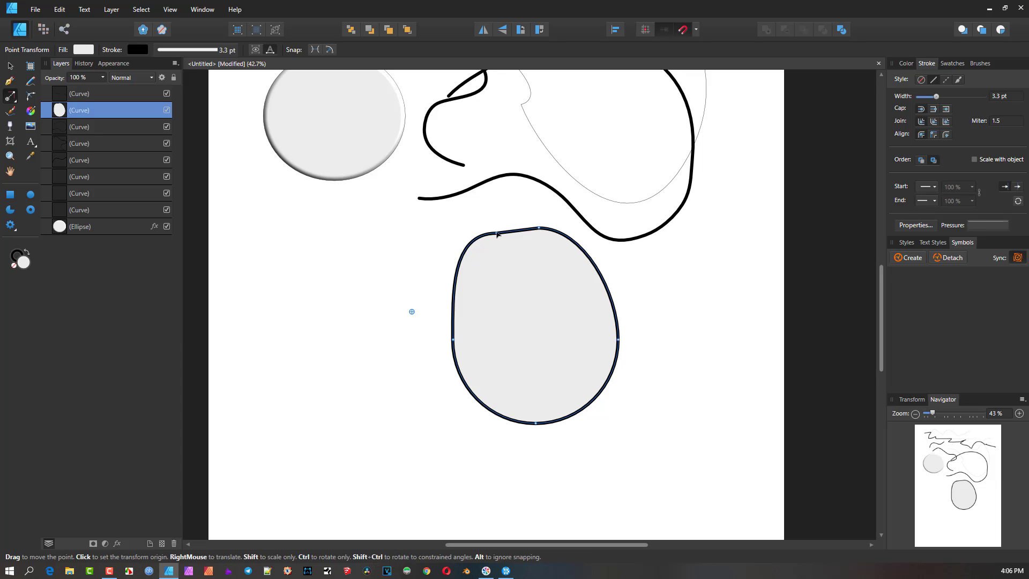
left_click_drag(497, 233, 506, 281)
key("a")
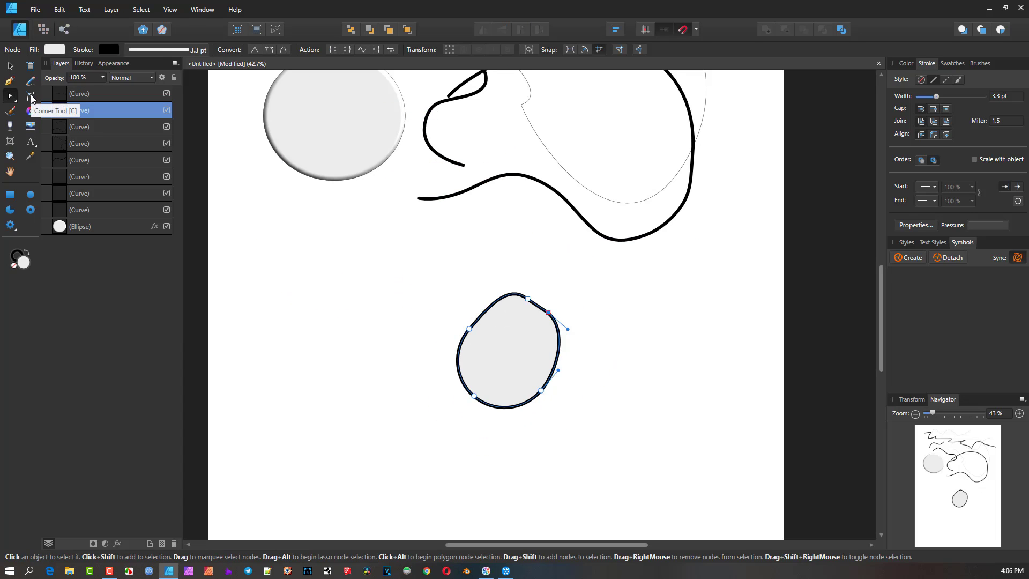
- Draw a nearly square rectangle below the ellipse, to the left of the rotated closed shape
scroll(372, 230, "down", 3)
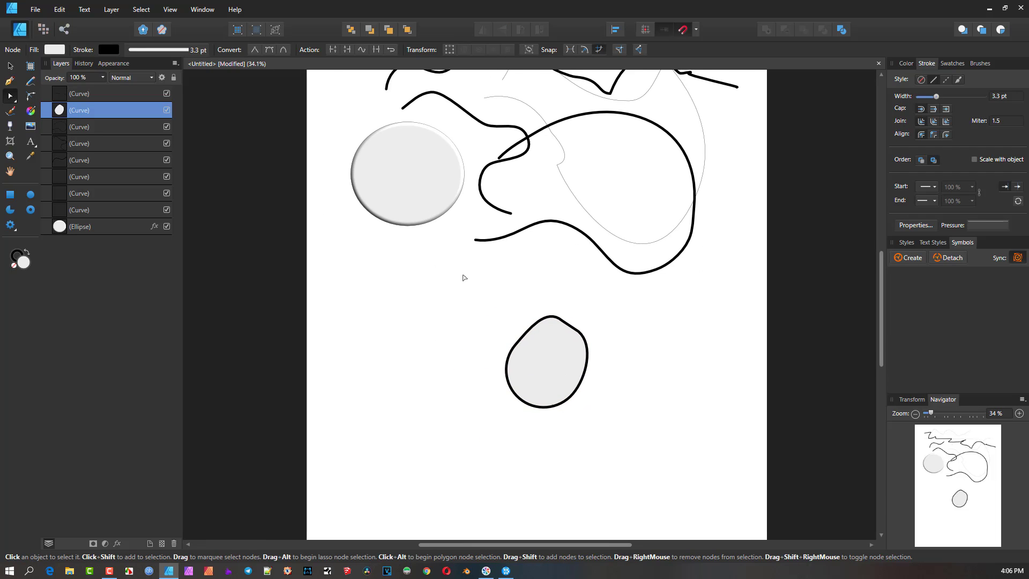
left_click(11, 196)
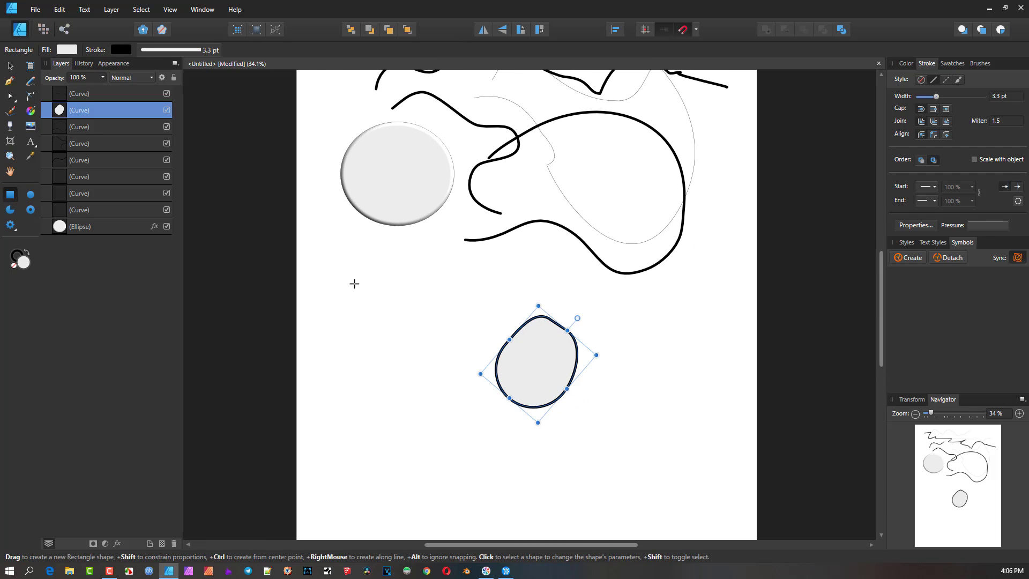
left_click_drag(354, 283, 444, 381)
- Draw an open L-shaped line between the ellipse and the rectangle with the Pen Tool, one vertical and one horizontal segment
scroll(381, 298, "up", 5)
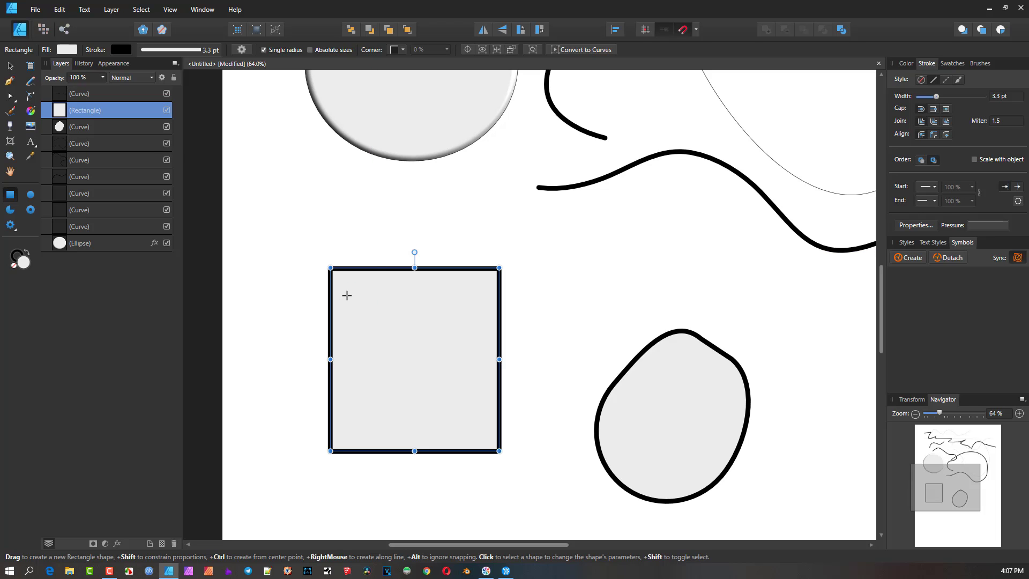
left_click_drag(299, 225, 370, 391)
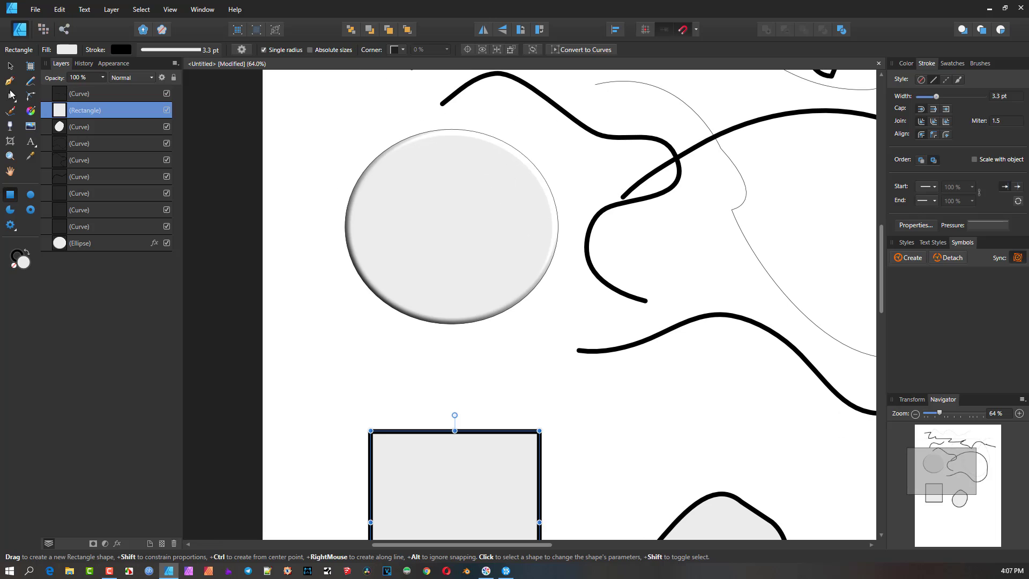
key("p")
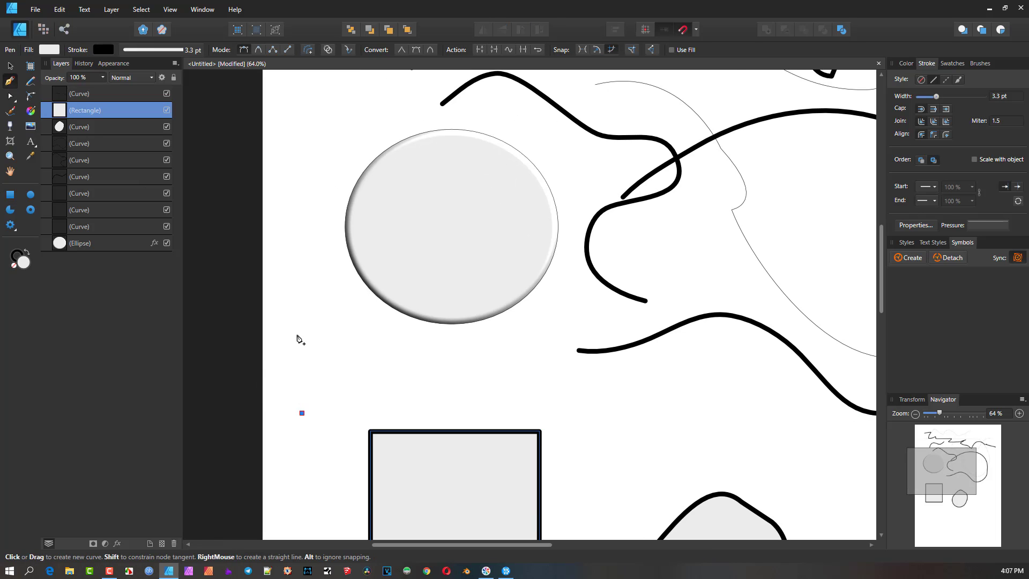
left_click(301, 352)
left_click(361, 352)
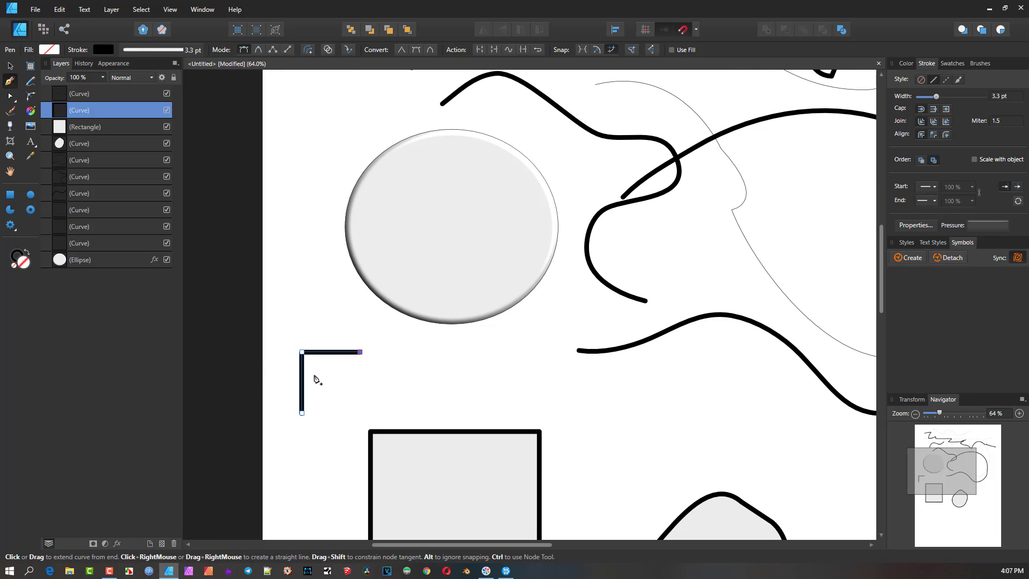
- Select the L-shaped line's corner node with the Node Tool and move it slightly down and to the left
scroll(318, 380, "up", 3)
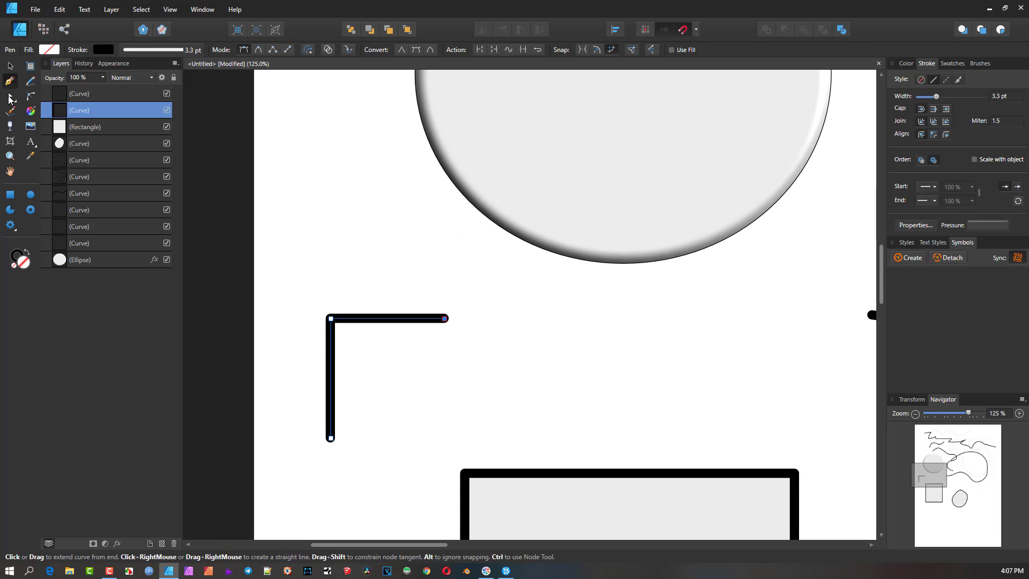
left_click(10, 98)
left_click(331, 319)
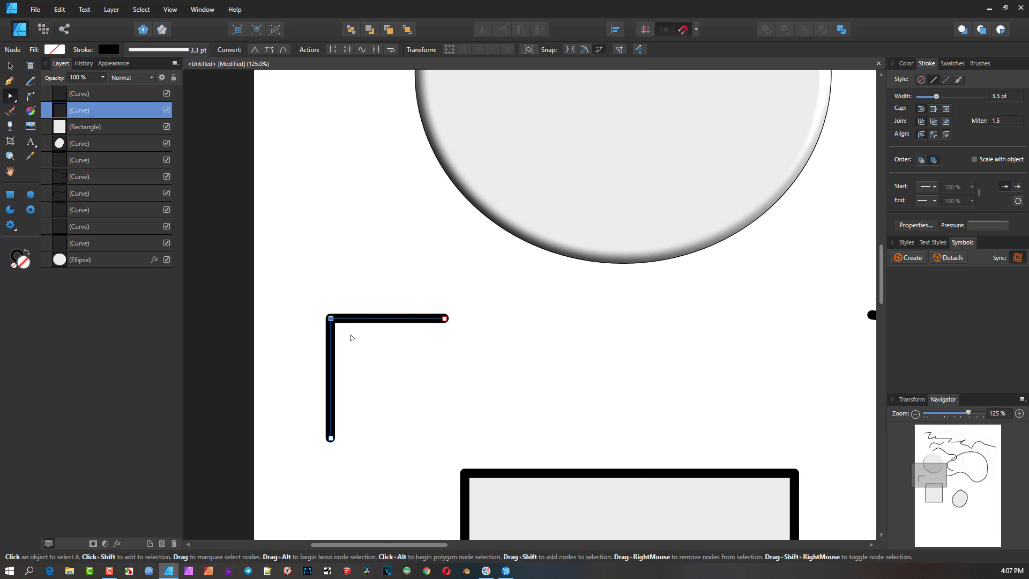
mouse_move(332, 320)
left_mouse_down()
mouse_move(365, 351)
mouse_move(323, 316)
mouse_move(352, 347)
mouse_move(328, 326)
left_mouse_up()
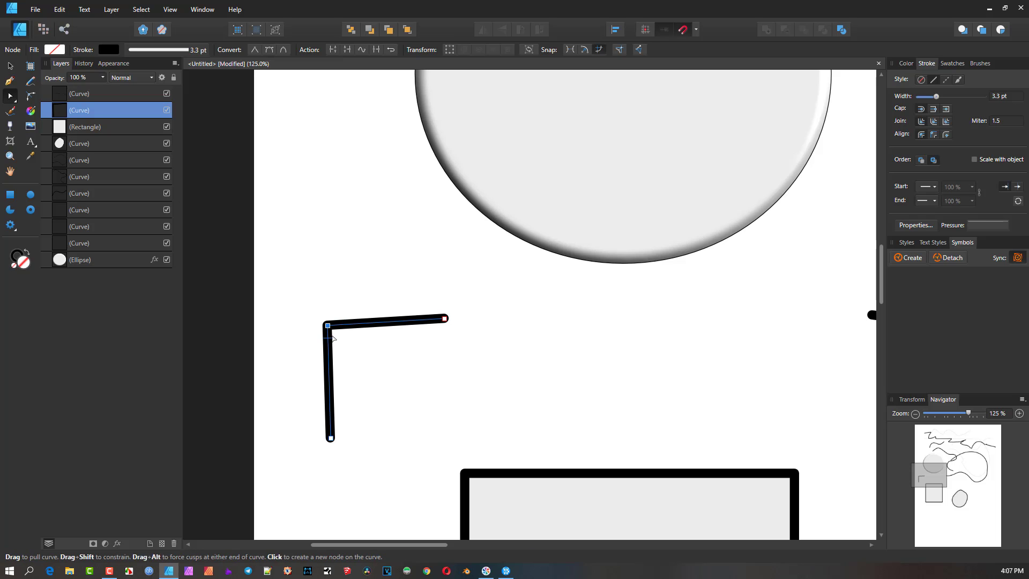
- Set the L-shaped line's stroke colour to yellow, H 55, S 100, L 50
scroll(338, 337, "up", 4)
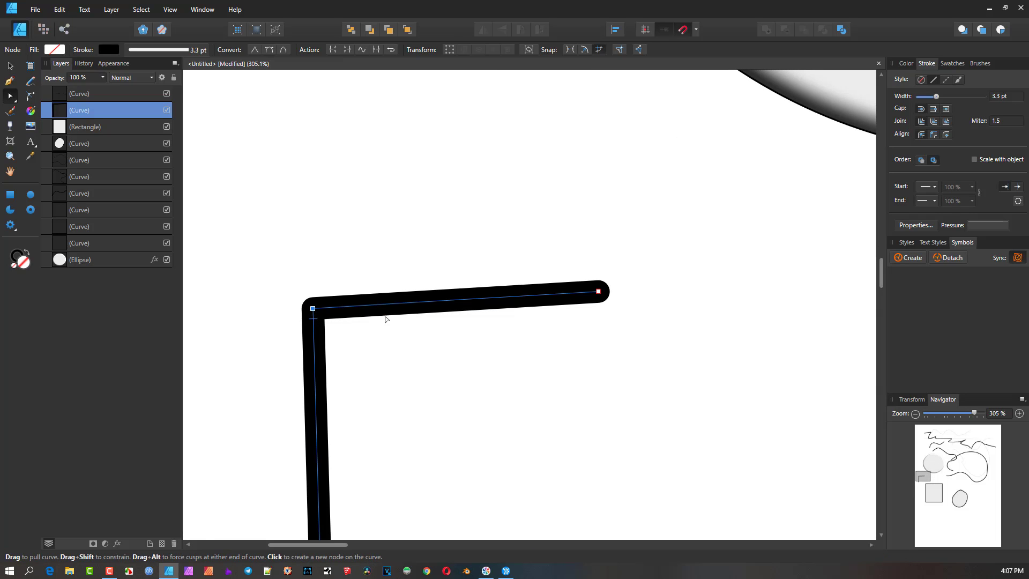
left_click(914, 64)
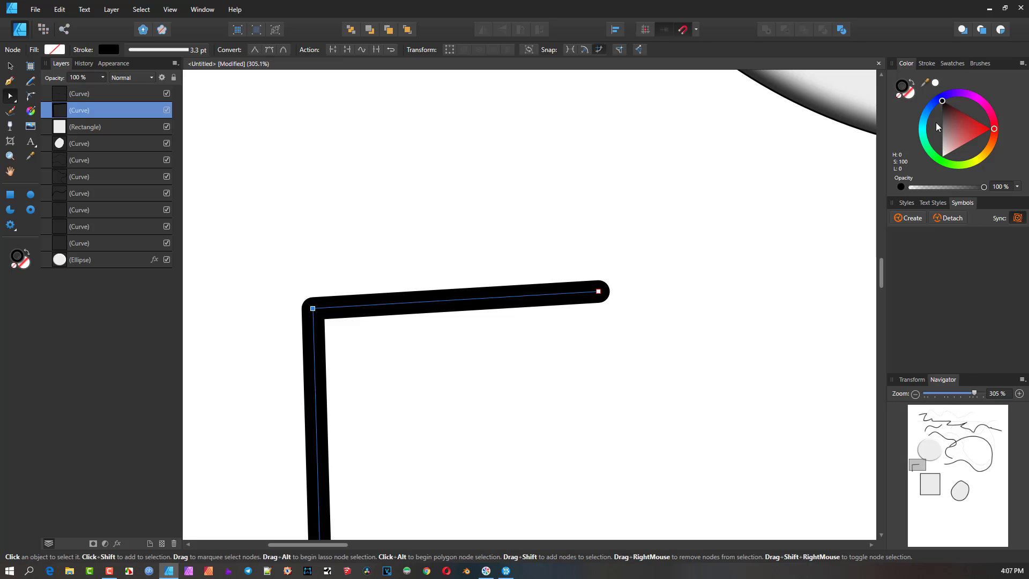
left_click(983, 161)
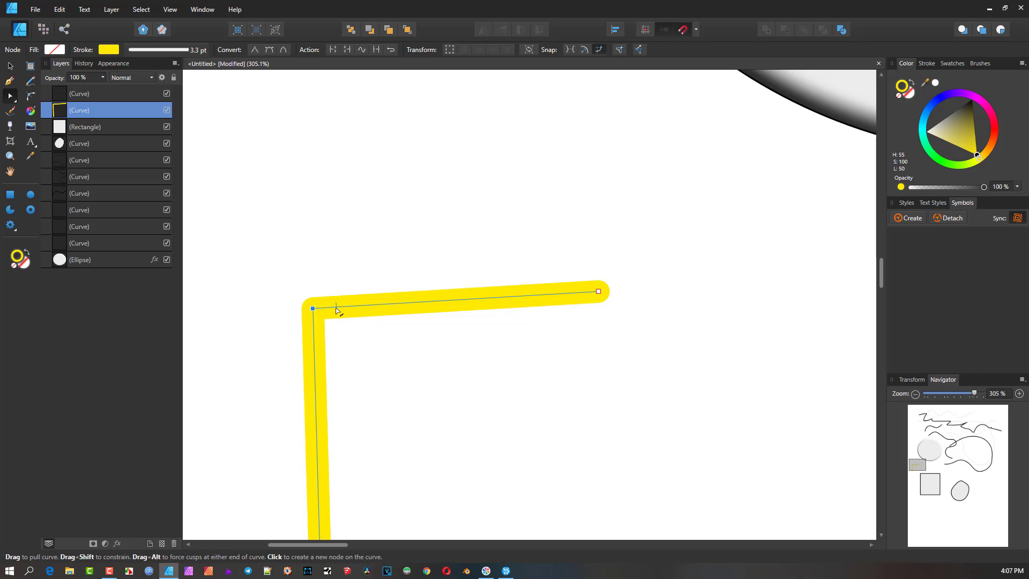
- Bend the L-shaped line's horizontal arm into a slight upward arc and nudge the corner node down and to the right
left_click_drag(355, 308, 354, 302)
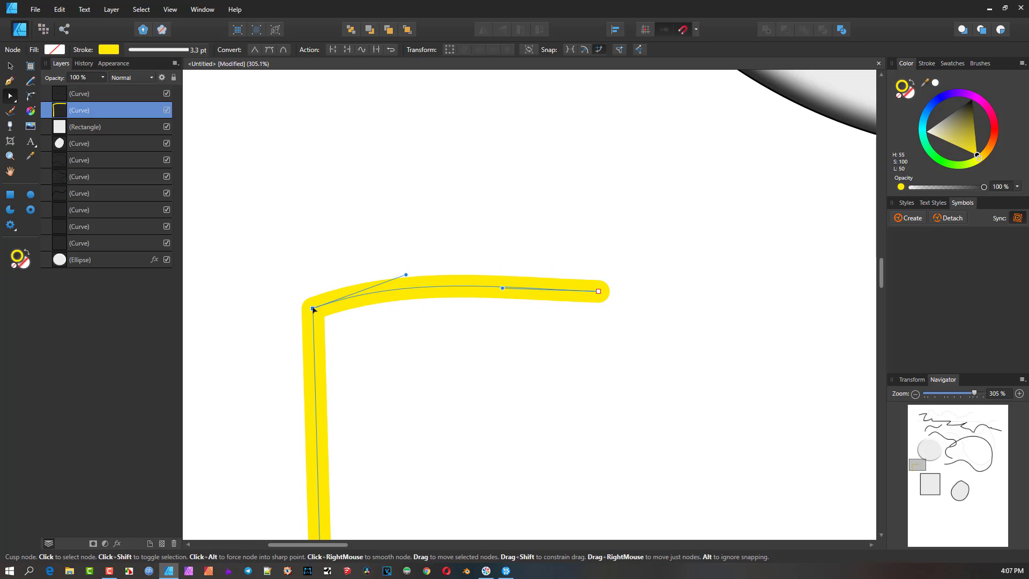
left_click_drag(314, 310, 318, 315)
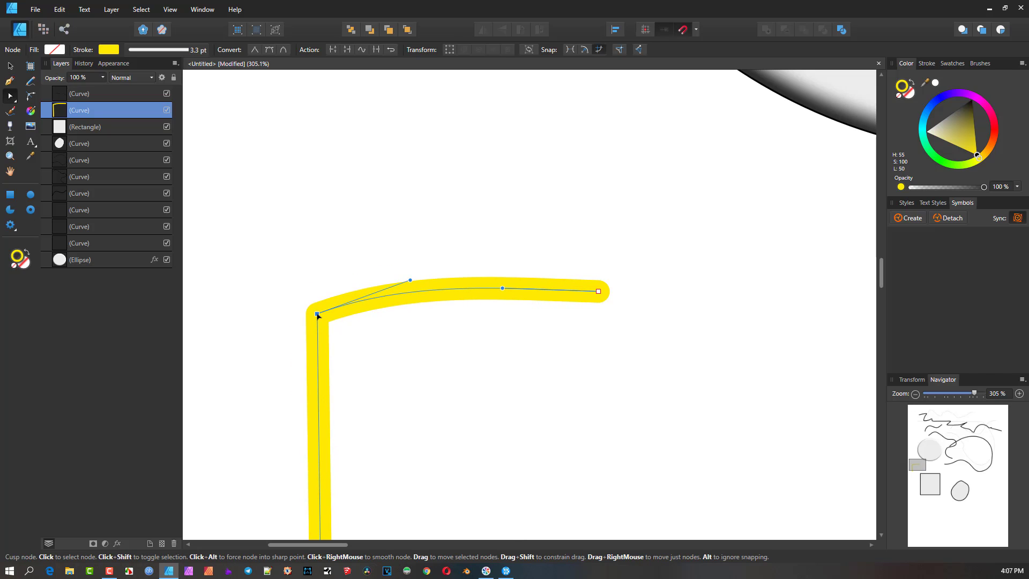
- Round the yellow line's corner with the Corner Tool to a radius of about 7.4 mm and reduce it to about 2.1 mm
key("c")
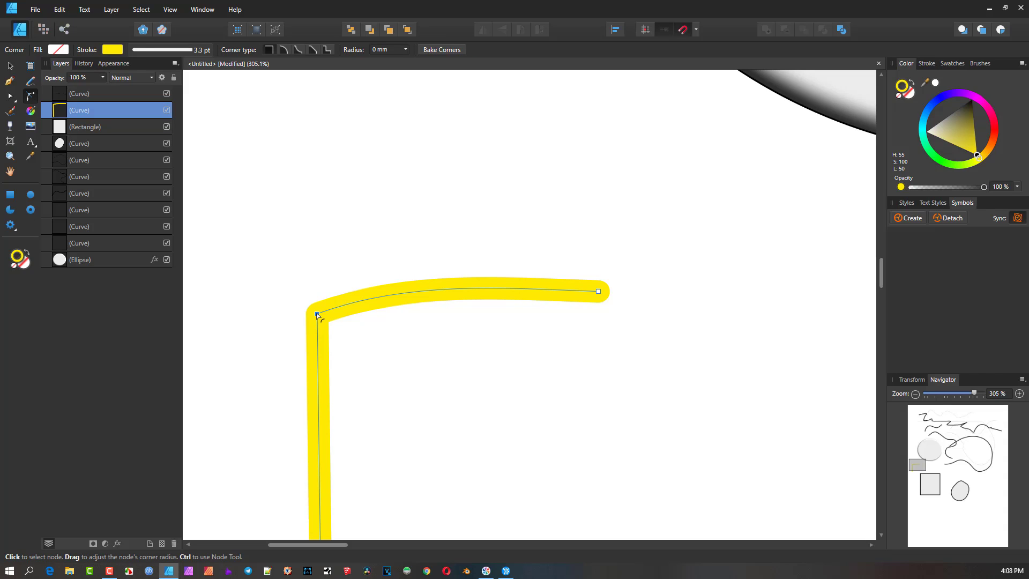
left_click_drag(317, 314, 467, 429)
scroll(461, 418, "down", 5)
mouse_move(383, 291)
left_mouse_down()
mouse_move(374, 292)
mouse_move(379, 301)
left_mouse_up()
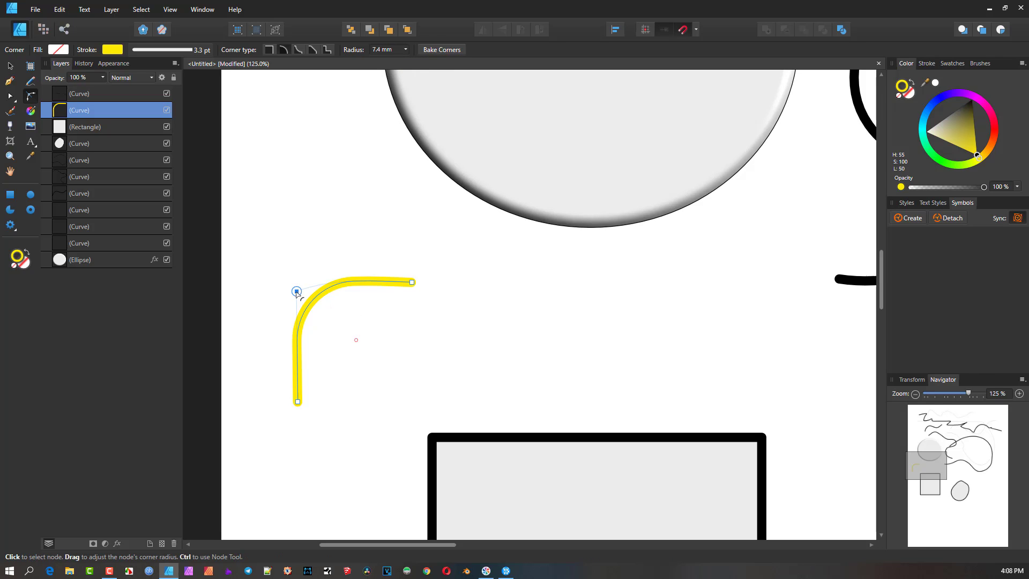
mouse_move(298, 294)
left_mouse_down()
mouse_move(268, 274)
mouse_move(310, 313)
mouse_move(315, 304)
left_mouse_up()
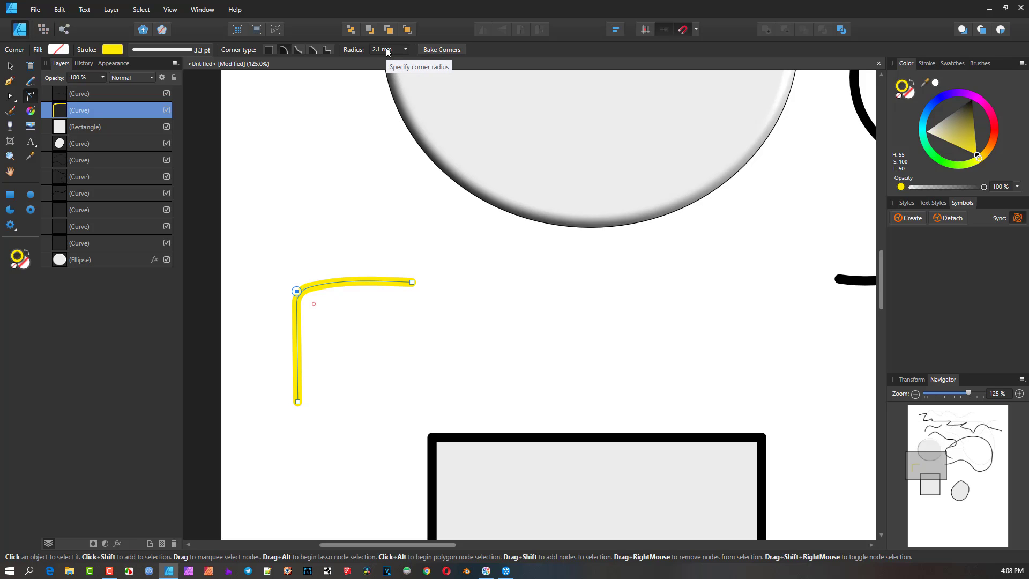
- Set the corner radius to 7 mm and try other corner types, including the stepped cutout, before returning to the rounded type
scroll(387, 50, "up", 11)
scroll(387, 51, "down", 4)
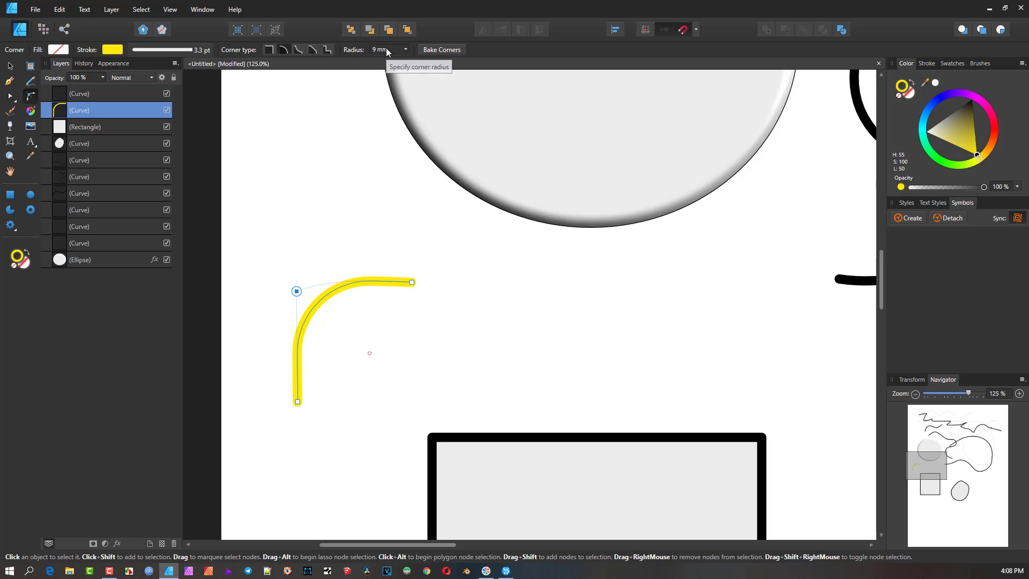
left_click(314, 50)
left_click(329, 49)
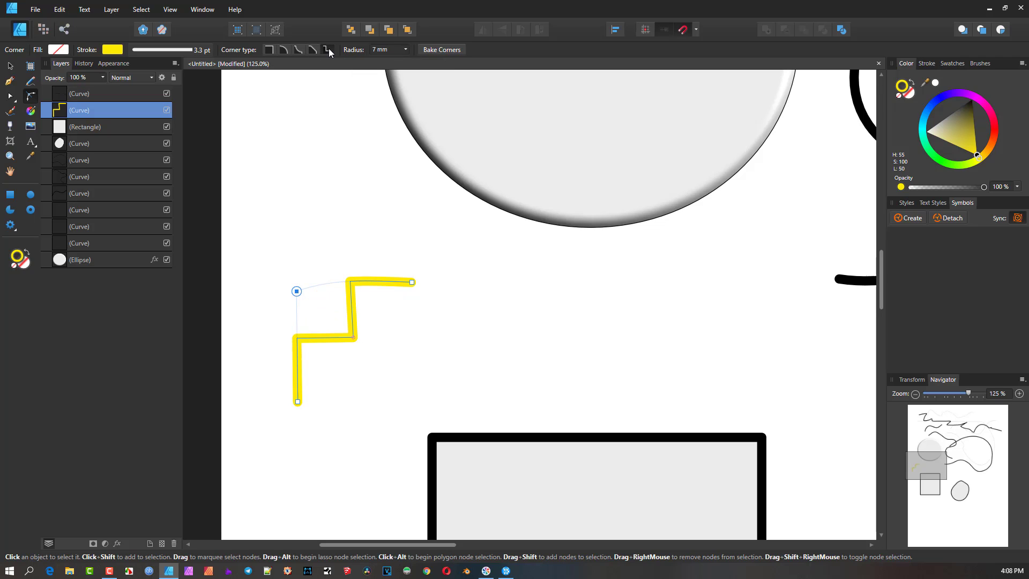
left_click(285, 48)
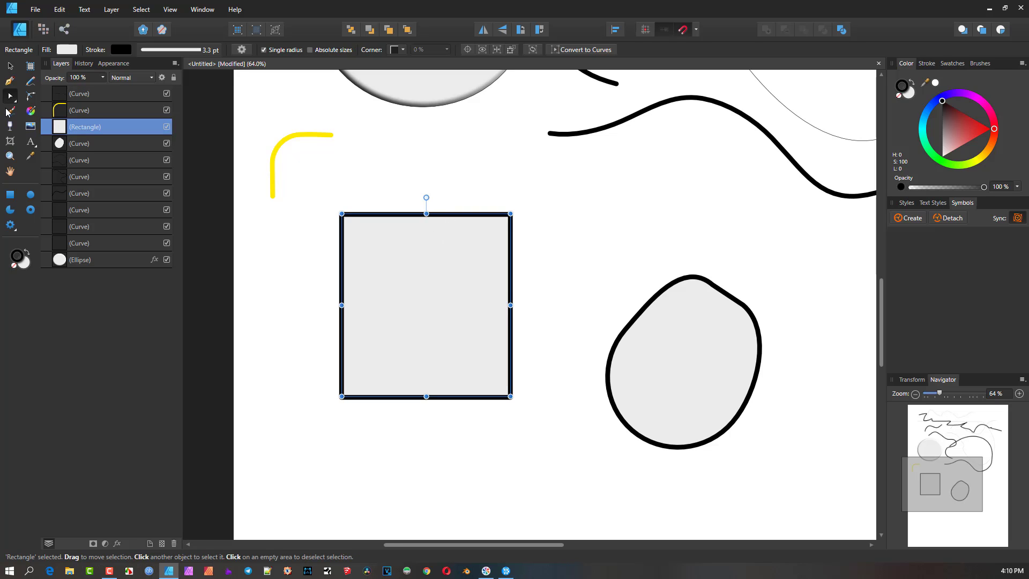
- Apply a linear gradient fill to the rectangle, running vertically from light grey at its top to darker grey near its base
left_click(30, 113)
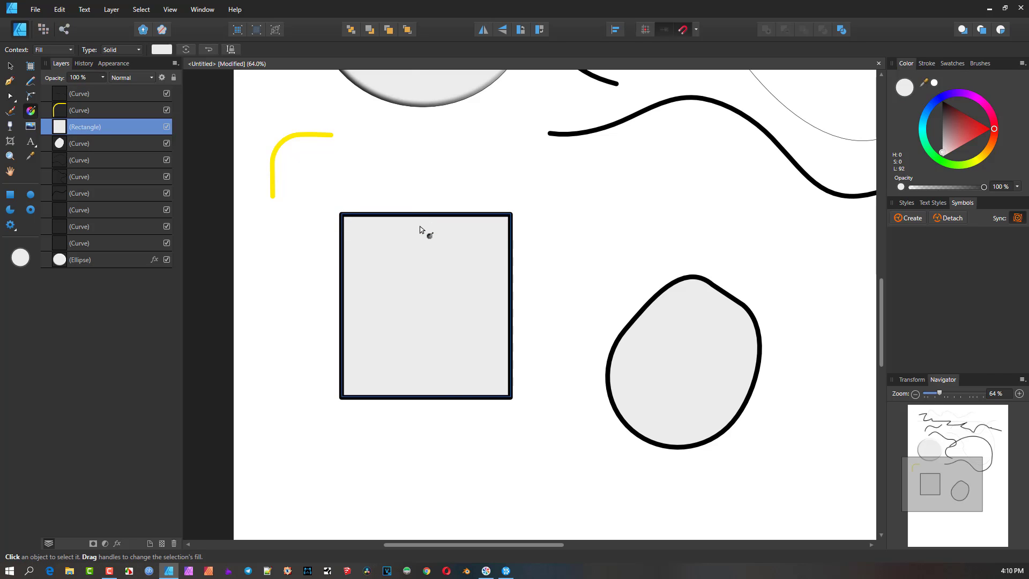
left_click_drag(420, 226, 422, 369)
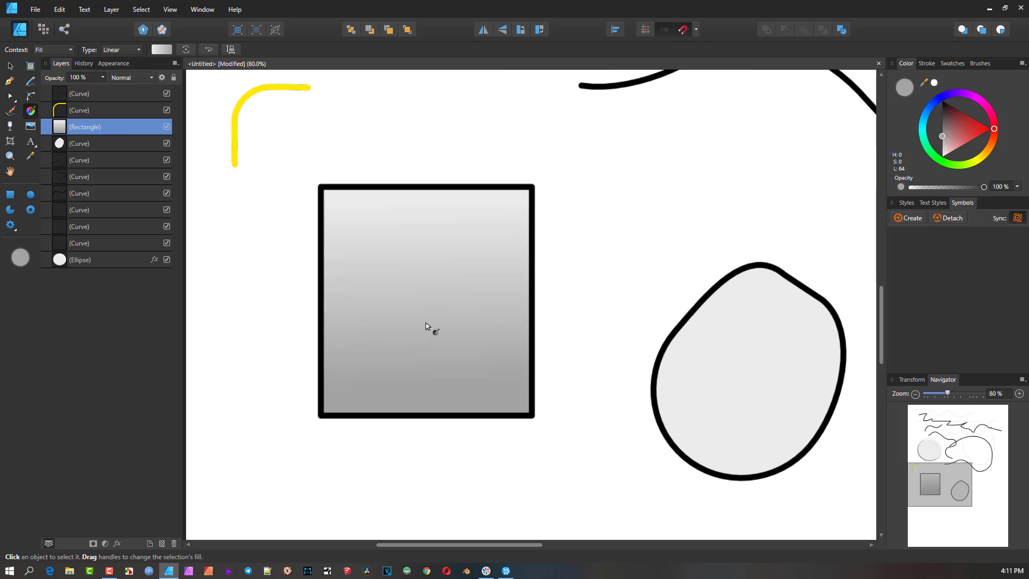
scroll(427, 327, "up", 1)
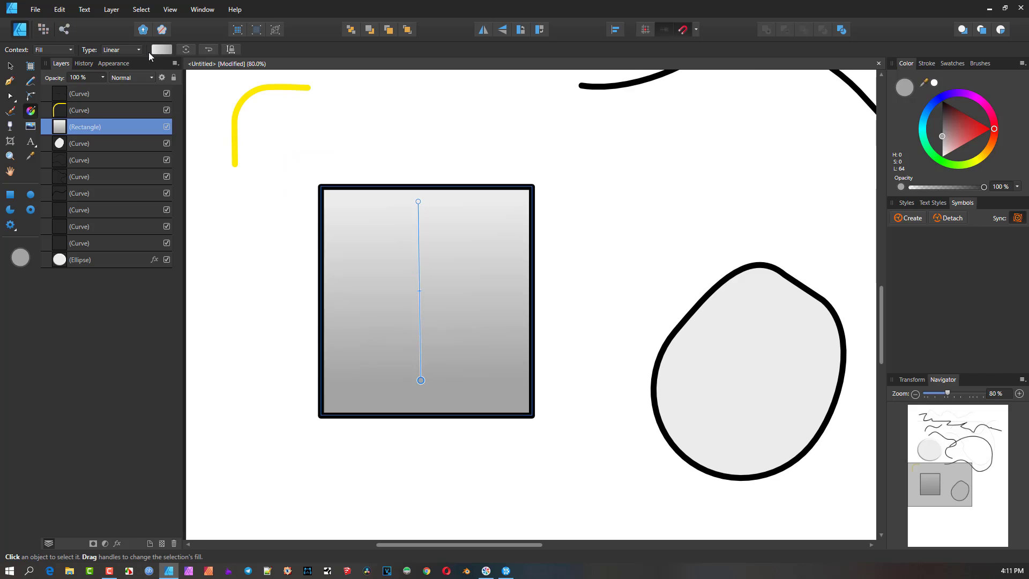
- Move the start point of the rectangle's linear gradient slightly upward and reverse the gradient
left_click(140, 50)
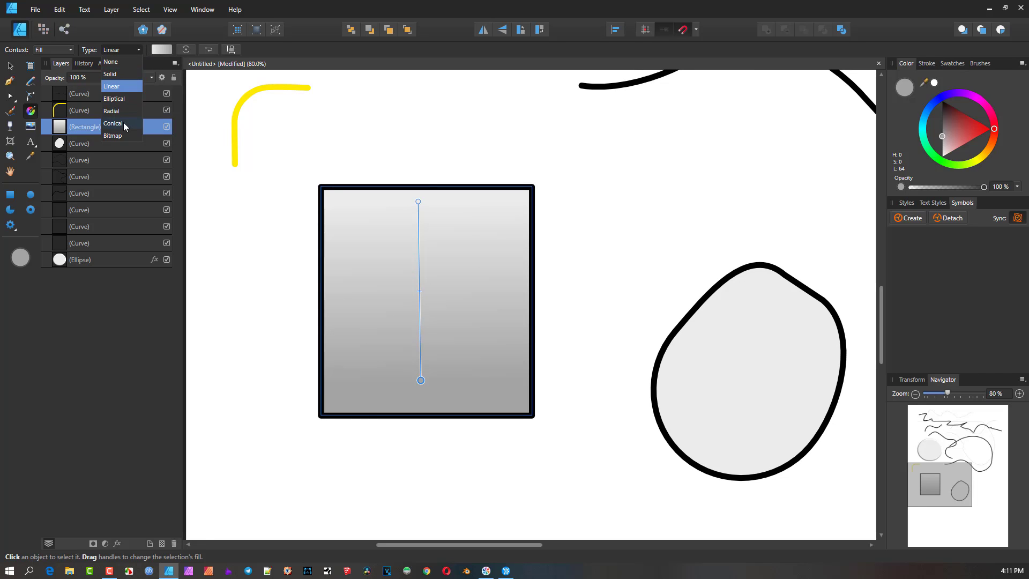
left_click(282, 49)
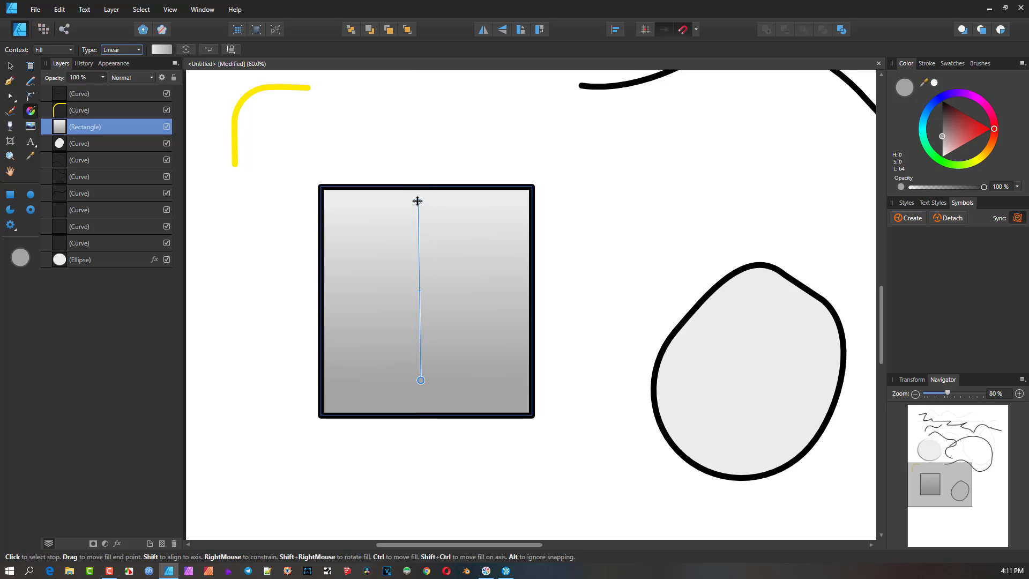
mouse_move(418, 201)
left_mouse_down()
mouse_move(402, 200)
mouse_move(367, 375)
mouse_move(423, 423)
mouse_move(419, 198)
left_mouse_up()
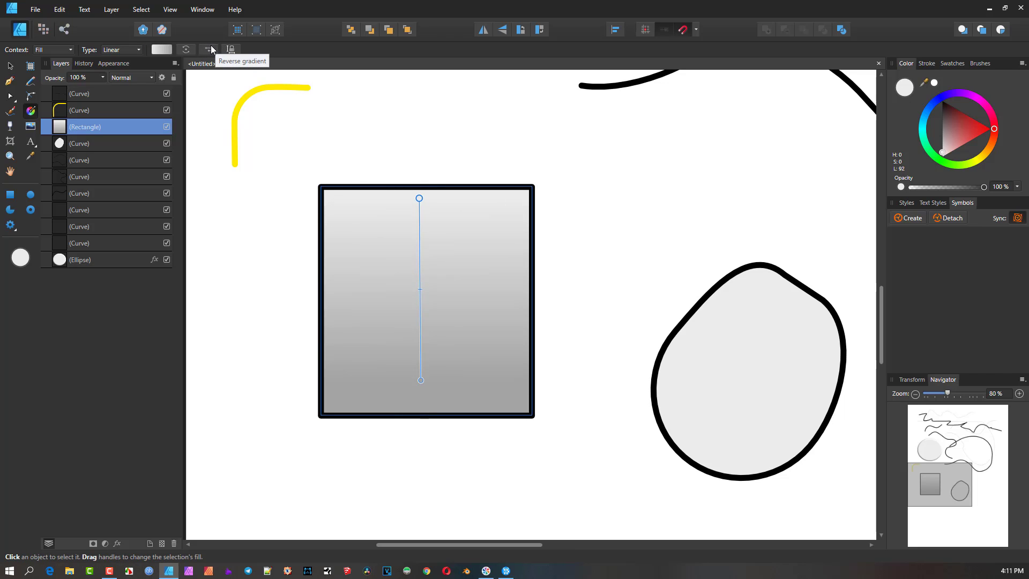
left_click(211, 46)
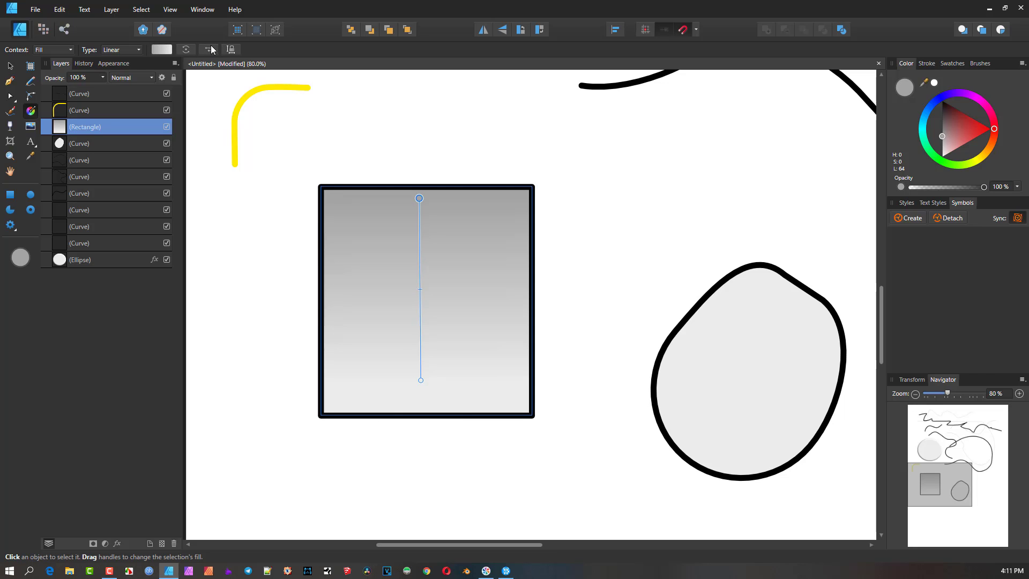
- Add a colour stop near the upper end of the rectangle's linear gradient and recolour it a muted reddish brown
left_click(161, 49)
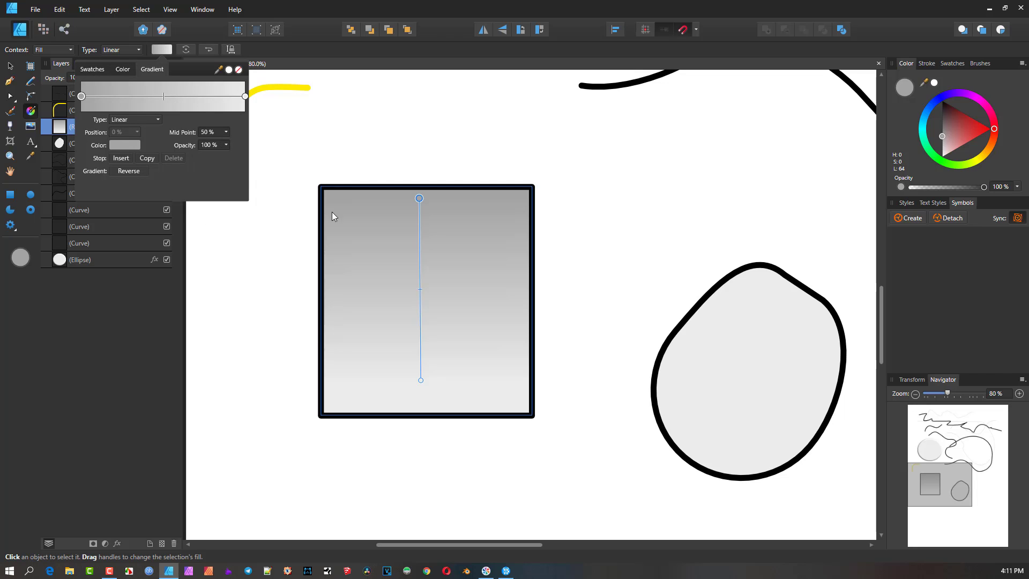
left_click(420, 199)
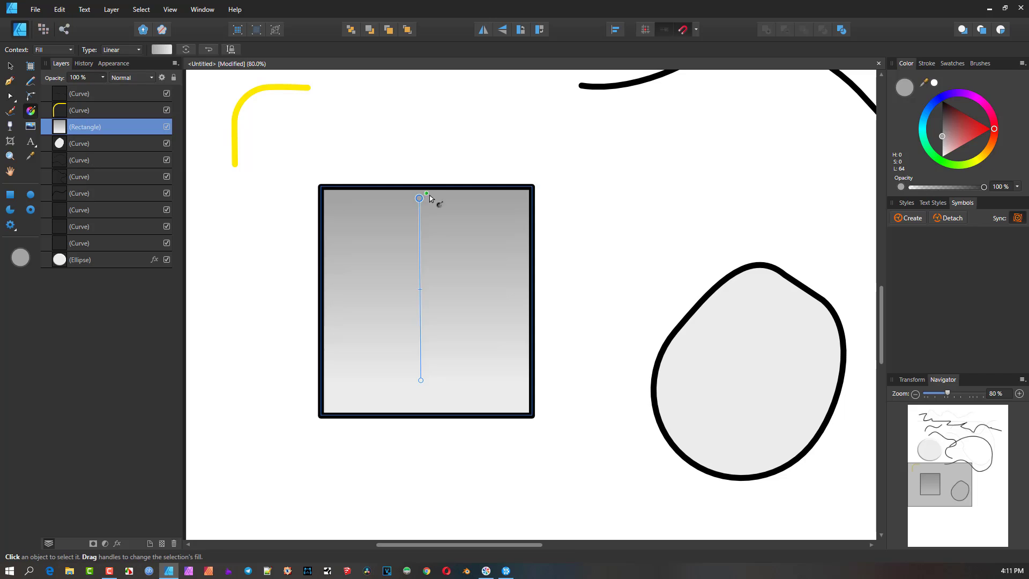
scroll(420, 199, "up", 1)
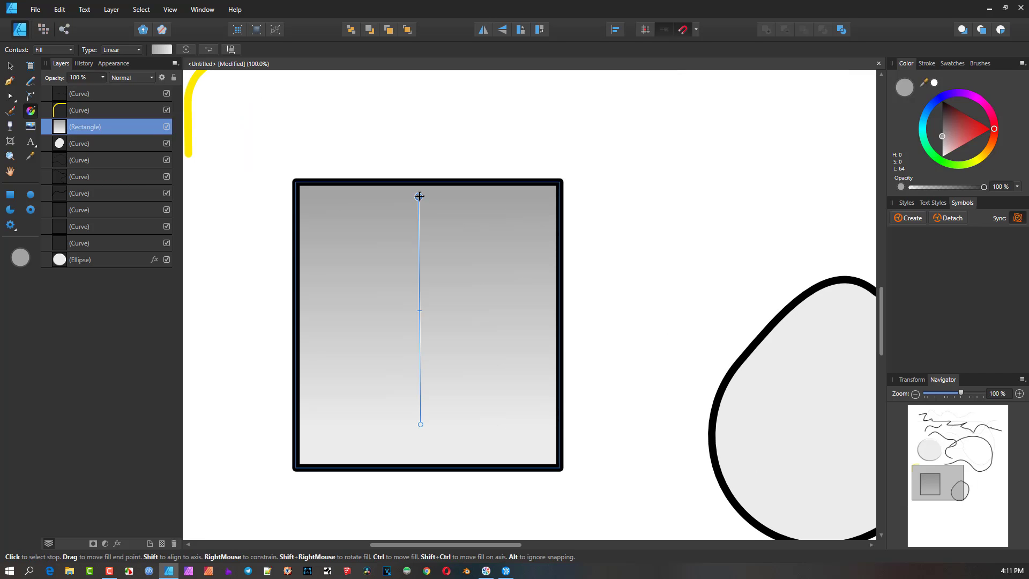
left_click(419, 239)
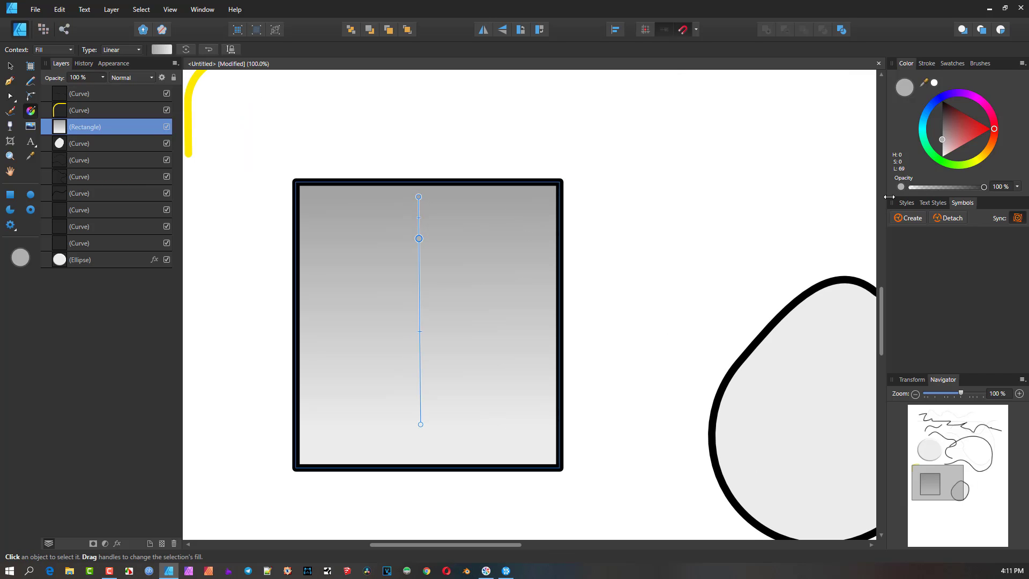
left_click_drag(943, 135, 948, 125)
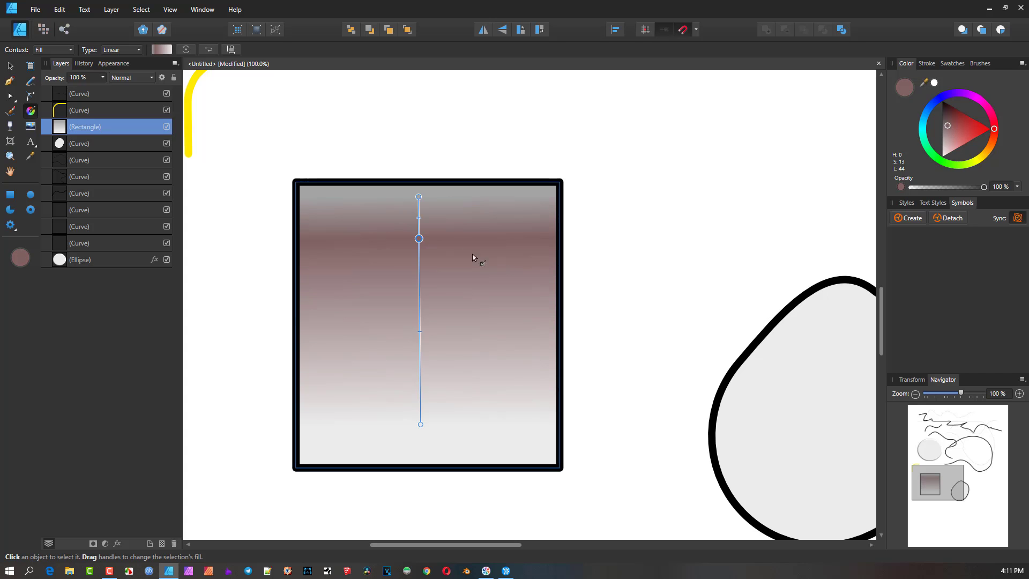
- Add another stop near the middle of the rectangle's gradient and move the reddish-brown stop down closer to it
left_click_drag(419, 227, 422, 312)
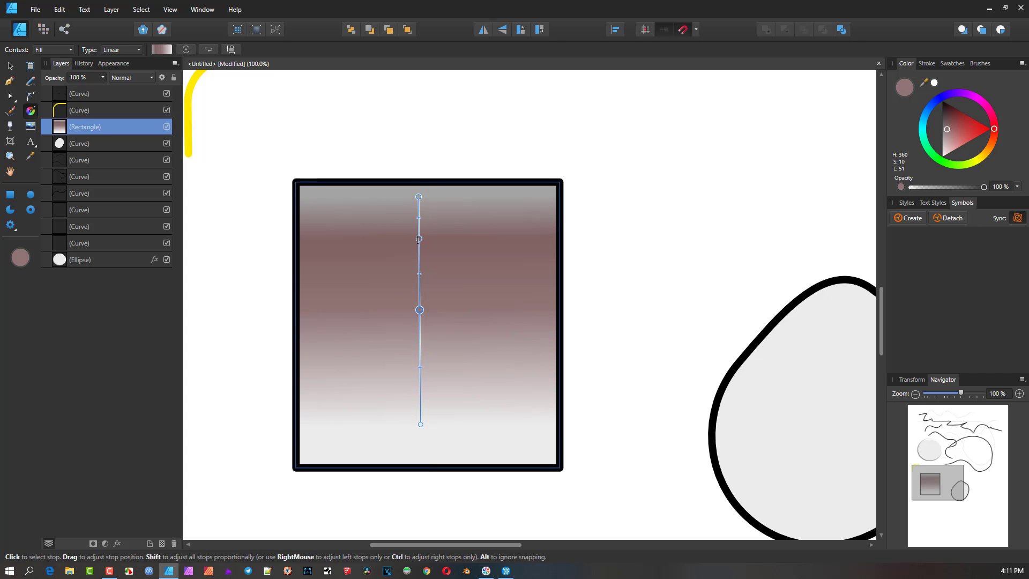
left_click_drag(420, 238, 418, 277)
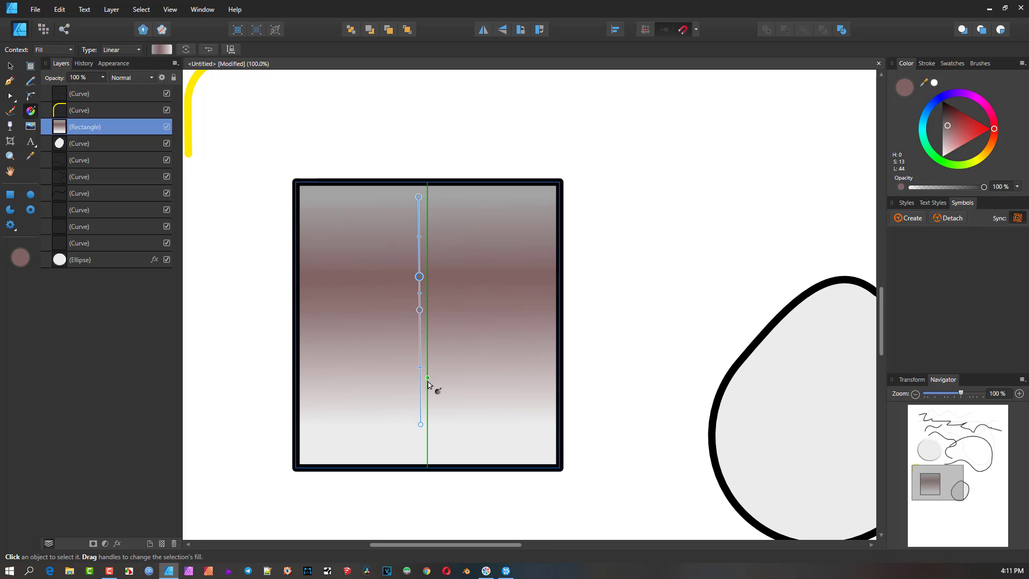
left_click(266, 124)
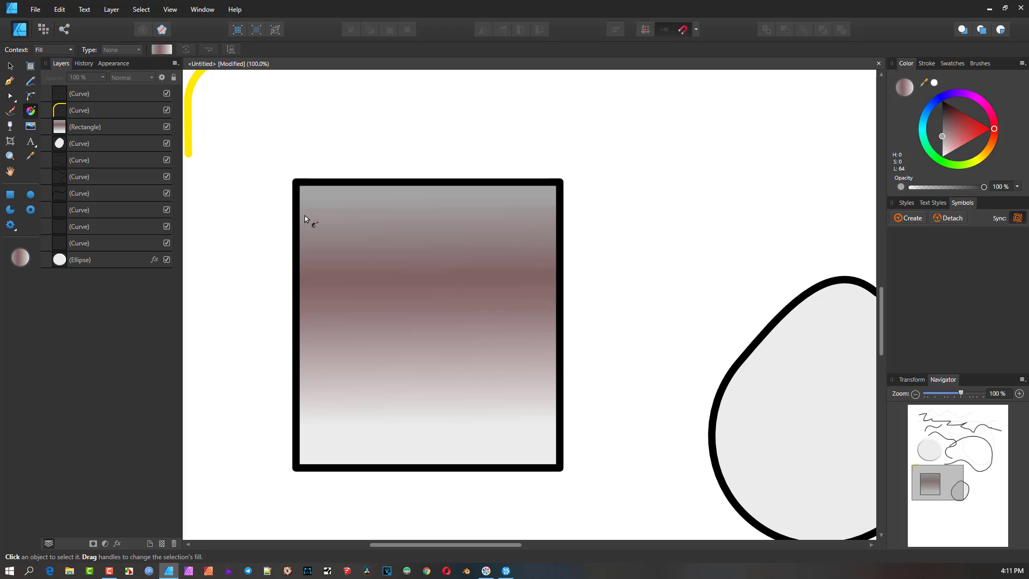
left_click(419, 262)
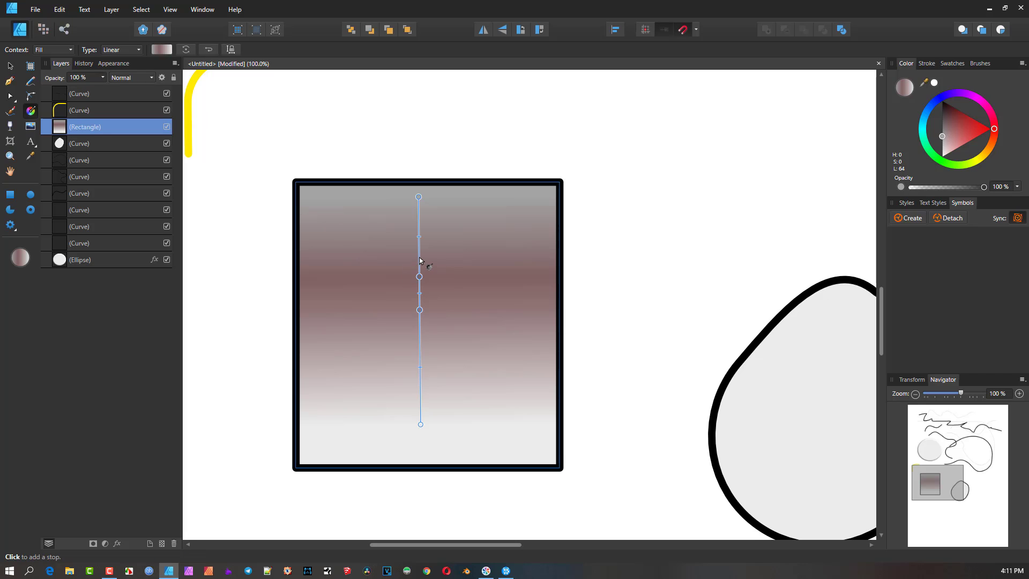
left_click(340, 150)
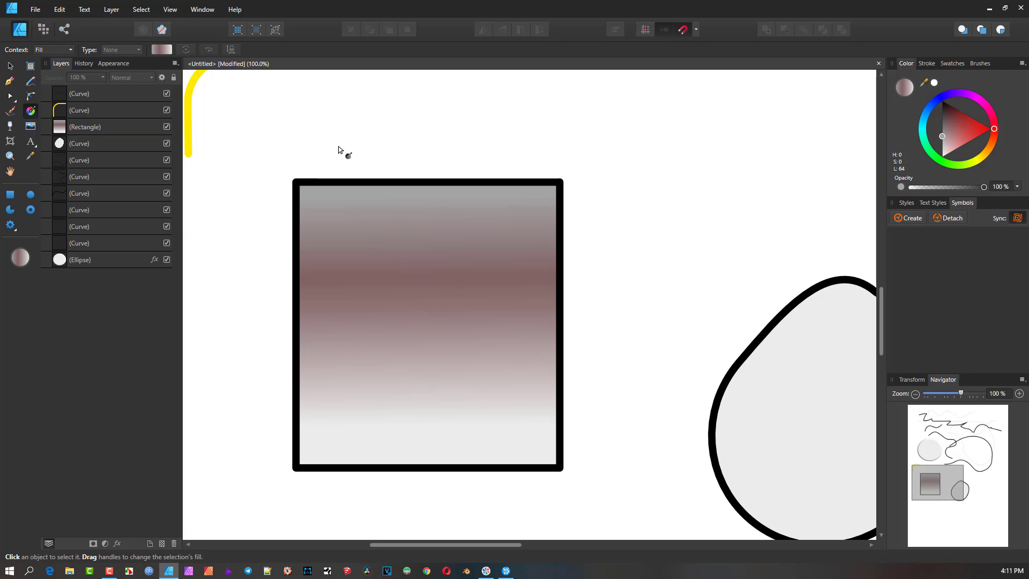
- Reselect the rectangle with the Fill Tool and shift its gradient's start point slightly down and to the right
key("v")
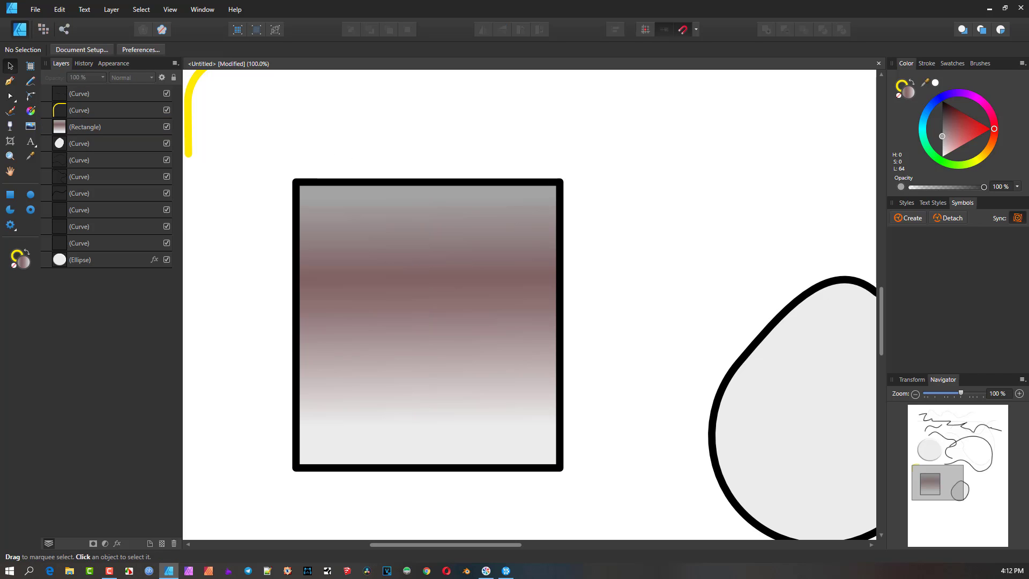
left_click(398, 240)
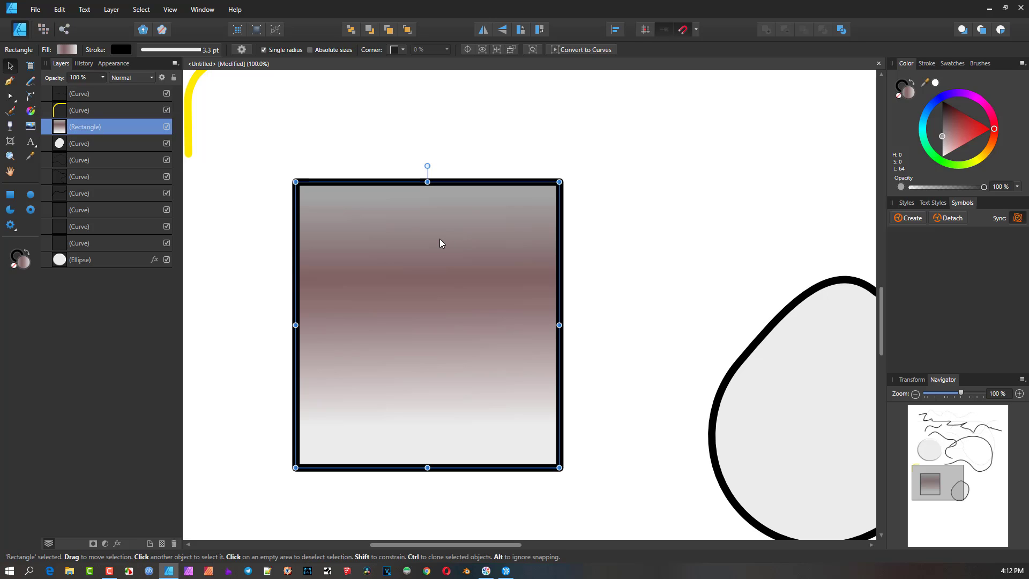
key("g")
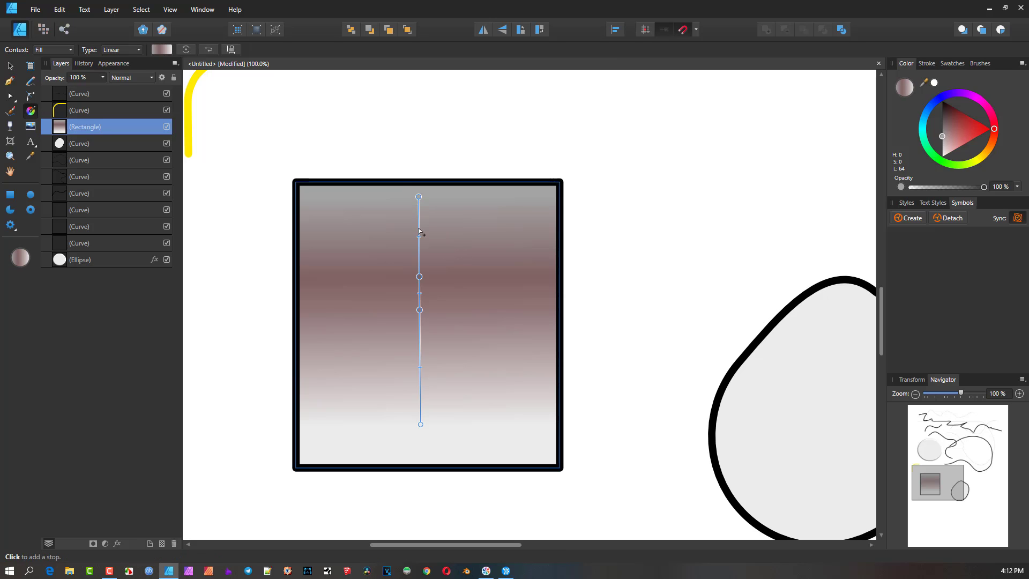
left_click_drag(419, 196, 428, 217)
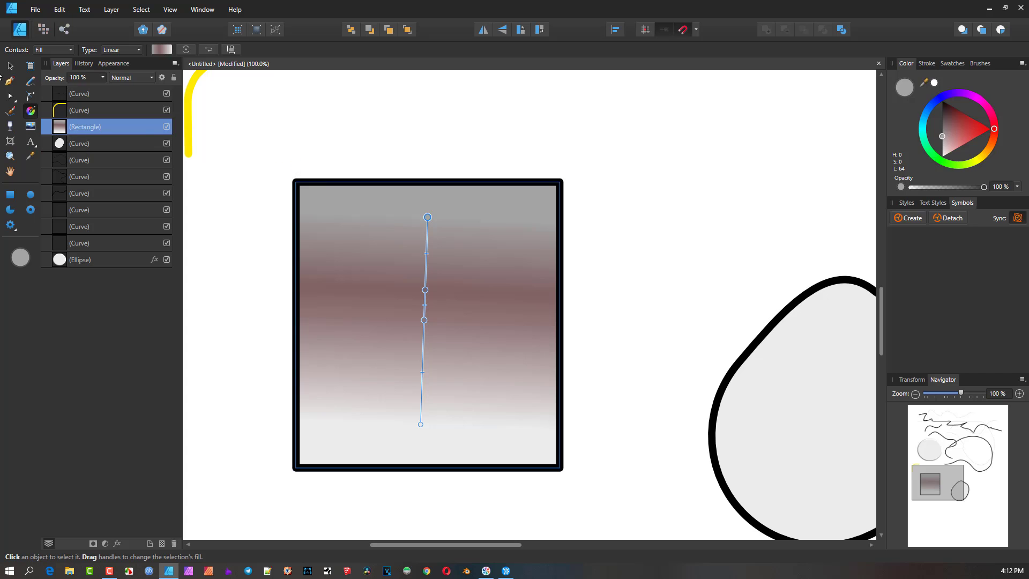
- Draw a larger rectangle over the gradient-filled one, giving it a solid yellow fill and no stroke
left_click(475, 146)
key("m")
mouse_move(246, 181)
left_mouse_down()
mouse_move(346, 338)
mouse_move(621, 457)
left_mouse_up()
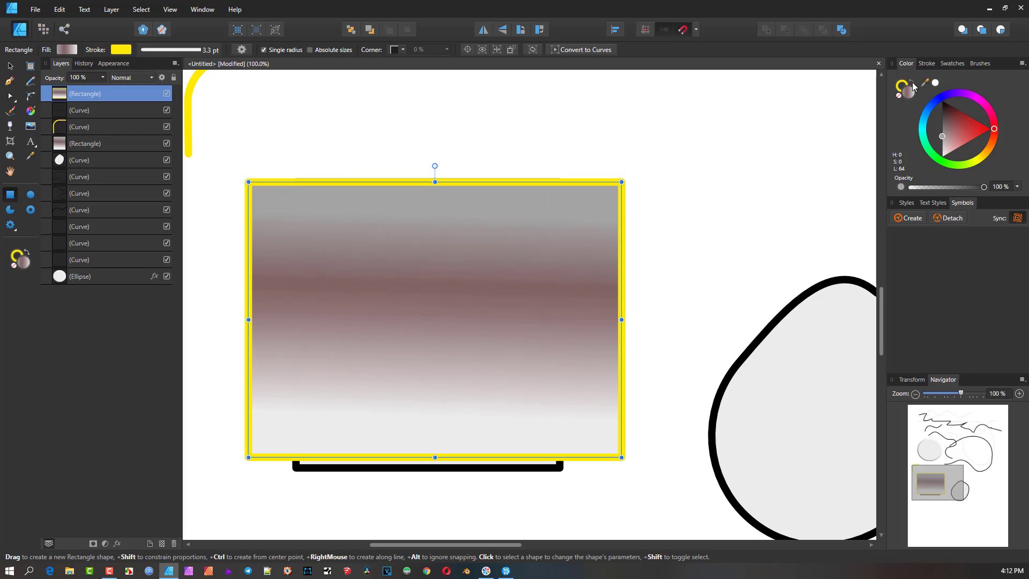
left_click(912, 82)
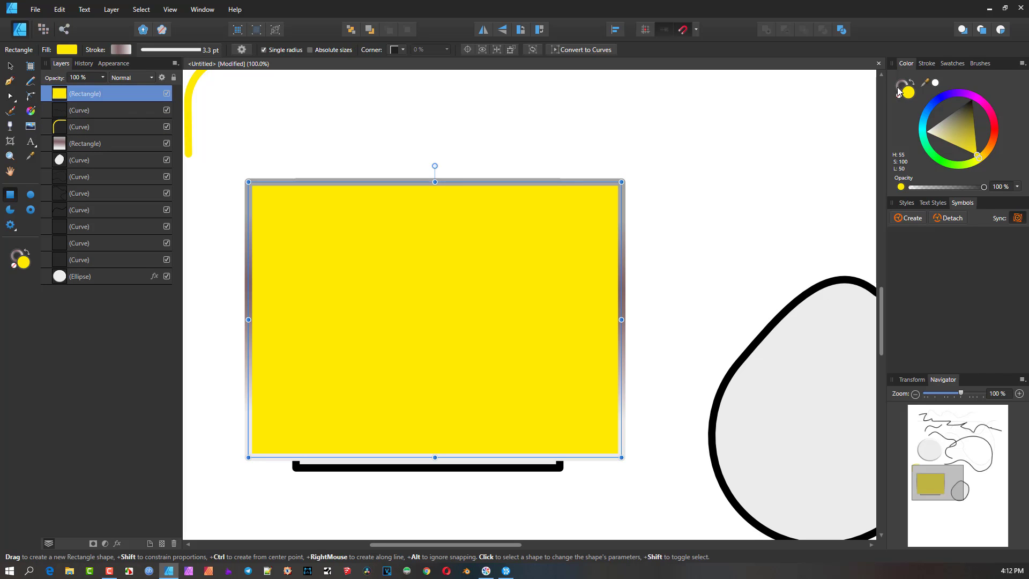
left_click(898, 88)
left_click(899, 96)
left_click(910, 93)
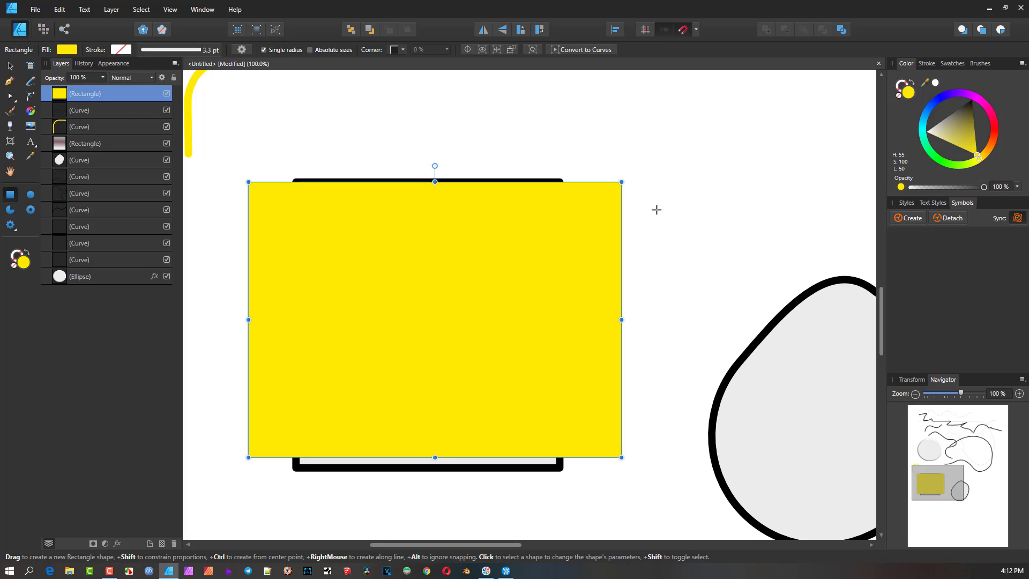
- Shrink the yellow rectangle to fit within the gradient rectangle's outline and send it to the back, centred behind it
left_click_drag(622, 319, 548, 320)
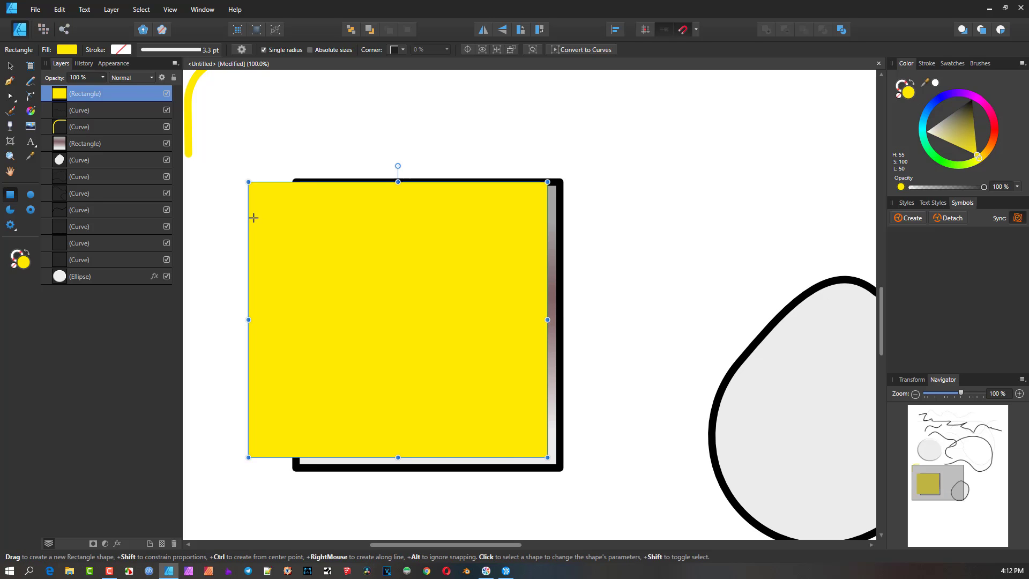
left_click_drag(248, 182, 318, 218)
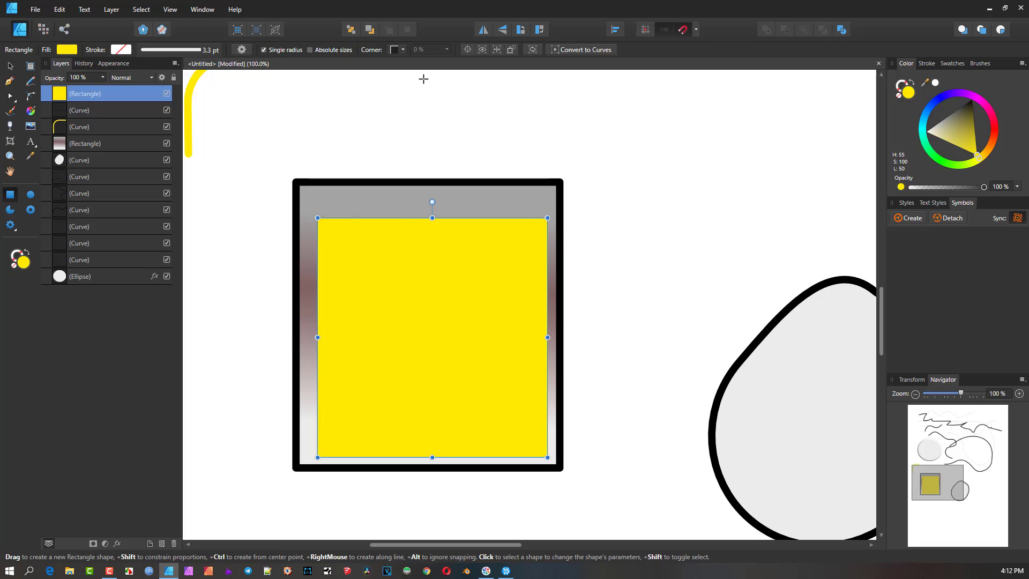
left_click(370, 30)
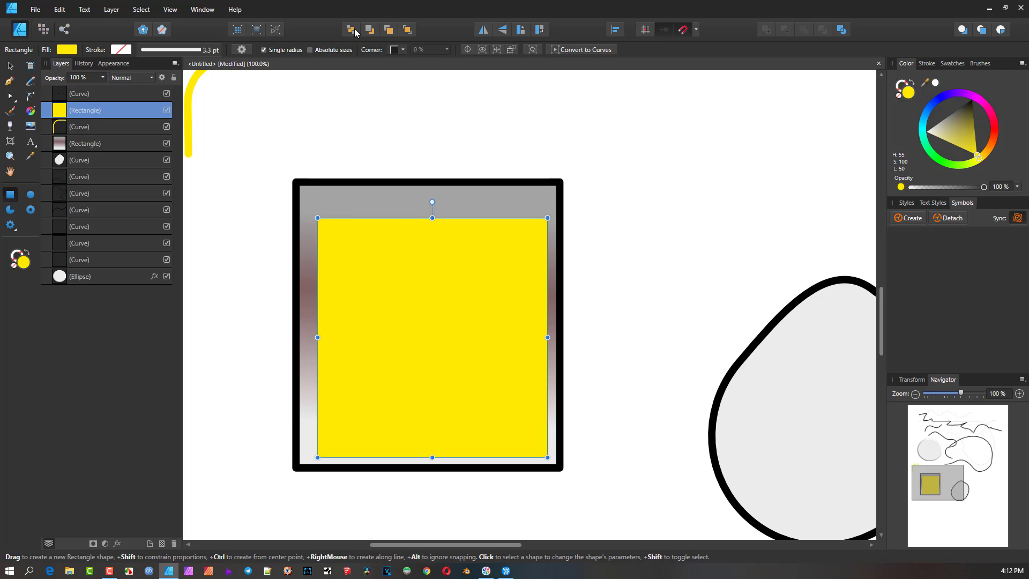
left_click(354, 31)
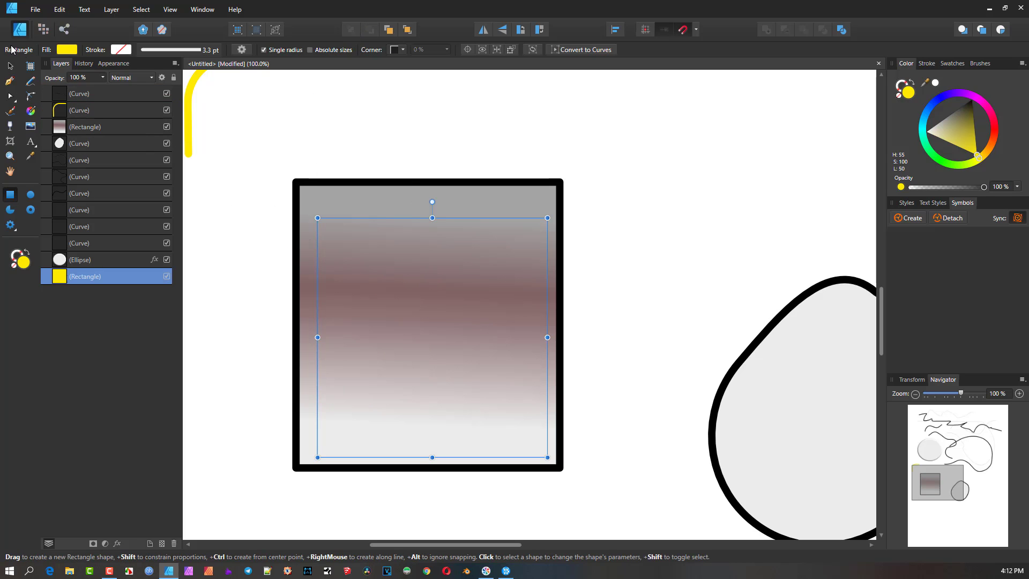
left_click(11, 67)
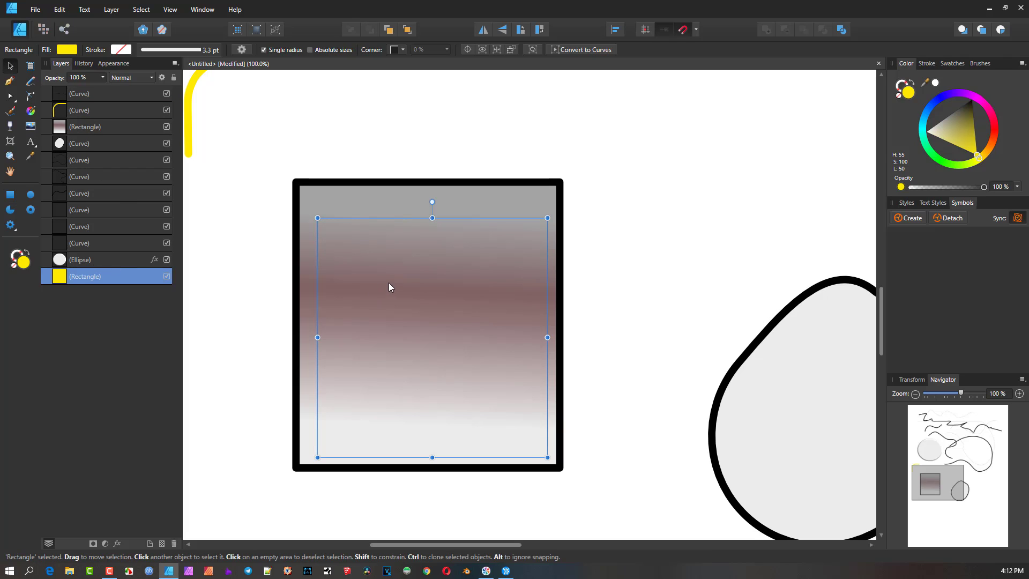
left_click_drag(387, 285, 381, 273)
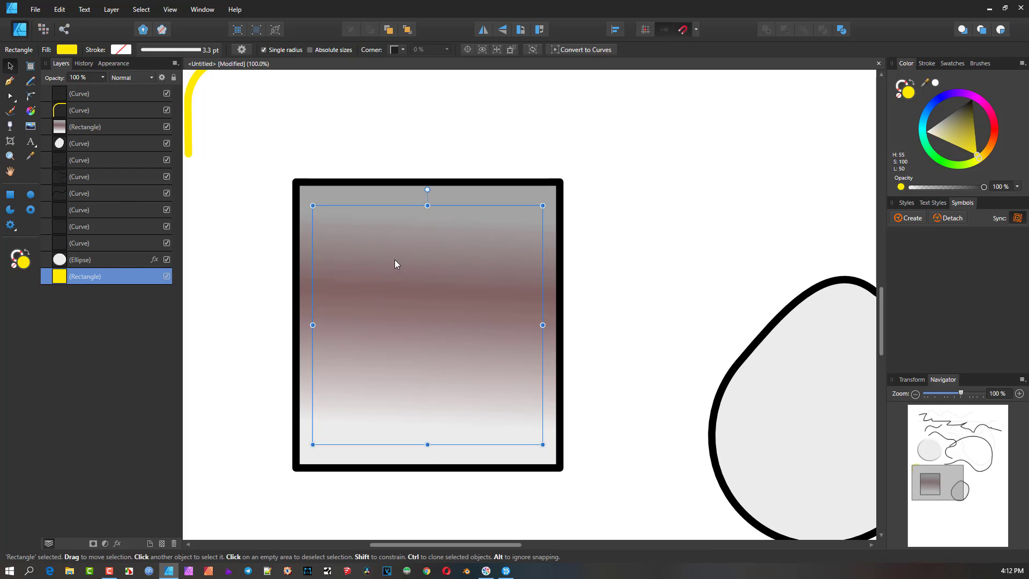
- Apply a vertical linear transparency to the gradient rectangle, starting the fade at about mid-height and ending it at the base
left_click(412, 197)
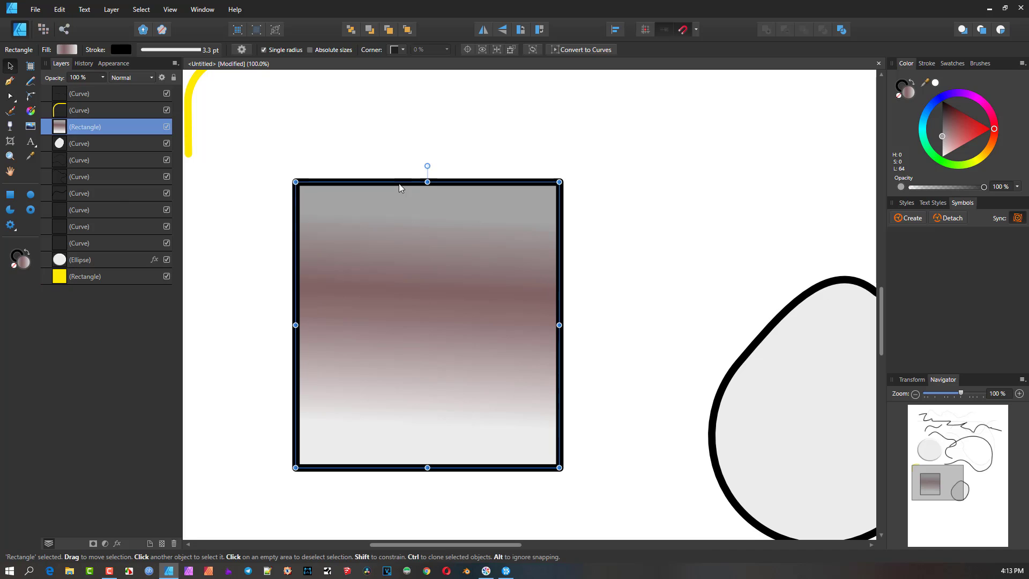
left_click(10, 127)
left_click_drag(427, 190, 429, 457)
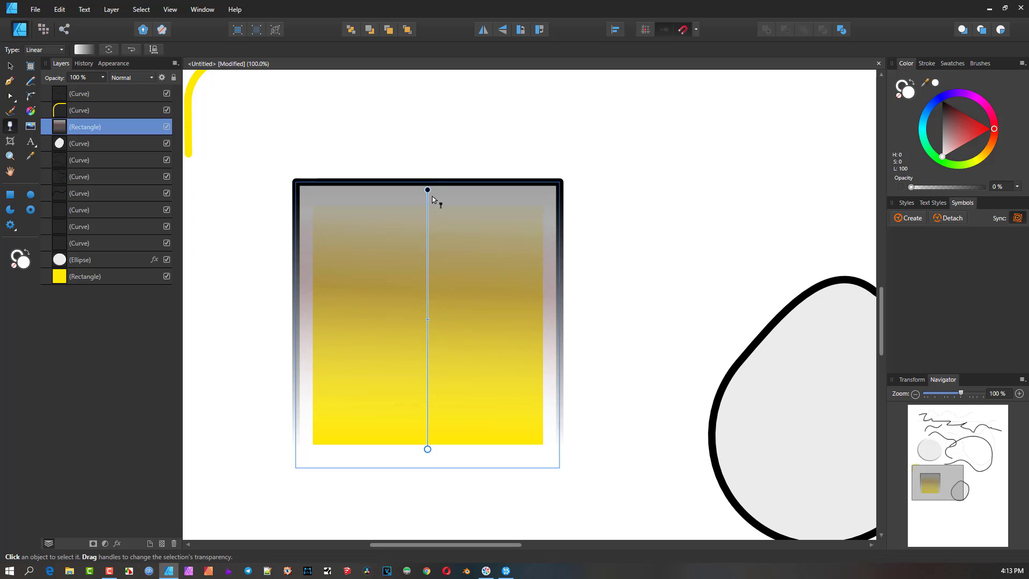
left_click_drag(427, 190, 429, 333)
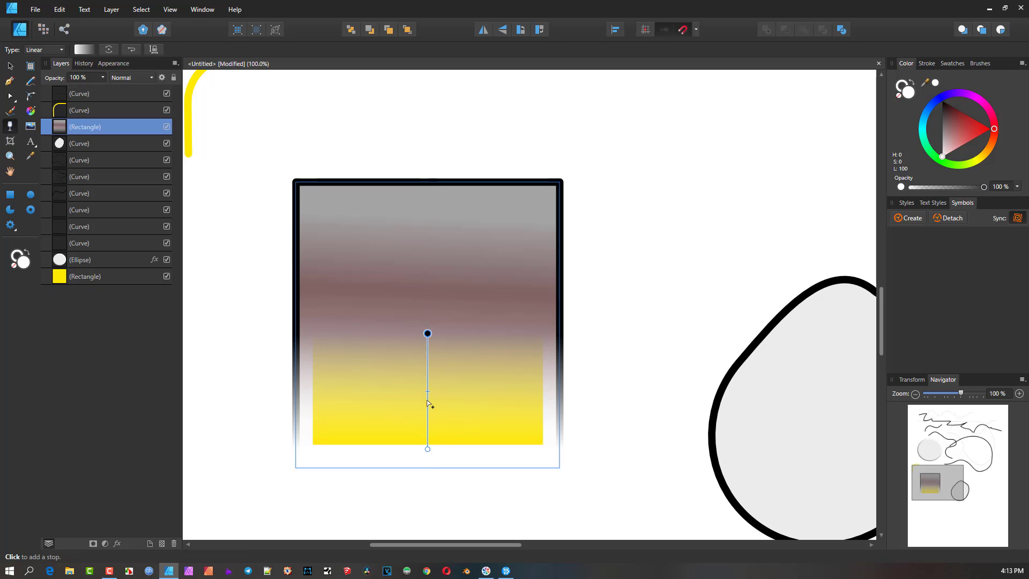
left_click_drag(430, 451, 428, 473)
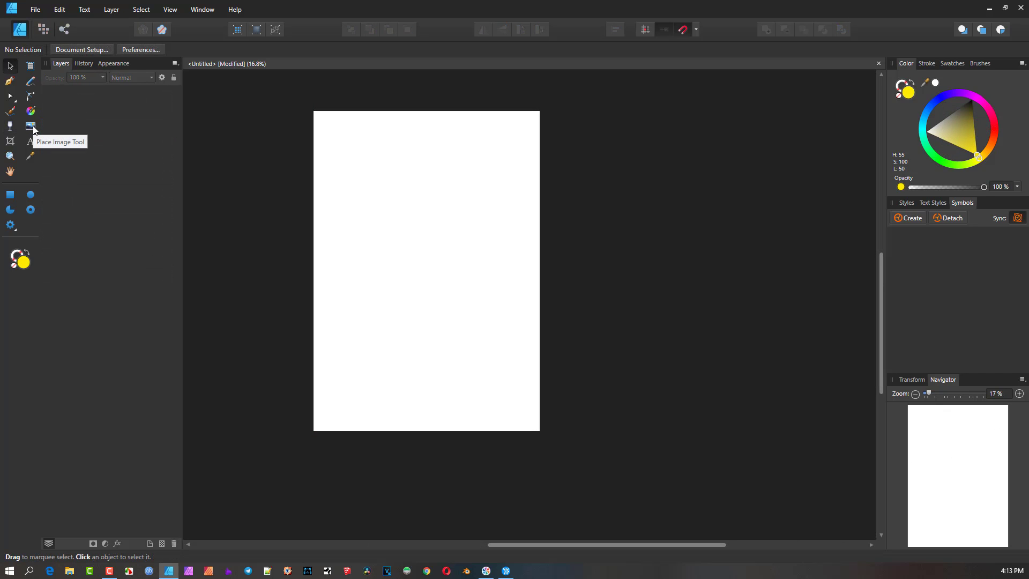
- Place the image 113B0001.jpg with the Place Image Tool in the upper part of the blank page
left_click(35, 9)
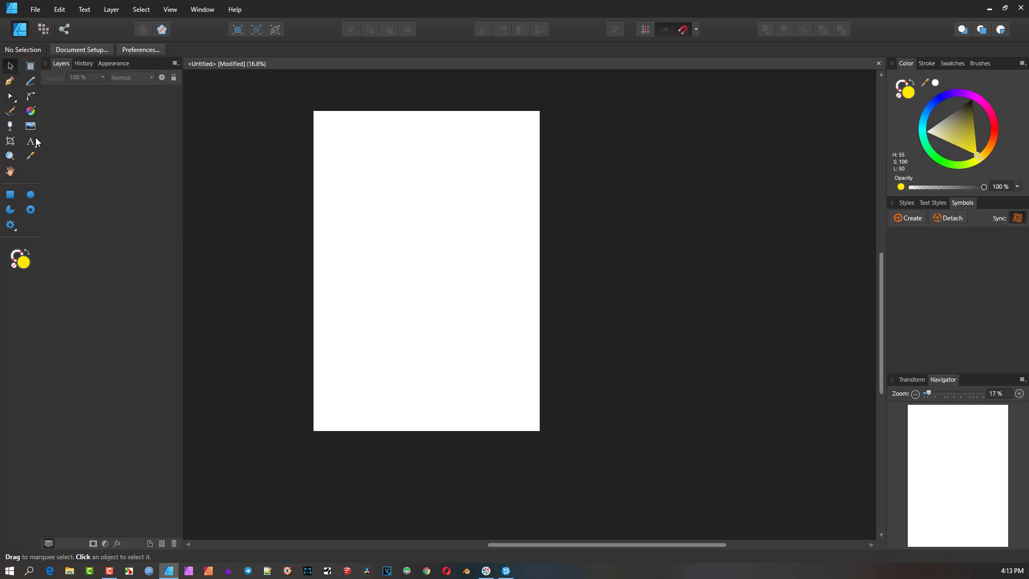
left_click(32, 127)
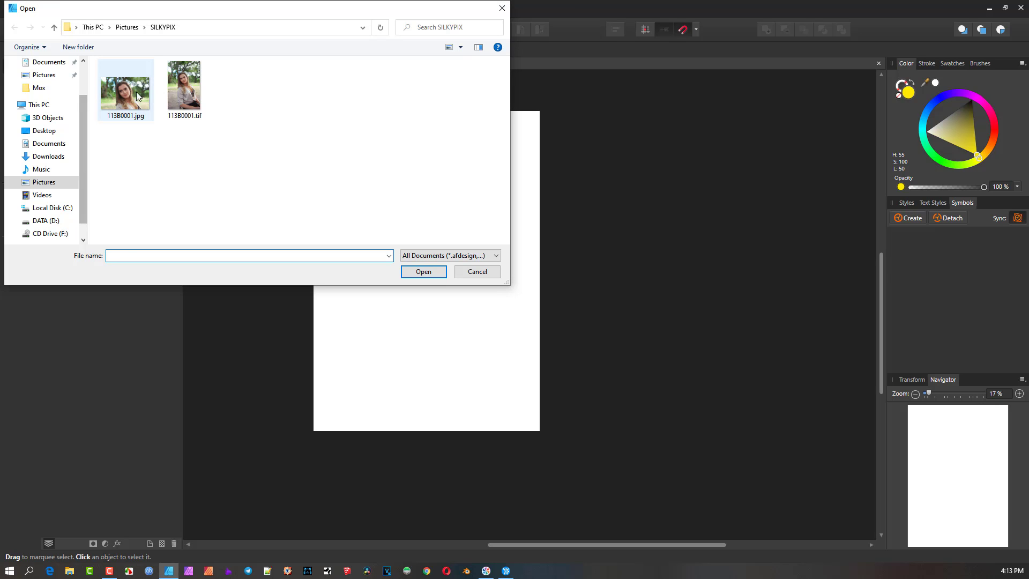
left_click(137, 97)
left_click(423, 271)
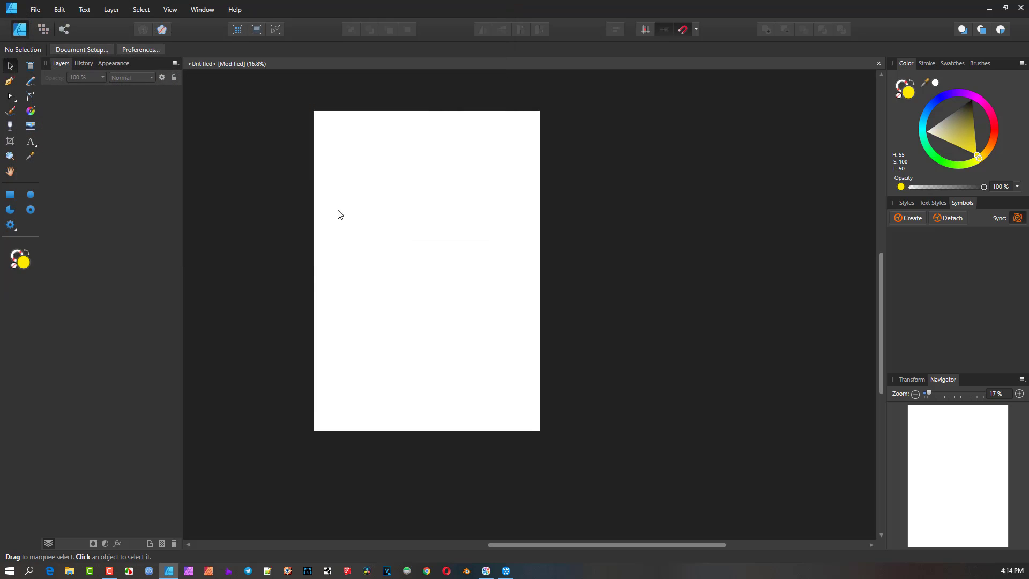
left_click_drag(326, 168, 456, 307)
scroll(437, 239, "right", 3)
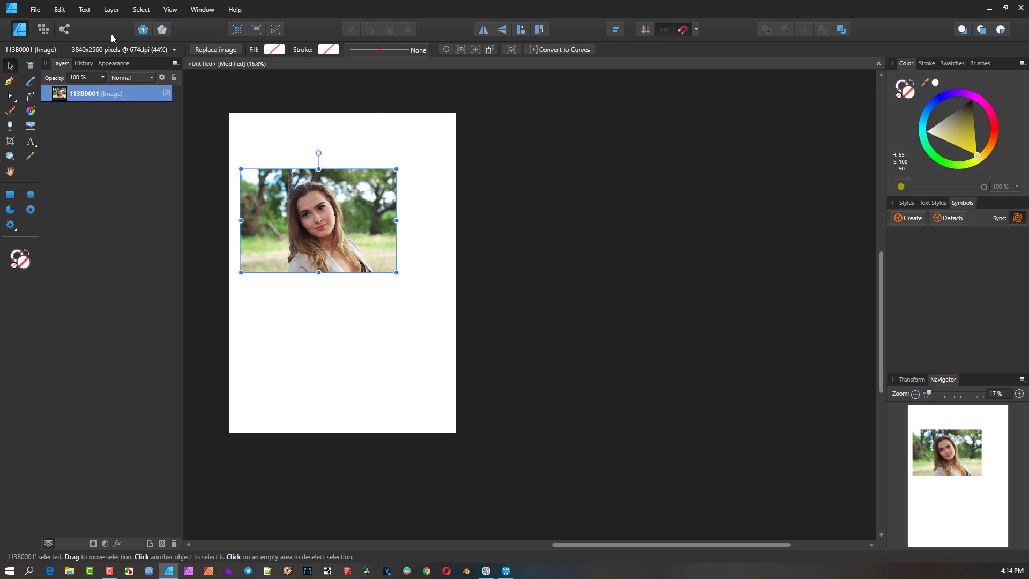
- Place the IPS.afdesign file from the Skillworx folder as an embedded document below the photo
left_click(35, 9)
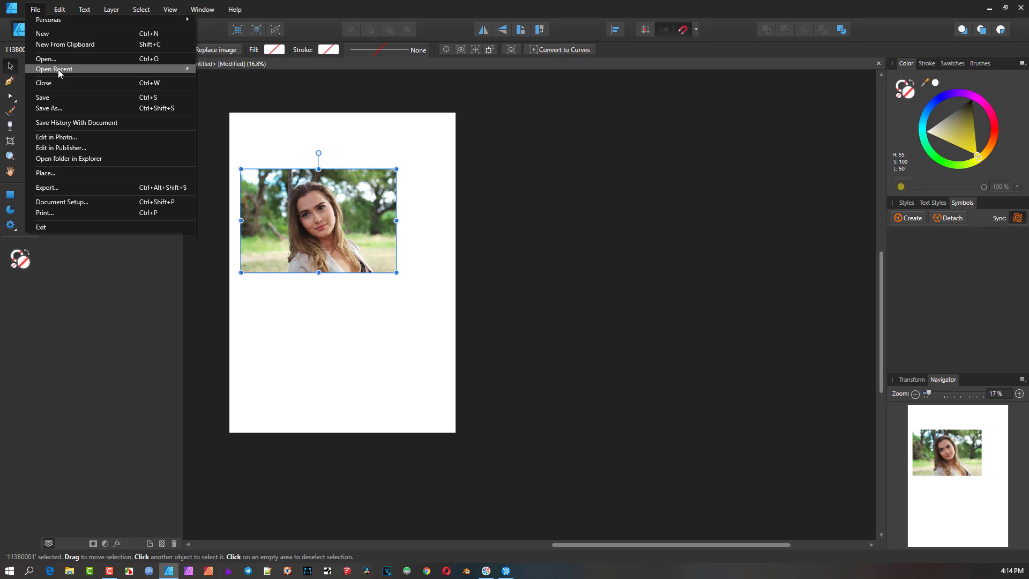
left_click(66, 170)
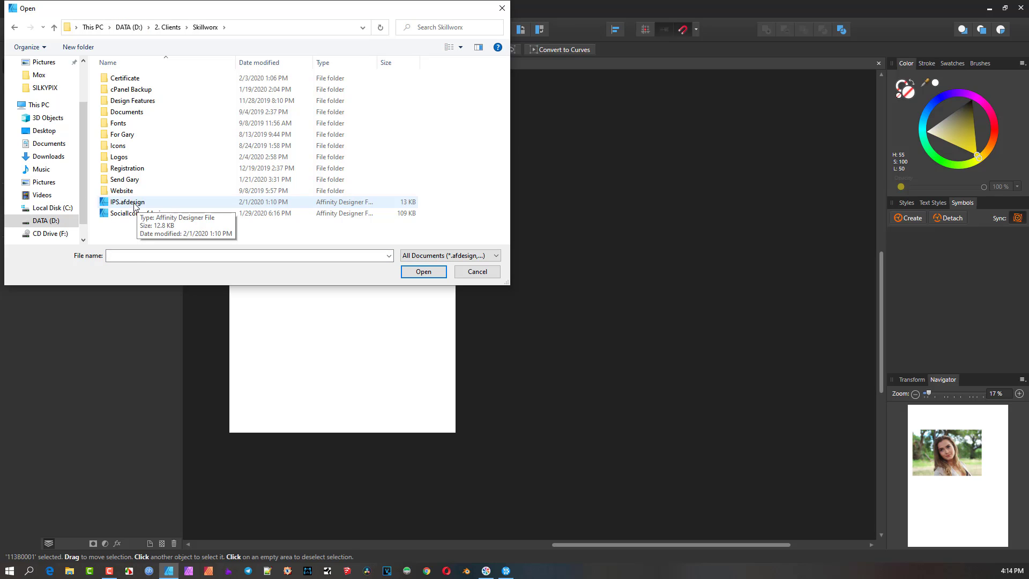
double_click(134, 204)
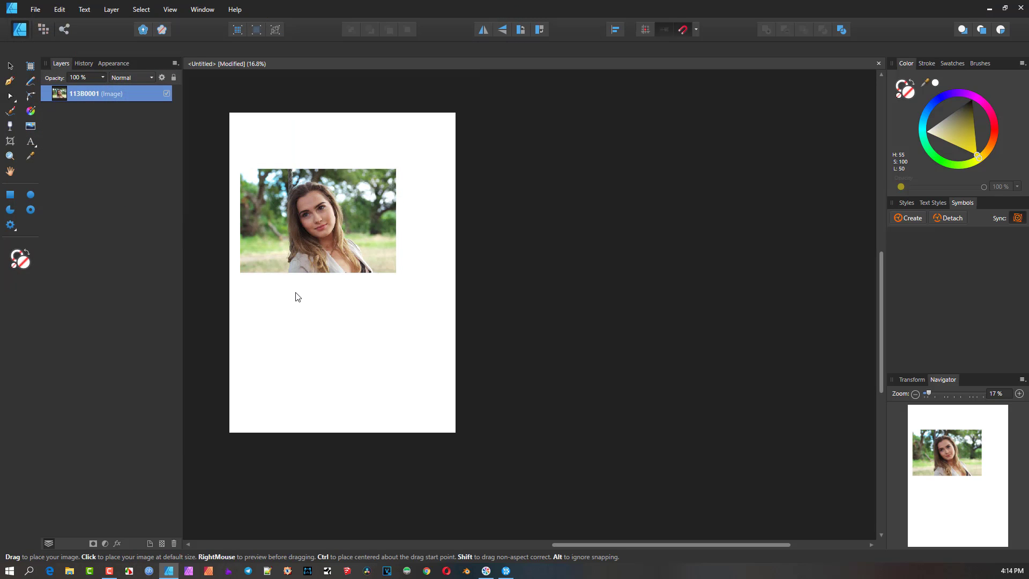
left_click_drag(282, 283, 395, 395)
scroll(368, 310, "up", 1)
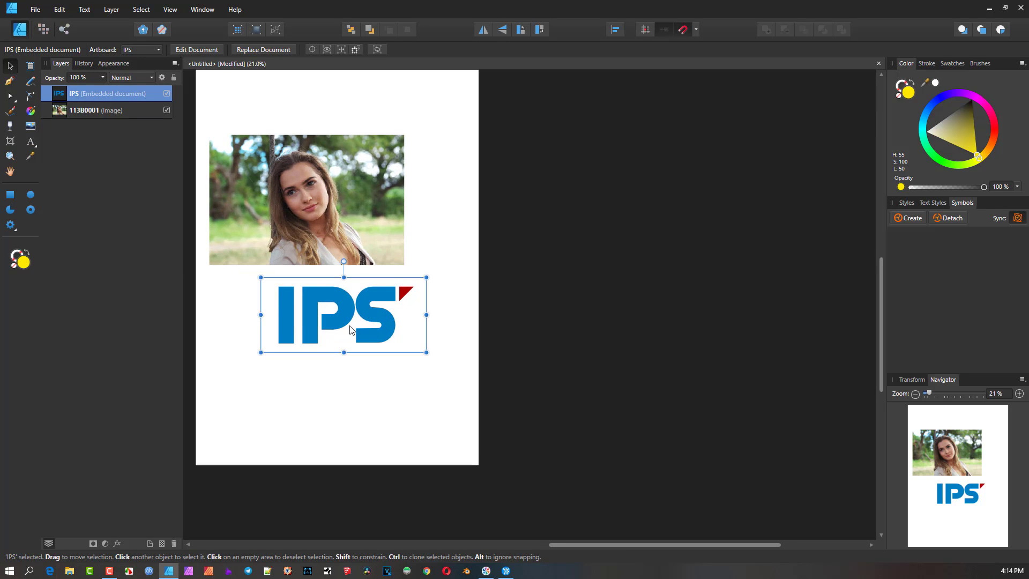
- Move the IPS logo slightly down below the photo and open it for editing in a small floating window beside the page
mouse_move(351, 326)
left_mouse_down()
mouse_move(319, 328)
mouse_move(355, 313)
left_mouse_up()
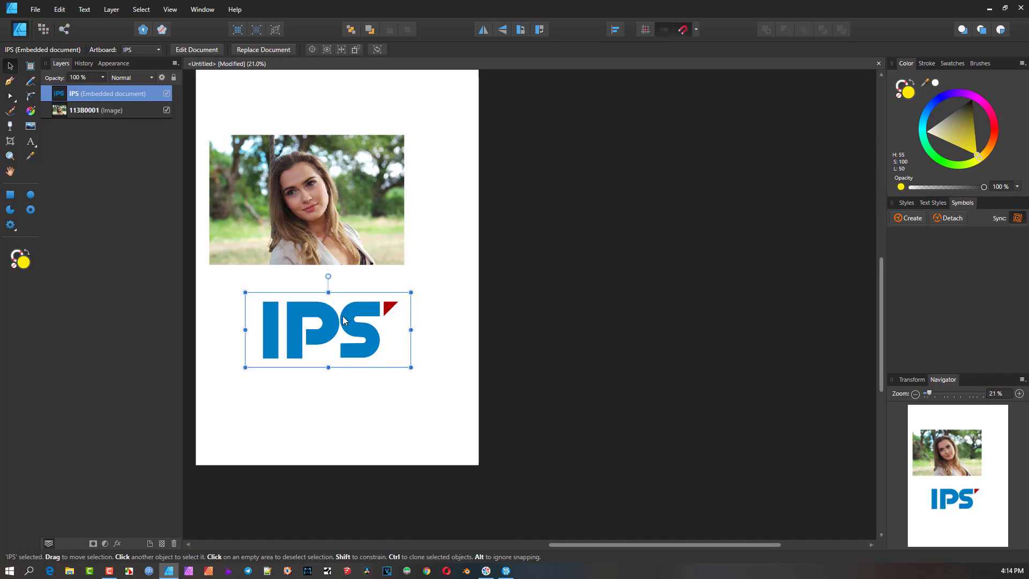
double_click(315, 318)
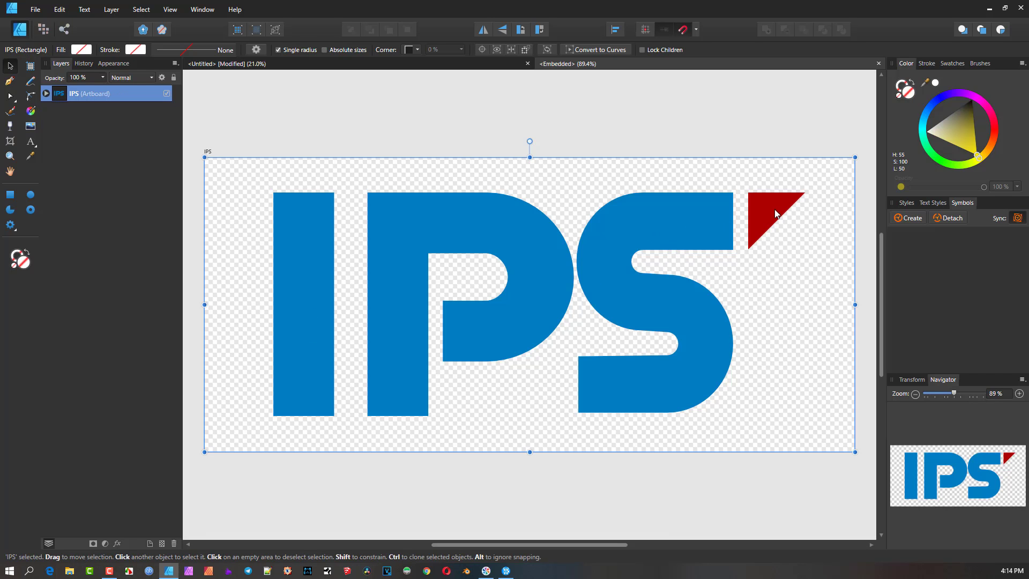
left_click_drag(600, 67, 612, 112)
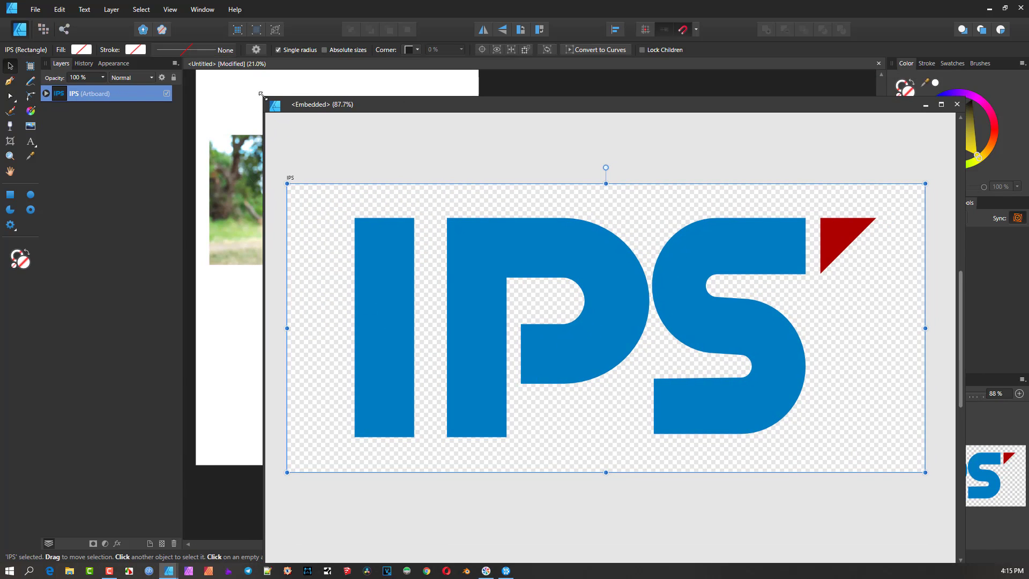
left_click_drag(263, 95, 602, 291)
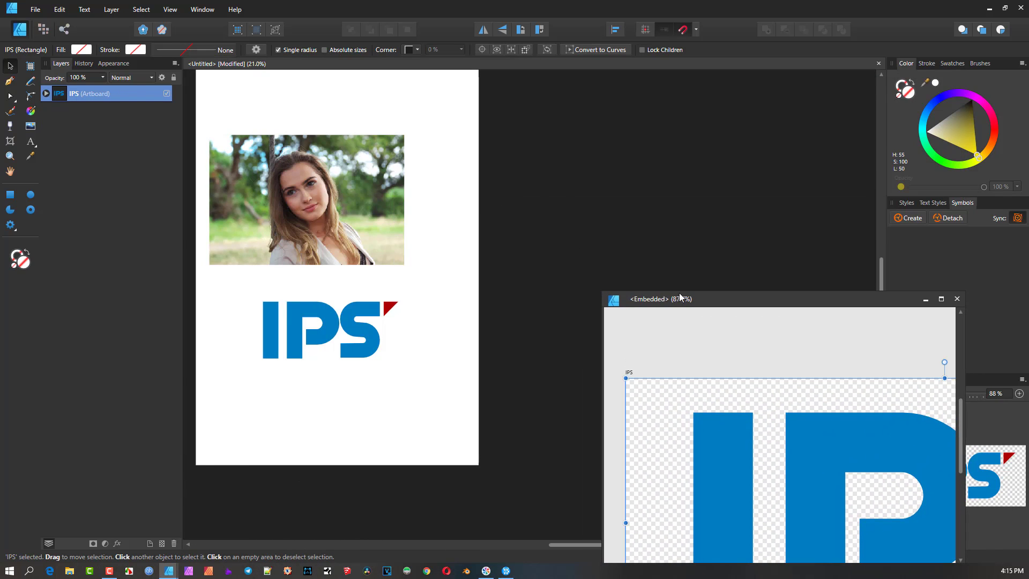
left_click_drag(680, 293, 510, 138)
scroll(657, 290, "down", 6)
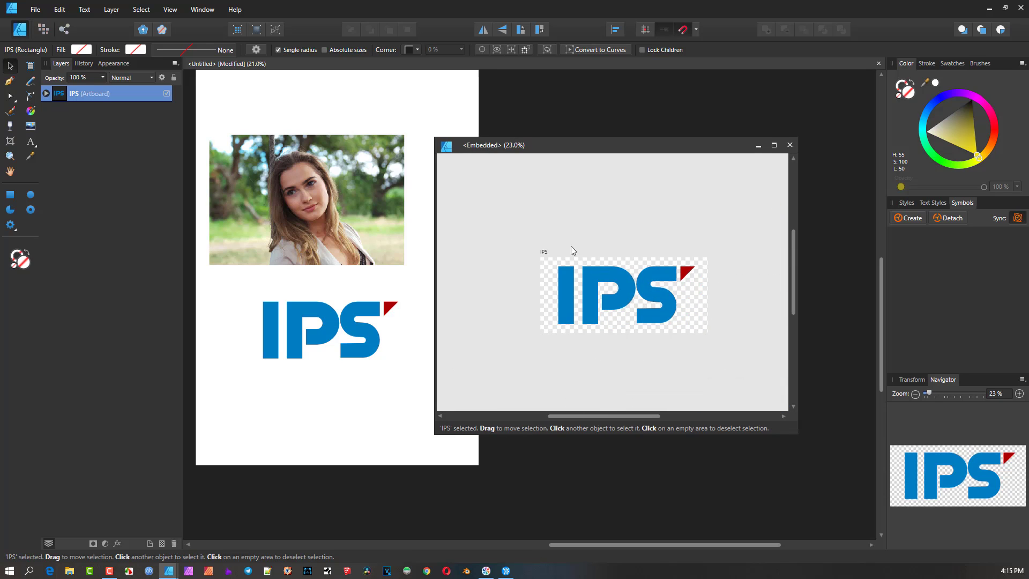
- Recolour the small red triangle of the embedded IPS logo to a pale grey-green
scroll(650, 298, "up", 1)
left_click(694, 268)
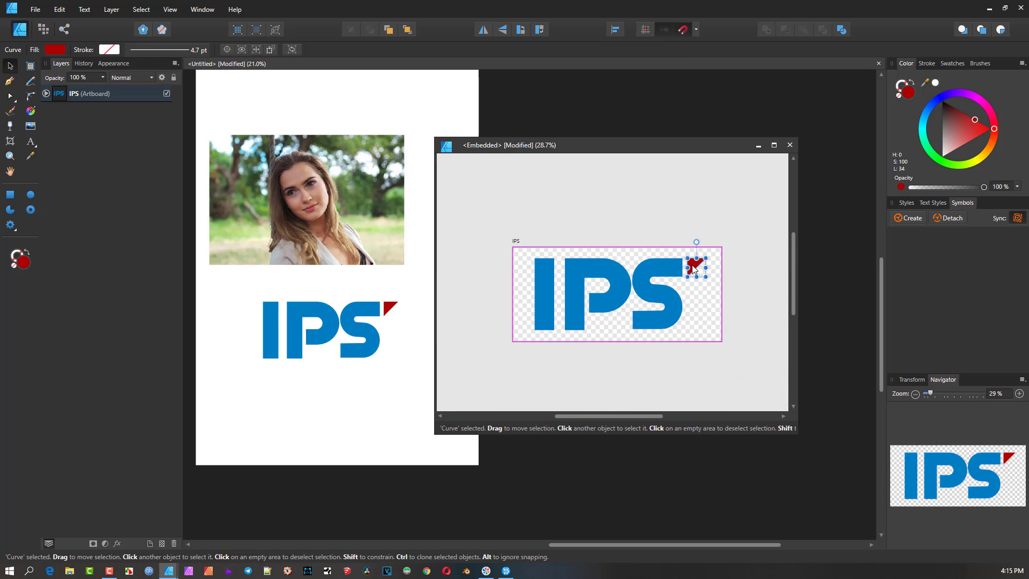
key("a")
mouse_move(935, 101)
left_mouse_down()
mouse_move(922, 135)
mouse_move(966, 137)
mouse_move(970, 106)
left_mouse_up()
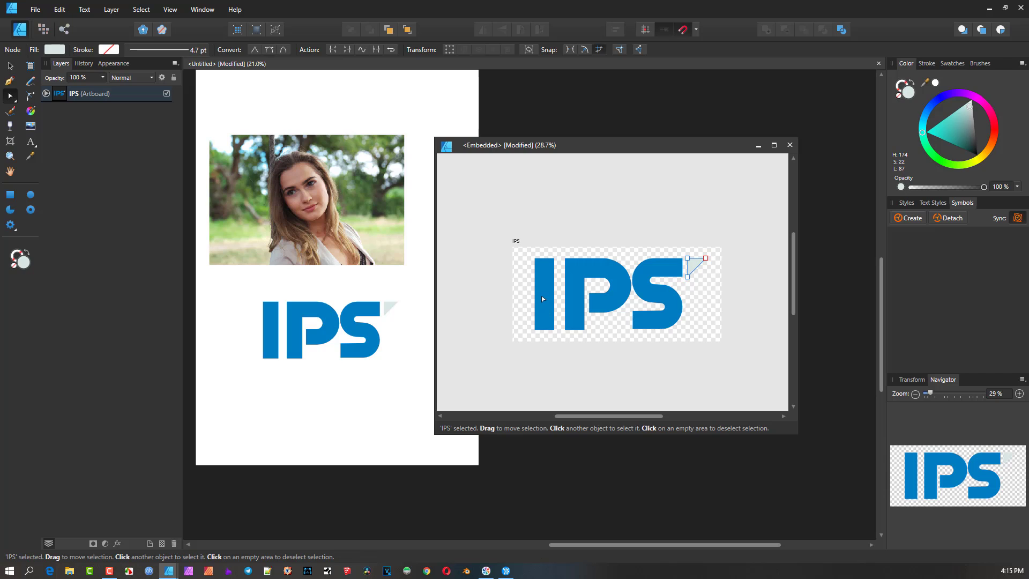
- Undo the triangle's colour change and close the embedded logo document
key("ctrl+z")
key("ctrl+z")
key("ctrl+z")
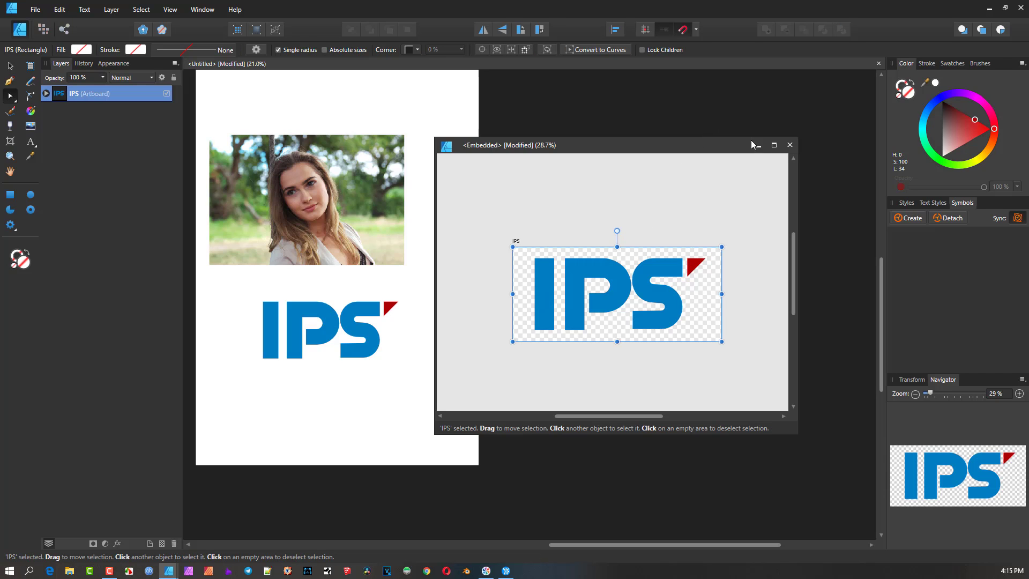
left_click(789, 145)
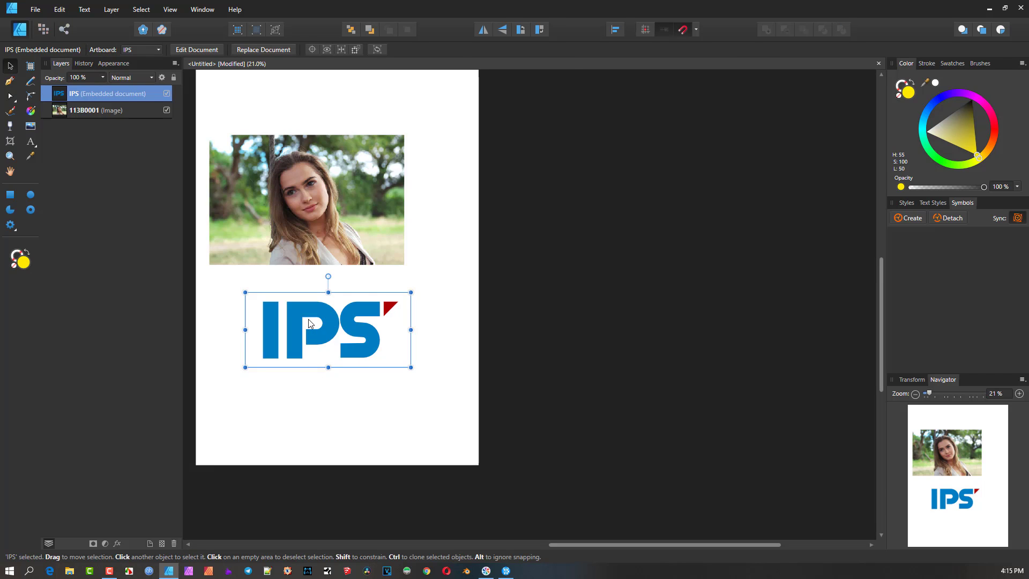
- Use the Vector Crop Tool to extend the IPS logo's crop area down and to the right, and reposition the crop around the logo
scroll(310, 323, "up", 2)
left_click(310, 317)
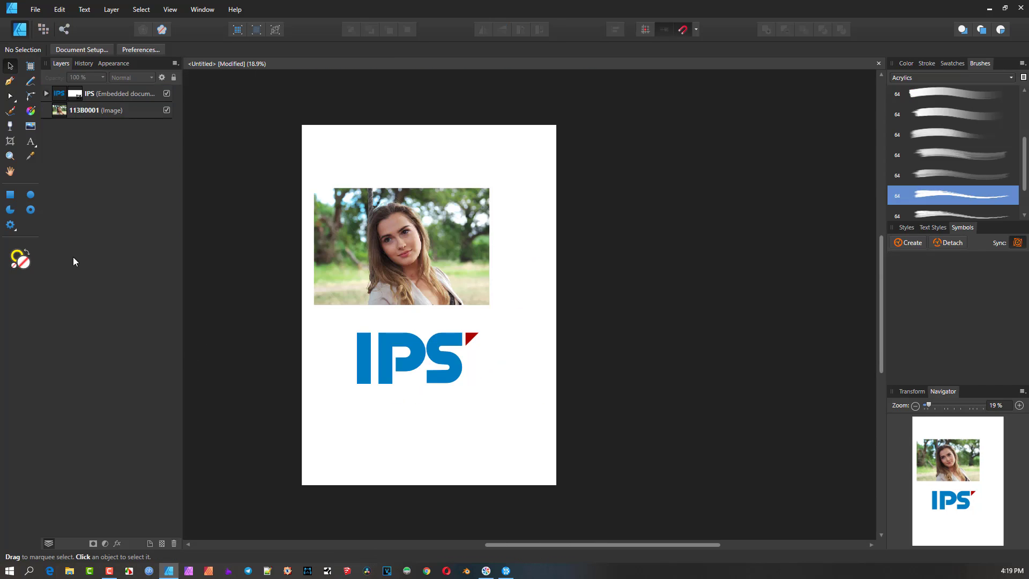
left_click(11, 142)
left_click(417, 361)
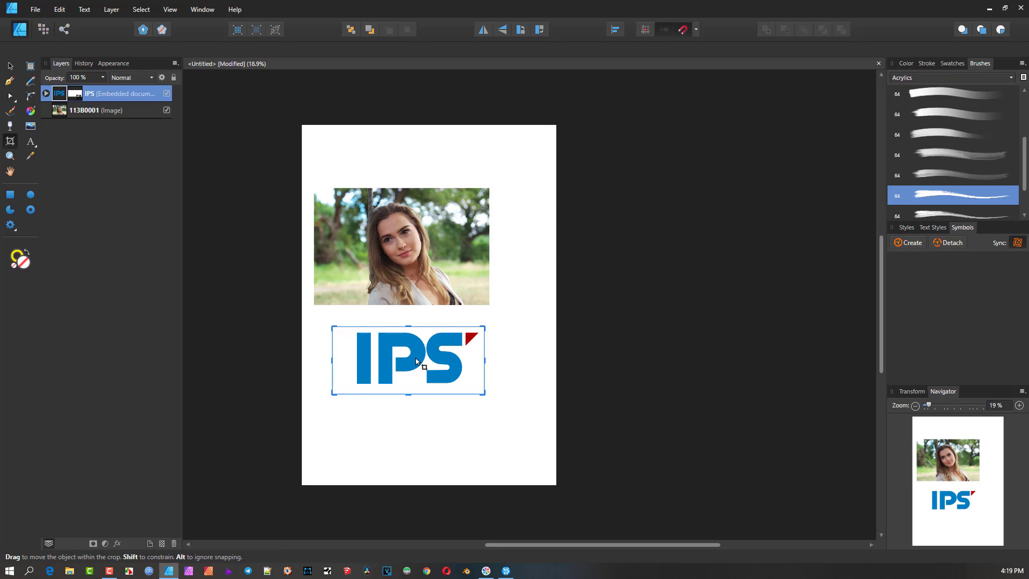
left_click_drag(485, 394, 511, 413)
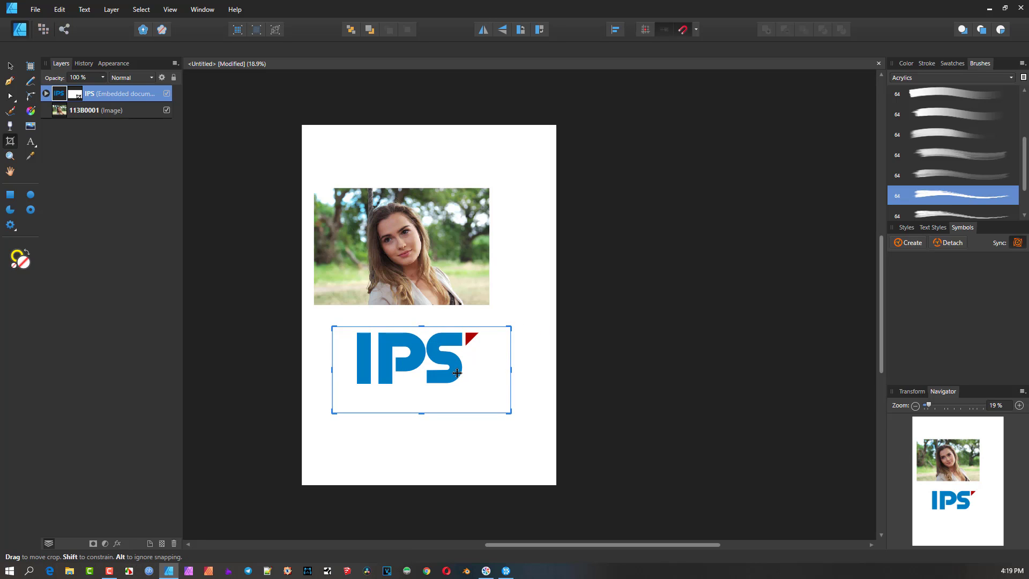
left_click_drag(456, 373, 421, 366)
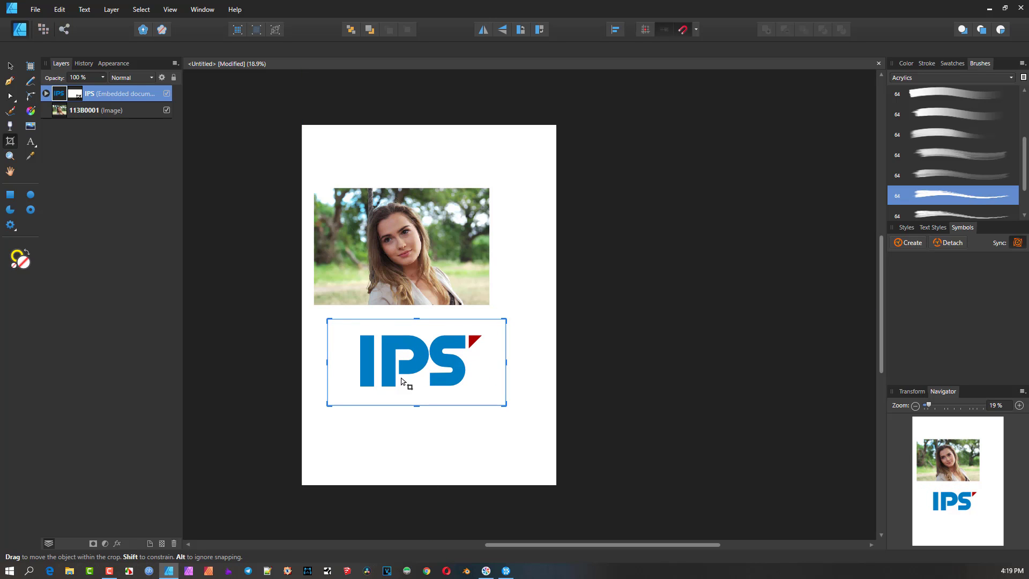
- Crop a thin strip off the photo's right edge, shift the image leftwards inside its crop, and deselect it
left_click(441, 263)
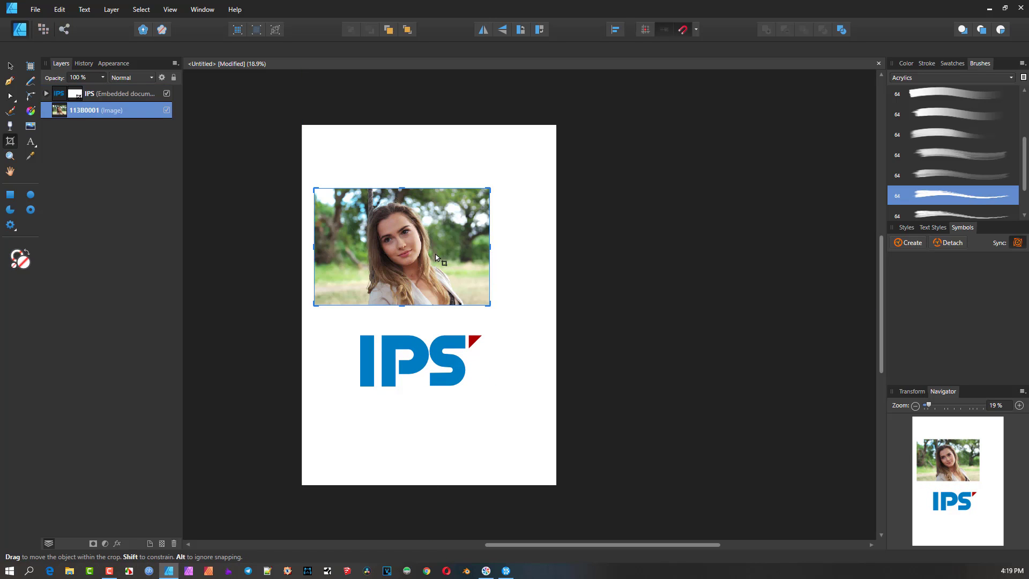
mouse_move(490, 303)
left_mouse_down()
mouse_move(462, 288)
mouse_move(484, 305)
left_mouse_up()
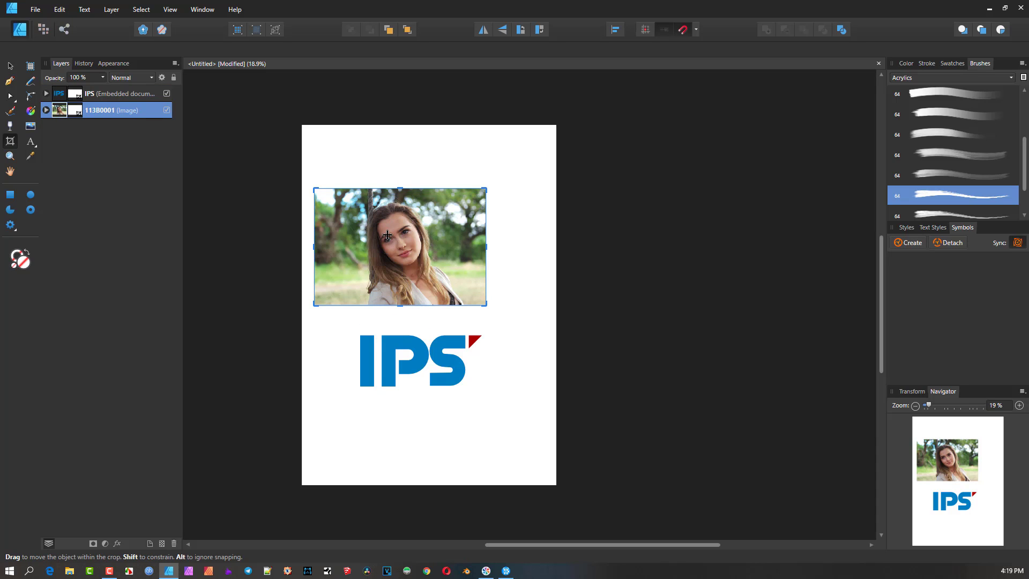
mouse_move(388, 235)
left_mouse_down()
mouse_move(383, 249)
mouse_move(393, 244)
left_mouse_up()
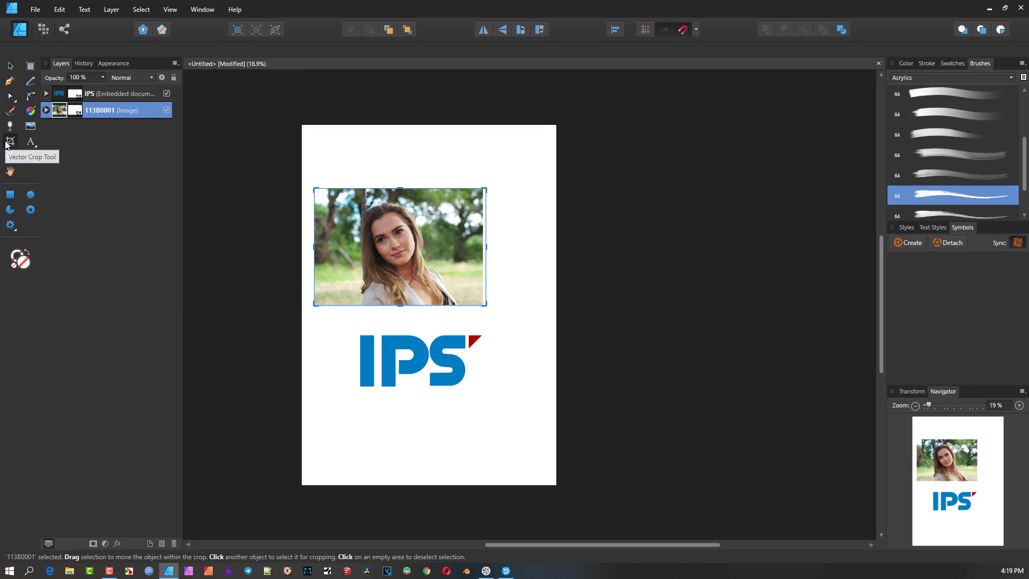
left_click(38, 146)
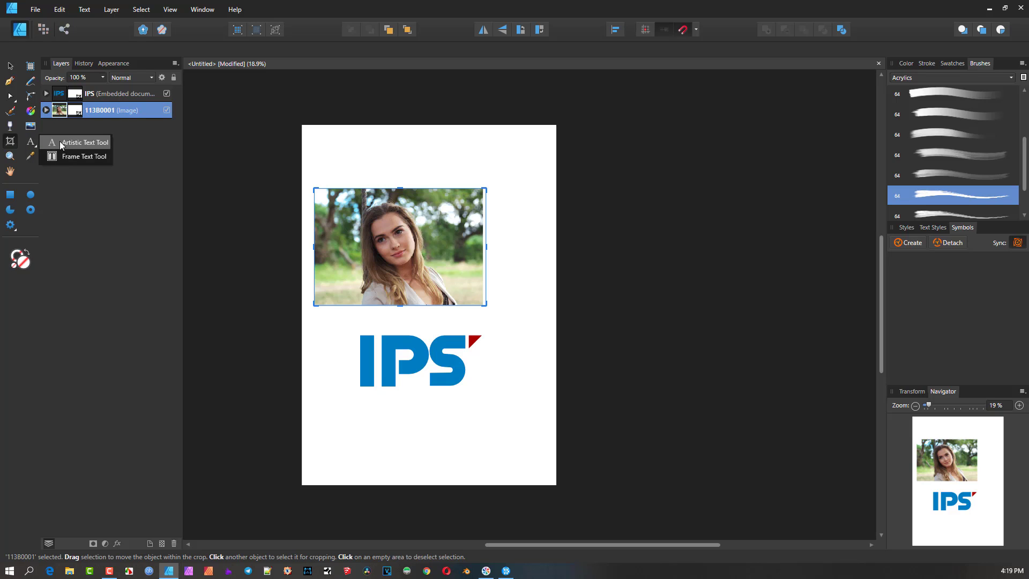
left_click(76, 201)
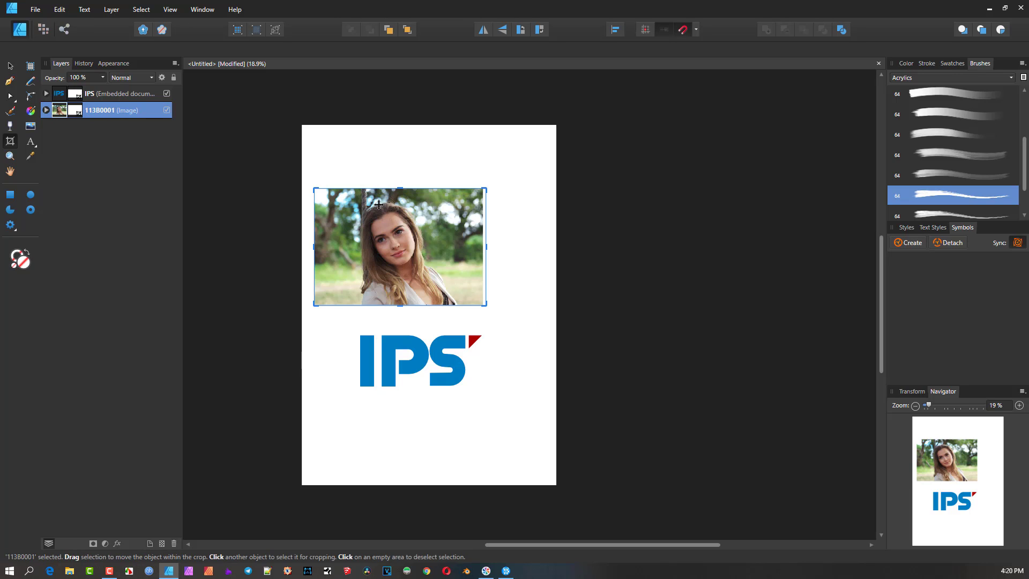
left_click(267, 209)
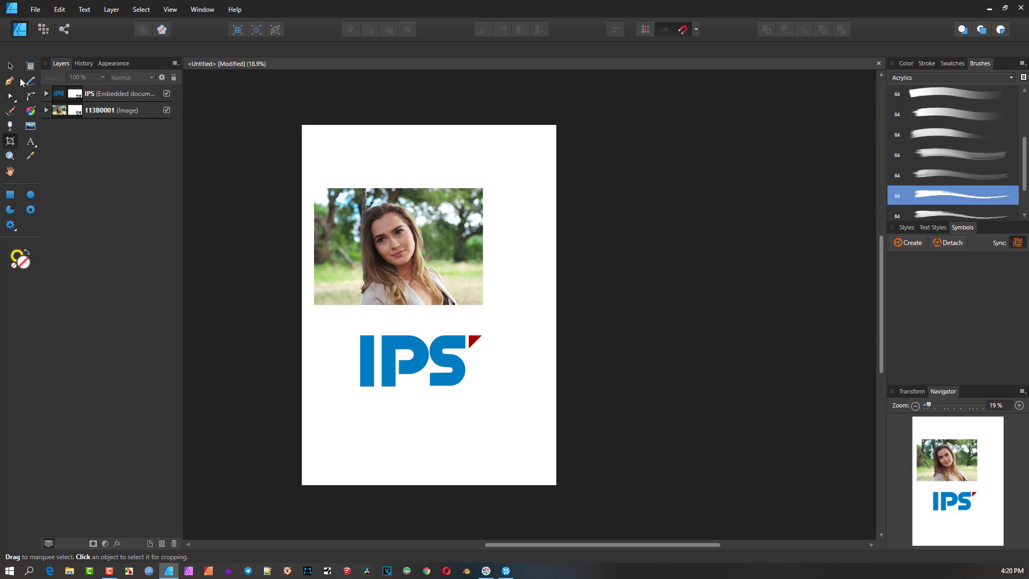
left_click(13, 67)
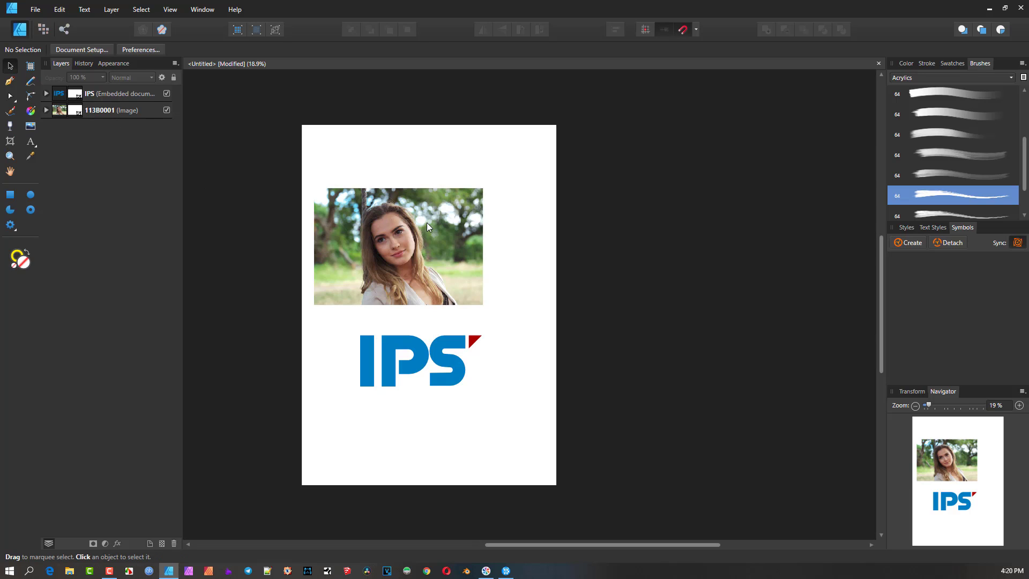
- Inspect the page at different magnifications, zooming into the photo with the Zoom Tool and fitting the whole page in view
scroll(427, 223, "down", 4)
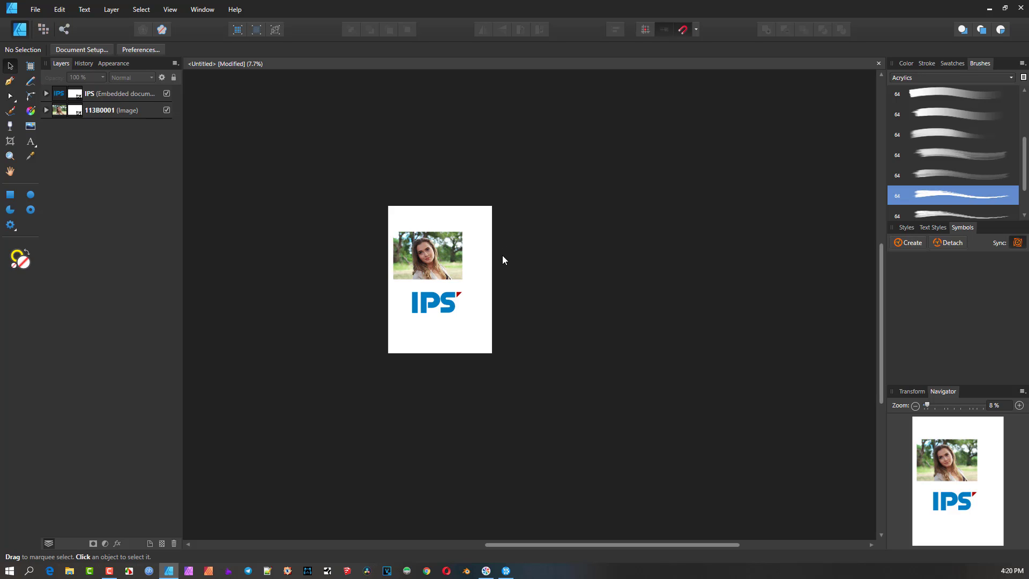
key("ctrl+0")
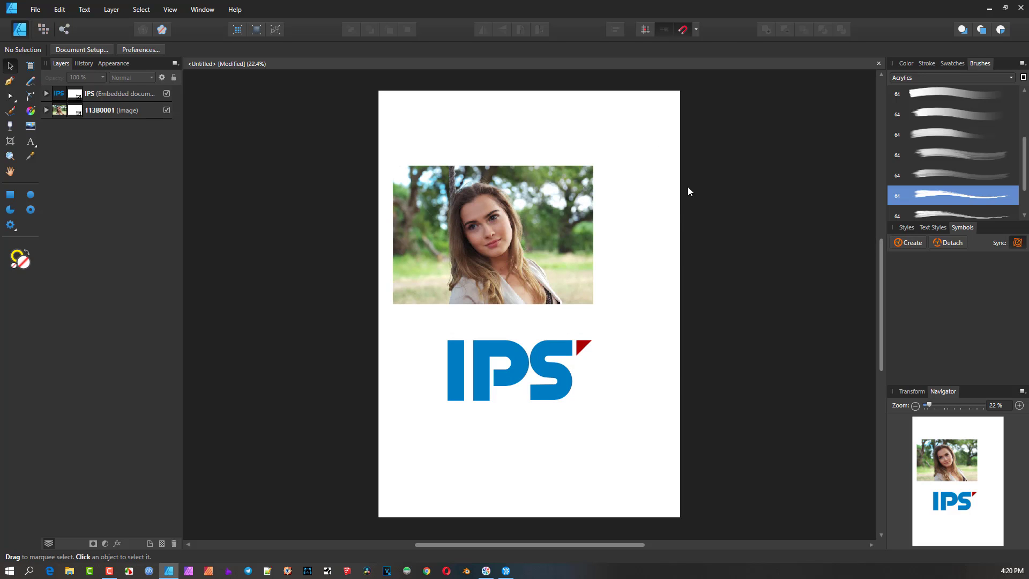
left_click_drag(654, 250, 206, 243)
key("ctrl+0")
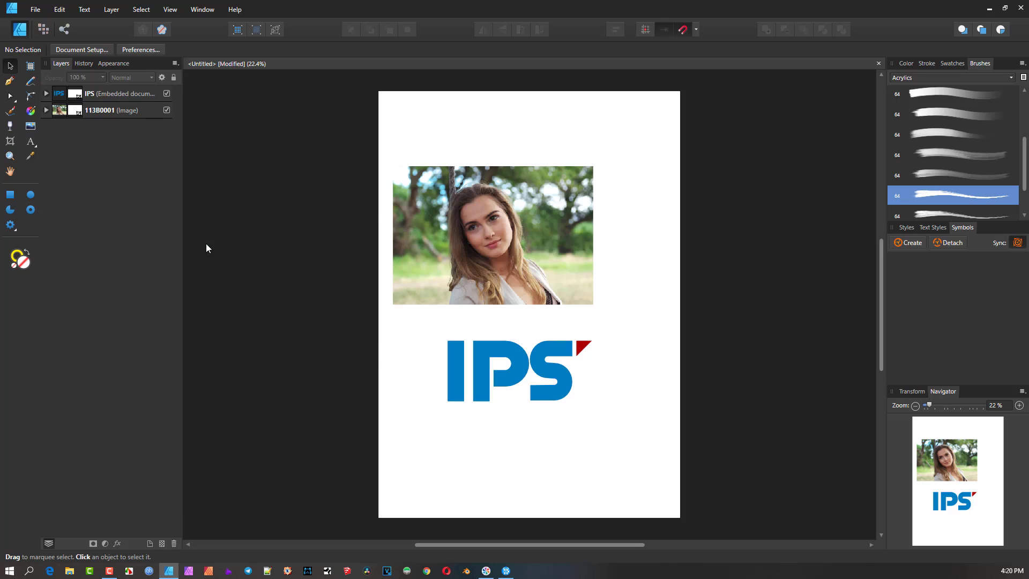
left_click(14, 158)
left_click_drag(432, 226, 528, 136)
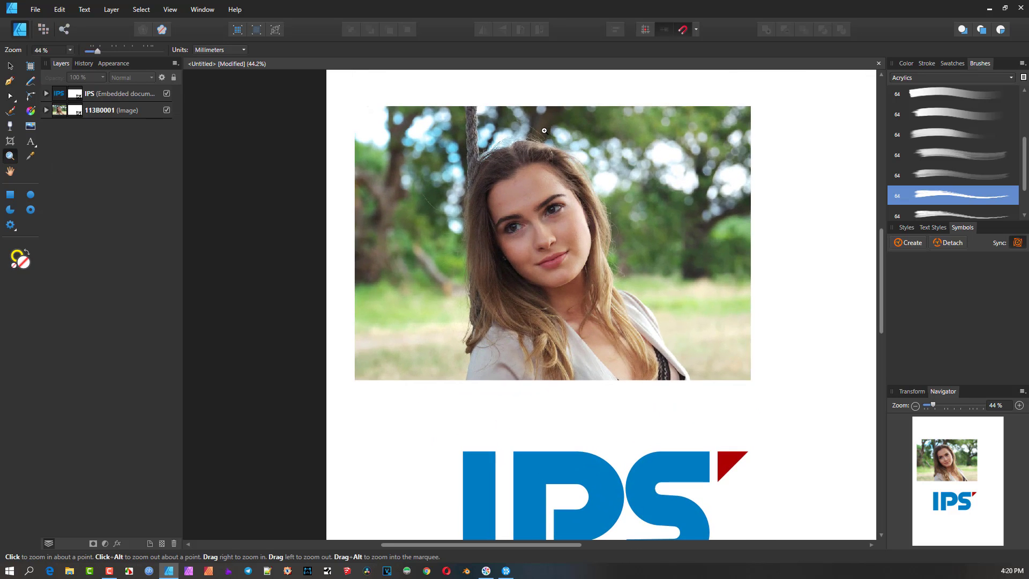
key("ctrl+0")
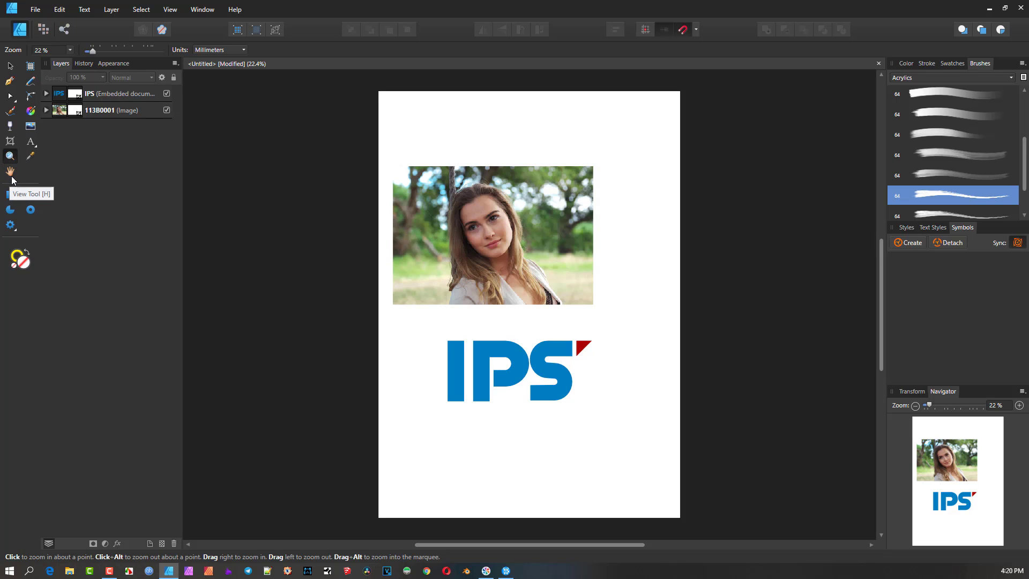
left_click(13, 68)
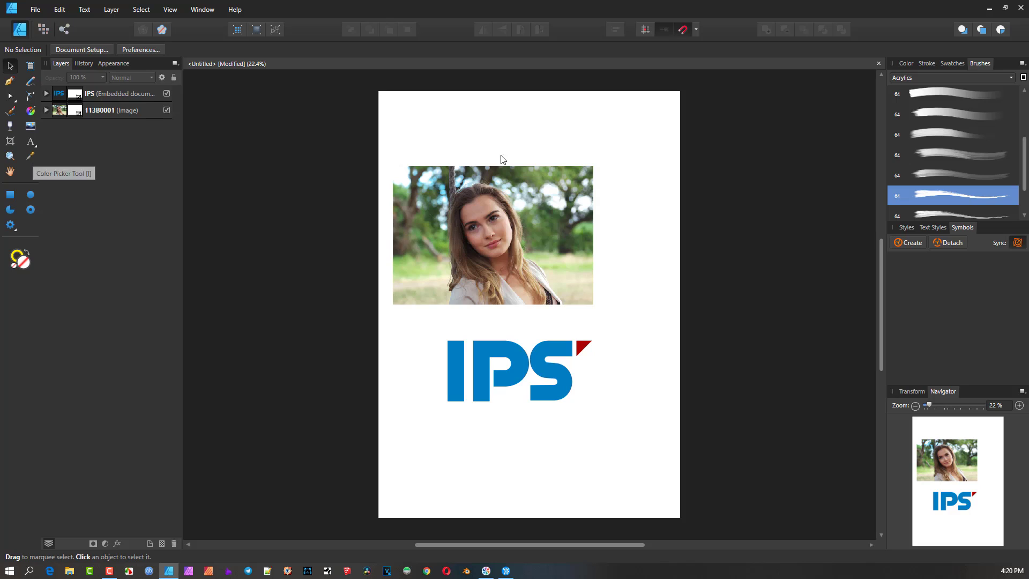
- Show the colour wheel and open the embedded IPS logo document for editing
left_click(907, 64)
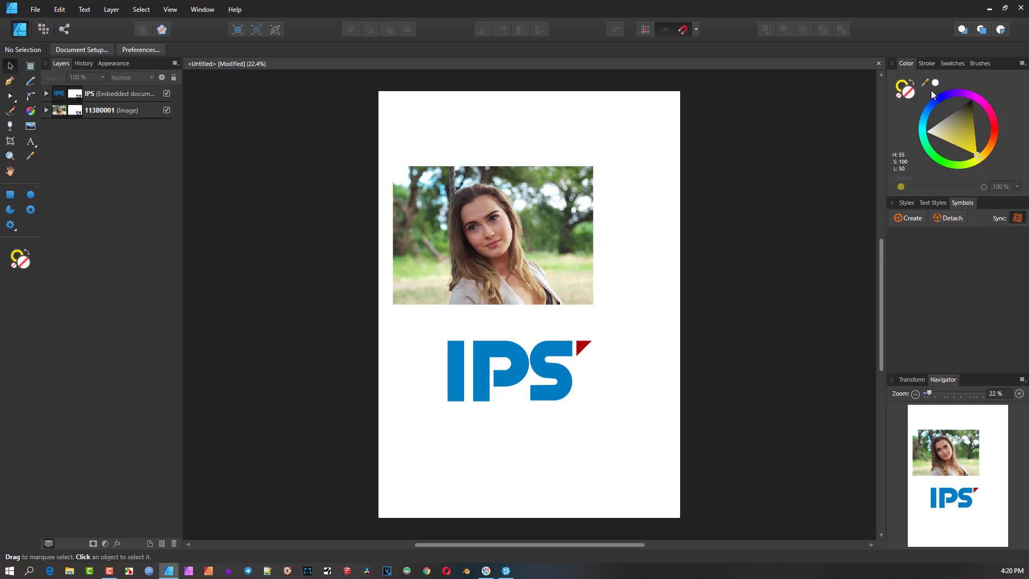
left_click(534, 361)
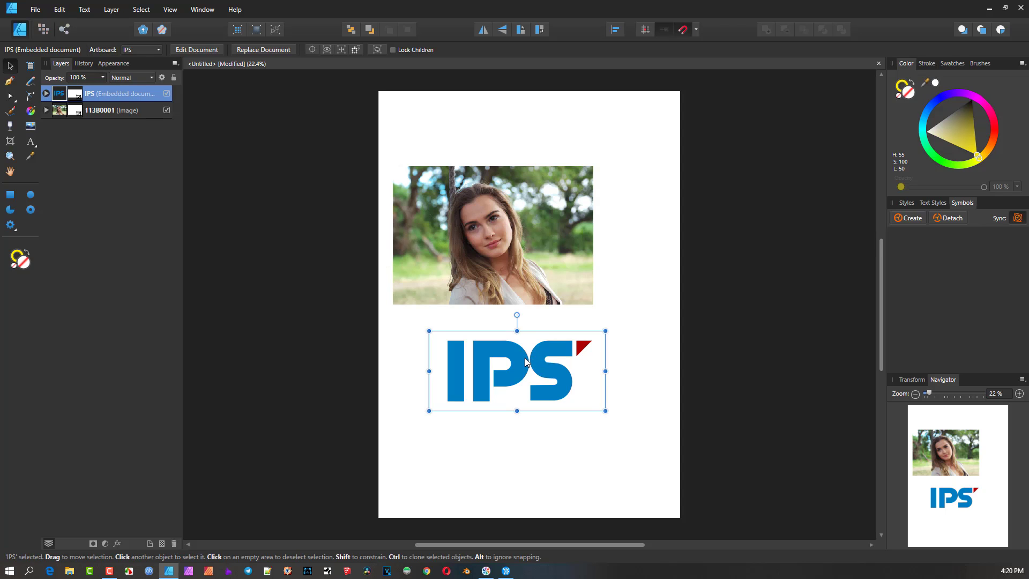
double_click(526, 358)
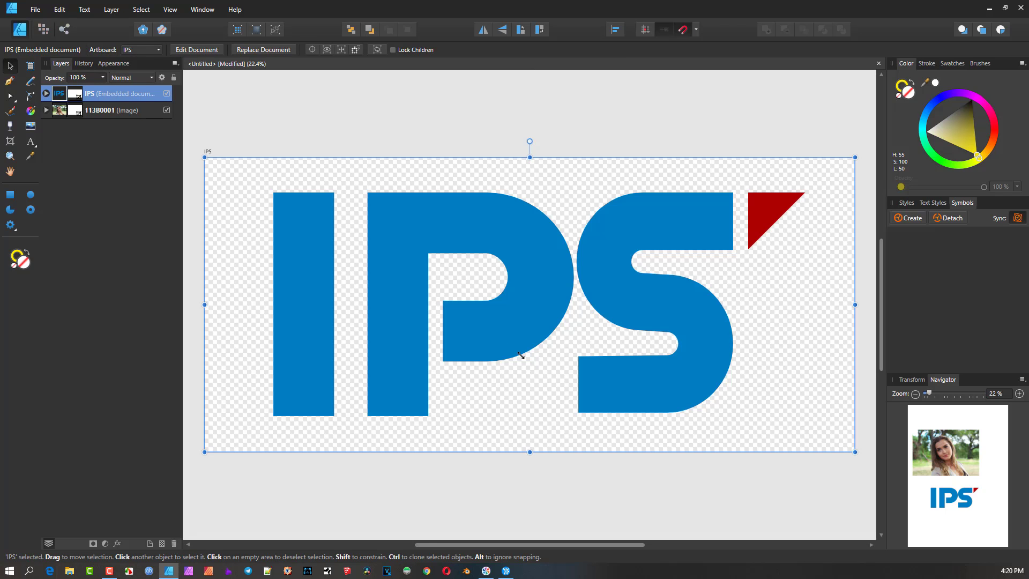
- Fill the logo's letter P with the dark red sampled from the triangle using the Color Picker Tool, applied to the selection
left_click(490, 317)
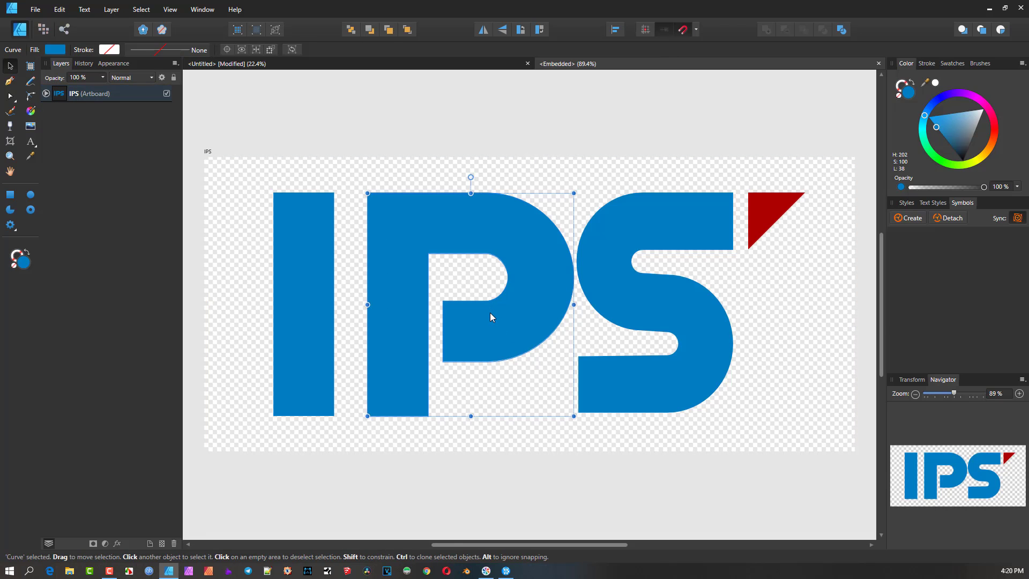
left_click(34, 160)
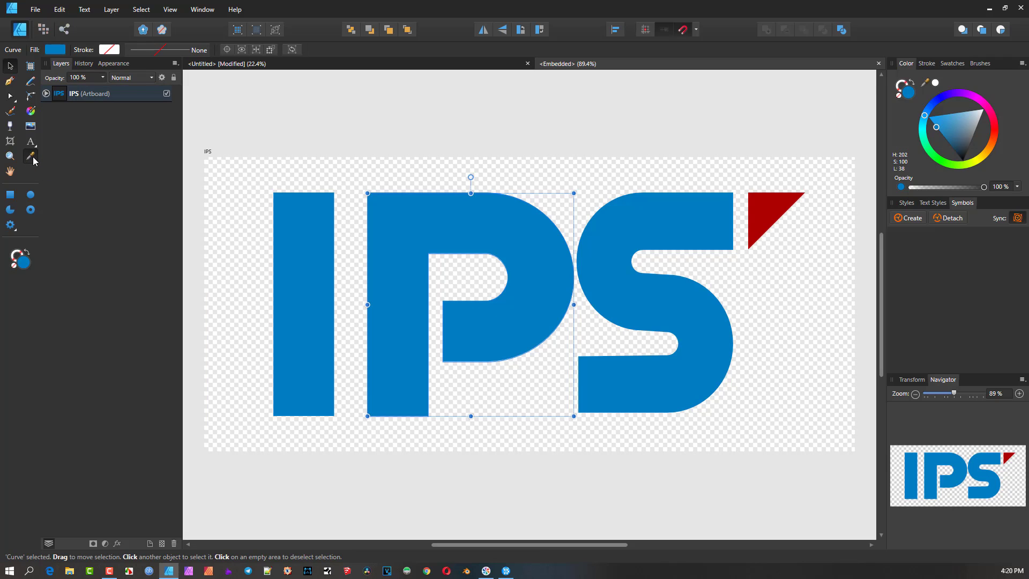
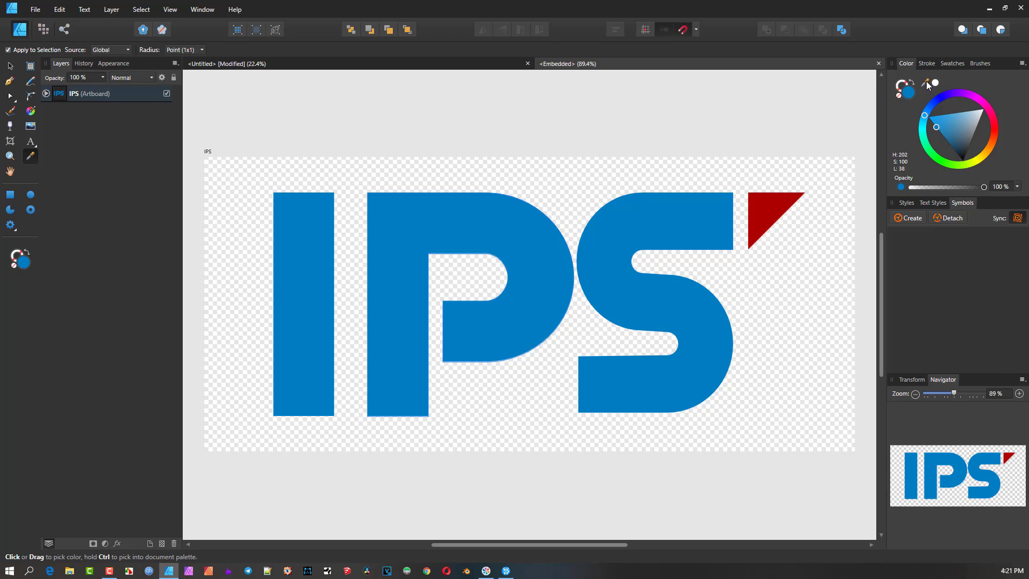
left_click(11, 68)
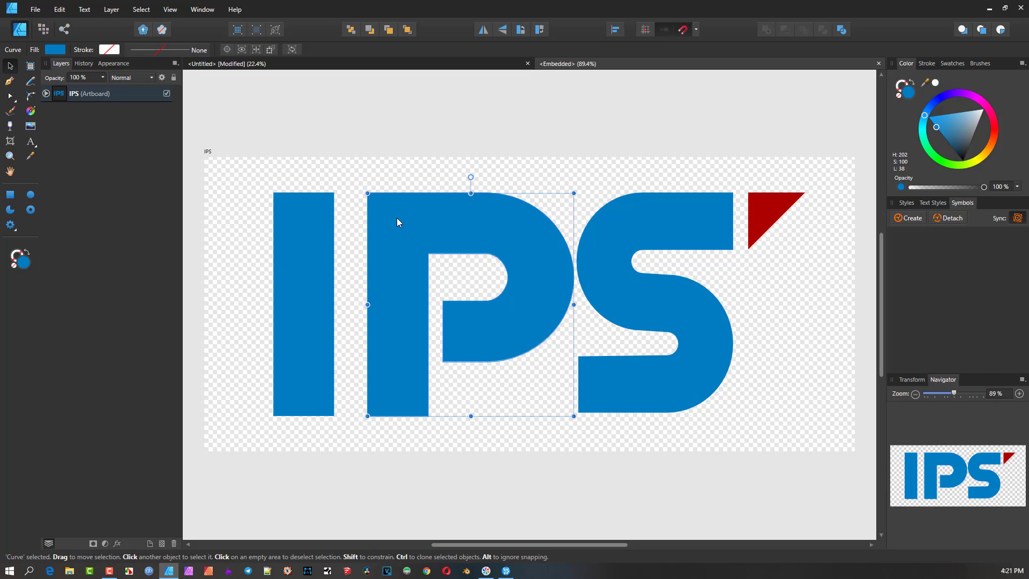
left_click(31, 156)
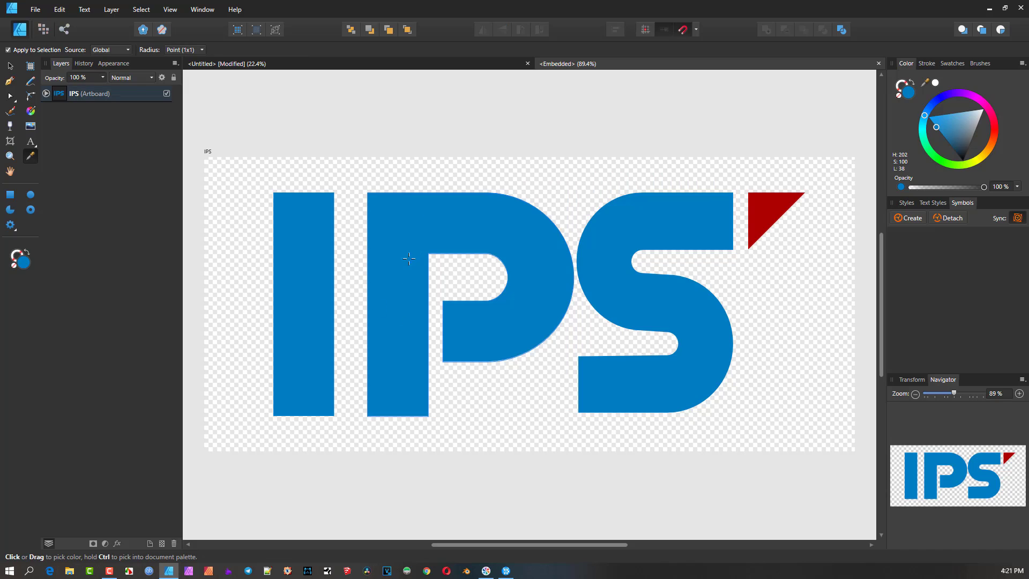
left_click(777, 206)
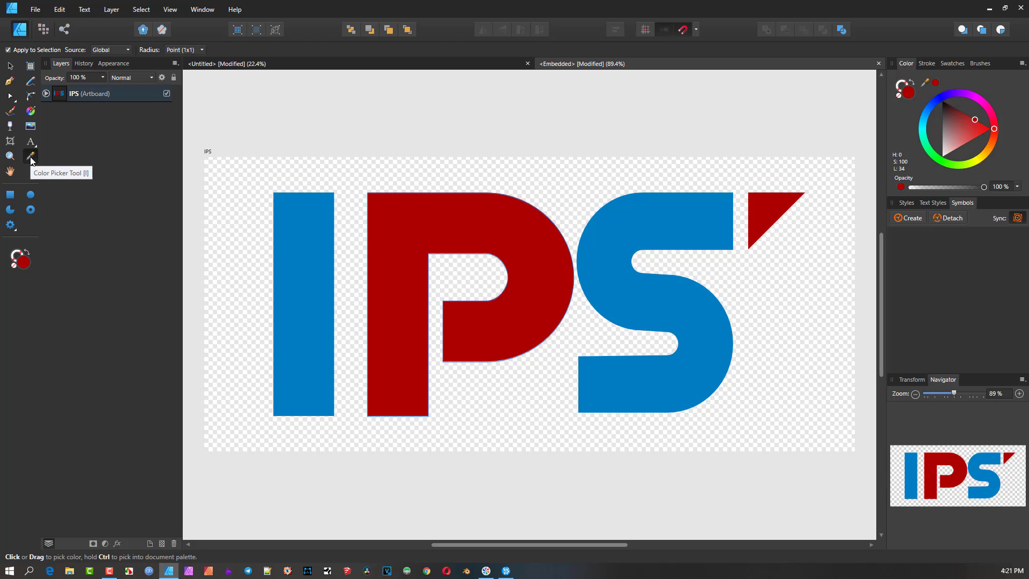
- Undo the letter P's red fill, close the embedded logo document and deselect the logo on the page
key("ctrl+z")
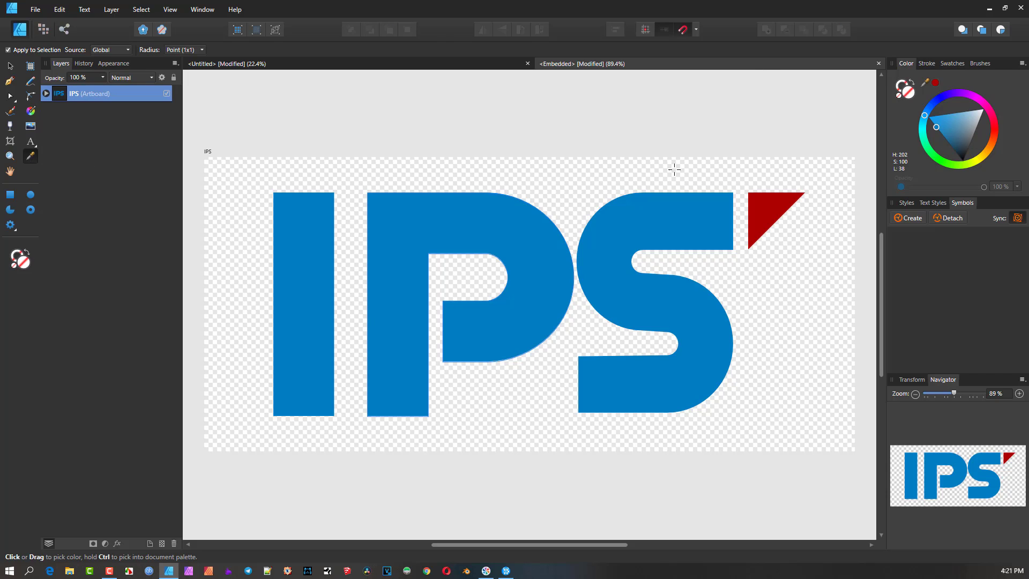
key("ctrl+w")
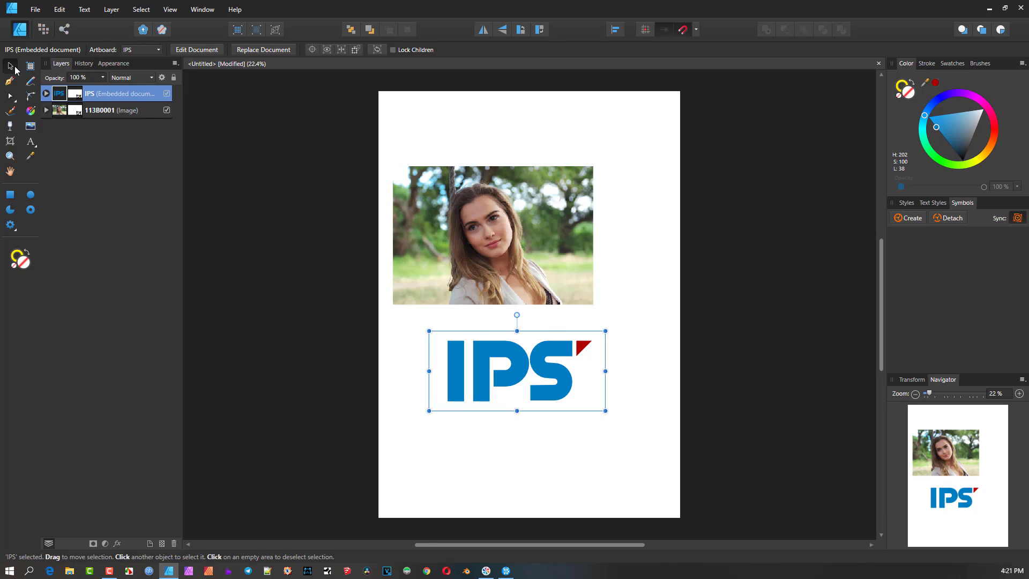
left_click(413, 355)
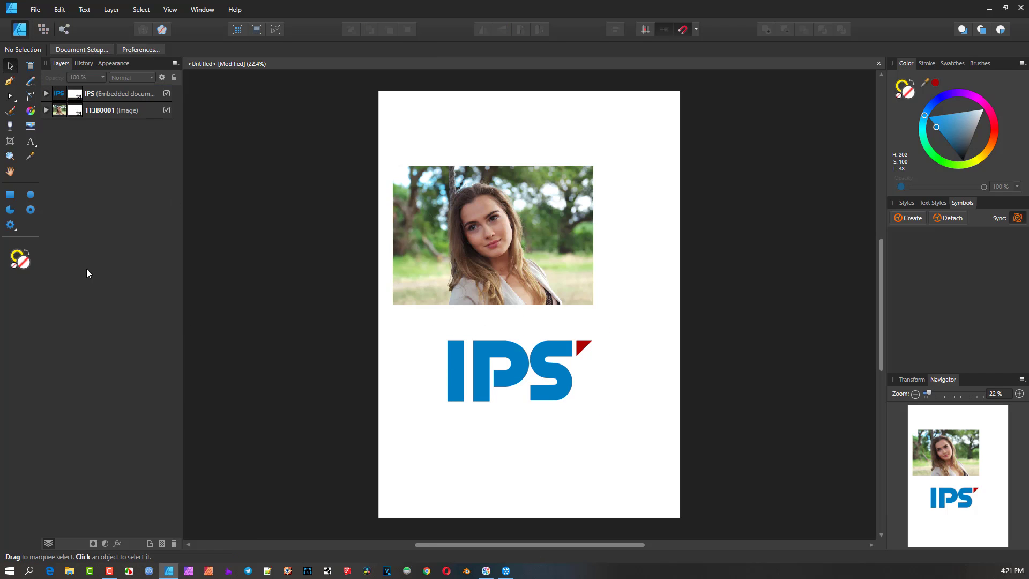
- Draw an ellipse below the logo, fill it with light blue (H 202, S 56, L 61) and make it taller
left_click(30, 199)
left_click_drag(439, 433, 528, 499)
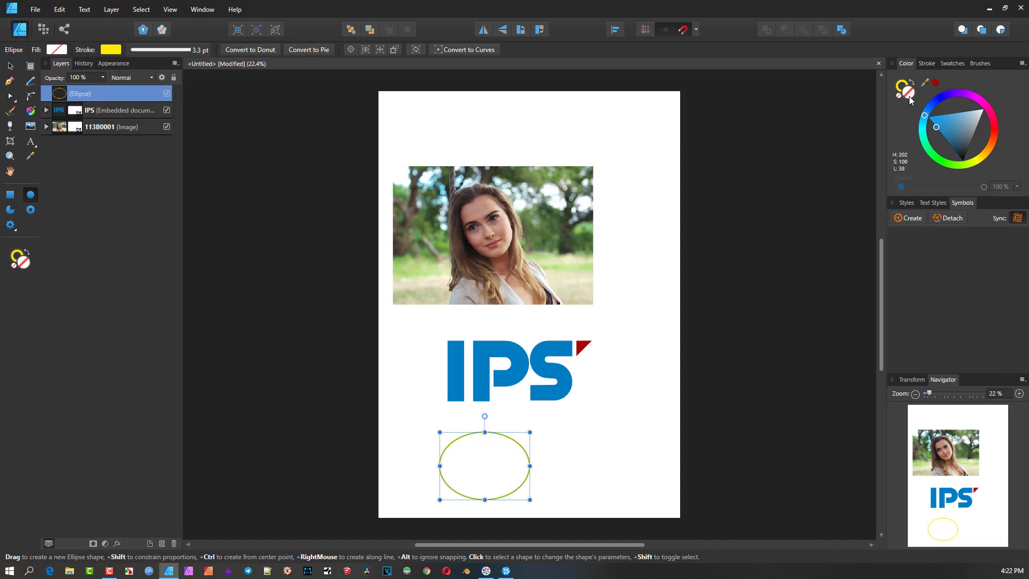
left_click(943, 112)
left_click(957, 121)
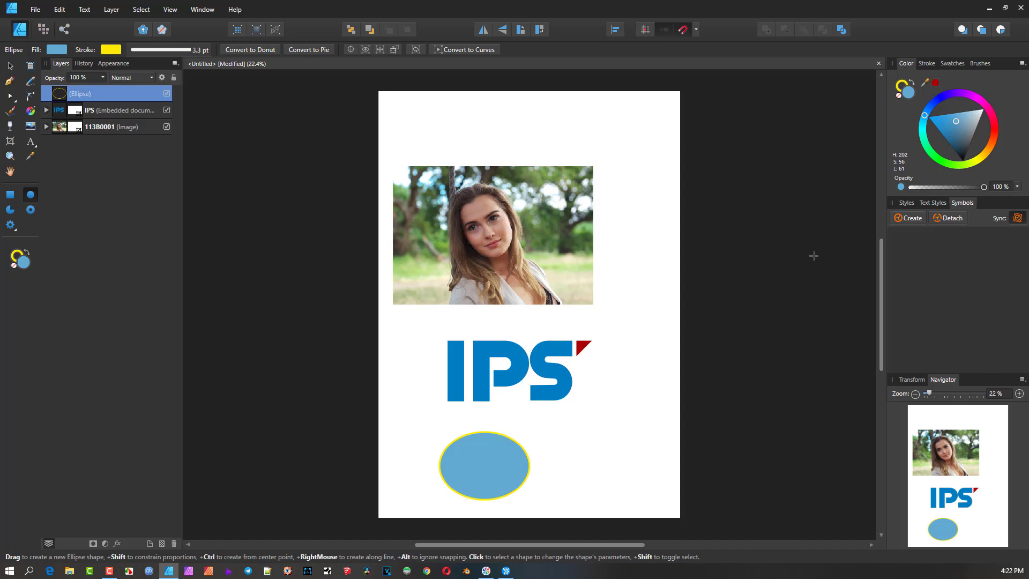
left_click_drag(530, 432, 481, 402)
- Draw a donut shape beside the blue ellipse, near the page's lower right corner
scroll(514, 450, "up", 2)
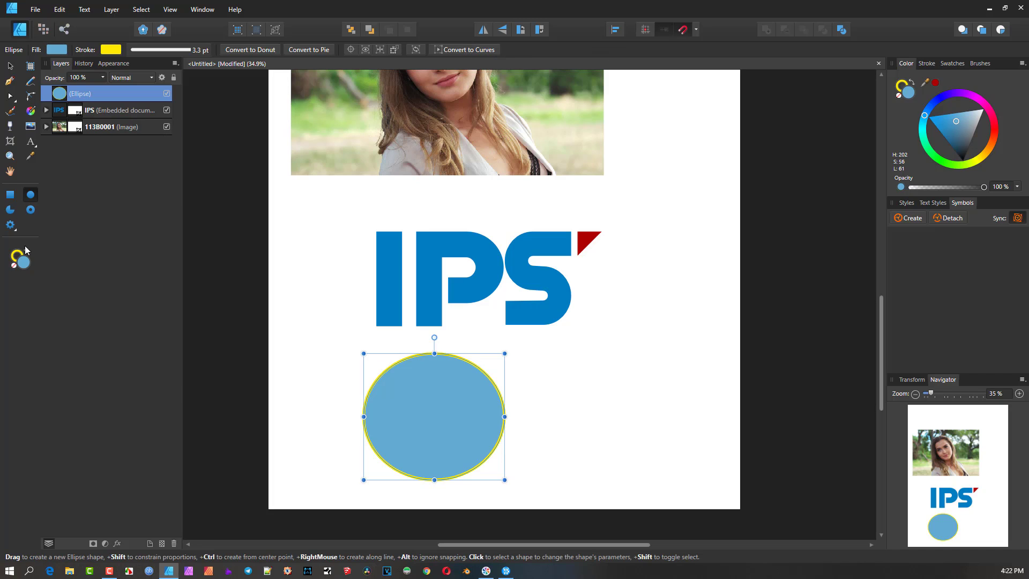
left_click(32, 210)
left_click_drag(609, 343, 716, 444)
scroll(583, 375, "up", 3)
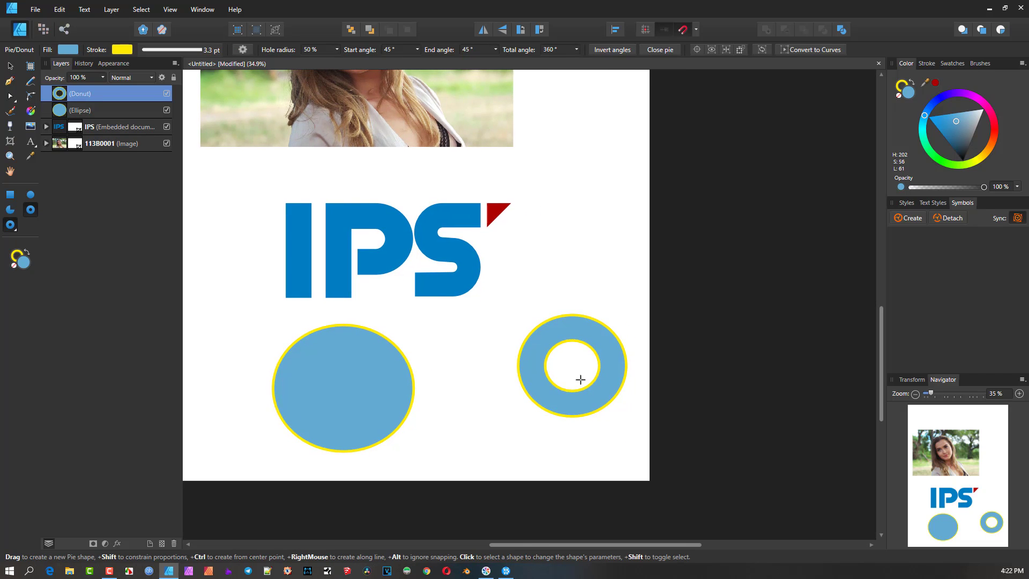
left_click(15, 229)
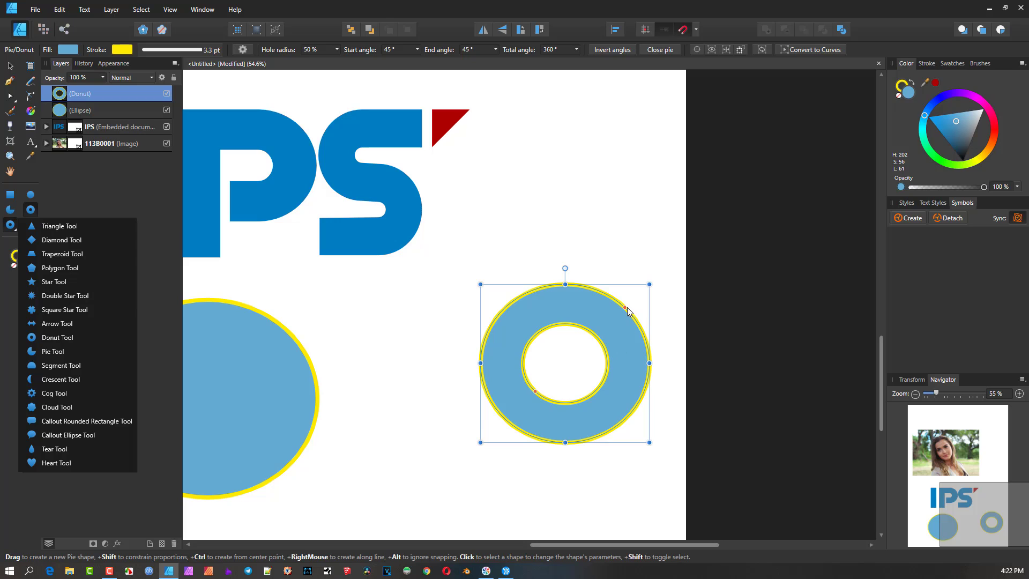
left_click(610, 323)
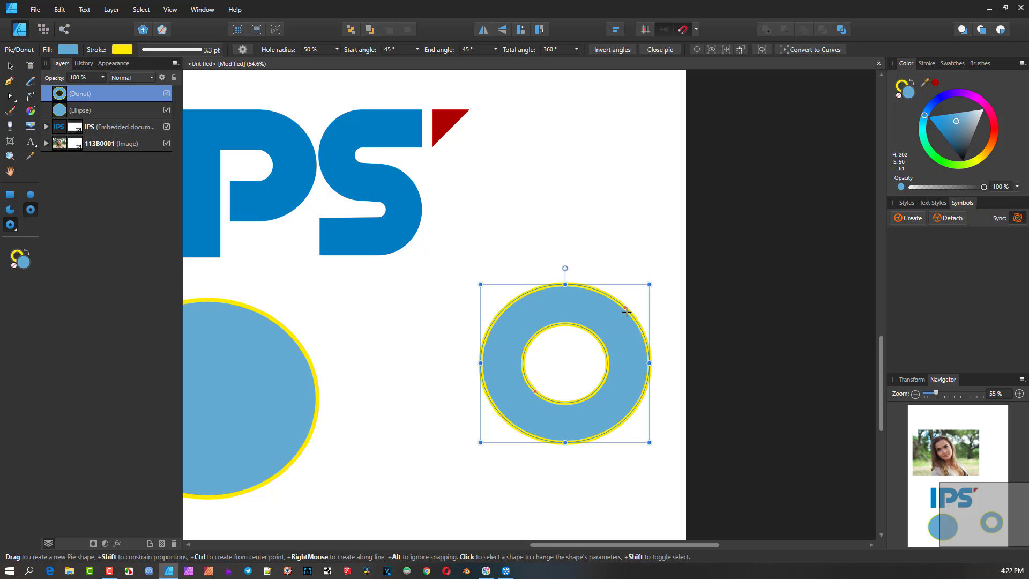
- Shape the donut with a 176.1° start angle, 65° end angle and 57% hole radius, and close its pie back into a full ring
left_click_drag(624, 308, 481, 358)
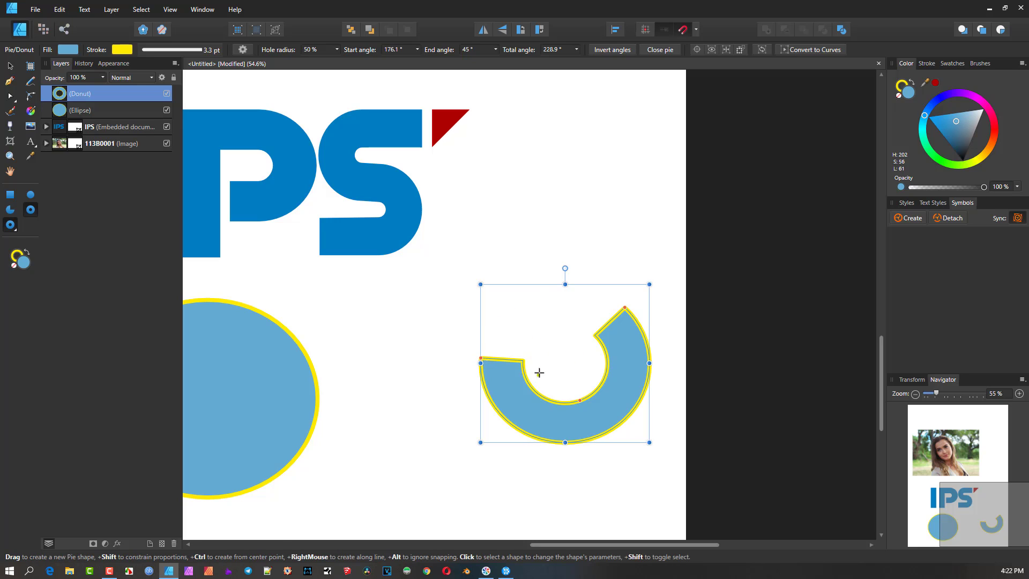
mouse_move(583, 402)
left_mouse_down()
mouse_move(576, 384)
mouse_move(592, 400)
left_mouse_up()
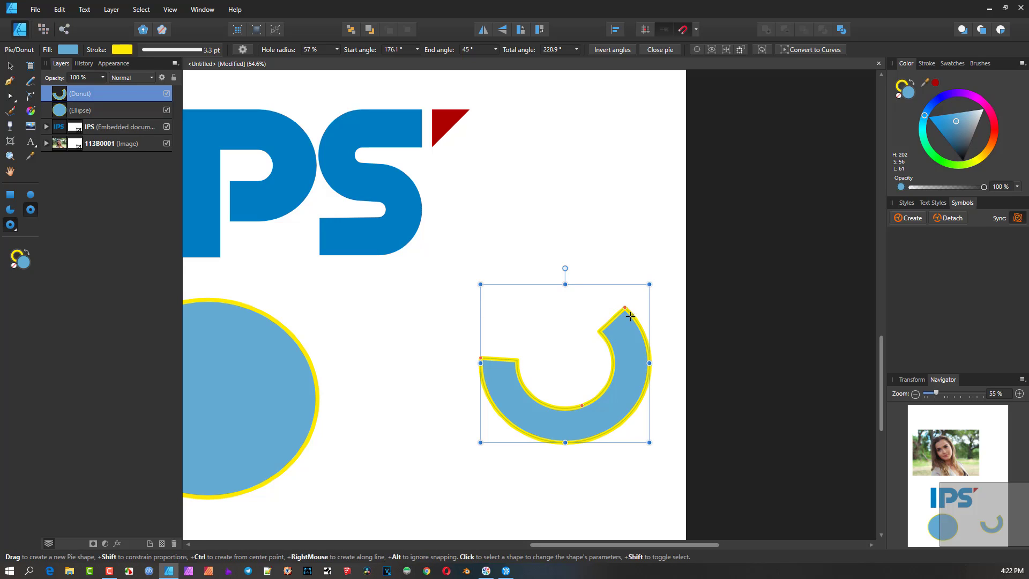
mouse_move(625, 308)
left_mouse_down()
mouse_move(586, 297)
mouse_move(624, 311)
left_mouse_up()
left_click_drag(625, 307, 601, 291)
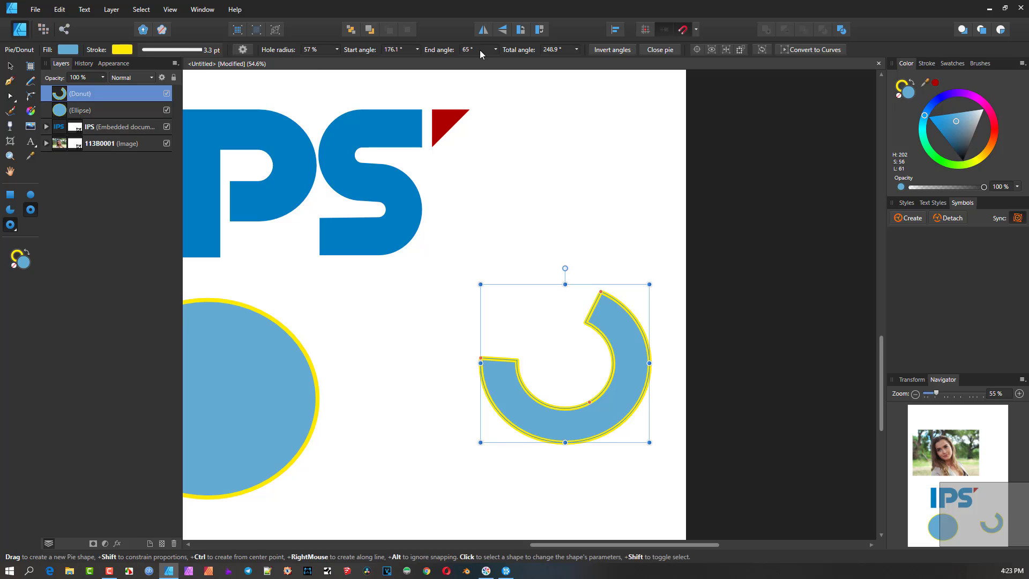
left_click(659, 50)
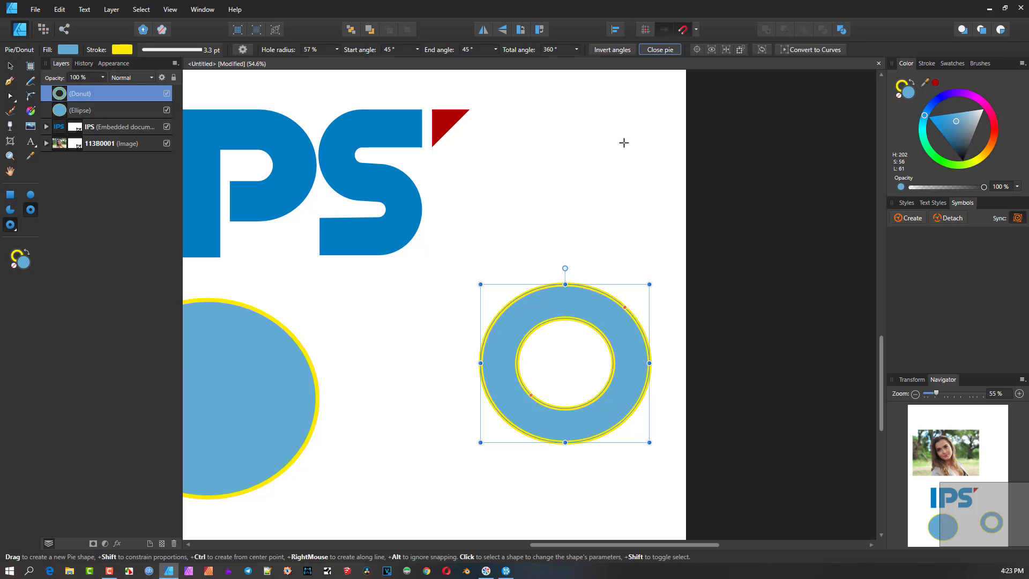
- Open the donut with a start angle of about 130.7°, invert its angles and set the end angle to 152°
left_click_drag(624, 307, 490, 283)
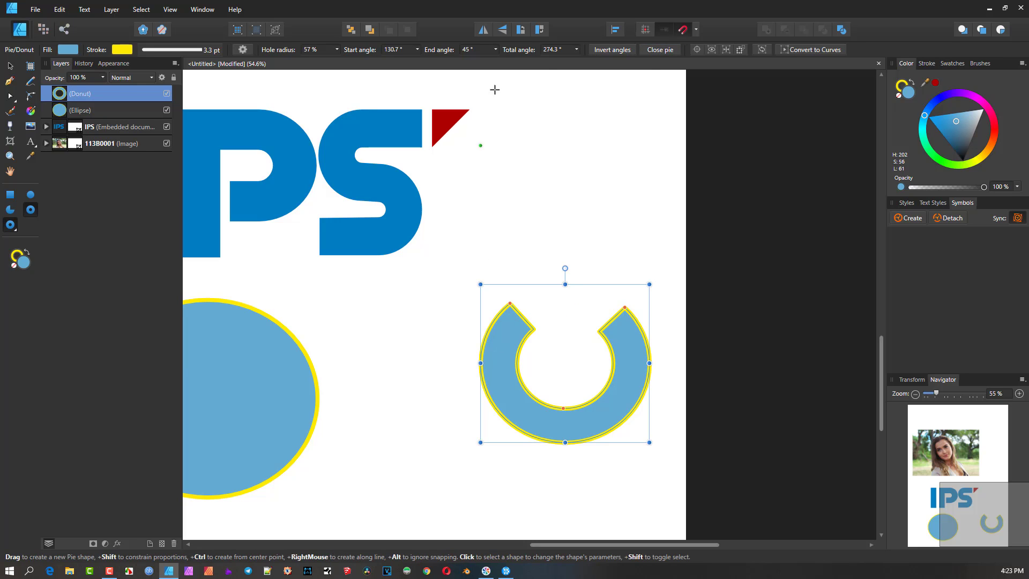
left_click(606, 49)
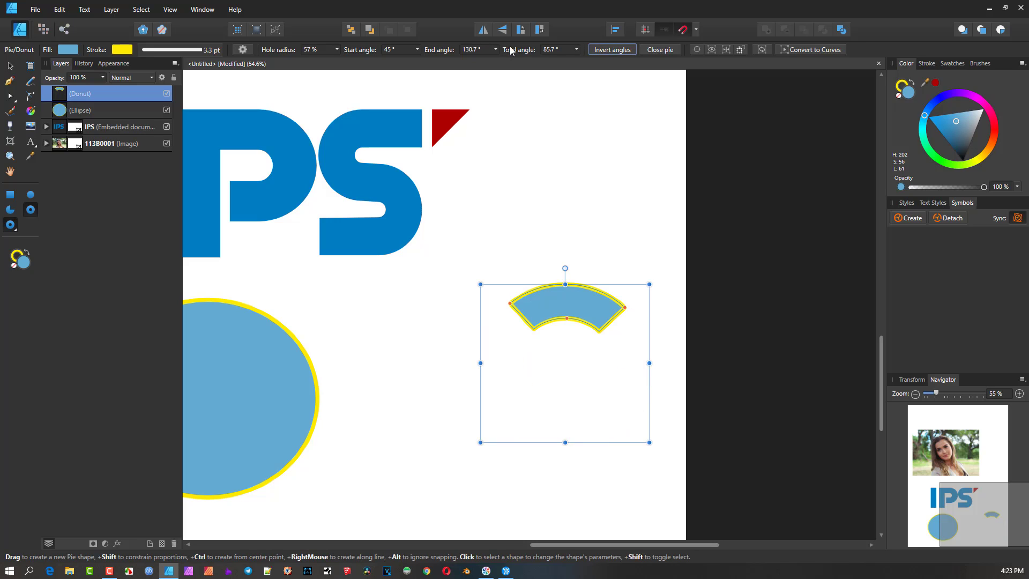
scroll(554, 52, "up", 9)
scroll(468, 52, "up", 19)
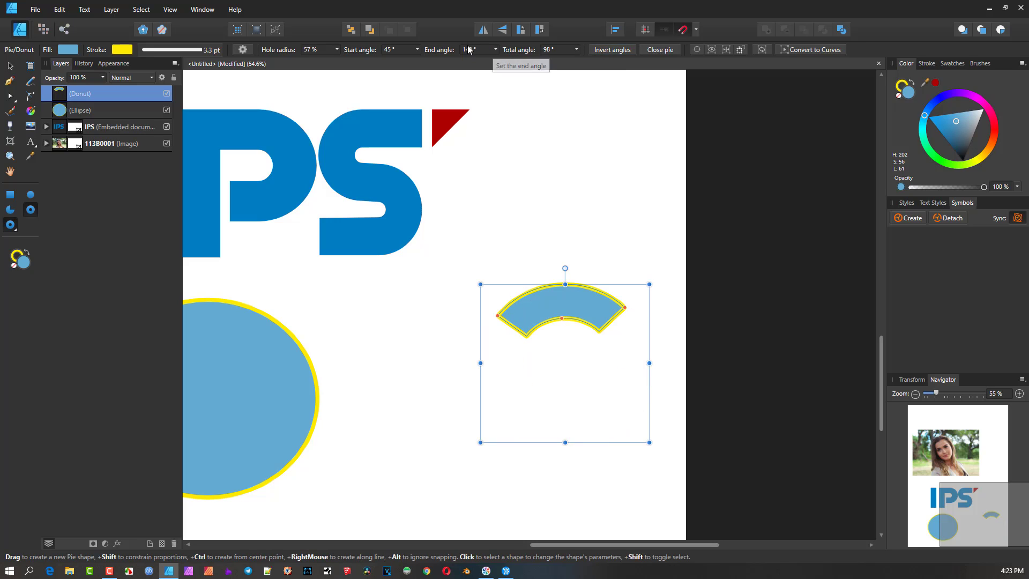
scroll(469, 52, "down", 6)
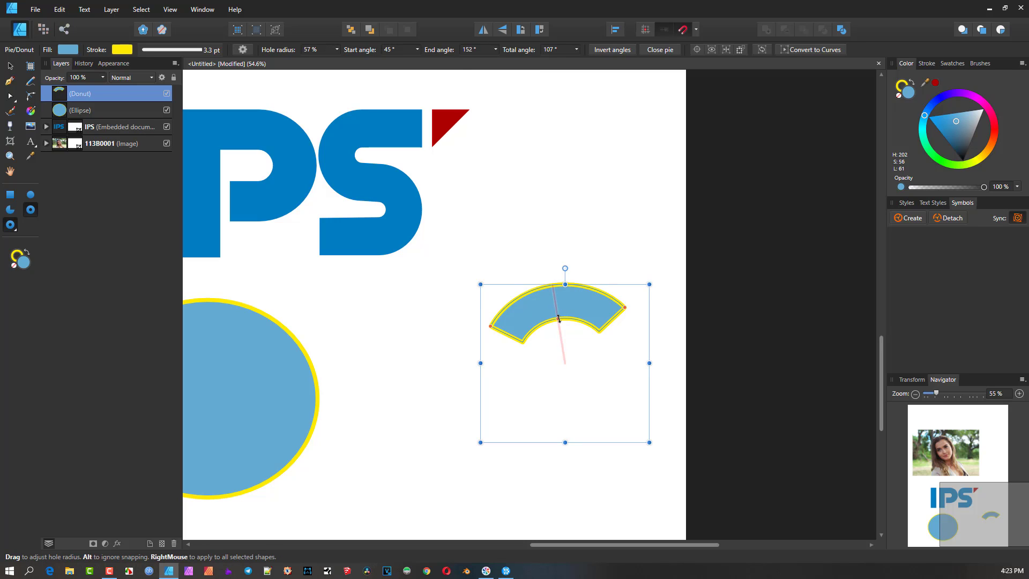
- Reduce the hole radius of the donut segment to 41%
left_click_drag(564, 317, 560, 331)
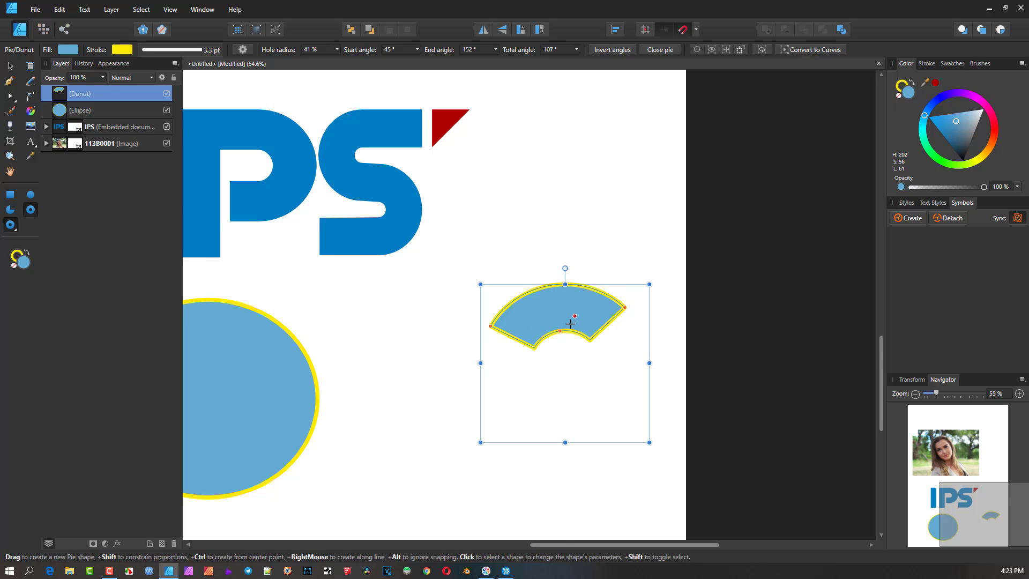
scroll(570, 323, "up", 2)
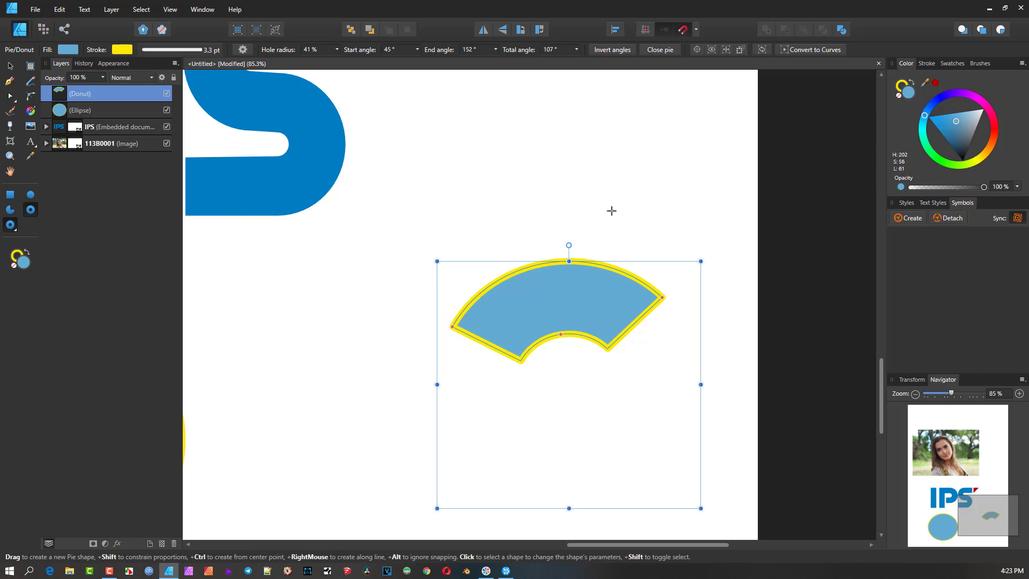
scroll(612, 211, "down", 4)
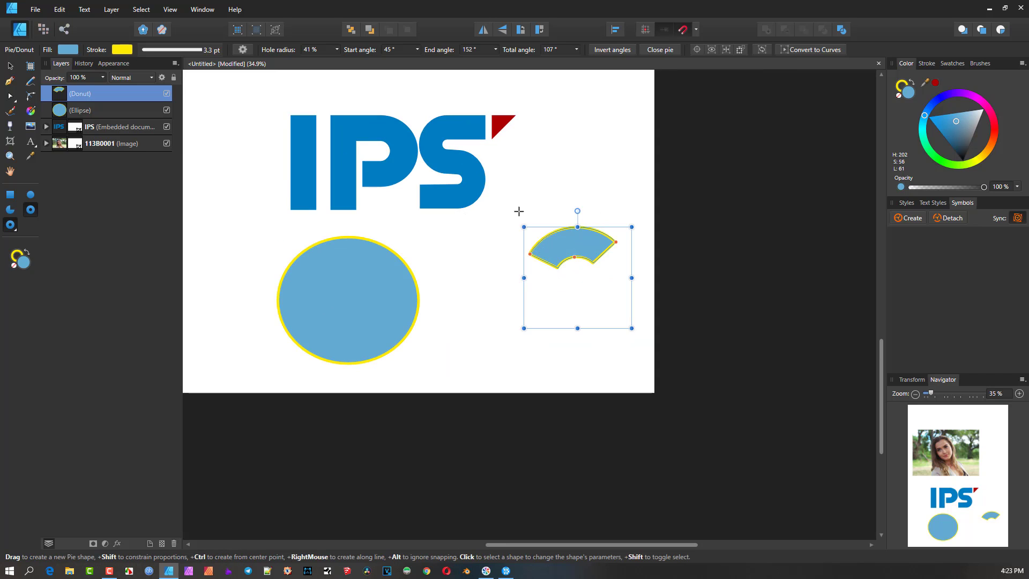
left_click_drag(491, 228, 412, 304)
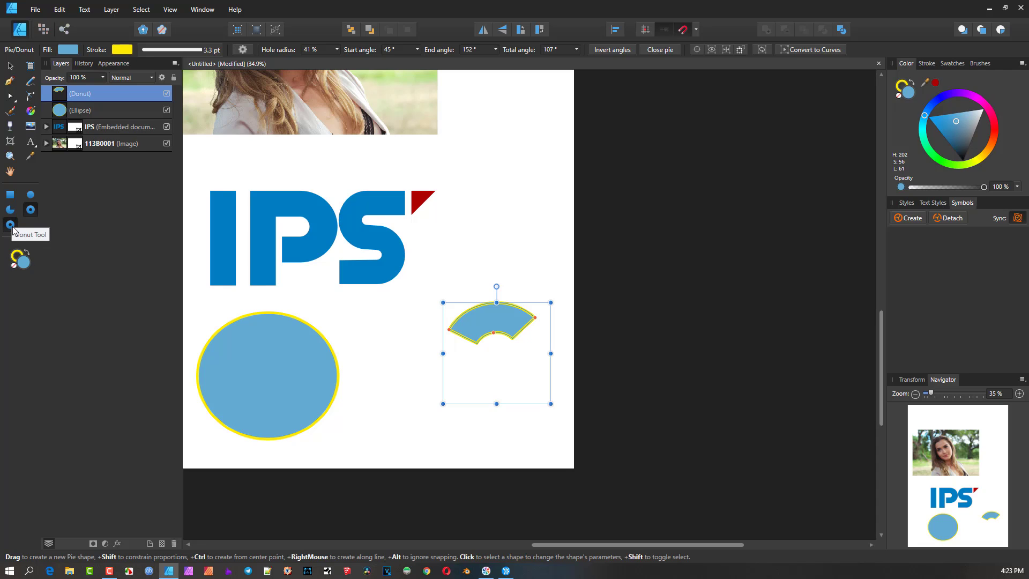
- Draw a rectangle to the right of the logo and a small ellipse between it and the donut segment
left_click(10, 195)
left_click_drag(455, 143, 530, 209)
left_click(31, 195)
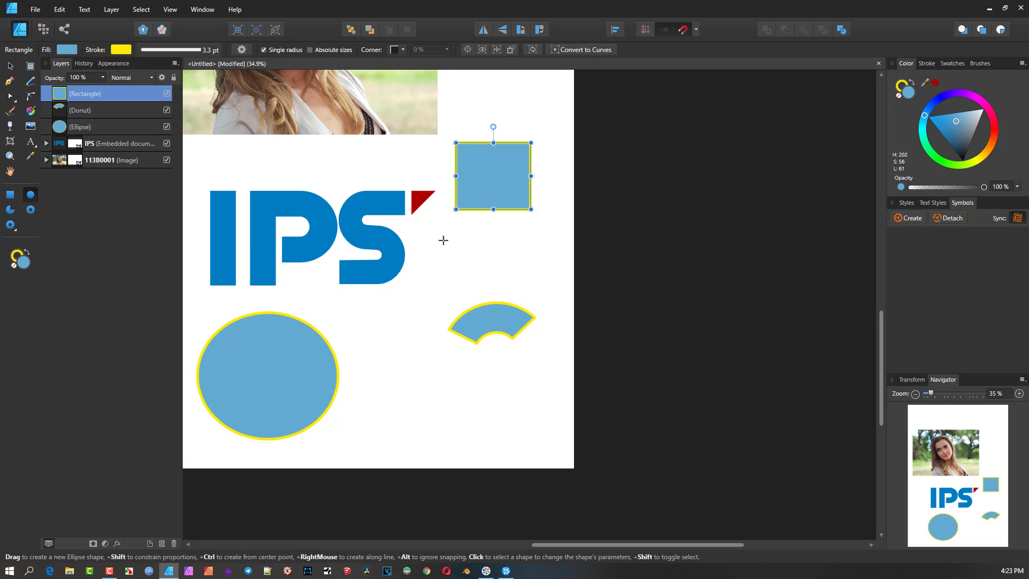
left_click_drag(449, 228, 518, 282)
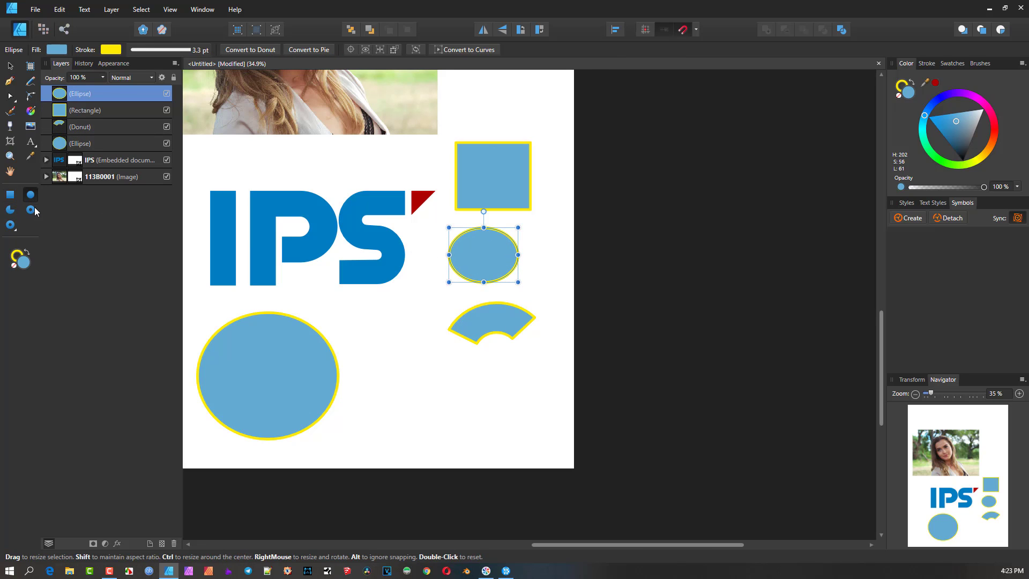
- Draw a five-pointed star below the donut segment, with a 59% inner radius and a 43% inner circle
left_click(13, 229)
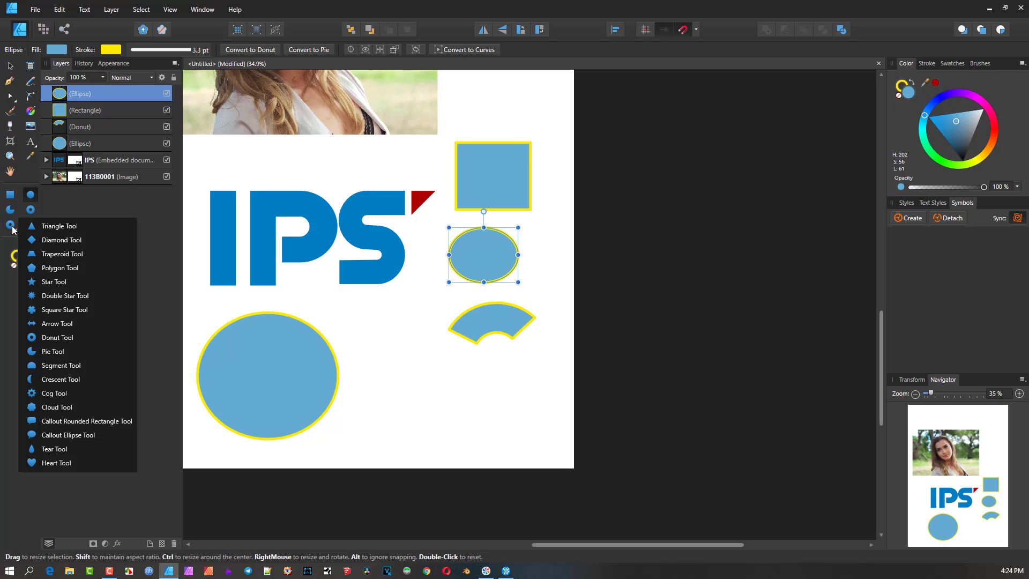
left_click(83, 282)
left_click_drag(400, 343, 517, 459)
scroll(485, 413, "up", 2)
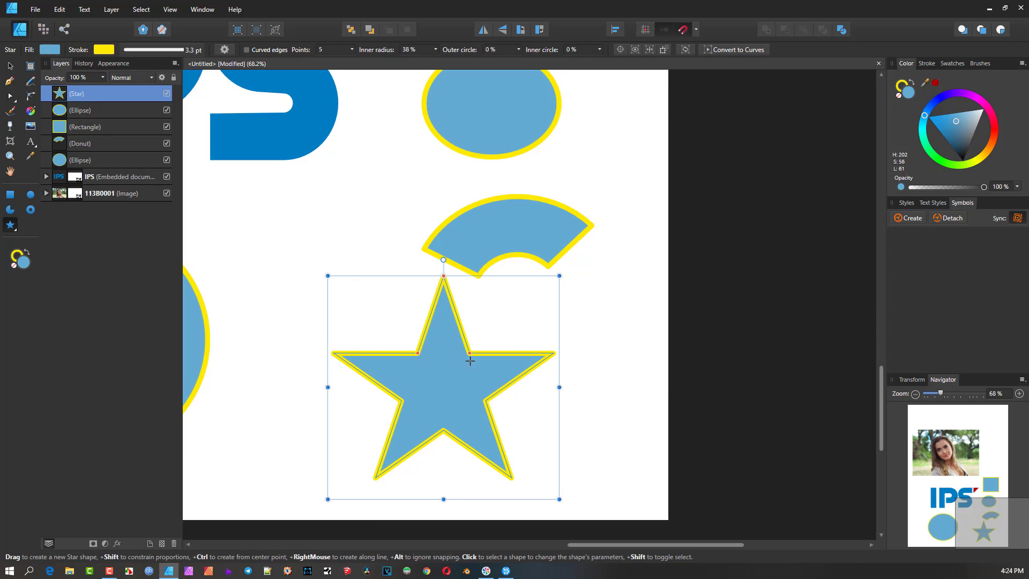
left_click_drag(470, 353, 496, 363)
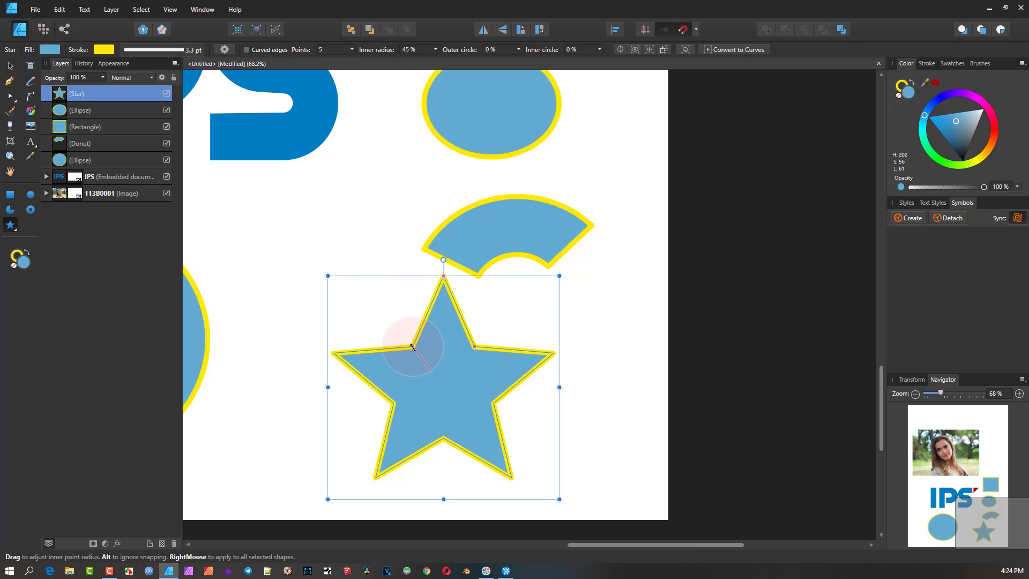
left_click_drag(413, 347, 484, 334)
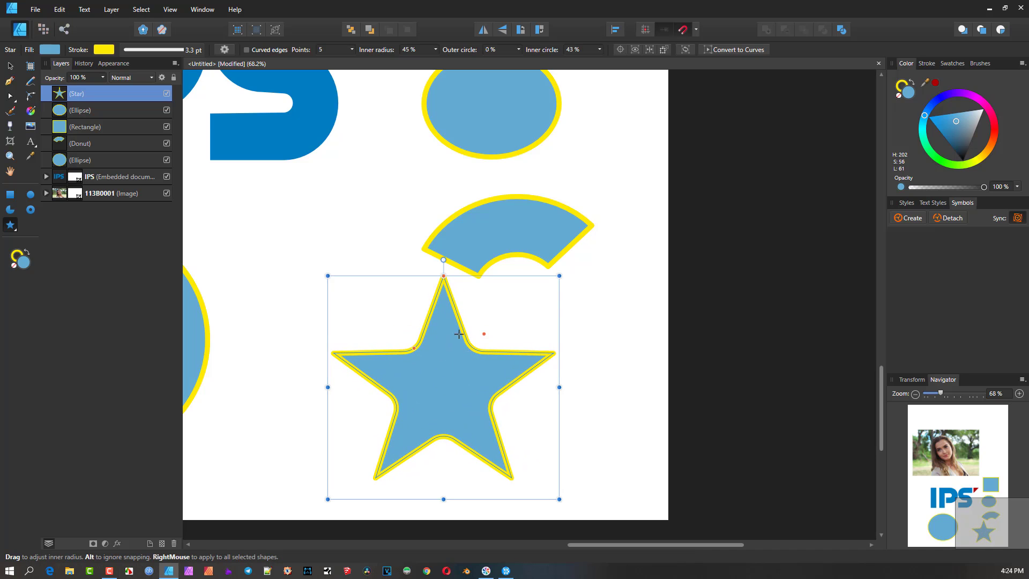
- Select every object in the document, including the photo and logo, and delete them all
left_click(16, 230)
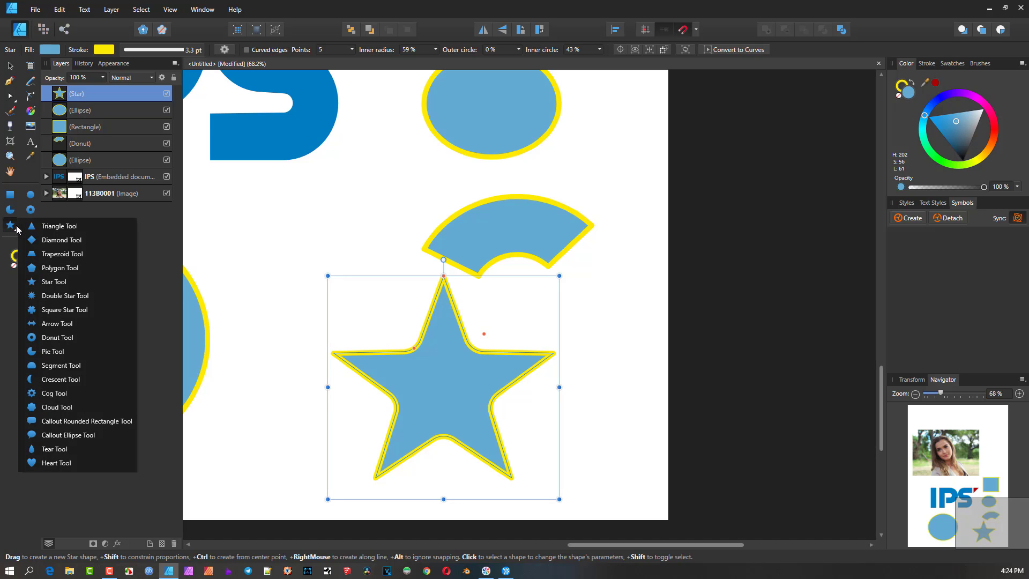
scroll(370, 243, "down", 4)
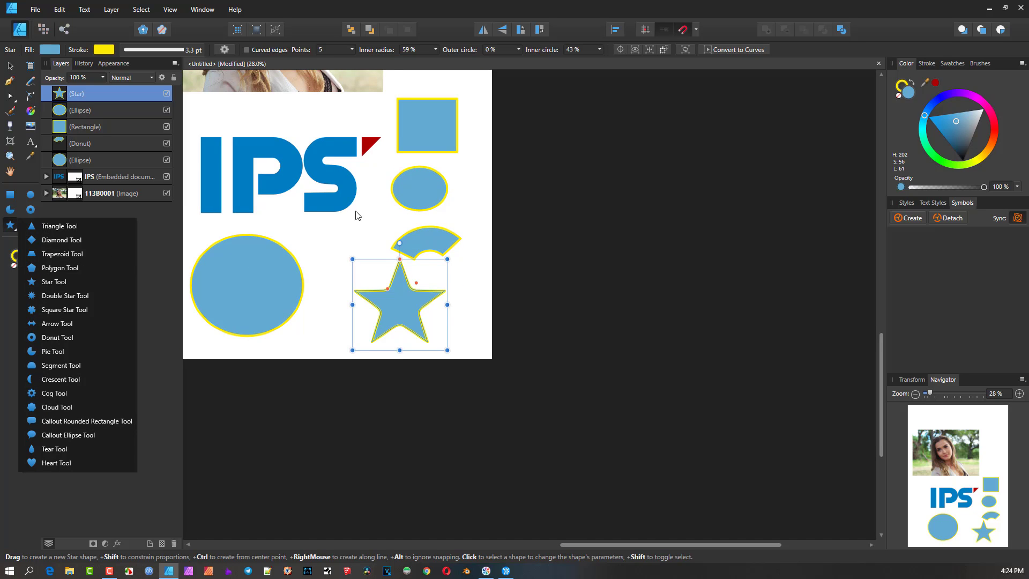
left_click_drag(413, 263, 466, 288)
left_click(8, 66)
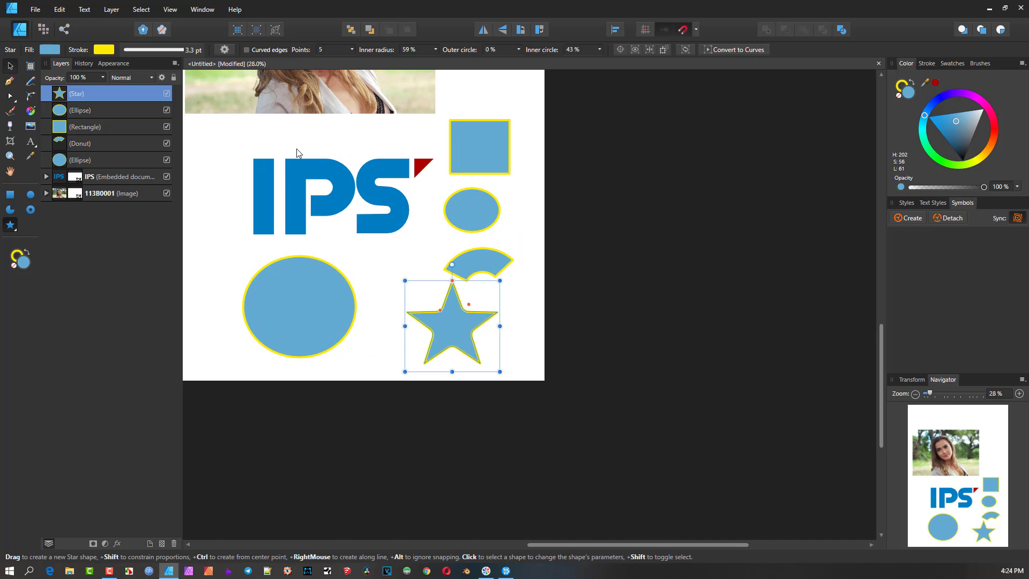
scroll(294, 152, "down", 2)
left_click_drag(295, 142, 577, 307)
key("ctrl+a")
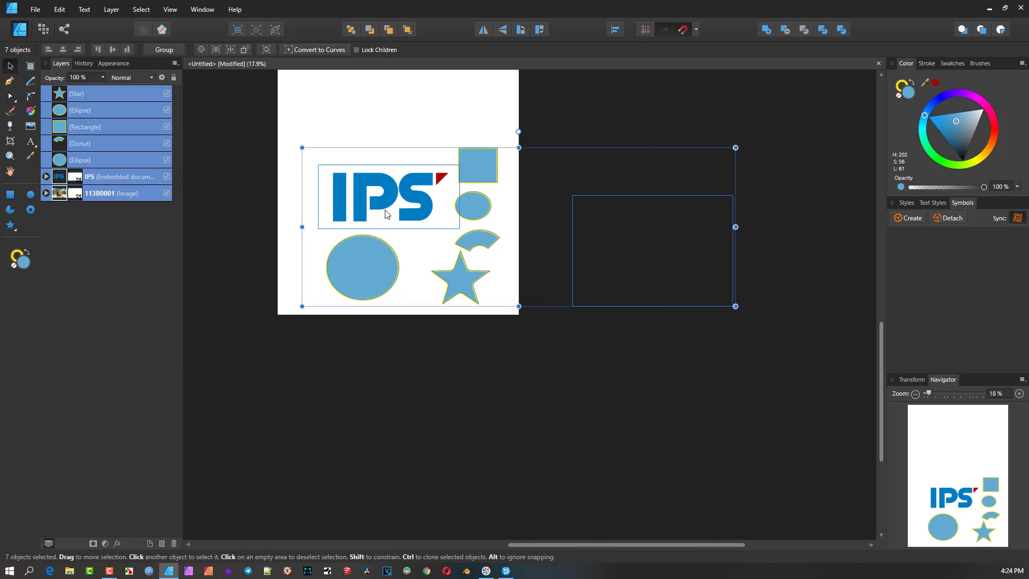
key("Delete")
- Draw a large circular donut on the lower half of the empty page
left_click(11, 226)
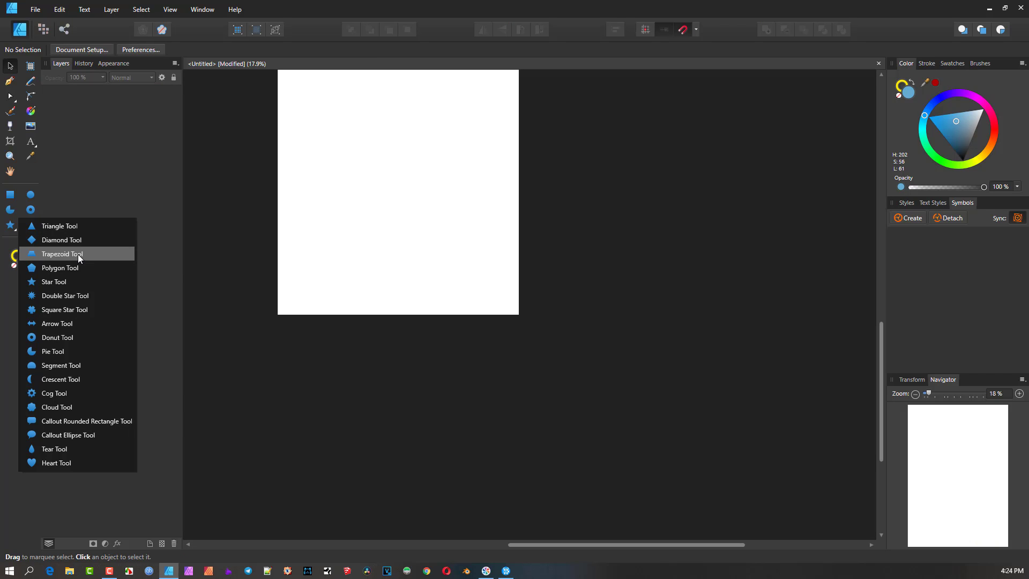
left_click(59, 338)
scroll(403, 179, "up", 1)
left_click_drag(303, 116, 467, 287)
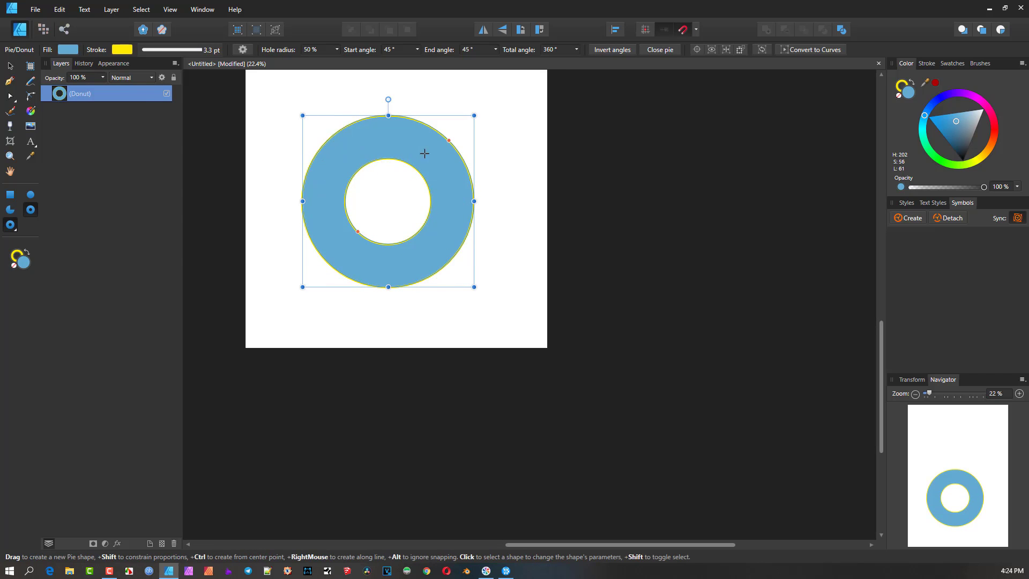
- Open the donut into an arc with a start angle of 270° and duplicate the arc in place
left_click_drag(425, 153, 401, 333)
key("v")
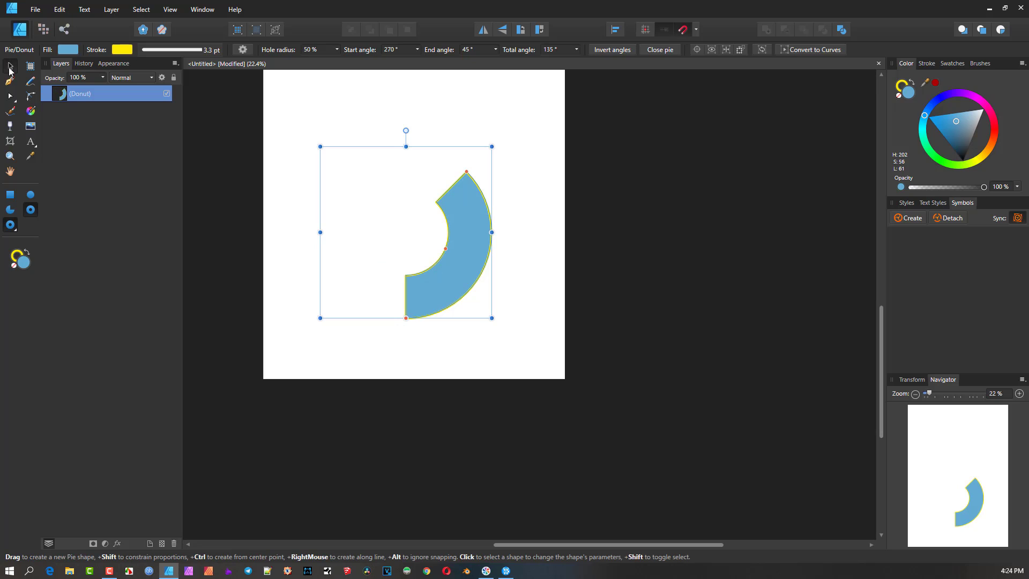
key("ctrl+j")
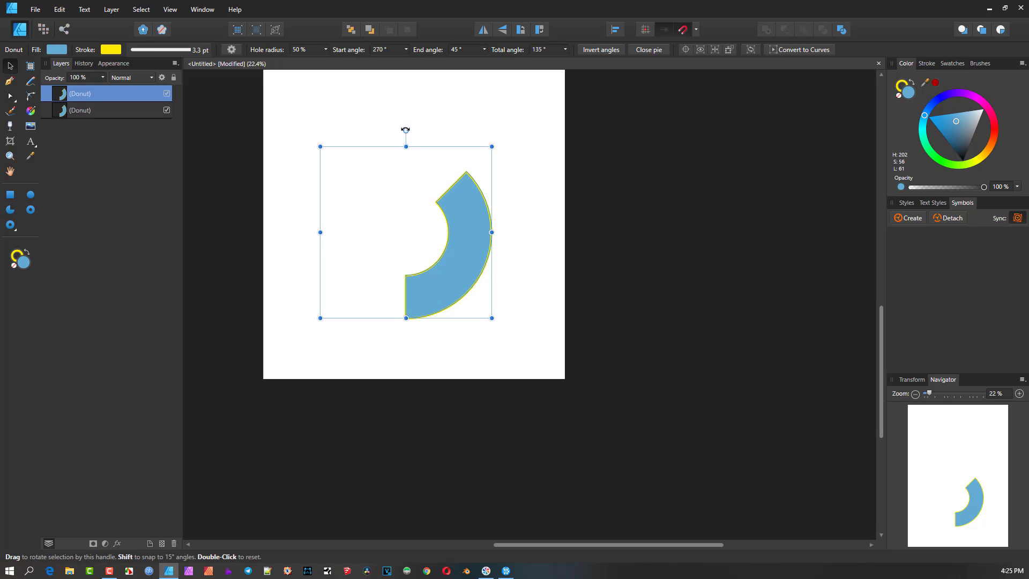
- Rotate the duplicated arc to the ring's upper left, duplicate it, and rotate the new copy to the lower left
left_click_drag(406, 131, 274, 392)
key("ctrl+j")
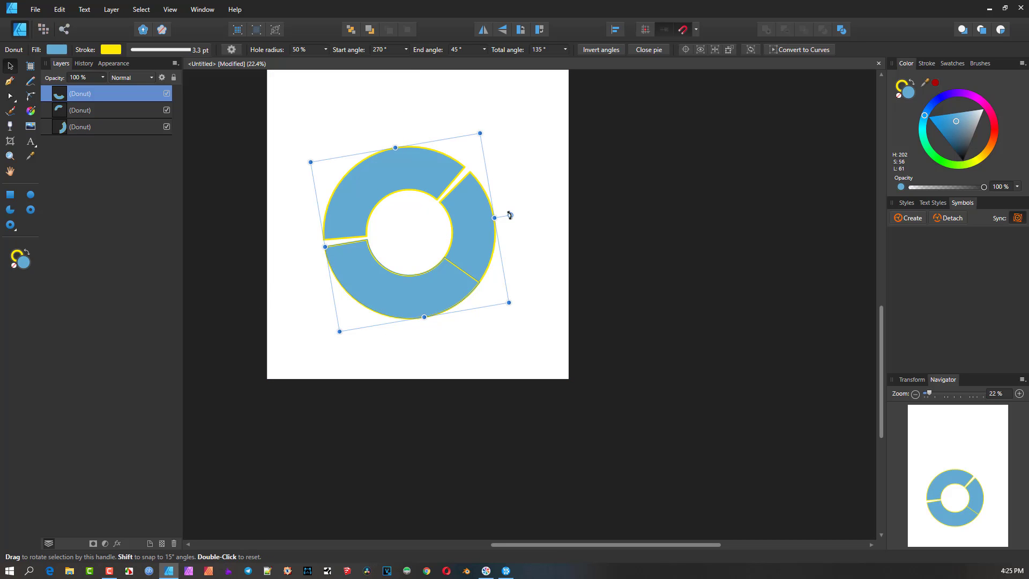
left_click_drag(511, 215, 469, 265)
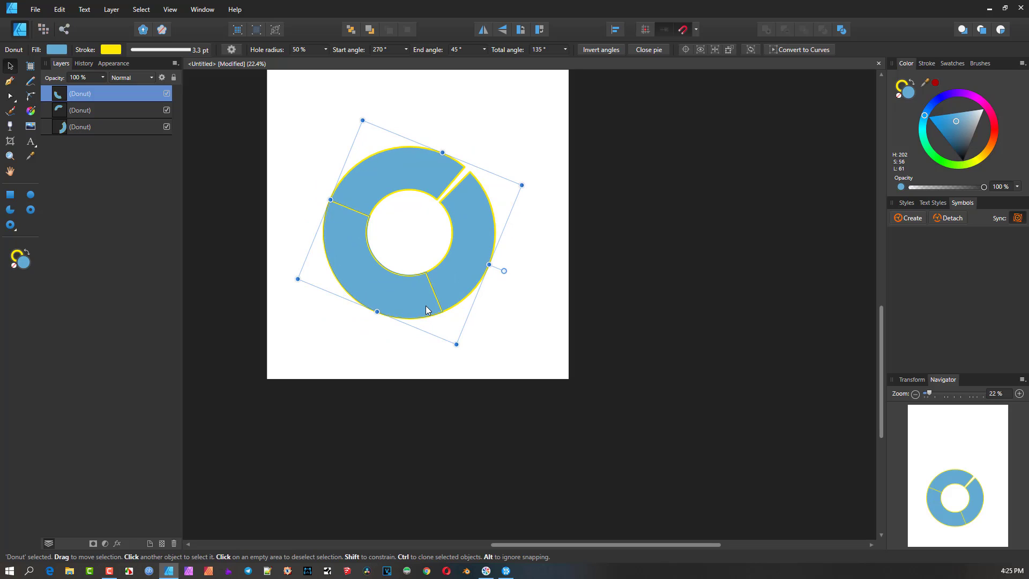
- Shorten the upper-left arc and the lower-left arc by adjusting their sweep angles, giving the lower-left one 319° start and 10° end angles
left_click(425, 178)
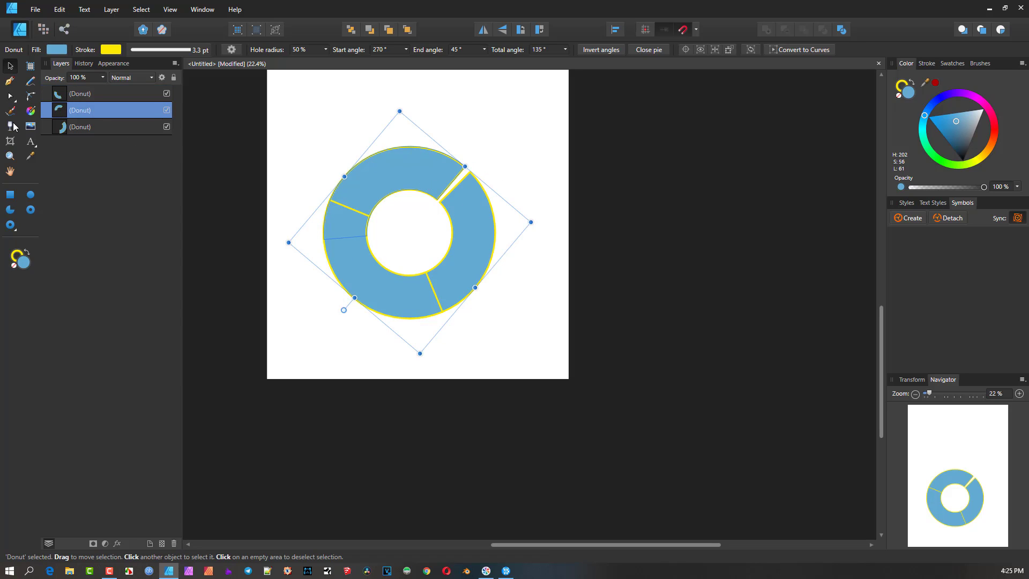
left_click(11, 96)
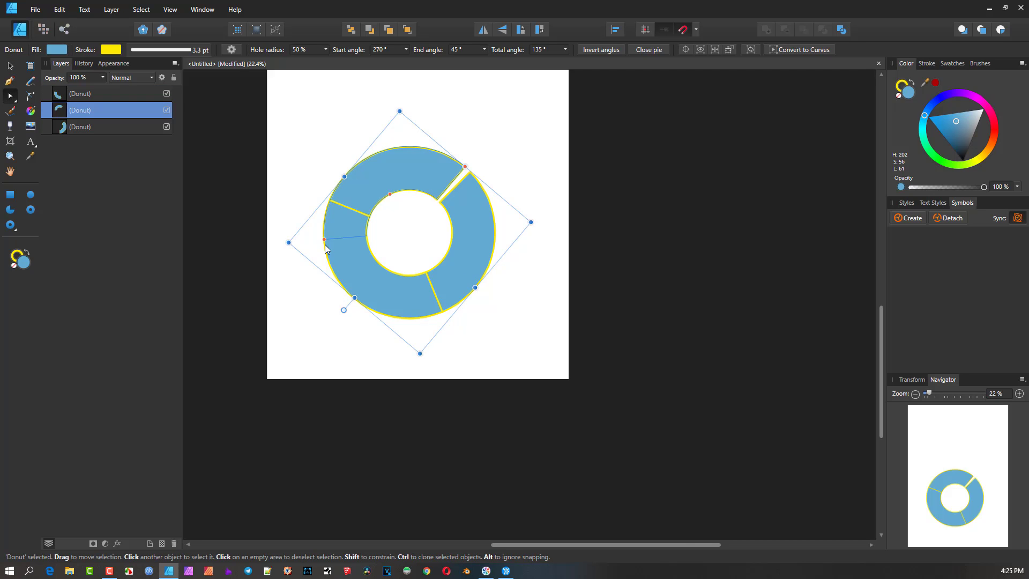
scroll(337, 230, "up", 2)
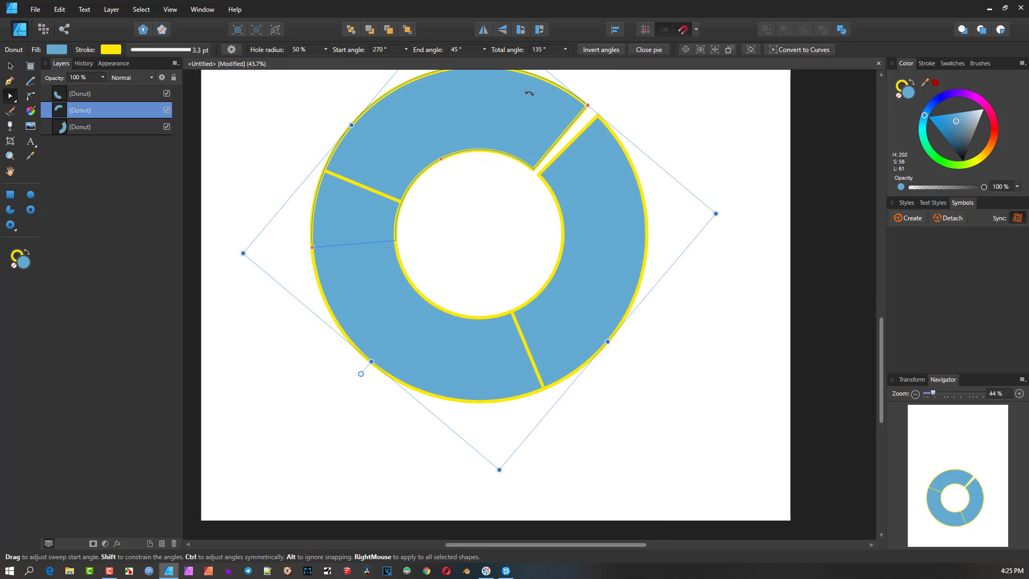
left_click_drag(529, 93, 410, 107)
left_click_drag(316, 248, 323, 305)
left_click(375, 238)
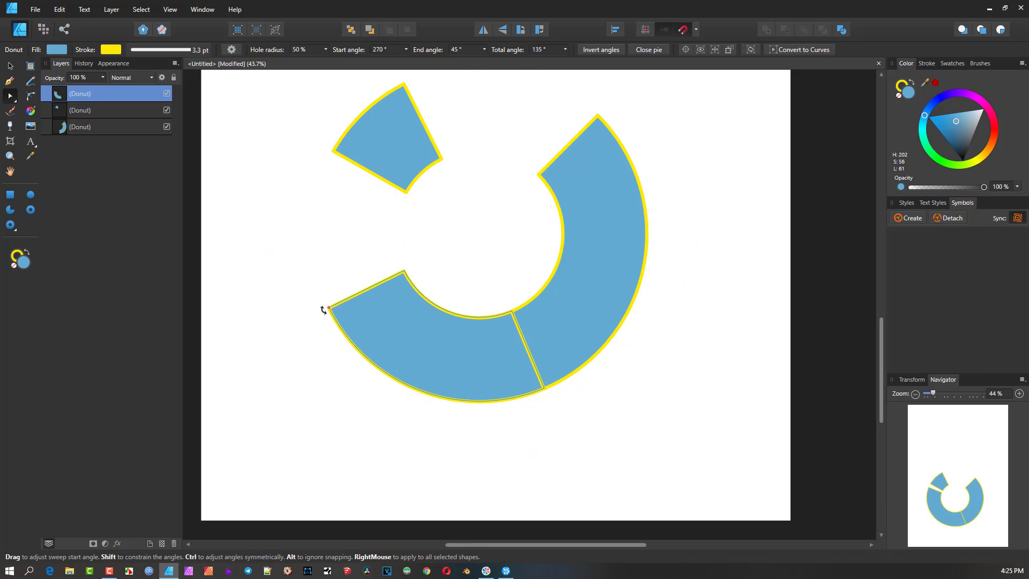
left_click_drag(547, 388, 445, 396)
- Select all three arcs and set their stroke width to 0.6 pt
left_click(536, 356)
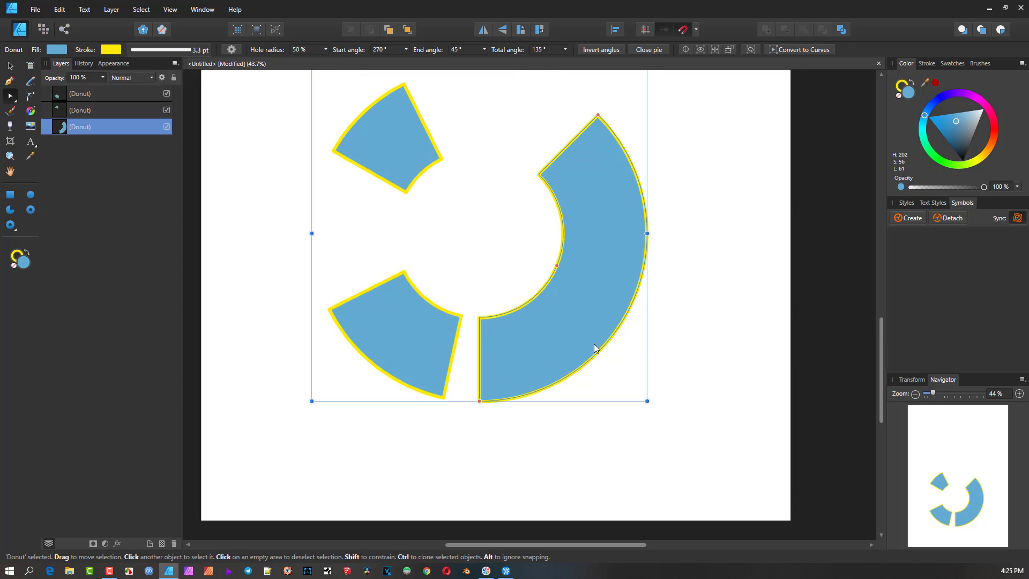
scroll(632, 208, "up", 1)
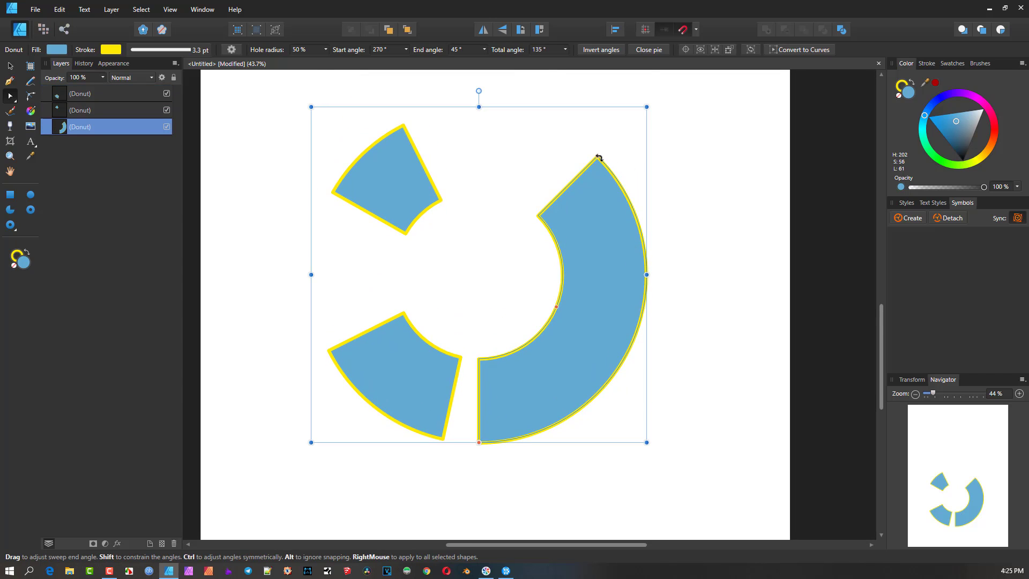
left_click(376, 166, "shift")
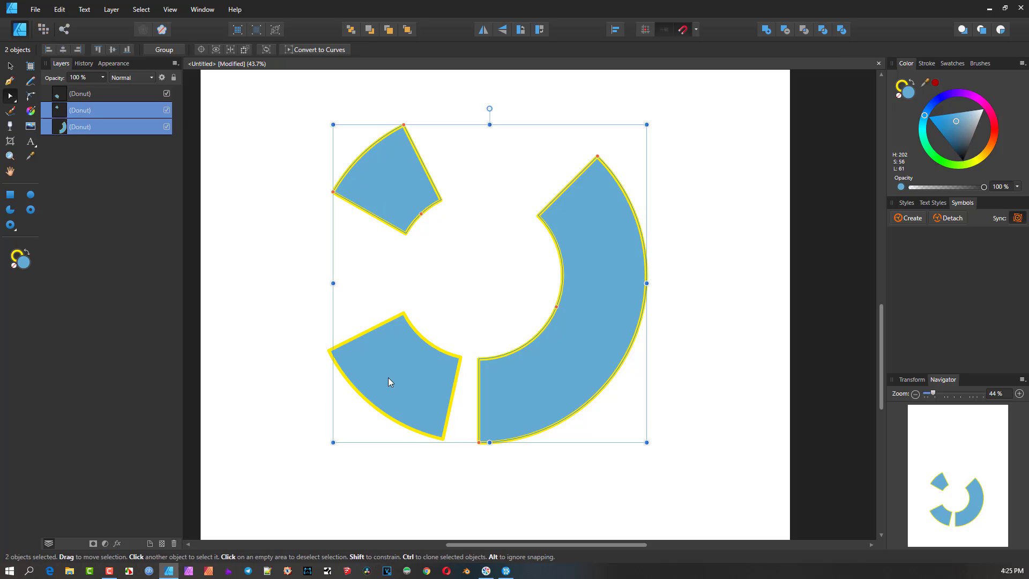
left_click(388, 377, "shift")
left_click(902, 86)
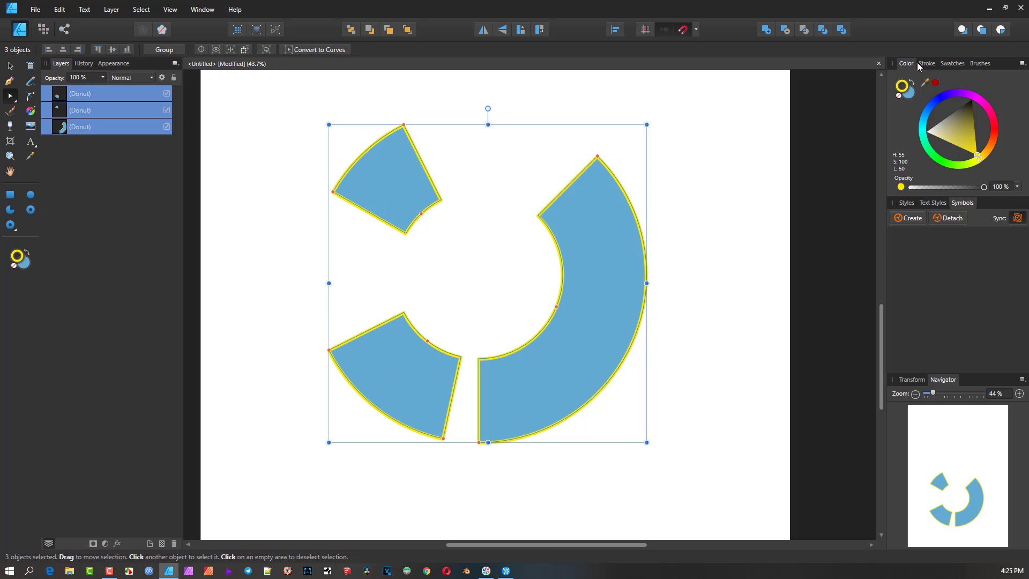
left_click(927, 63)
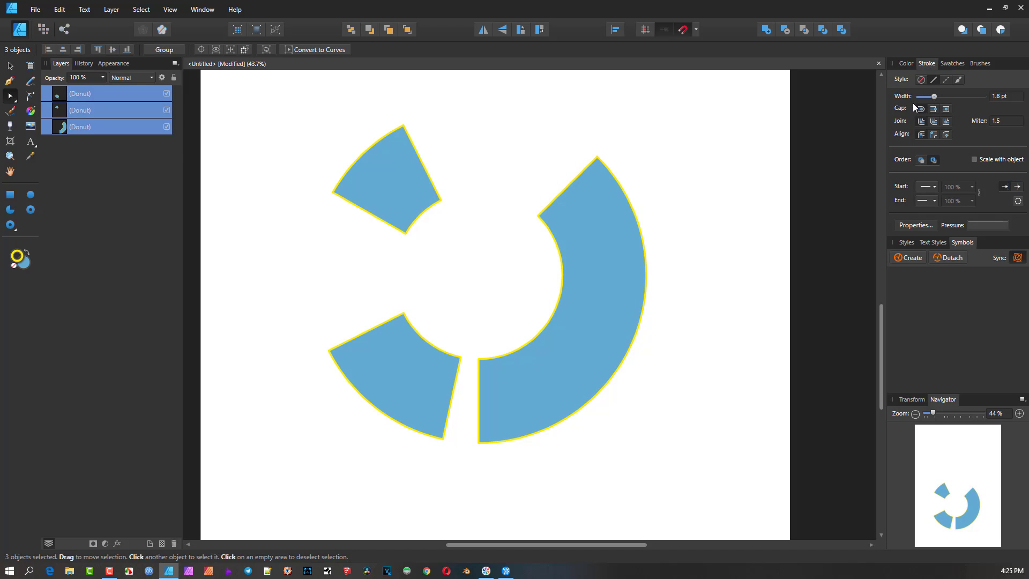
left_click_drag(934, 96, 927, 97)
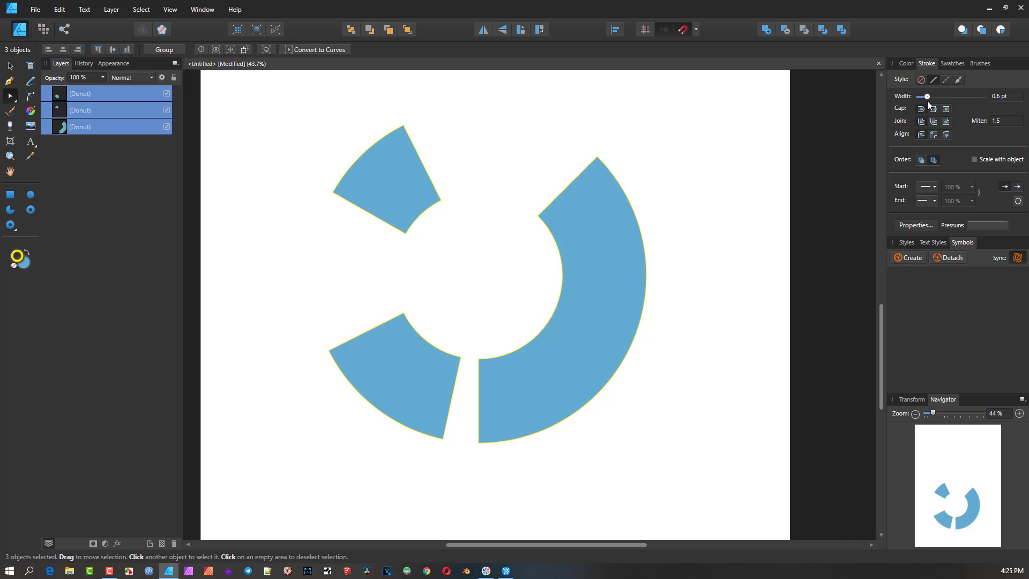
- Extend the right arc to a 115.7° end angle and the lower-left arc to 263.7° start and 21.5° end angles, closing the ring
left_click(613, 245)
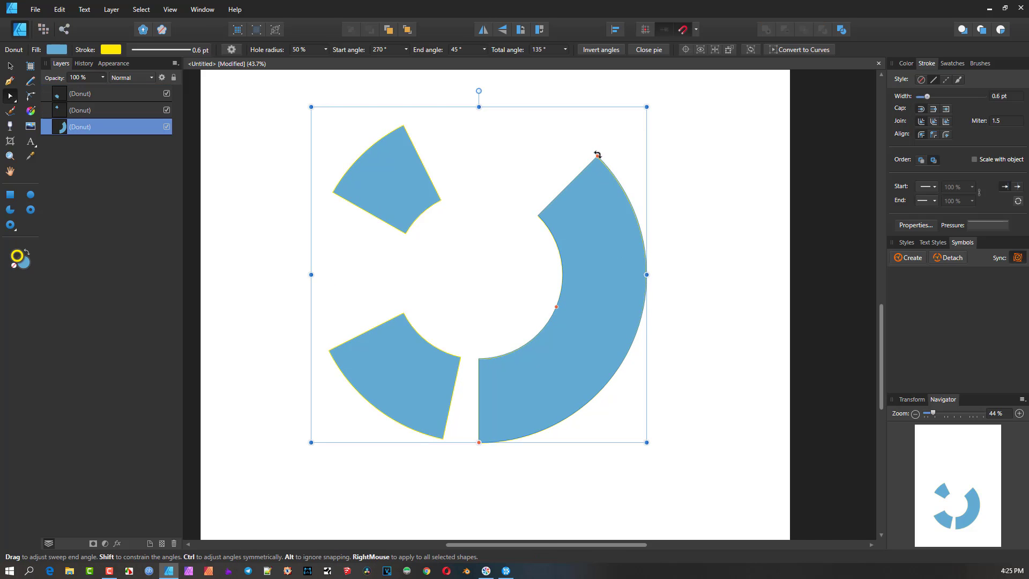
left_click_drag(598, 155, 407, 125)
left_click(375, 402)
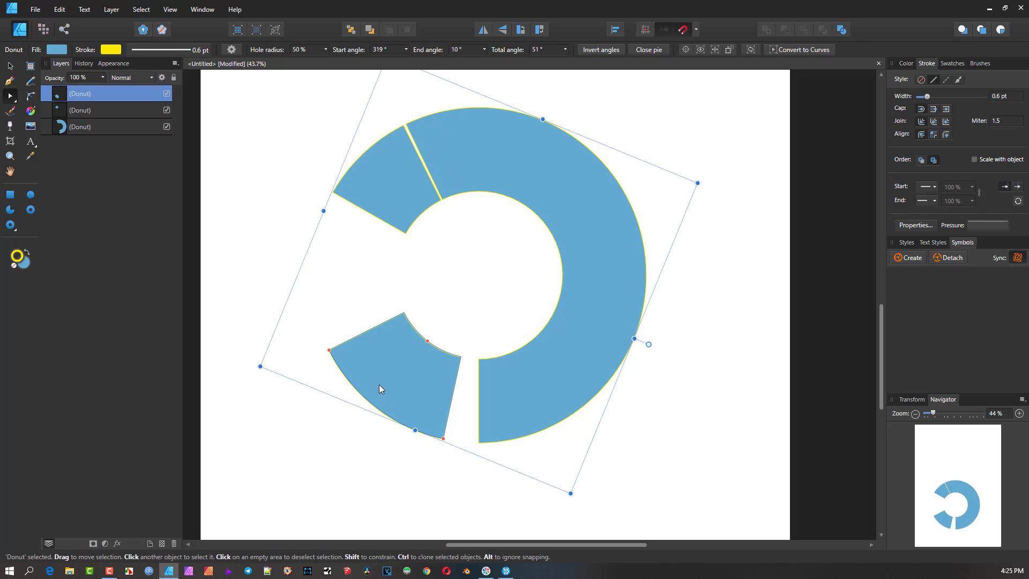
left_click_drag(329, 351, 335, 197)
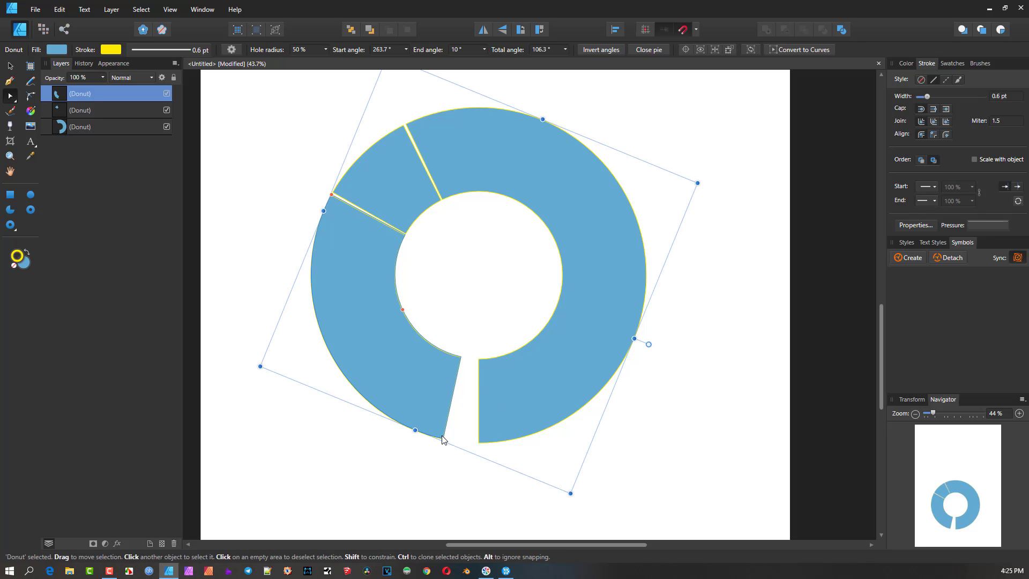
left_click_drag(443, 438, 475, 448)
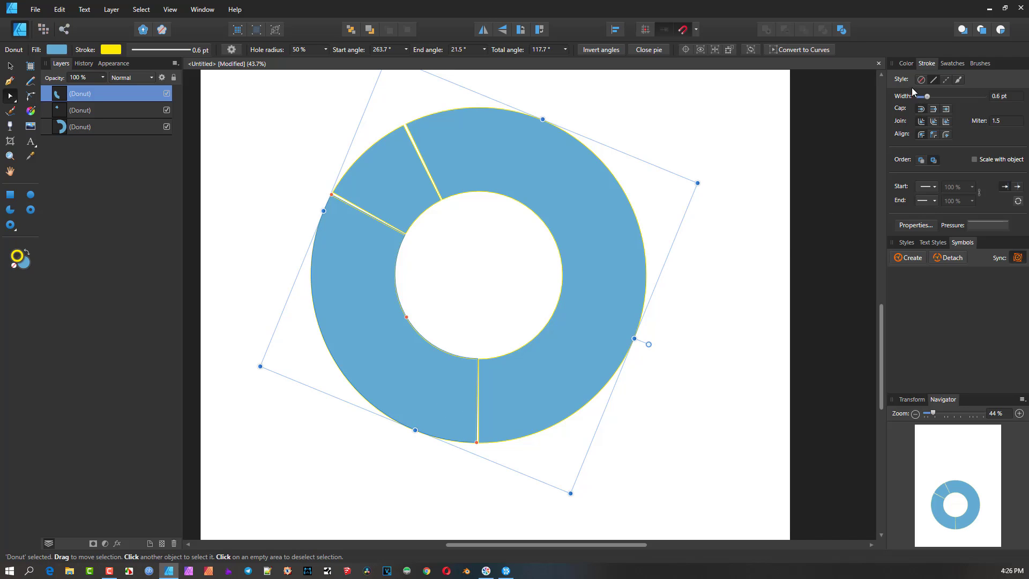
- Recolour the lower-left arc's fill to pink and the large right arc's fill to green
left_click(906, 63)
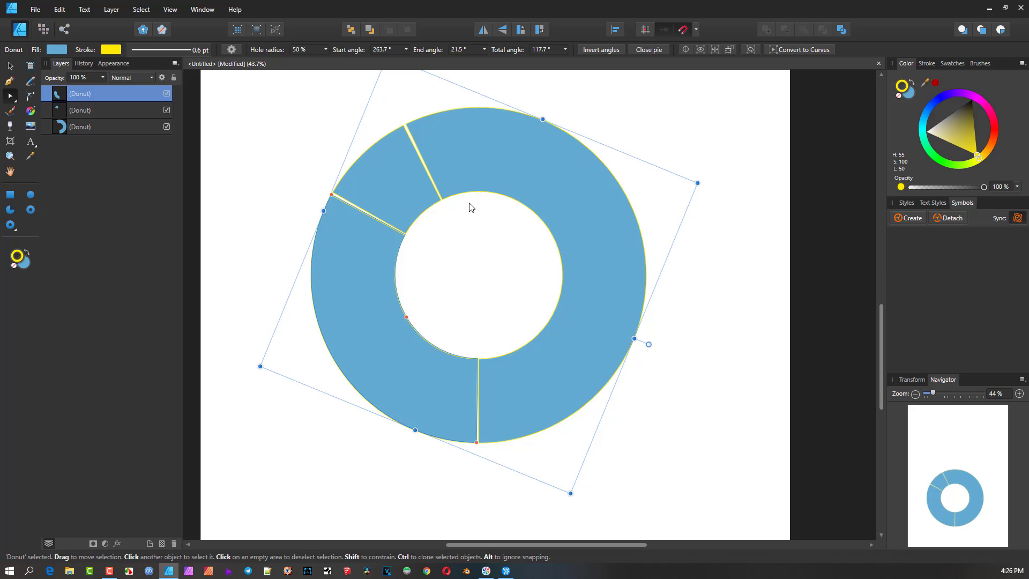
left_click(914, 94)
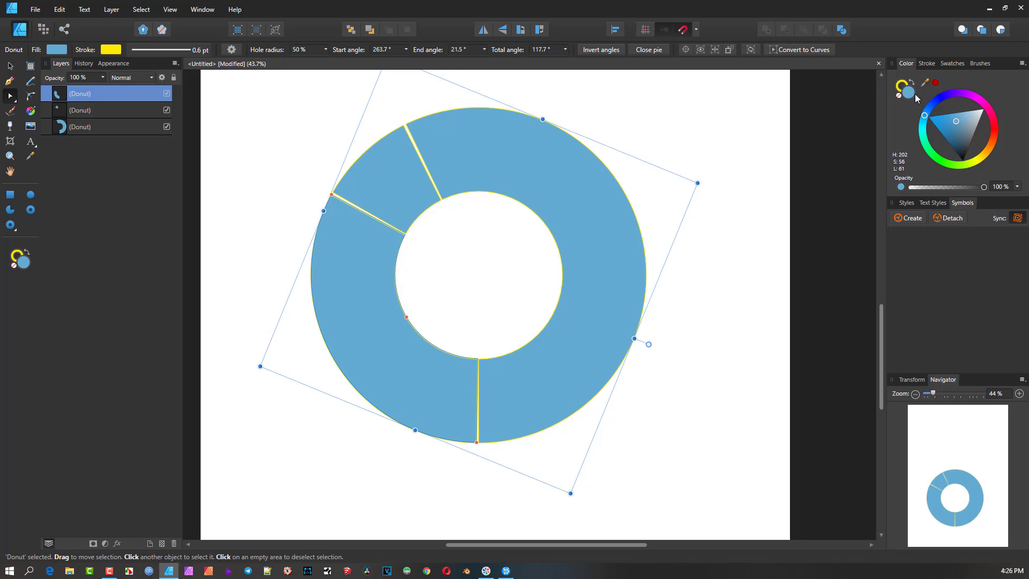
left_click(978, 102)
left_click(517, 139)
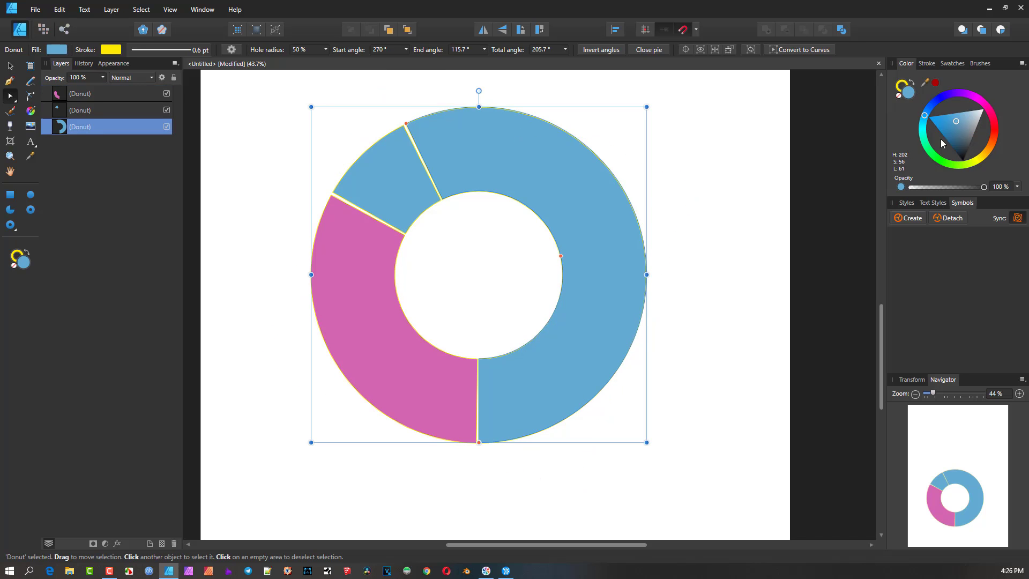
left_click(960, 165)
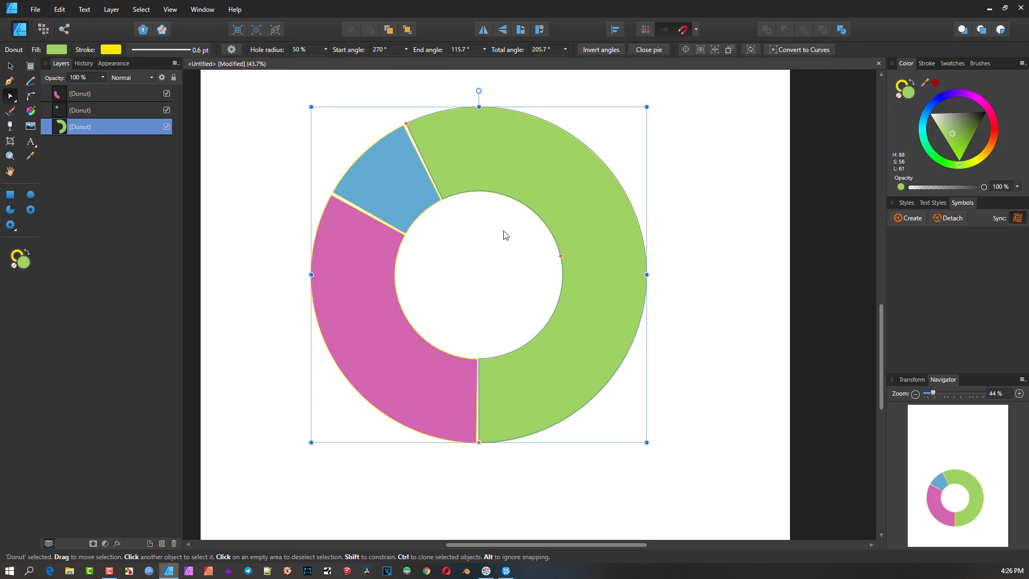
- Shorten the green arc to a 31° end angle and extend the blue arc to meet it with a 252.8° start angle
scroll(503, 232, "down", 3)
left_click_drag(444, 225, 345, 210)
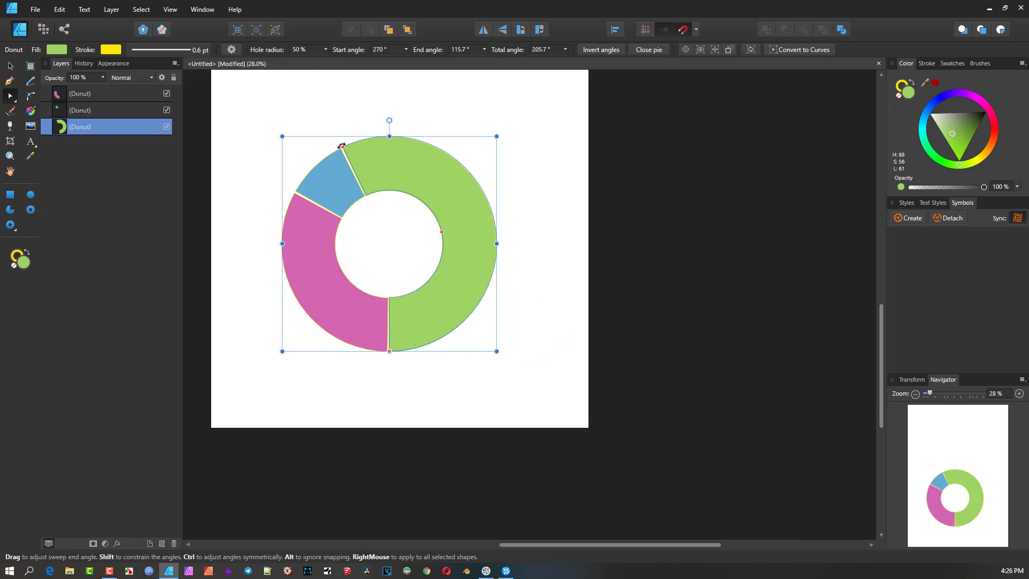
left_click_drag(343, 148, 501, 180)
left_click(336, 171)
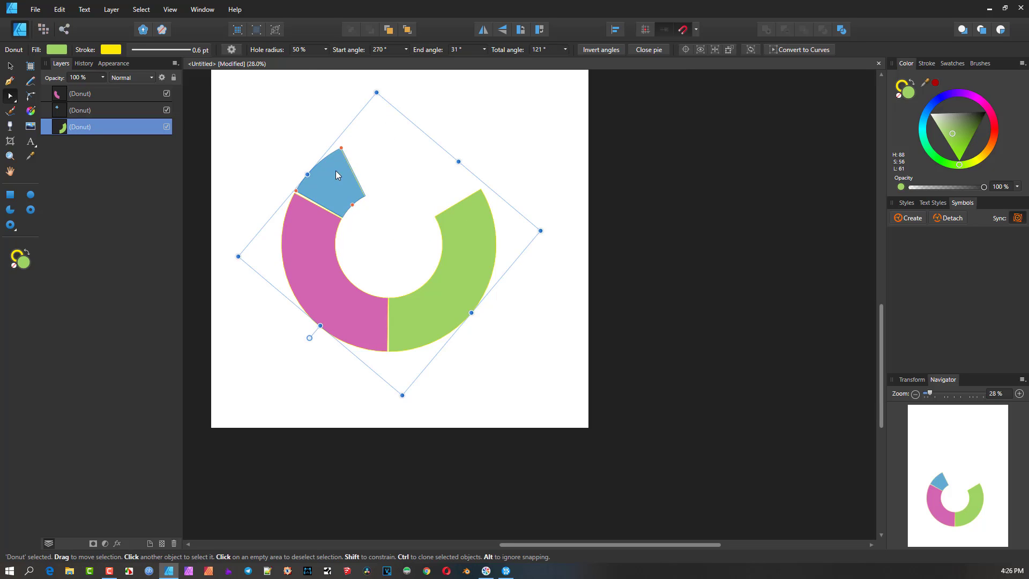
left_click_drag(340, 148, 477, 187)
scroll(412, 264, "down", 2)
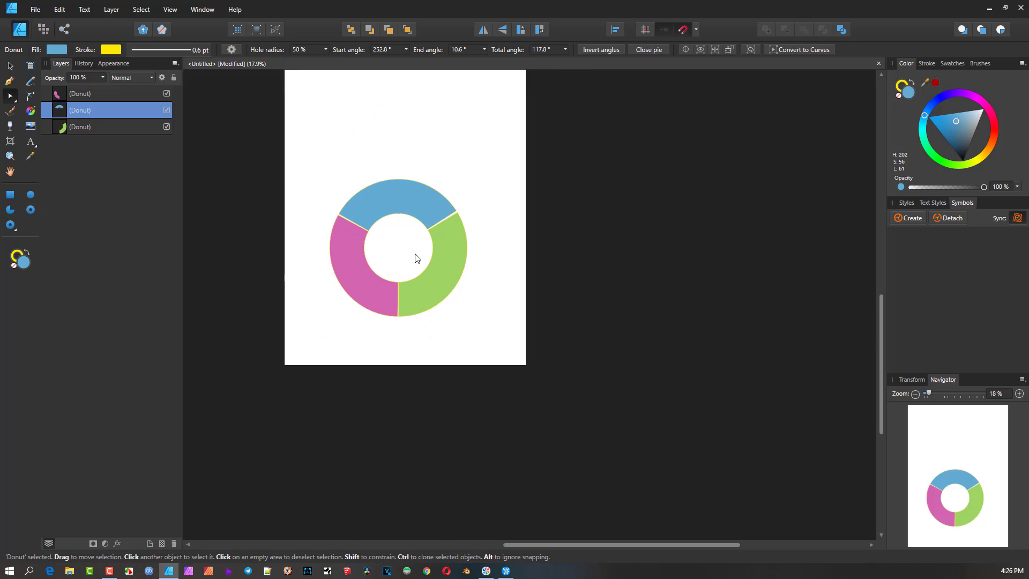
- Select all three coloured donut segments and delete them from the page
left_click(16, 227)
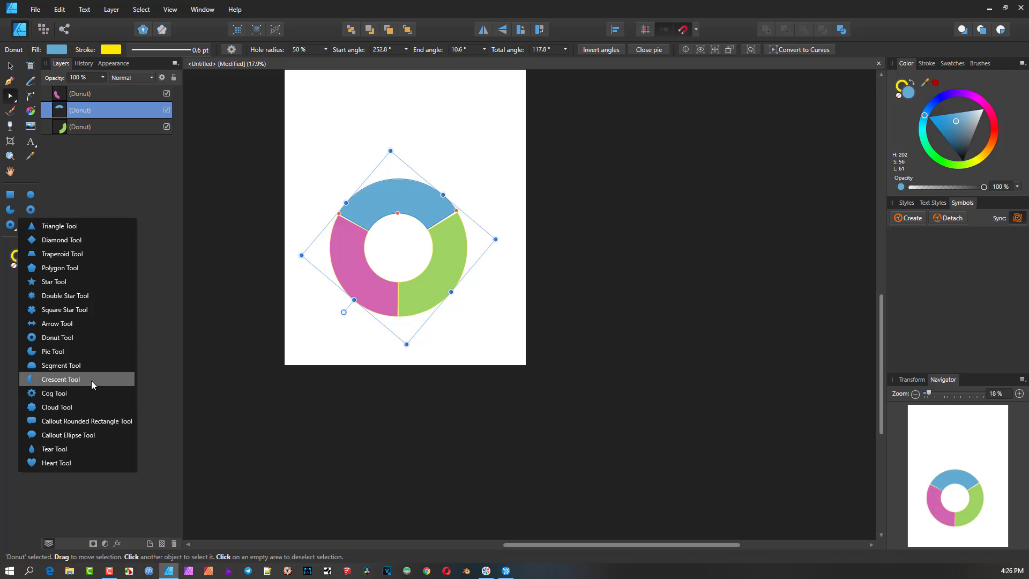
left_click(129, 375)
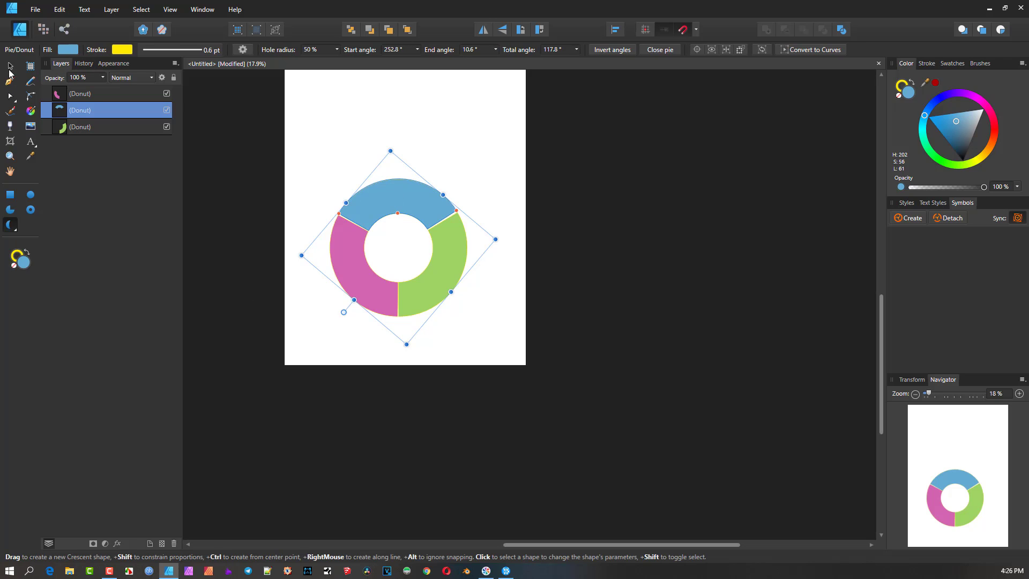
left_click(9, 68)
left_click_drag(263, 123, 549, 369)
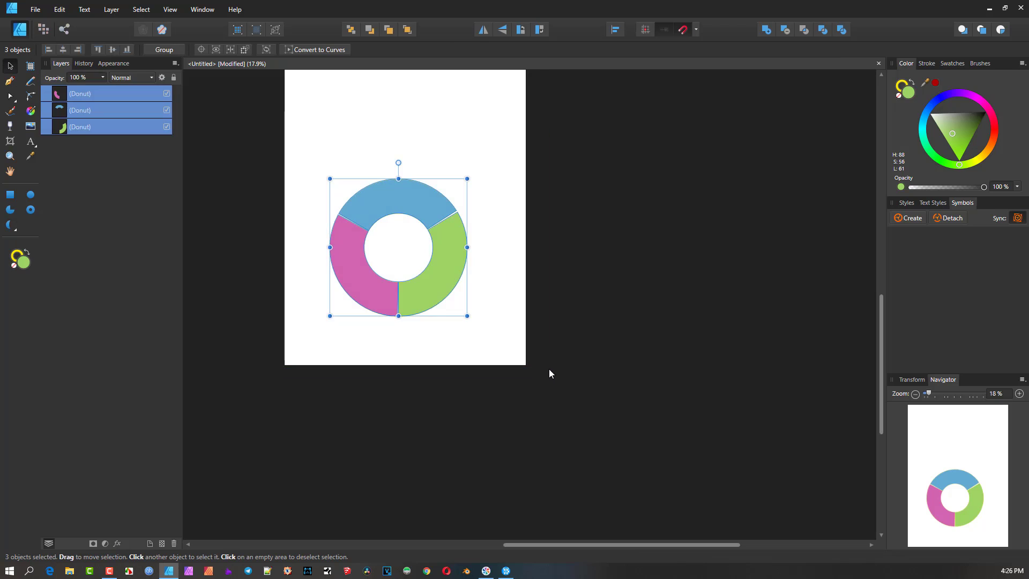
key("Delete")
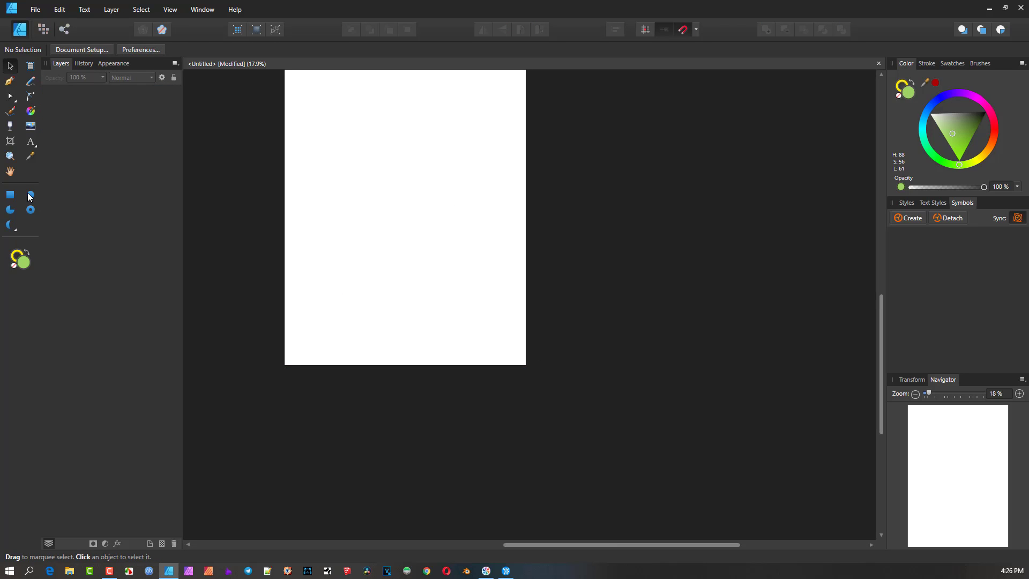
- Draw a large circle on the lower half of the page, fill it dark grey, and move it up and left
left_click(29, 197)
mouse_move(370, 189)
left_mouse_down()
mouse_move(407, 255)
mouse_move(483, 311)
mouse_move(478, 296)
mouse_move(487, 317)
left_mouse_up()
left_click_drag(951, 152, 959, 102)
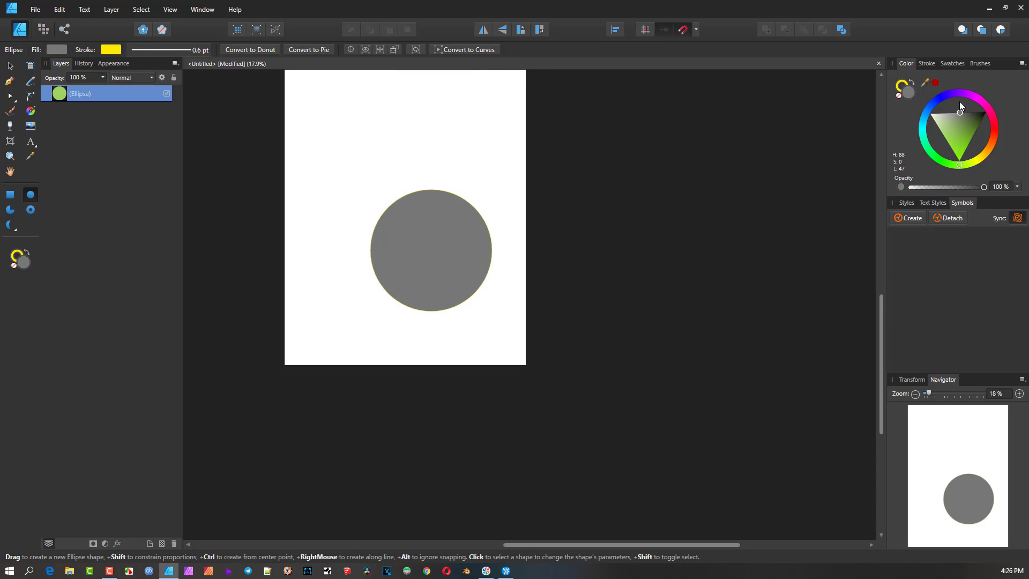
left_click_drag(889, 115, 882, 117)
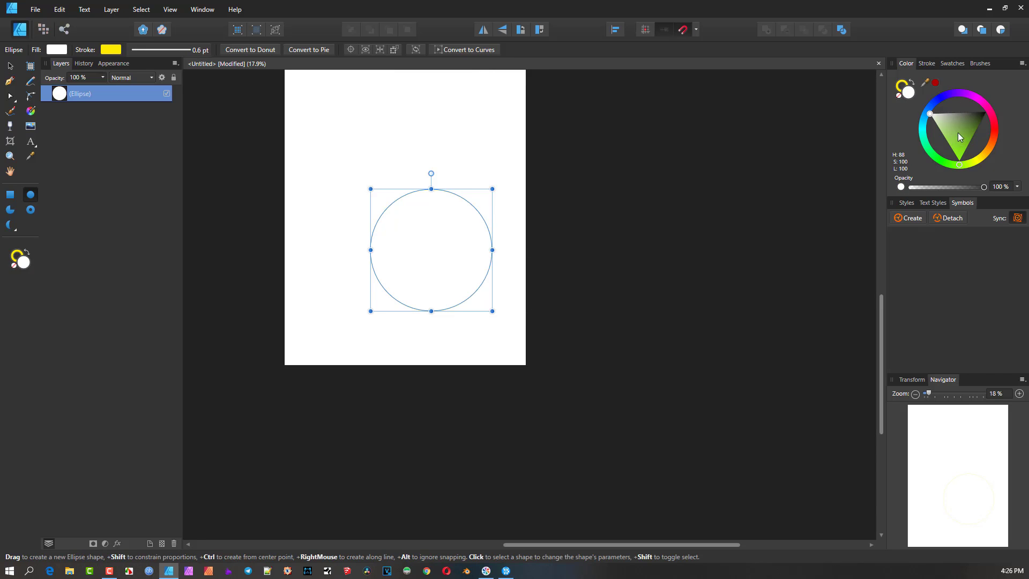
left_click_drag(958, 133, 969, 110)
left_click(10, 65)
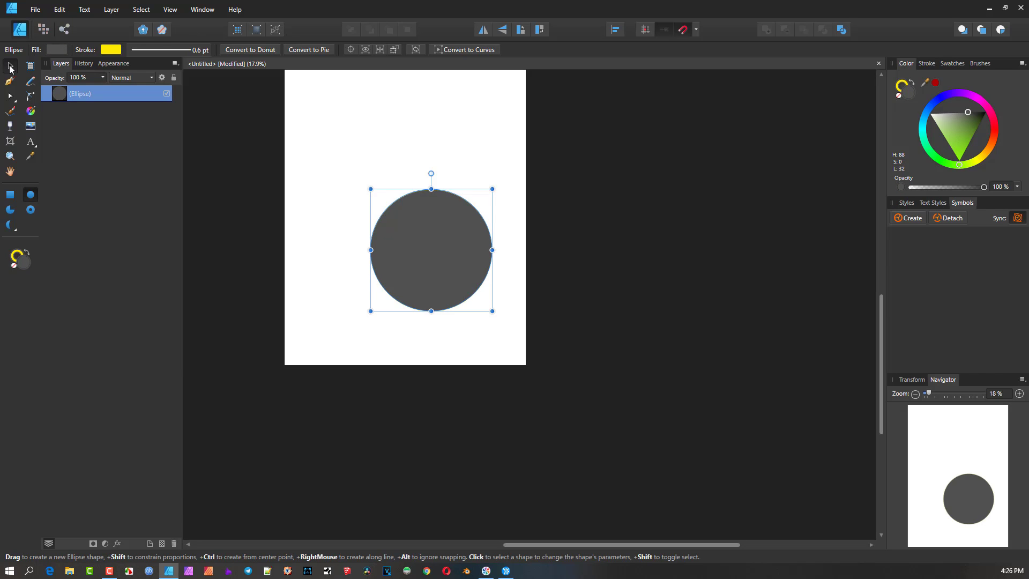
left_click_drag(412, 229, 369, 191)
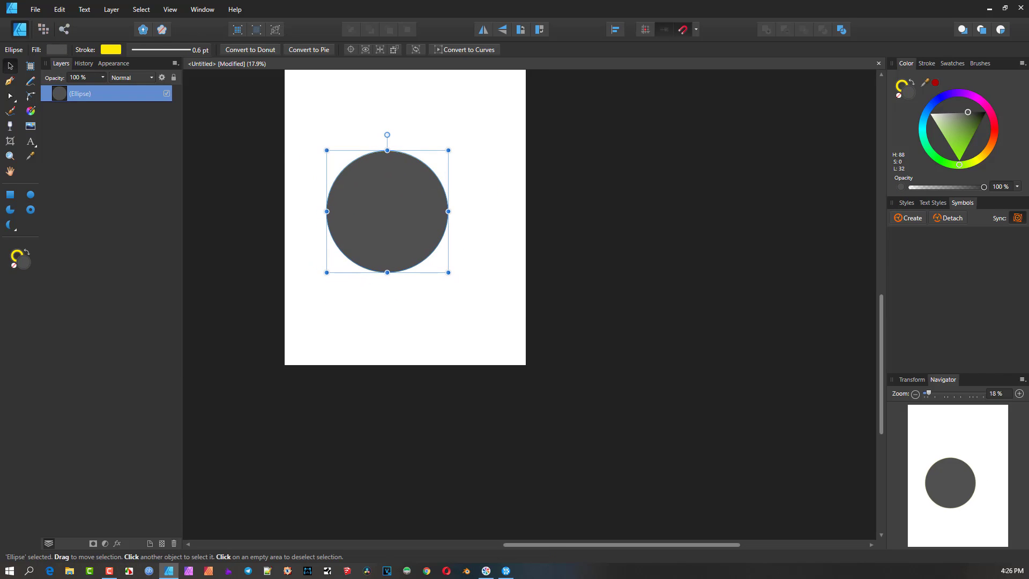
- Draw a tall crescent overlapping the dark circle's upper-left edge and remove the crescent's stroke
left_click(9, 225)
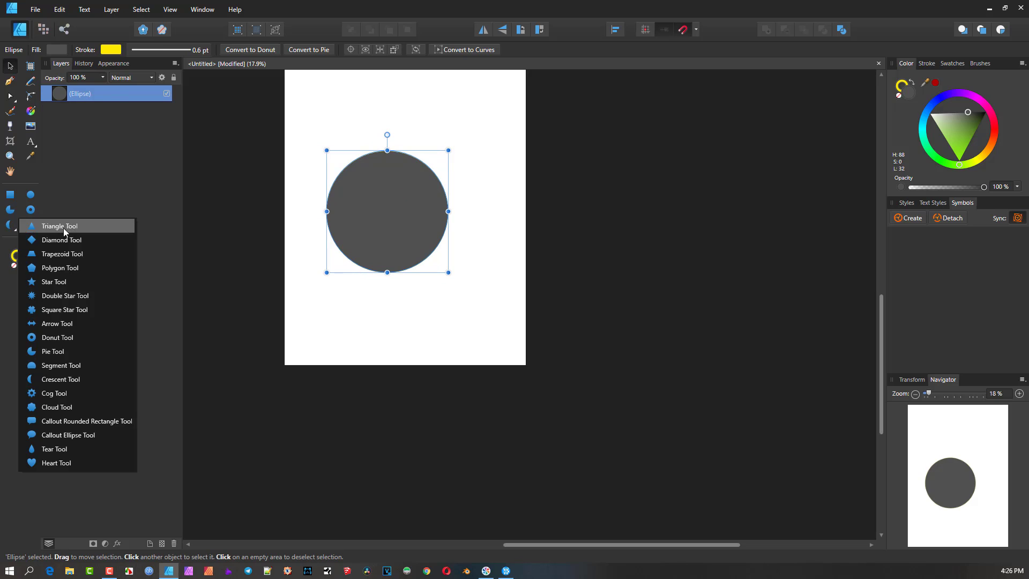
left_click(54, 380)
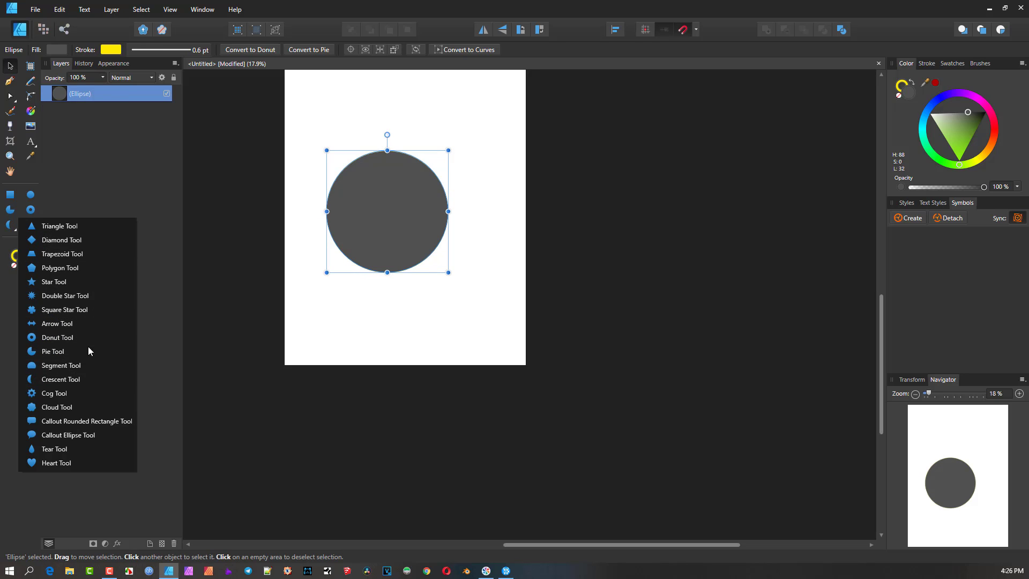
left_click_drag(316, 114, 372, 194)
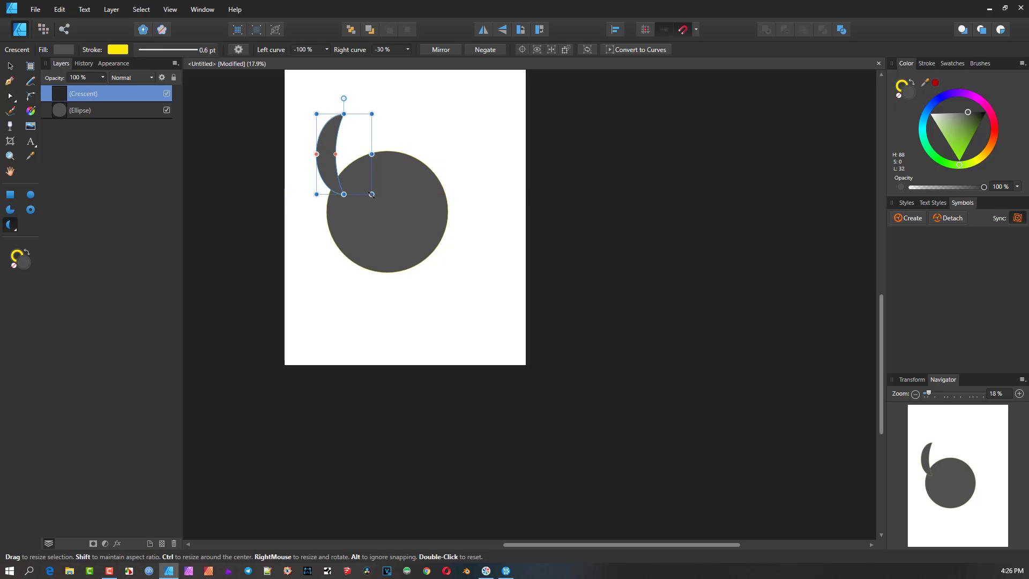
left_click(901, 90)
left_click(899, 94)
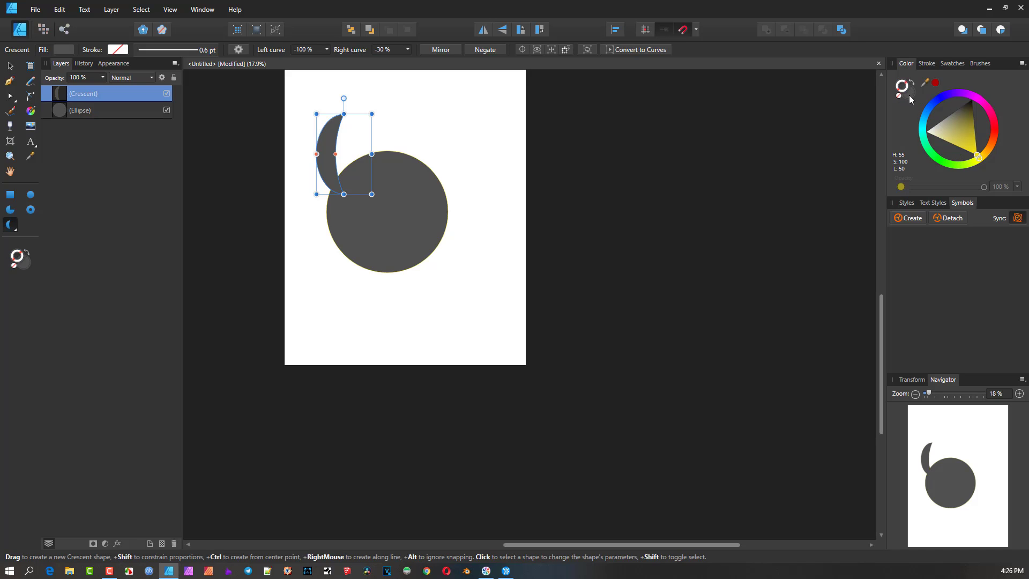
- Fill the crescent with white and move it inside the dark circle, near its left edge
left_click(909, 95)
left_click_drag(957, 130, 930, 114)
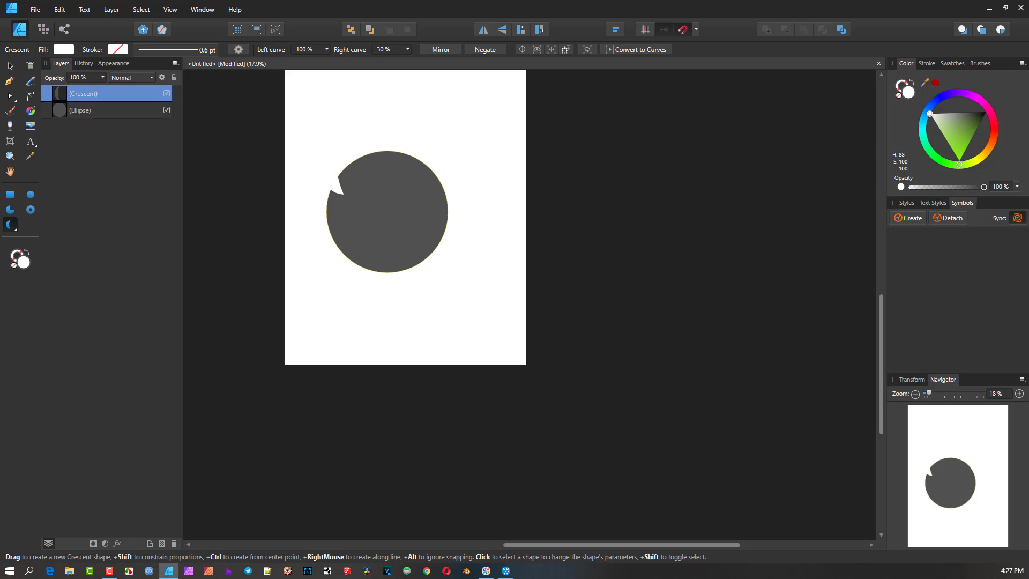
left_click(10, 67)
left_click_drag(323, 149, 343, 202)
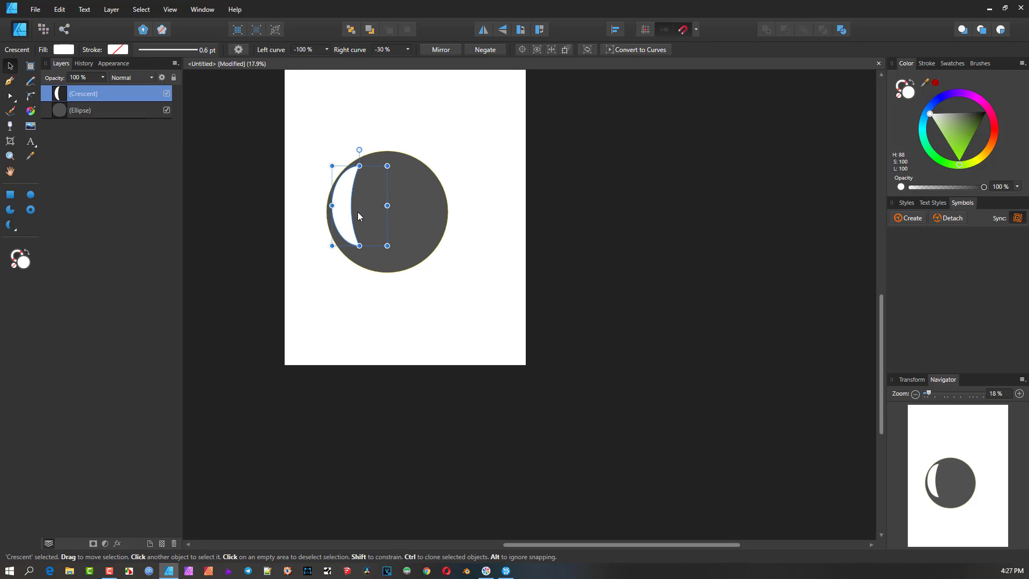
- Rotate the white crescent clockwise and reposition it so it follows the circle's upper-left edge
scroll(358, 211, "up", 2)
left_click_drag(362, 122, 412, 140)
left_click_drag(352, 188, 361, 167)
left_click(465, 200)
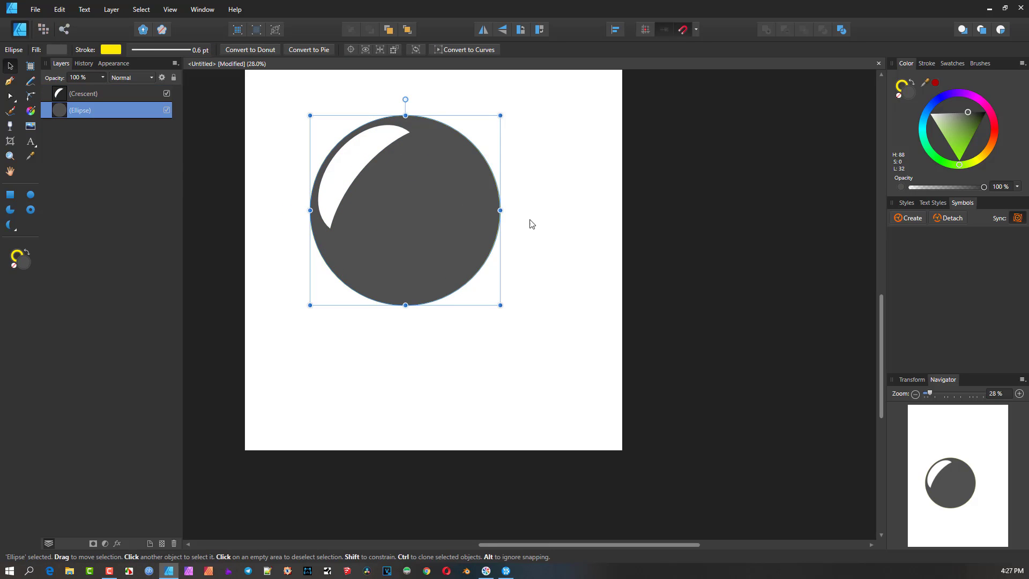
left_click(359, 161)
mouse_move(330, 229)
left_mouse_down()
mouse_move(323, 237)
mouse_move(330, 229)
left_mouse_up()
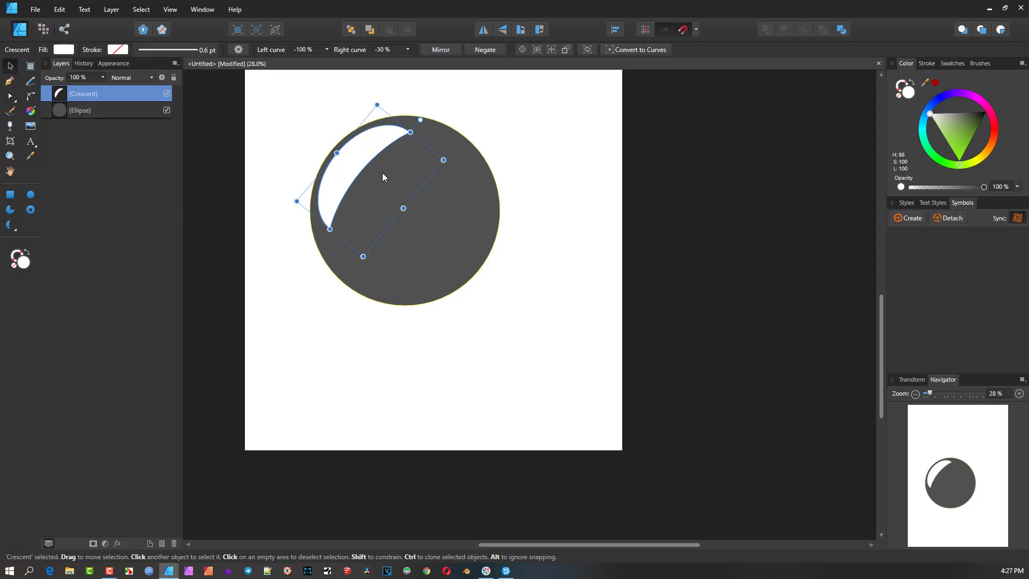
- Slim the crescent by setting its right curve to -25%, and stretch its upper tip slightly outward
left_click(10, 96)
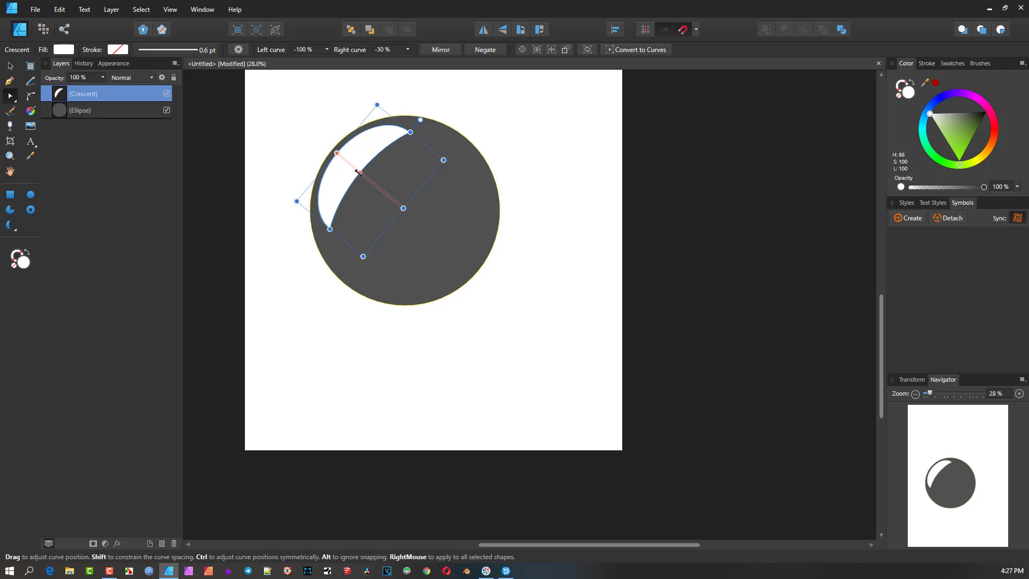
mouse_move(361, 173)
left_mouse_down()
mouse_move(401, 202)
mouse_move(362, 173)
left_mouse_up()
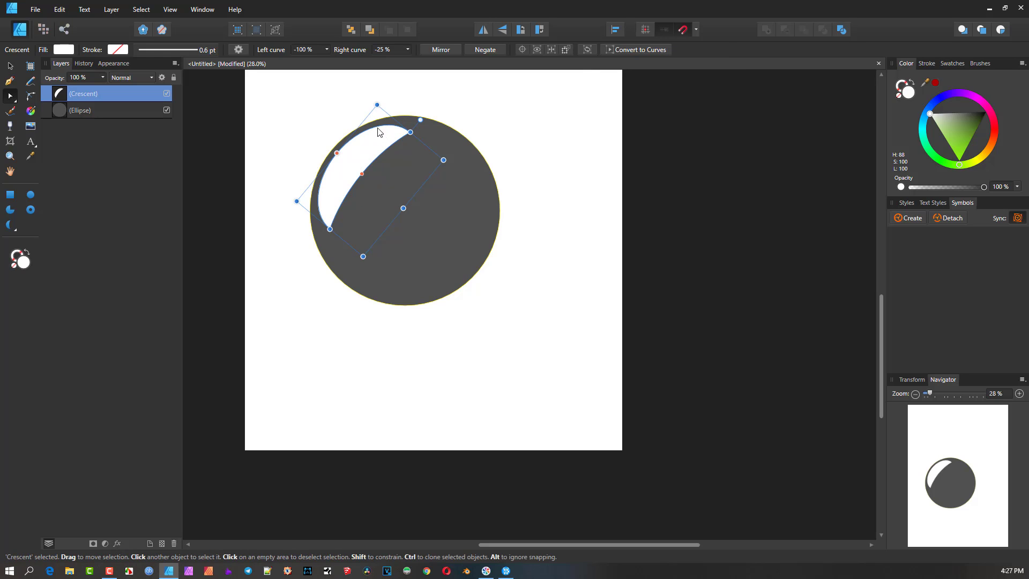
left_click_drag(410, 132, 412, 130)
left_click(435, 202)
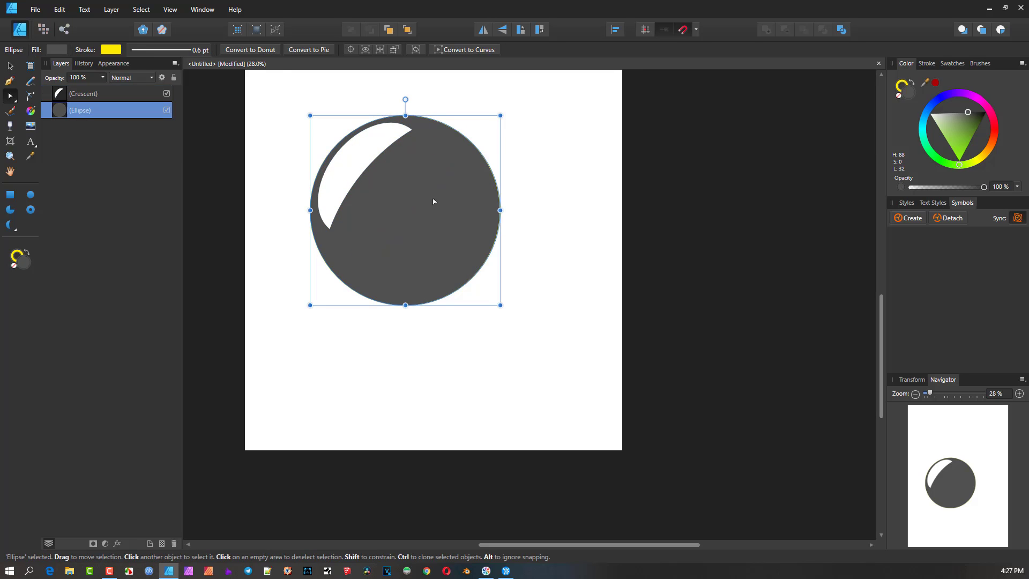
- Apply a linear transparency gradient across the crescent, fading from its outer edge to its inner edge
scroll(434, 203, "down", 1)
left_click(380, 172)
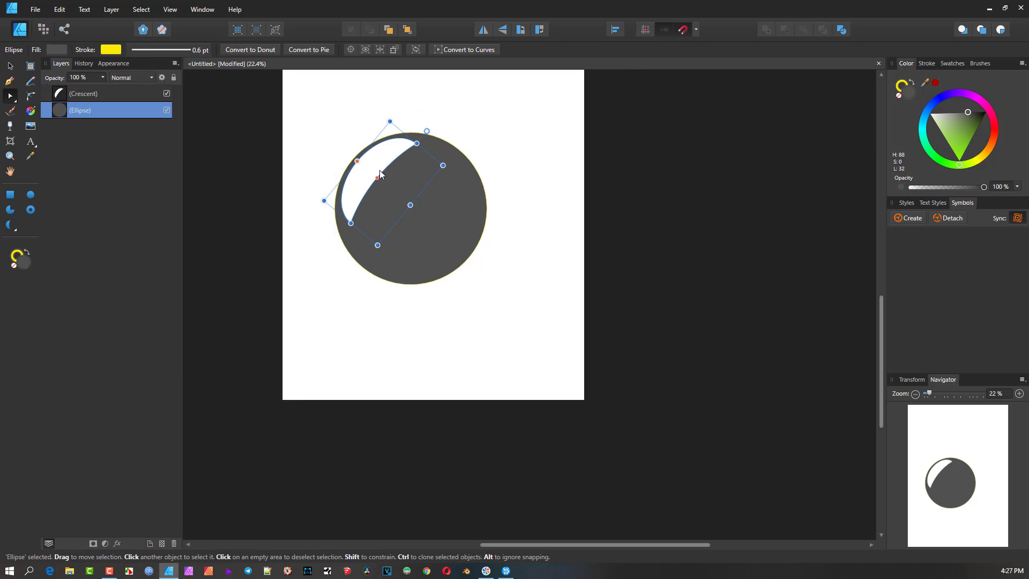
left_click(10, 126)
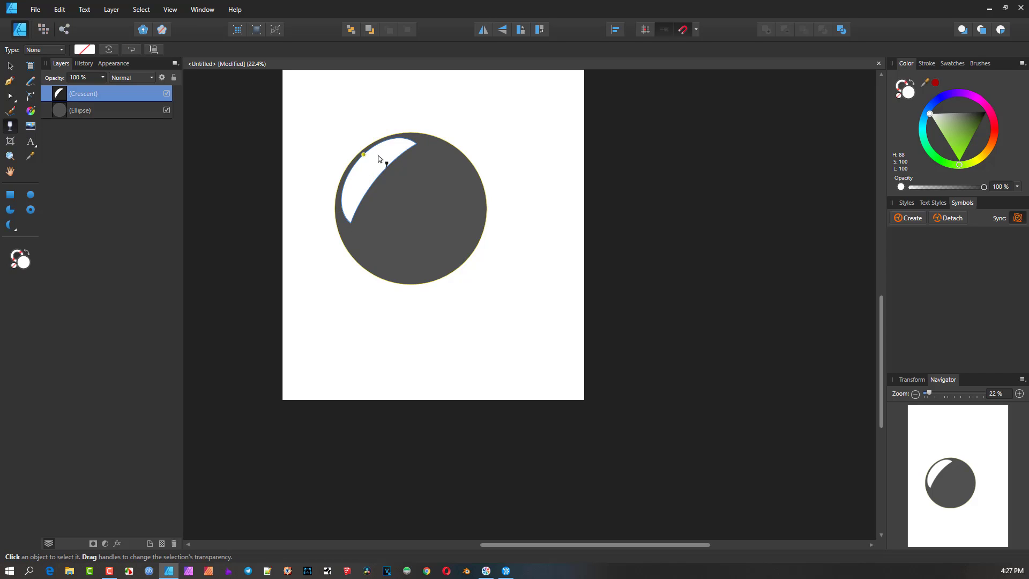
left_click_drag(359, 159, 377, 177)
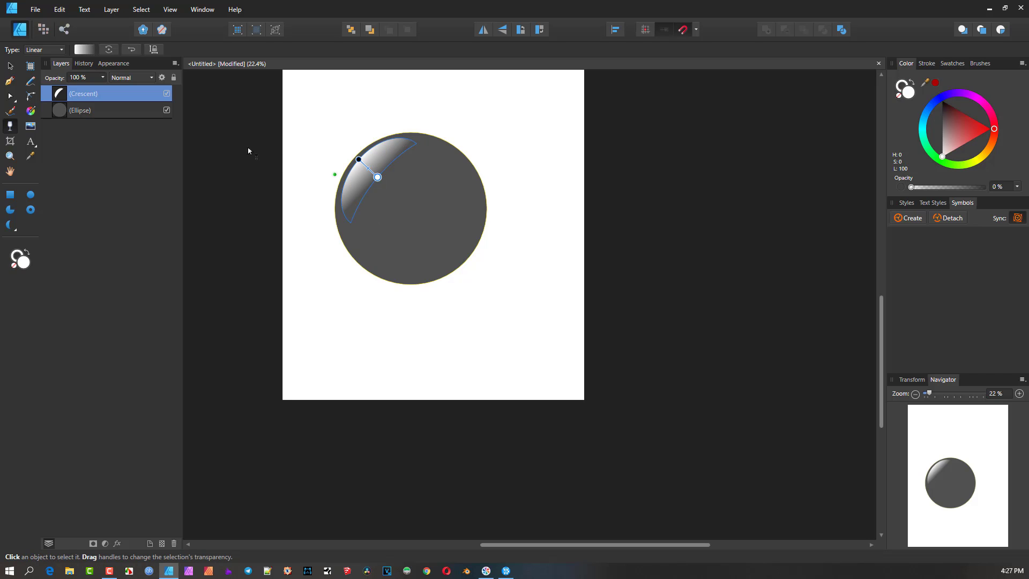
- Nudge the faded crescent closer to the circle's upper-left edge and deselect it
left_click(10, 65)
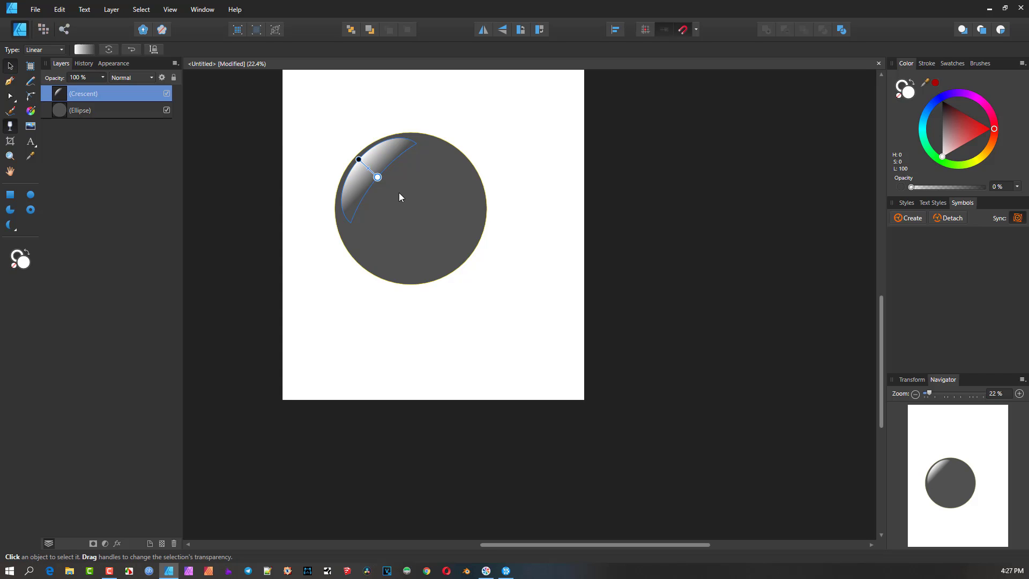
left_click(309, 158)
left_click_drag(363, 169, 362, 171)
left_click(469, 106)
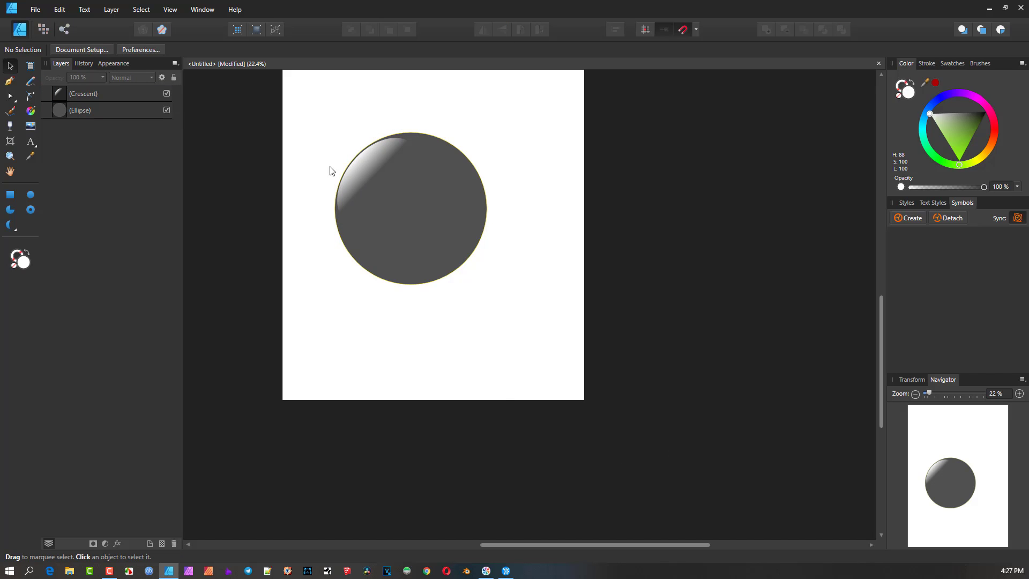
- Hide the crescent layer and show it again to compare the circle with and without the highlight
left_click(166, 95)
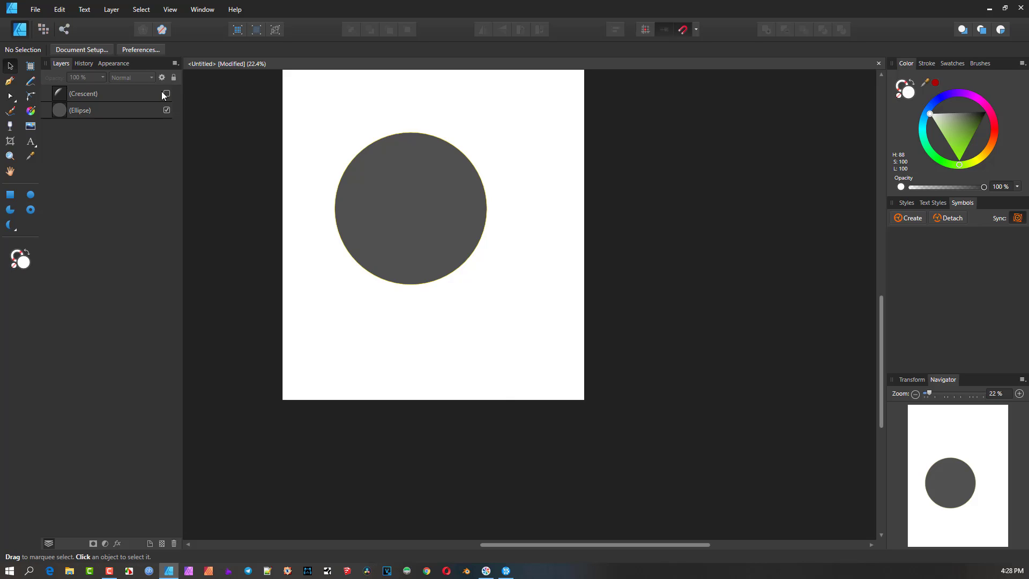
left_click(163, 93)
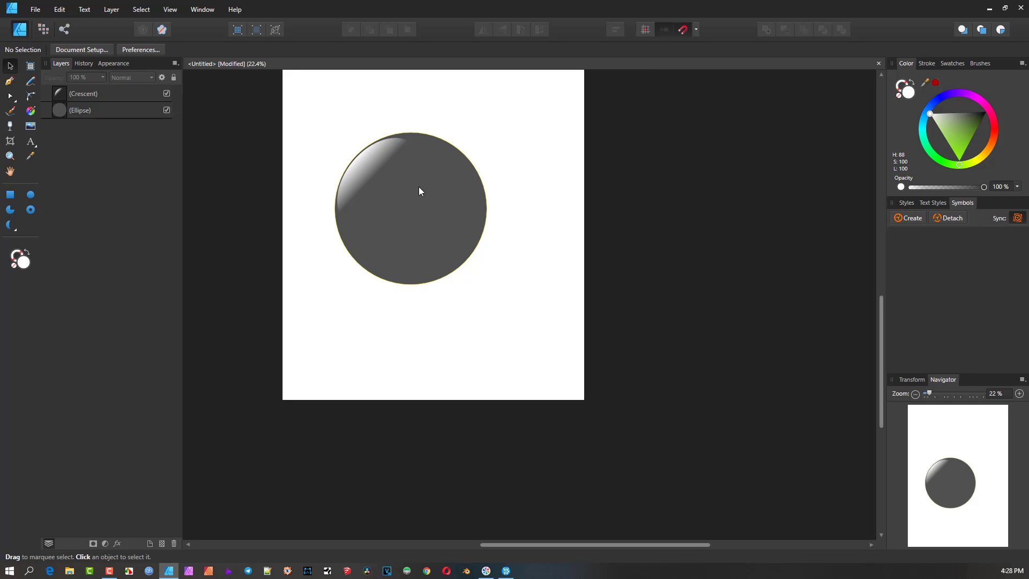
left_click_drag(419, 187, 442, 275)
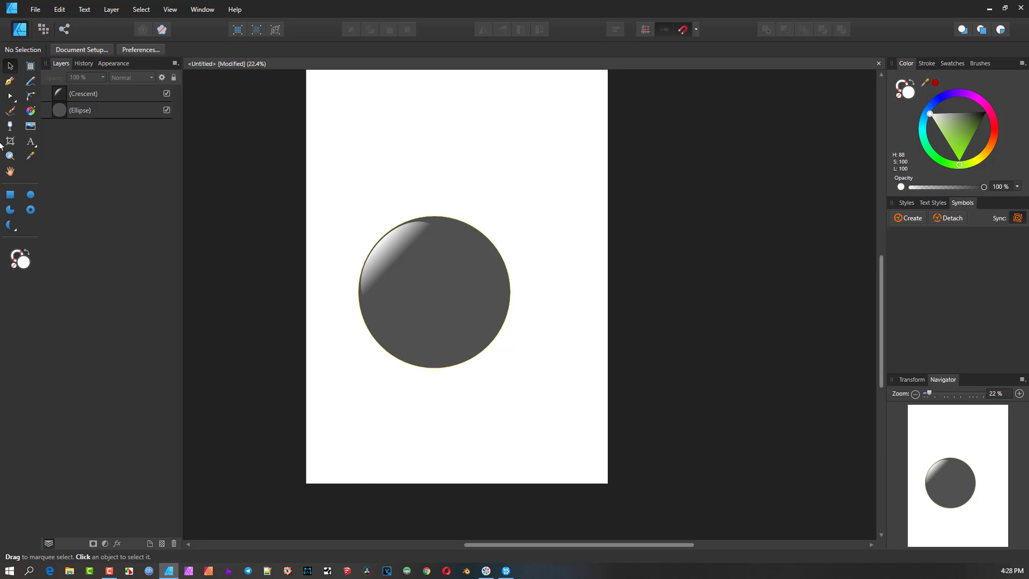